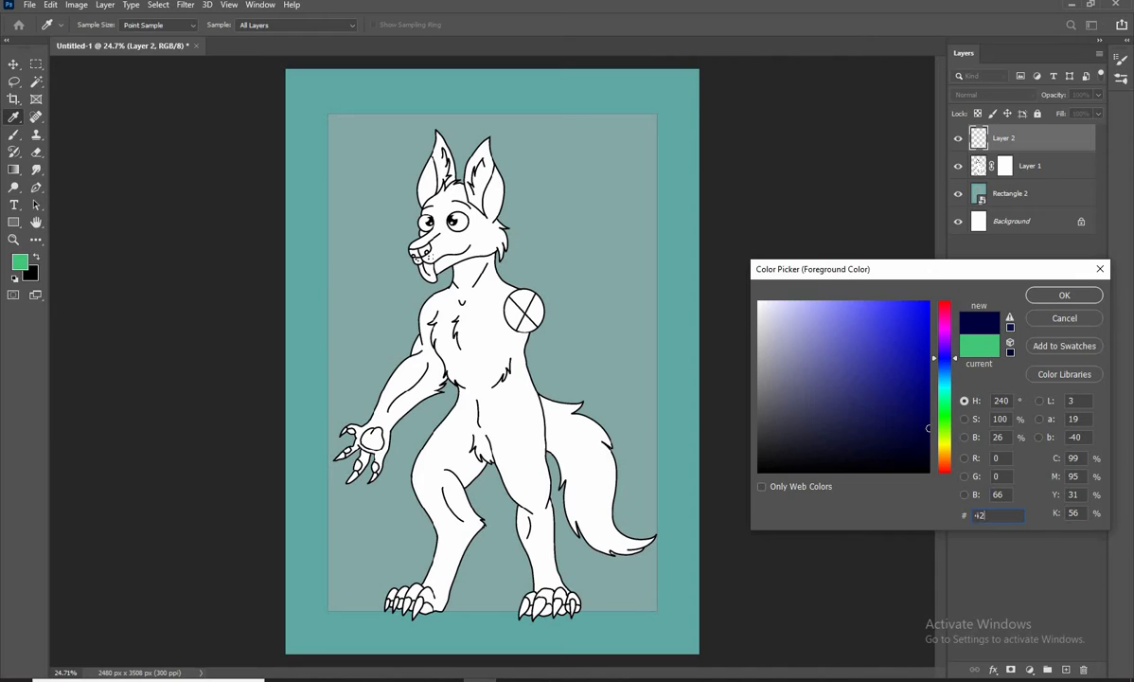
# Set the foreground colour to the green #42c578
pyautogui.write('c')
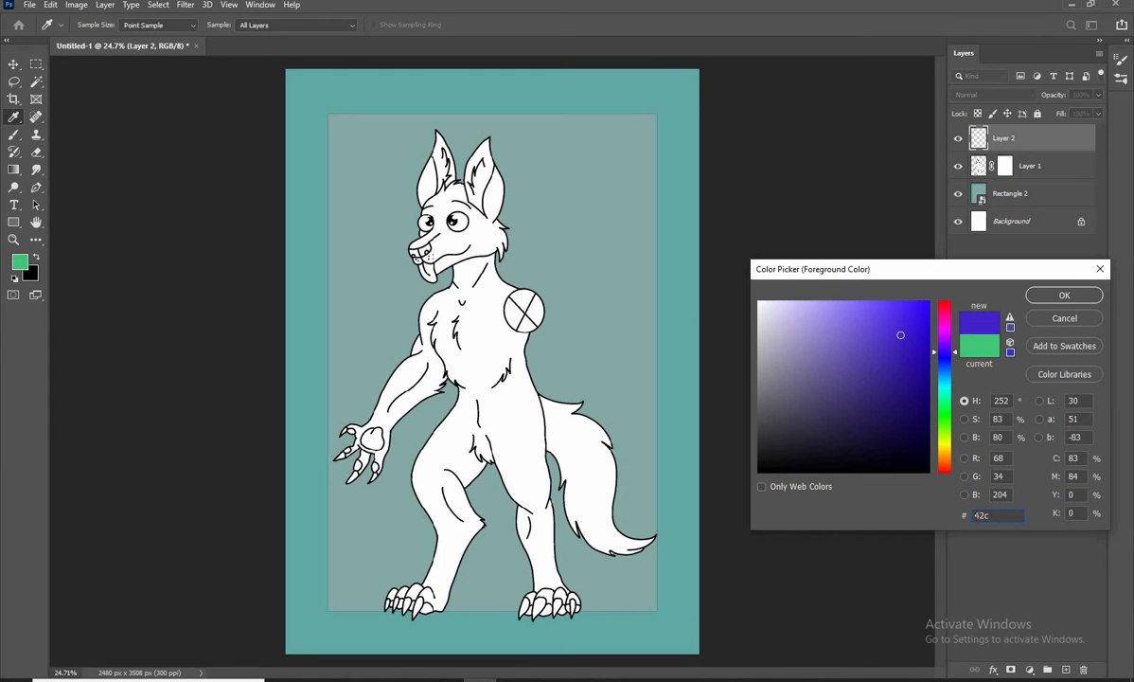
pyautogui.write('5')
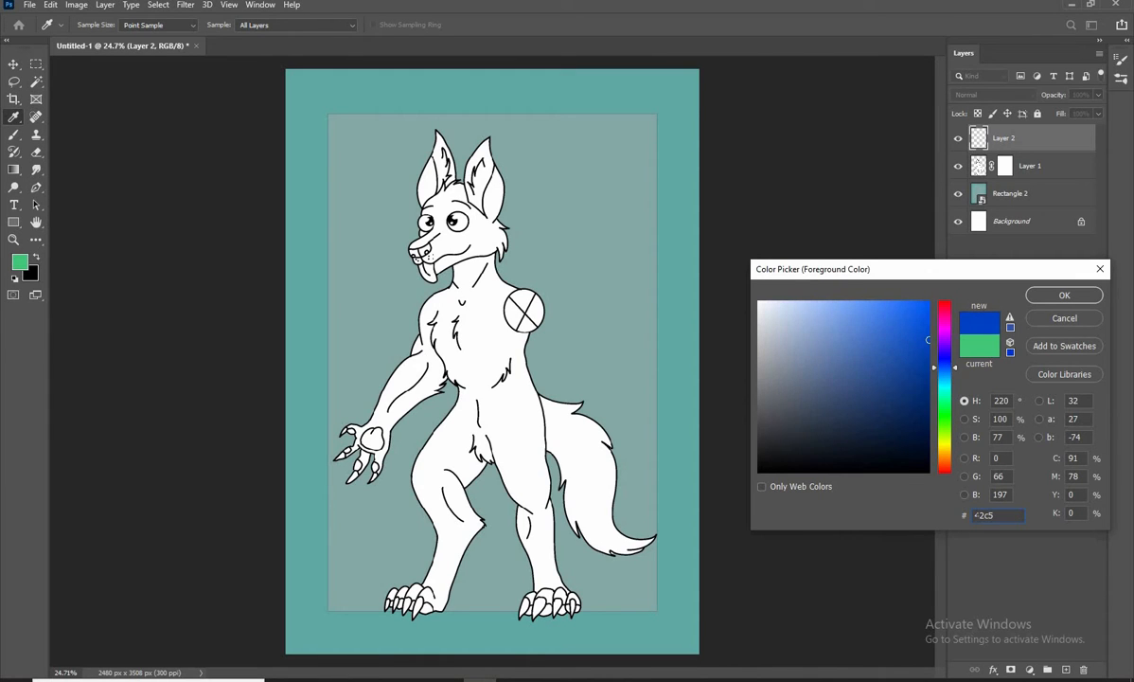
pyautogui.write('78')
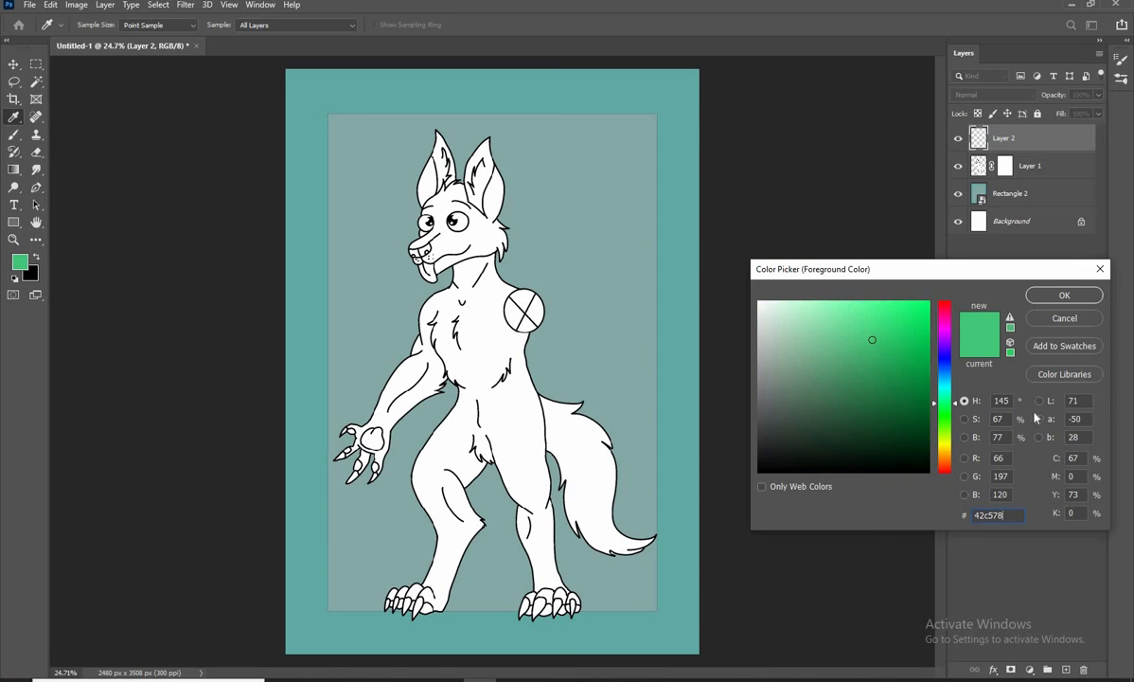
pyautogui.click(1065, 296)
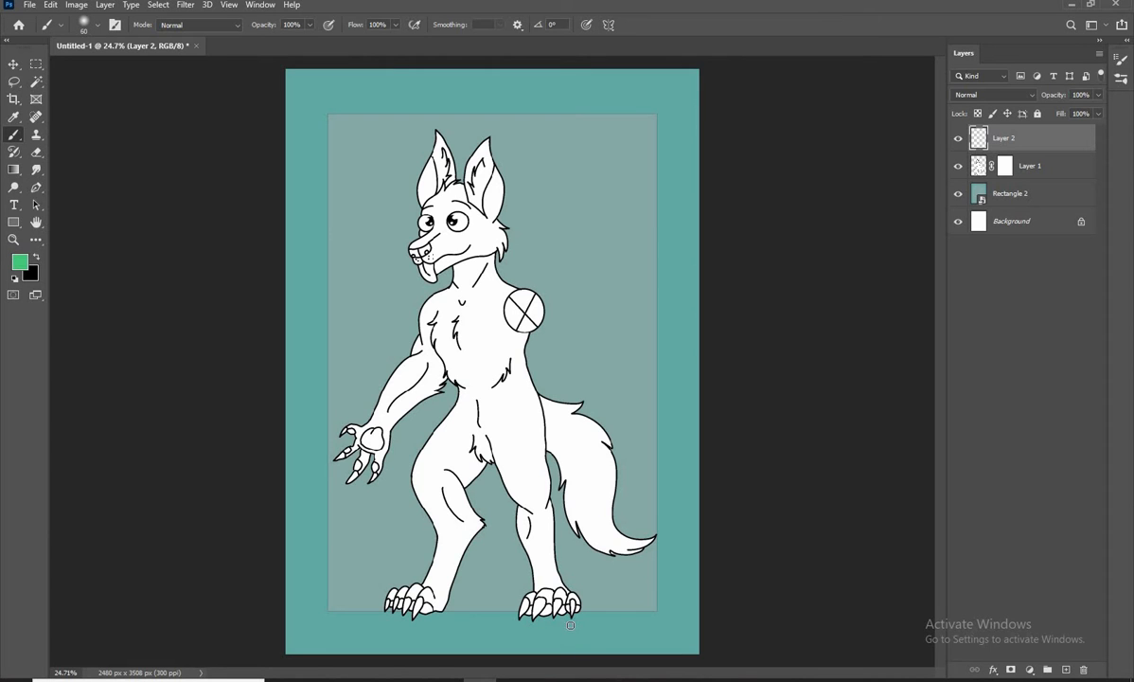
# Paint the two claws nearest the tail green on the wolf's tail-side foot
pyautogui.scroll(7, 534, 627)
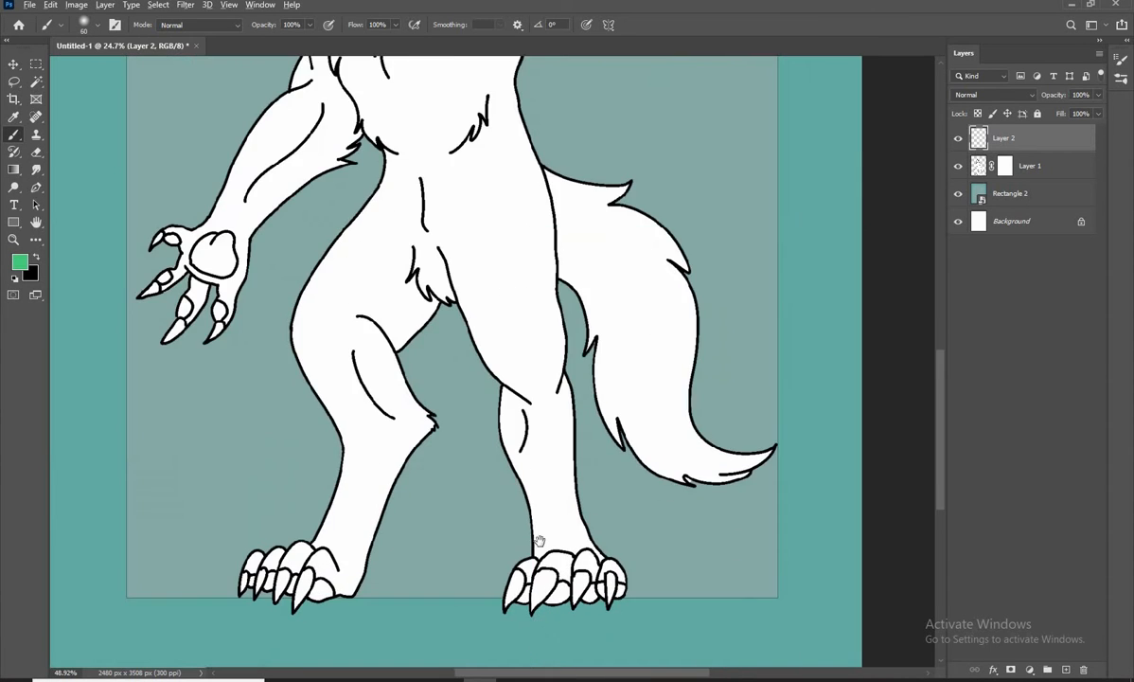
pyautogui.scroll(10, 536, 486)
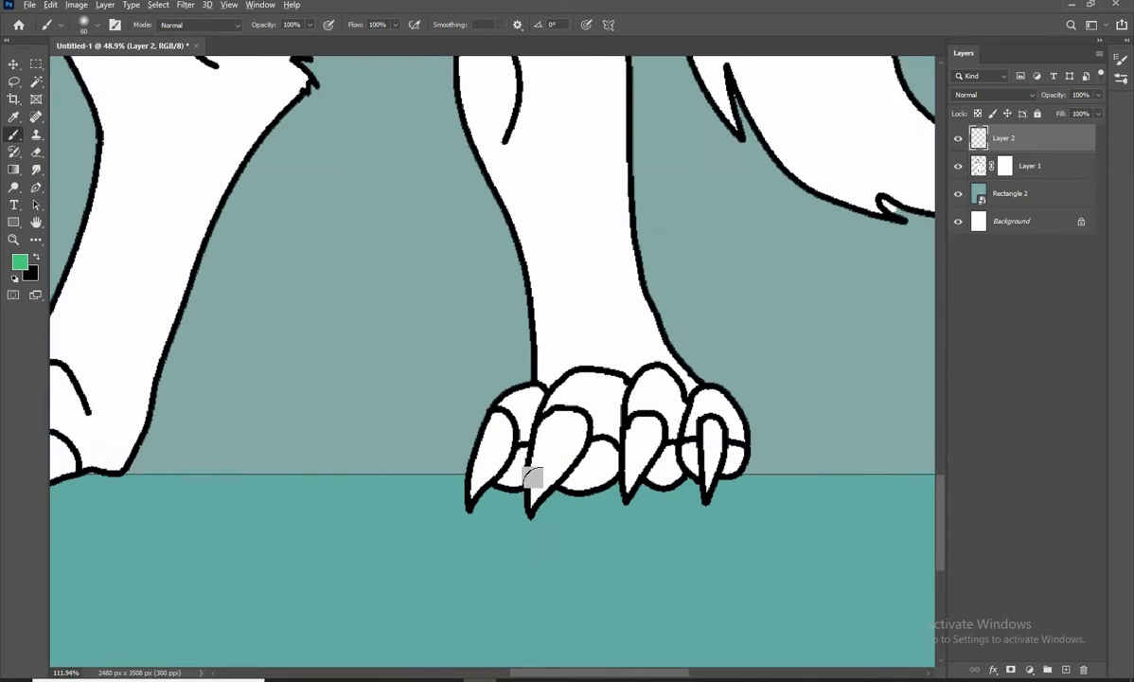
pyautogui.scroll(6, 628, 405)
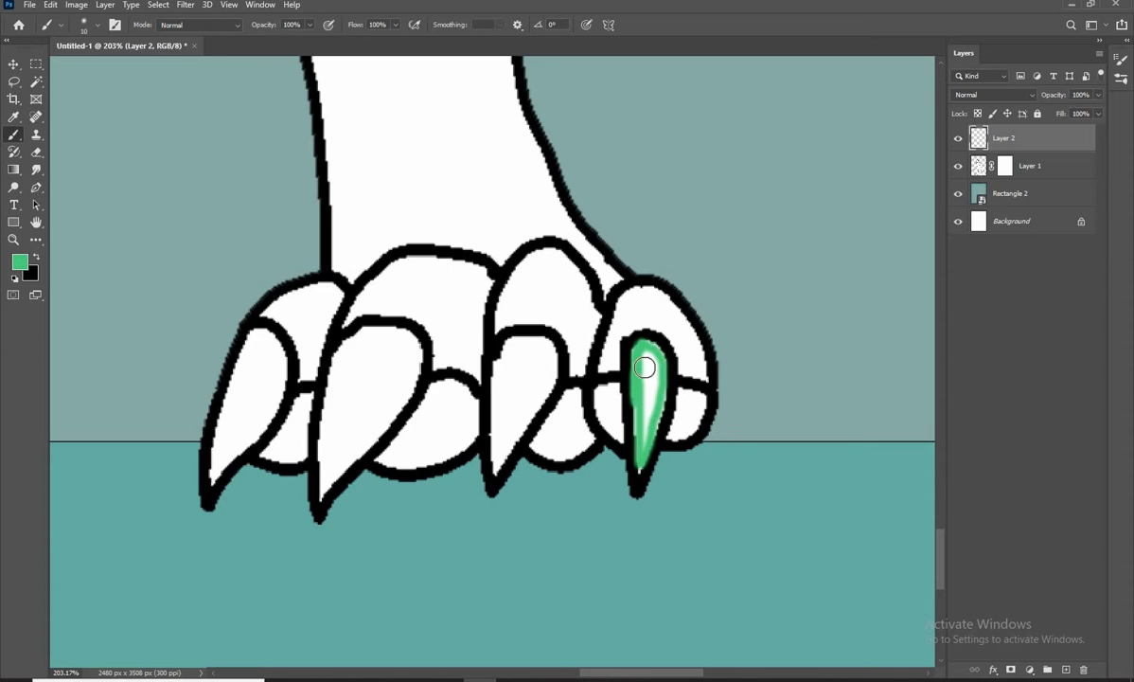
pyautogui.moveTo(657, 387); pyautogui.dragTo(652, 356)
pyautogui.press(']')
pyautogui.moveTo(629, 449); pyautogui.dragTo(687, 411)
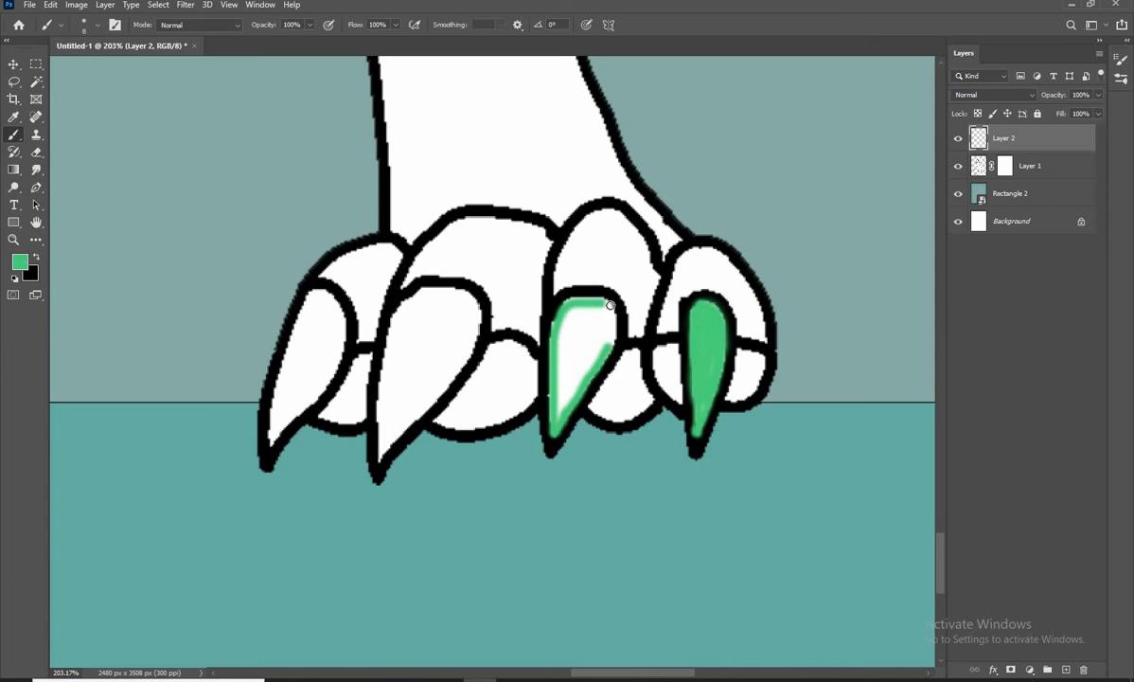
pyautogui.moveTo(574, 323)
pyautogui.mouseDown()
pyautogui.moveTo(569, 400)
pyautogui.moveTo(578, 328)
pyautogui.moveTo(572, 358)
pyautogui.mouseUp()
pyautogui.press(']')
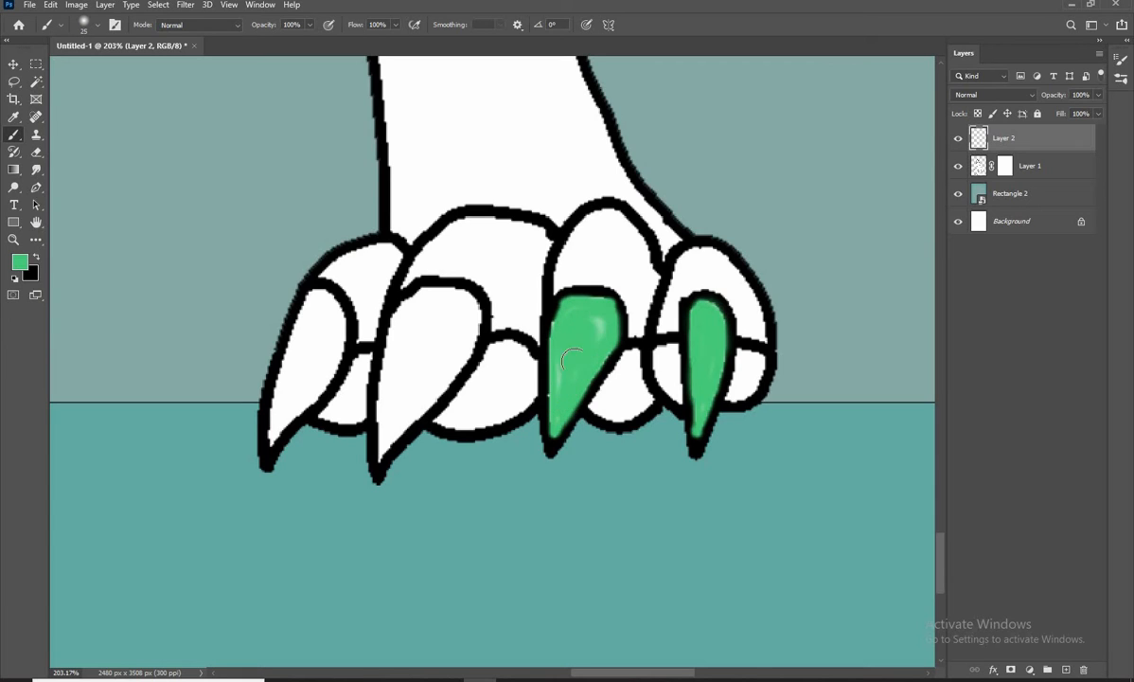
# Fill the remaining two claws of the tail-side foot with the same green
pyautogui.moveTo(454, 371)
pyautogui.mouseDown()
pyautogui.moveTo(387, 387)
pyautogui.moveTo(435, 293)
pyautogui.moveTo(467, 350)
pyautogui.moveTo(456, 333)
pyautogui.moveTo(407, 370)
pyautogui.moveTo(422, 305)
pyautogui.moveTo(473, 321)
pyautogui.mouseUp()
pyautogui.press(']')
pyautogui.press(']')
pyautogui.moveTo(384, 399)
pyautogui.mouseDown()
pyautogui.moveTo(423, 373)
pyautogui.moveTo(415, 409)
pyautogui.mouseUp()
pyautogui.moveTo(317, 362); pyautogui.dragTo(413, 357)
pyautogui.press('[')
pyautogui.press('[')
pyautogui.moveTo(406, 291)
pyautogui.mouseDown()
pyautogui.moveTo(368, 419)
pyautogui.moveTo(412, 381)
pyautogui.moveTo(415, 289)
pyautogui.moveTo(430, 299)
pyautogui.moveTo(409, 308)
pyautogui.moveTo(379, 398)
pyautogui.mouseUp()
pyautogui.press(']')
pyautogui.press(']')
pyautogui.moveTo(378, 398); pyautogui.dragTo(416, 299)
pyautogui.moveTo(464, 367); pyautogui.dragTo(503, 305)
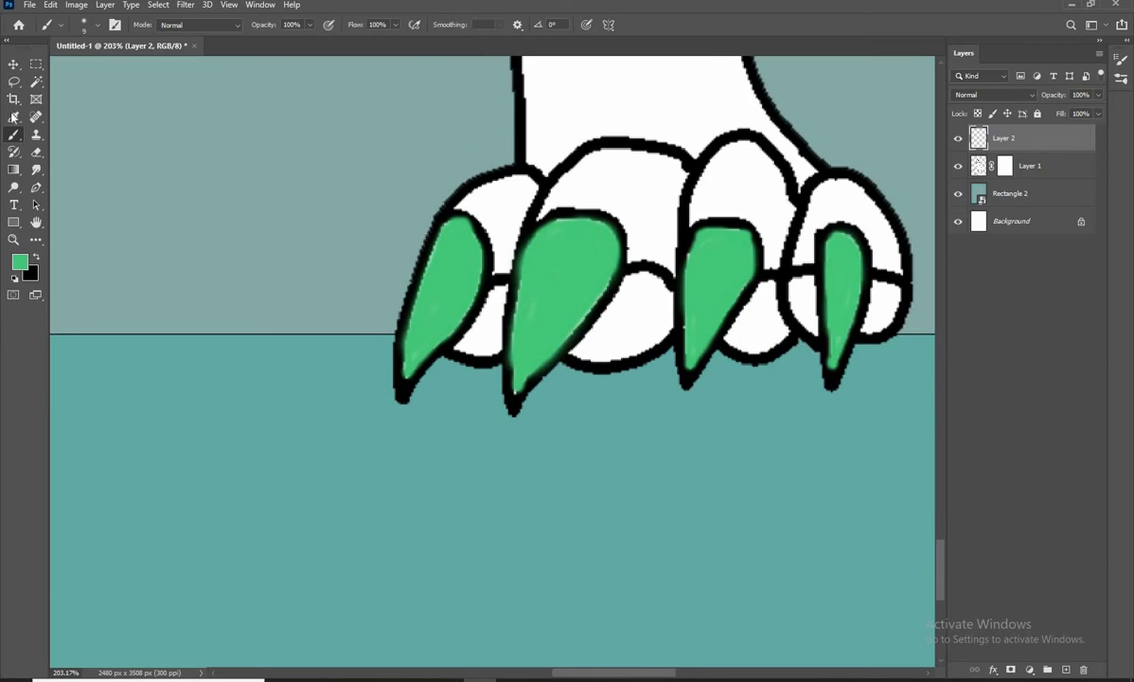
# Set the foreground colour to #16d06b and try it on the toe pad beside the largest claw
pyautogui.click(20, 262)
pyautogui.press('BackSpace')
pyautogui.write('1166dd')
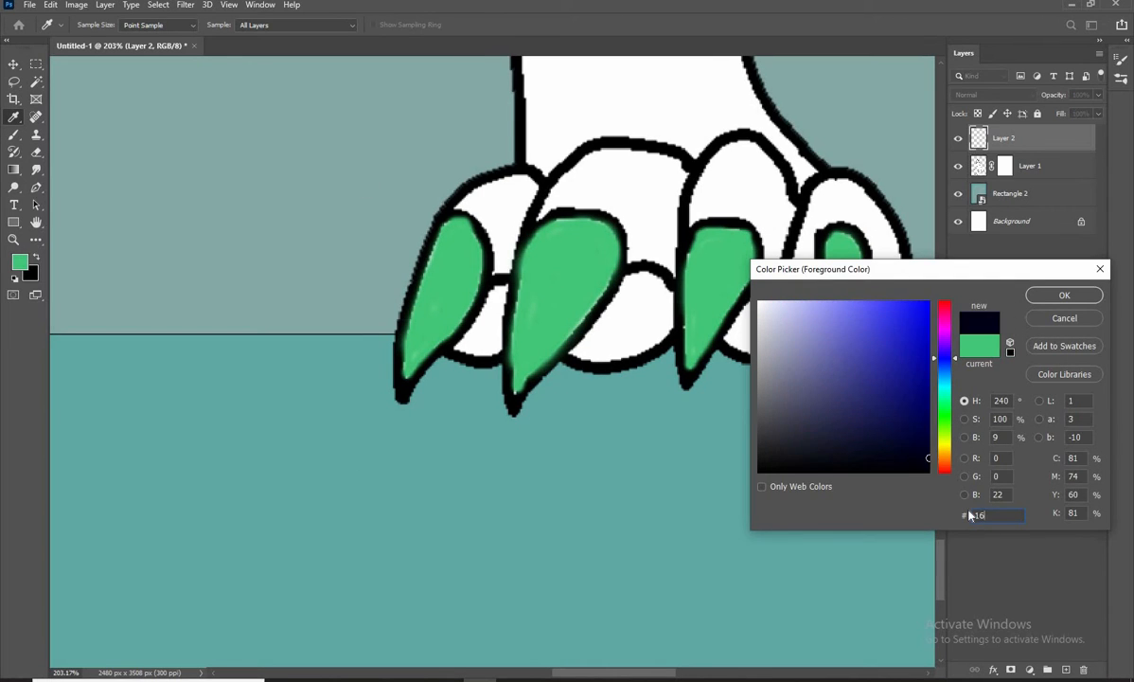
pyautogui.write('0')
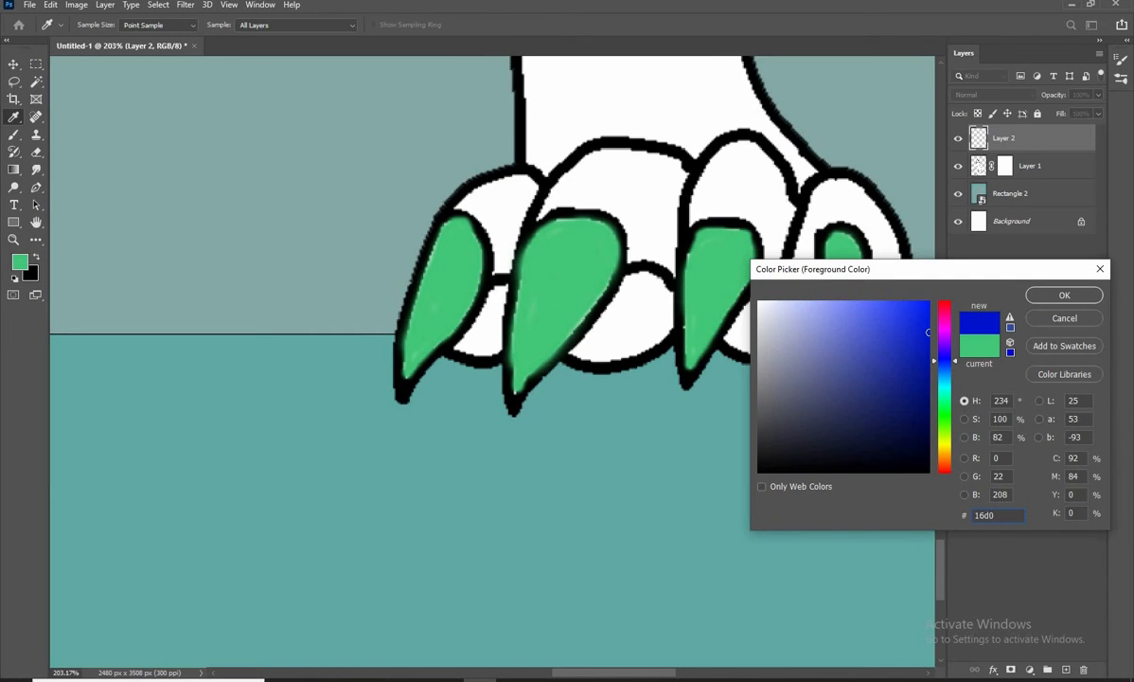
pyautogui.write('6b')
pyautogui.click(1061, 299)
pyautogui.scroll(6, 606, 318)
pyautogui.moveTo(647, 266); pyautogui.dragTo(587, 345)
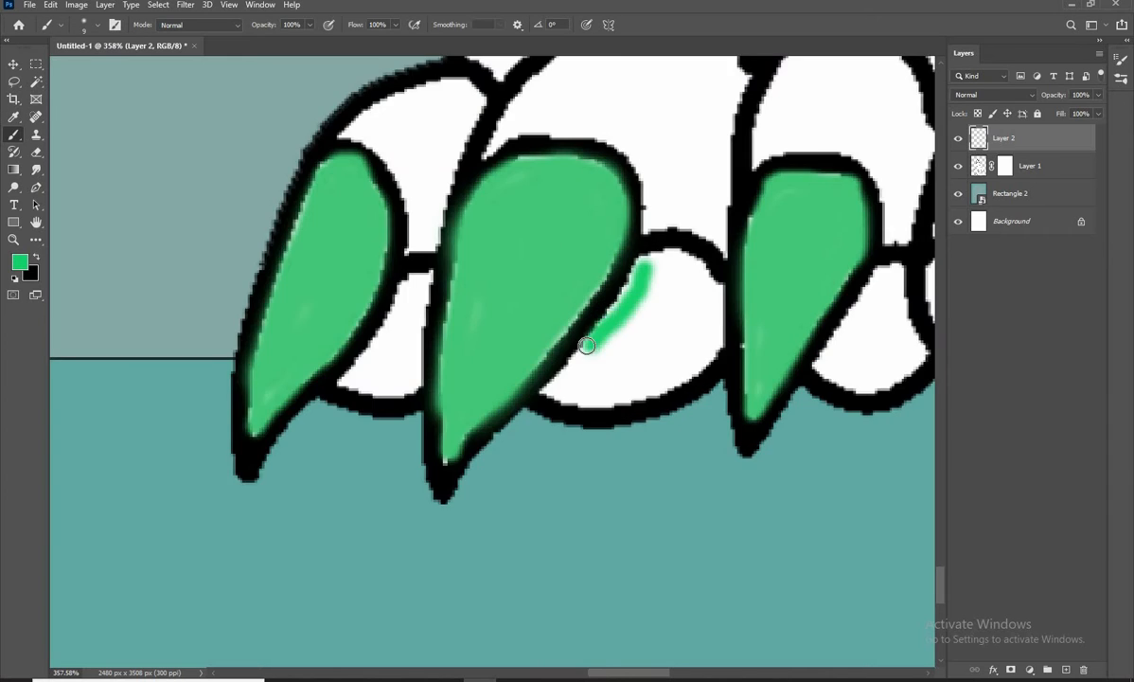
pyautogui.scroll(-5, 587, 346)
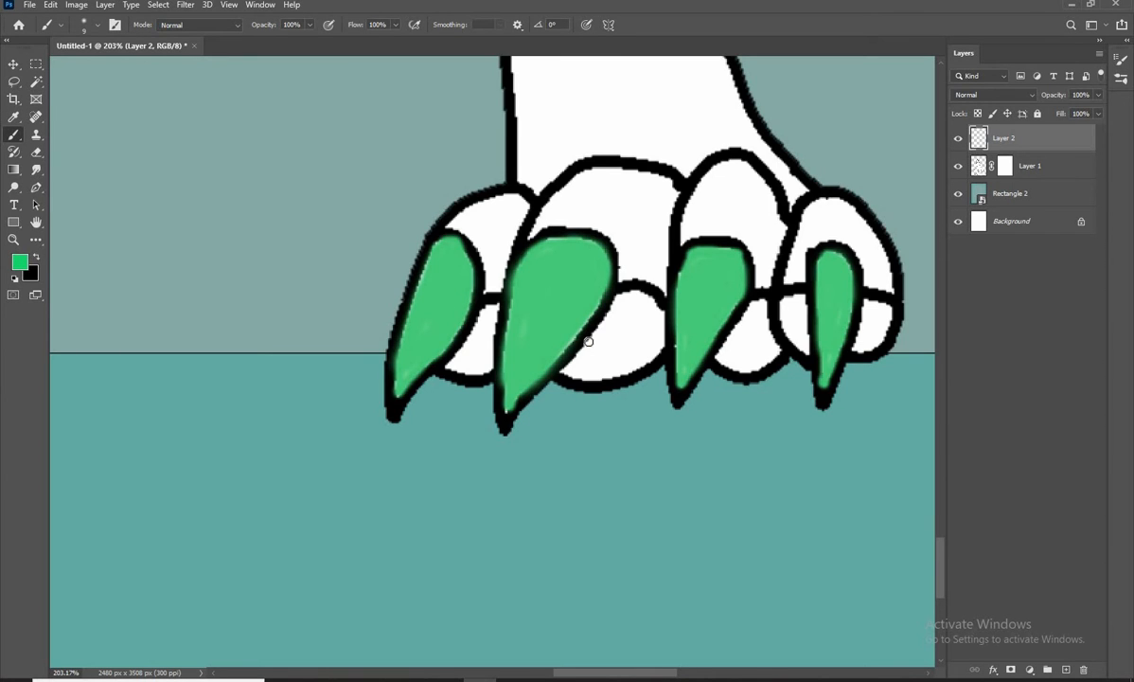
# Set the foreground colour to a lime green, about #67c932, and paint the two pads farthest from the tail on this foot
pyautogui.click(20, 262)
pyautogui.moveTo(945, 430)
pyautogui.mouseDown()
pyautogui.moveTo(946, 451)
pyautogui.moveTo(946, 425)
pyautogui.mouseUp()
pyautogui.moveTo(887, 406); pyautogui.dragTo(886, 330)
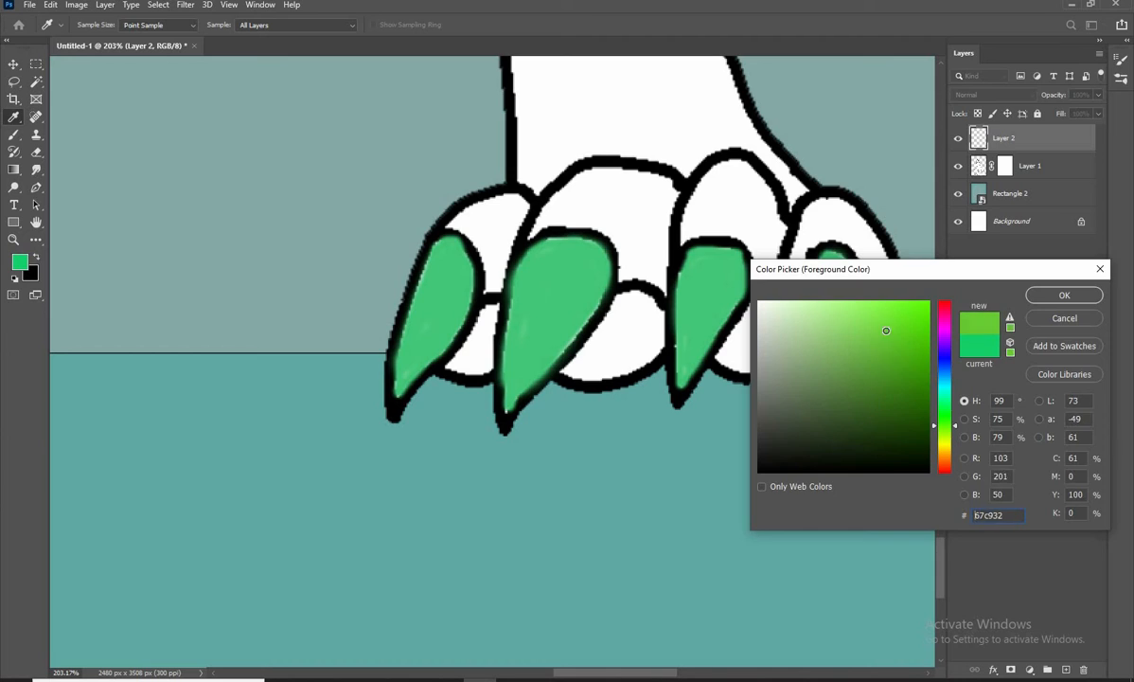
pyautogui.press('Return')
pyautogui.moveTo(627, 315)
pyautogui.mouseDown()
pyautogui.moveTo(591, 334)
pyautogui.moveTo(611, 319)
pyautogui.moveTo(566, 371)
pyautogui.moveTo(658, 348)
pyautogui.moveTo(620, 297)
pyautogui.moveTo(590, 340)
pyautogui.moveTo(619, 319)
pyautogui.moveTo(584, 365)
pyautogui.moveTo(639, 303)
pyautogui.mouseUp()
pyautogui.press('[')
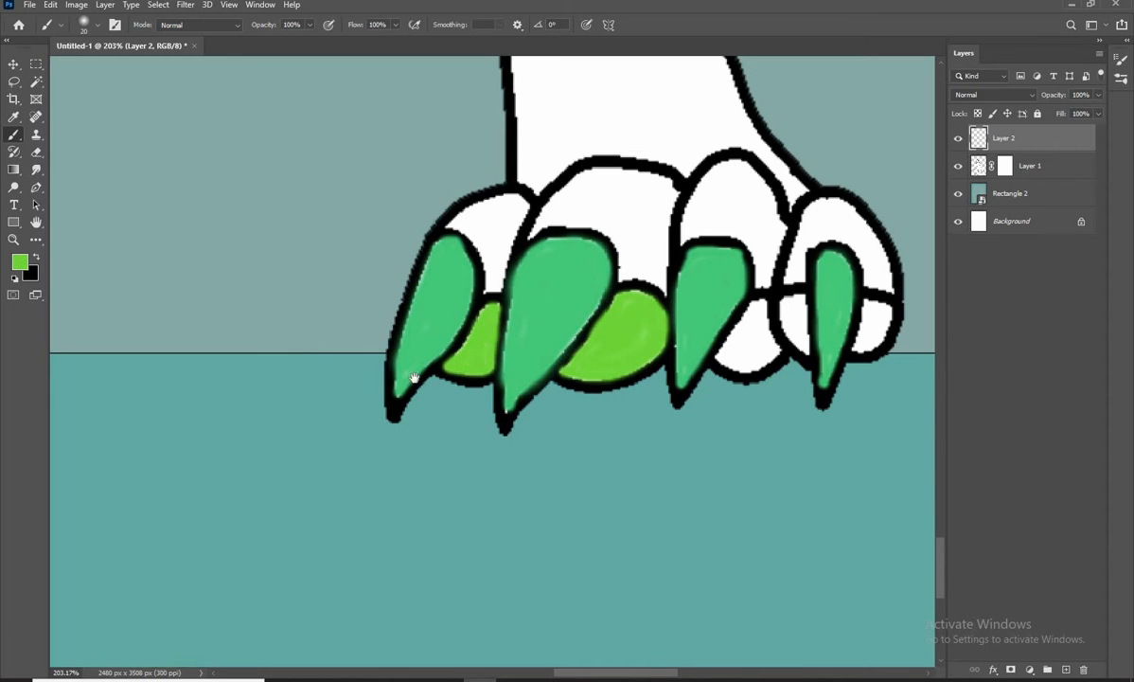
# Paint the remaining toe pads of the tail-side foot lime green
pyautogui.moveTo(413, 378); pyautogui.dragTo(247, 378)
pyautogui.press('[')
pyautogui.press('[')
pyautogui.press('[')
pyautogui.moveTo(589, 305)
pyautogui.mouseDown()
pyautogui.moveTo(558, 353)
pyautogui.moveTo(610, 356)
pyautogui.moveTo(592, 300)
pyautogui.moveTo(558, 357)
pyautogui.moveTo(589, 363)
pyautogui.moveTo(586, 330)
pyautogui.moveTo(592, 308)
pyautogui.moveTo(600, 344)
pyautogui.moveTo(605, 300)
pyautogui.moveTo(604, 339)
pyautogui.mouseUp()
pyautogui.moveTo(610, 343); pyautogui.dragTo(579, 344)
pyautogui.press('[')
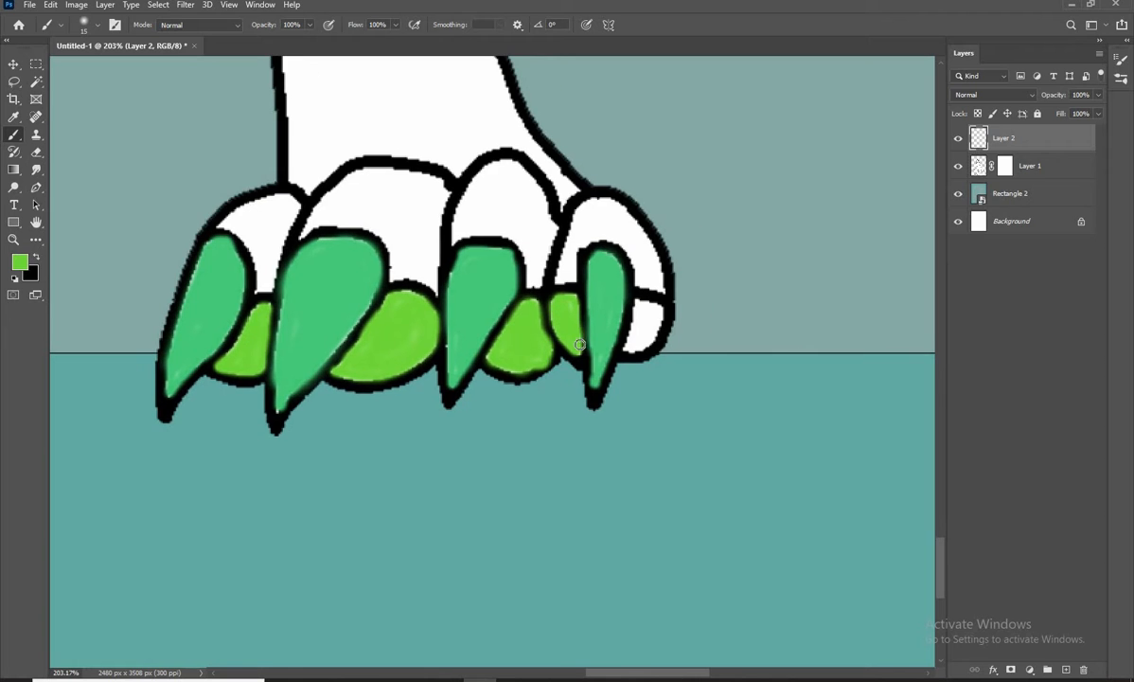
pyautogui.scroll(-6, 621, 331)
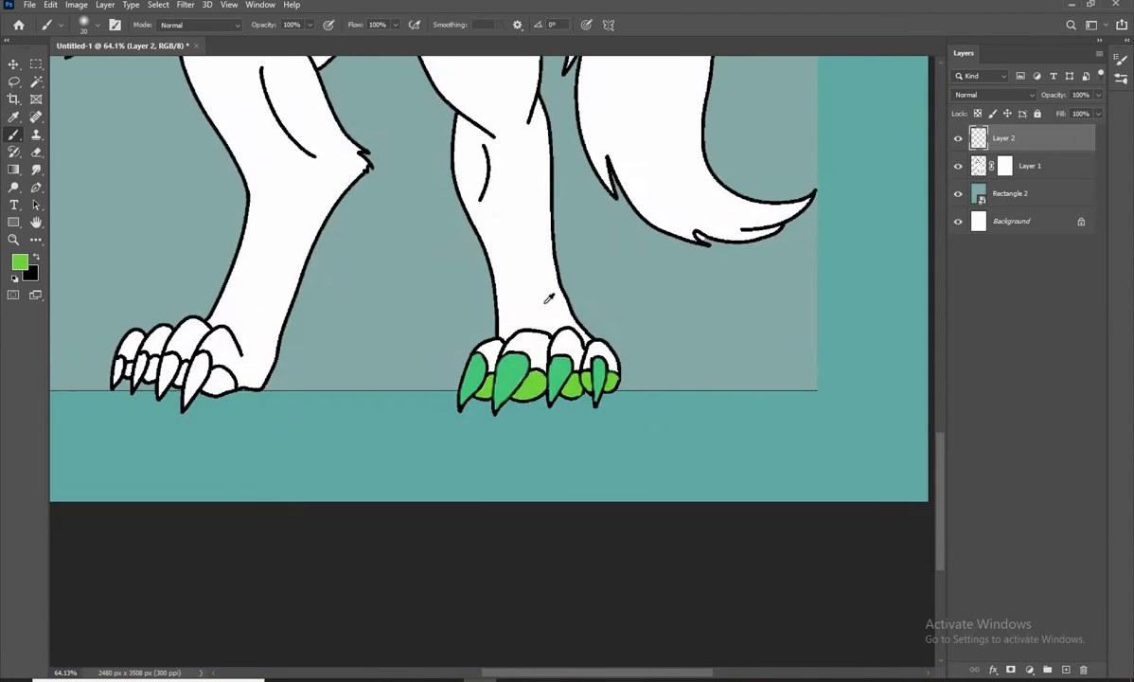
# Set the foreground colour back to the claw green #42c578
pyautogui.scroll(4, 156, 403)
pyautogui.click(20, 262)
pyautogui.click(905, 304)
pyautogui.click(1007, 376)
# Paint all four claws of the other foot green
pyautogui.scroll(6, 309, 341)
pyautogui.moveTo(309, 341); pyautogui.dragTo(645, 414)
pyautogui.scroll(-1, 630, 389)
pyautogui.moveTo(586, 307)
pyautogui.mouseDown()
pyautogui.moveTo(558, 379)
pyautogui.moveTo(541, 484)
pyautogui.moveTo(624, 348)
pyautogui.moveTo(581, 300)
pyautogui.moveTo(605, 338)
pyautogui.moveTo(589, 321)
pyautogui.moveTo(592, 391)
pyautogui.moveTo(561, 415)
pyautogui.moveTo(530, 360)
pyautogui.mouseUp()
pyautogui.press(']')
pyautogui.press('[')
pyautogui.moveTo(445, 417)
pyautogui.mouseDown()
pyautogui.moveTo(464, 307)
pyautogui.moveTo(492, 367)
pyautogui.moveTo(469, 339)
pyautogui.moveTo(453, 397)
pyautogui.mouseUp()
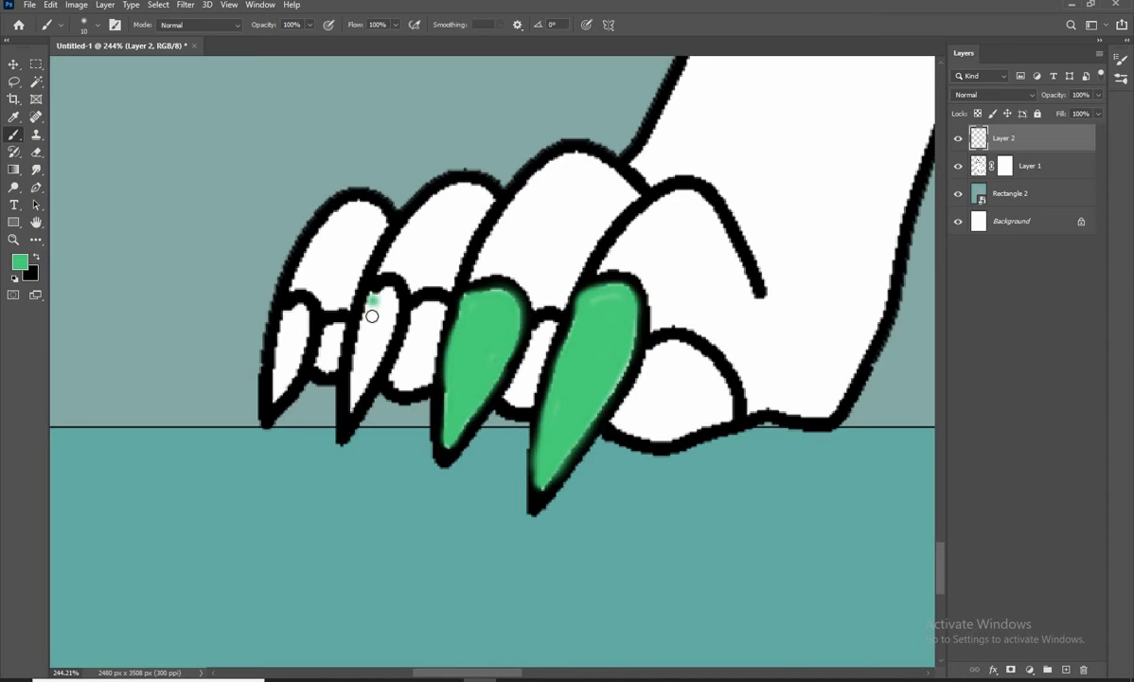
pyautogui.moveTo(372, 316); pyautogui.dragTo(390, 297)
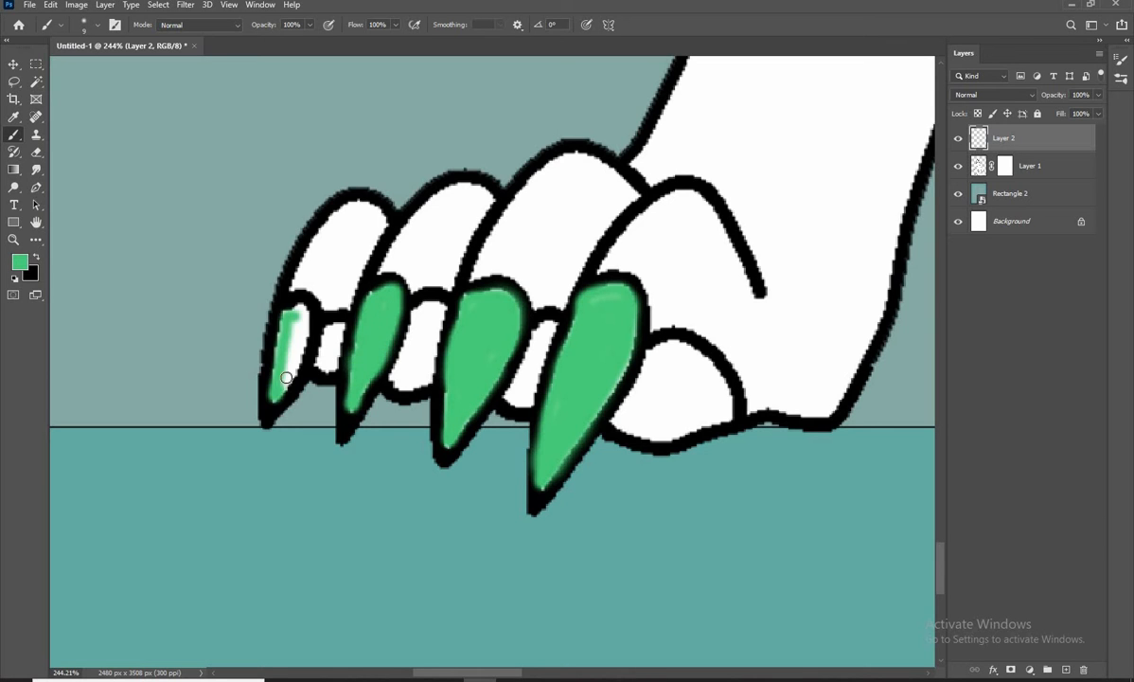
pyautogui.scroll(-4, 580, 388)
pyautogui.scroll(3, 615, 379)
# Set the foreground colour back to the lime green of the toe pads
pyautogui.click(20, 263)
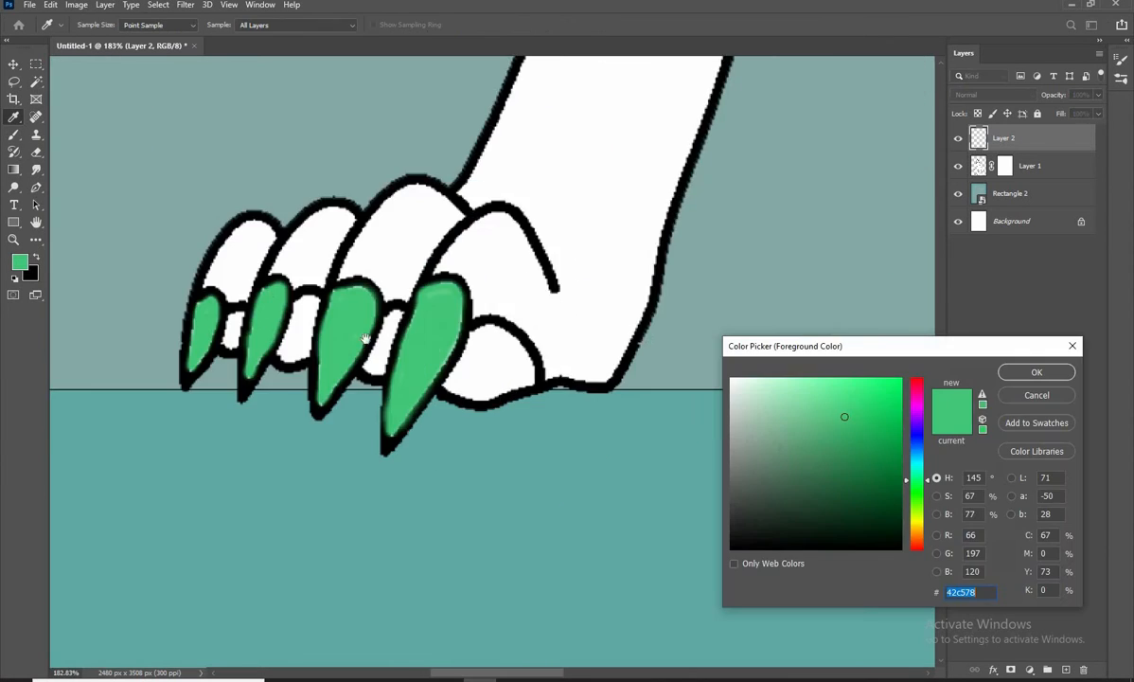
pyautogui.moveTo(814, 303); pyautogui.dragTo(321, 206)
pyautogui.click(898, 274)
pyautogui.click(1035, 372)
# Paint the large pad and the three small pads between the claws of this foot lime green
pyautogui.scroll(5, 616, 378)
pyautogui.click(613, 368)
pyautogui.press(']')
pyautogui.moveTo(592, 269)
pyautogui.mouseDown()
pyautogui.moveTo(605, 410)
pyautogui.moveTo(651, 286)
pyautogui.moveTo(663, 365)
pyautogui.moveTo(699, 352)
pyautogui.mouseUp()
pyautogui.moveTo(523, 365); pyautogui.dragTo(719, 392)
pyautogui.press('[')
pyautogui.press('[')
pyautogui.press('[')
pyautogui.moveTo(639, 286)
pyautogui.mouseDown()
pyautogui.moveTo(590, 385)
pyautogui.moveTo(635, 353)
pyautogui.moveTo(641, 284)
pyautogui.moveTo(610, 386)
pyautogui.mouseUp()
pyautogui.moveTo(467, 372); pyautogui.dragTo(546, 402)
pyautogui.moveTo(523, 284)
pyautogui.mouseDown()
pyautogui.moveTo(549, 380)
pyautogui.moveTo(541, 314)
pyautogui.moveTo(533, 367)
pyautogui.mouseUp()
pyautogui.press(']')
pyautogui.press(']')
pyautogui.moveTo(407, 344)
pyautogui.mouseDown()
pyautogui.moveTo(515, 355)
pyautogui.moveTo(523, 336)
pyautogui.moveTo(517, 365)
pyautogui.mouseUp()
pyautogui.scroll(-10, 542, 342)
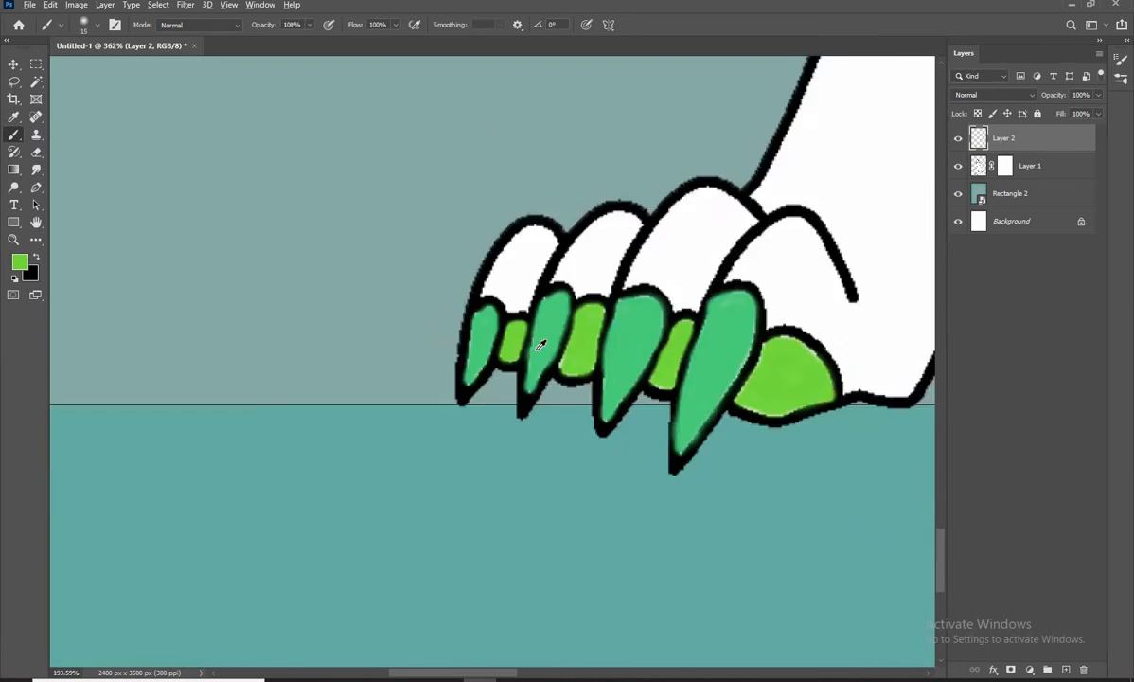
# Add a new layer above Layer 2 and check Layer 2's painting by hiding and showing it
pyautogui.moveTo(608, 476)
pyautogui.mouseDown()
pyautogui.moveTo(533, 430)
pyautogui.moveTo(275, 502)
pyautogui.mouseUp()
pyautogui.scroll(5, 565, 351)
pyautogui.press(']')
pyautogui.press(']')
pyautogui.press(']')
pyautogui.press(']')
pyautogui.moveTo(555, 341); pyautogui.dragTo(561, 352)
pyautogui.click(1066, 670)
pyautogui.click(958, 166)
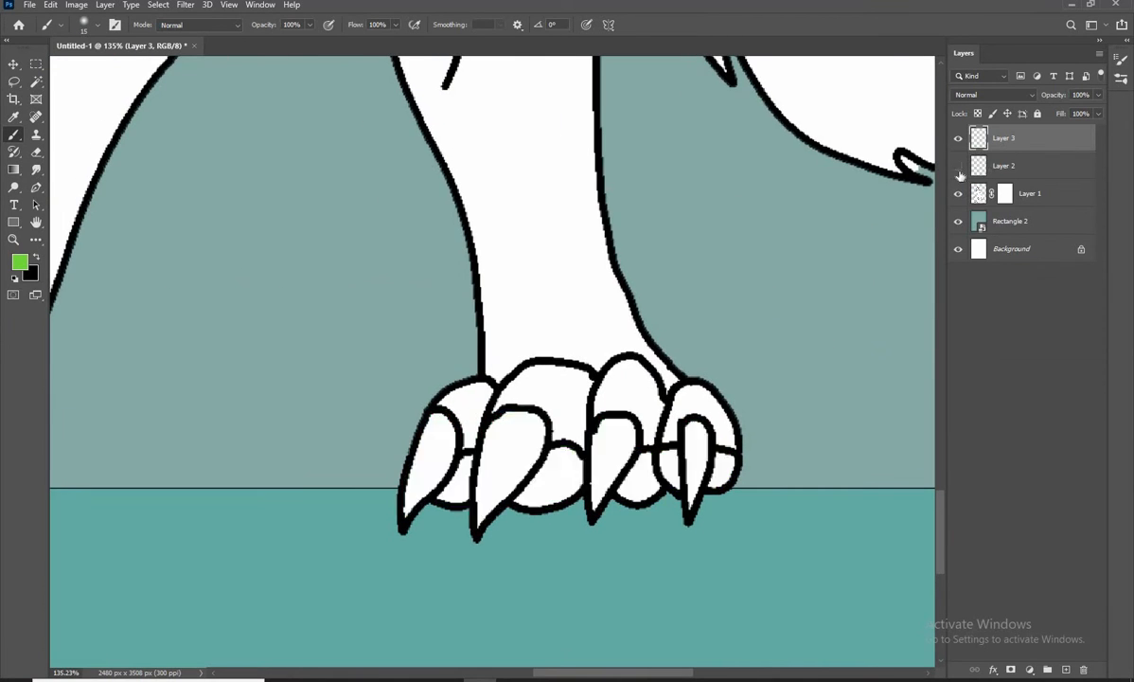
pyautogui.click(958, 167)
# Set the foreground colour to #ffe0bd and draw a line across the ankle of the tail-side foot
pyautogui.click(19, 260)
pyautogui.write('ffe0bd')
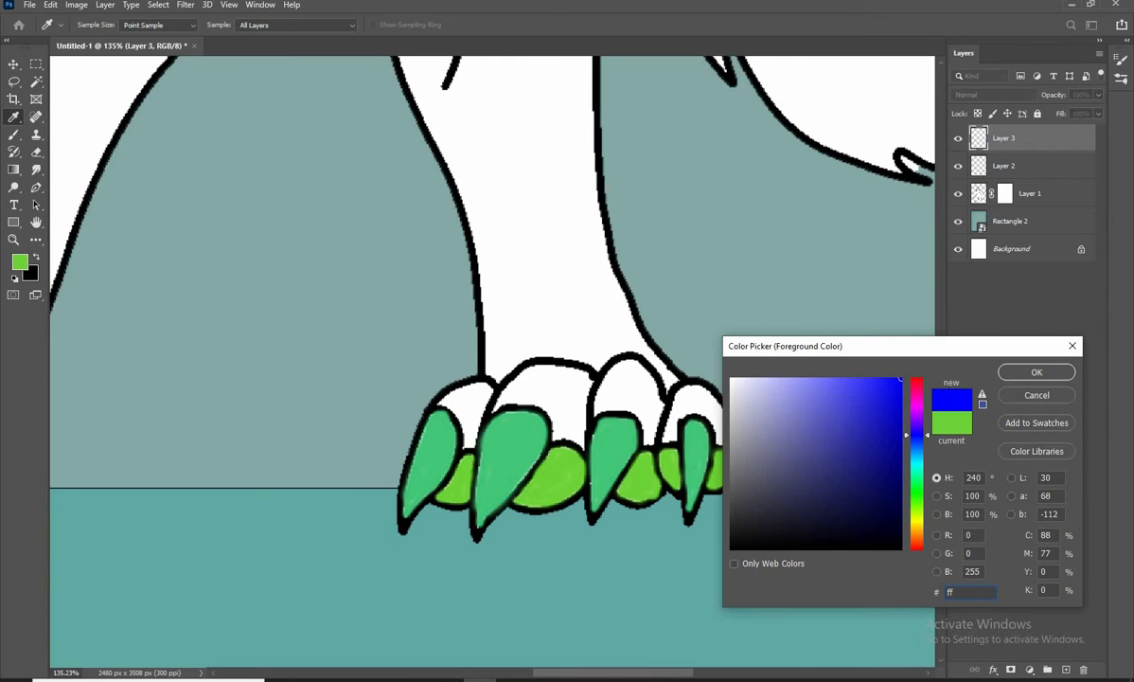
pyautogui.press('Return')
pyautogui.moveTo(641, 489); pyautogui.dragTo(667, 585)
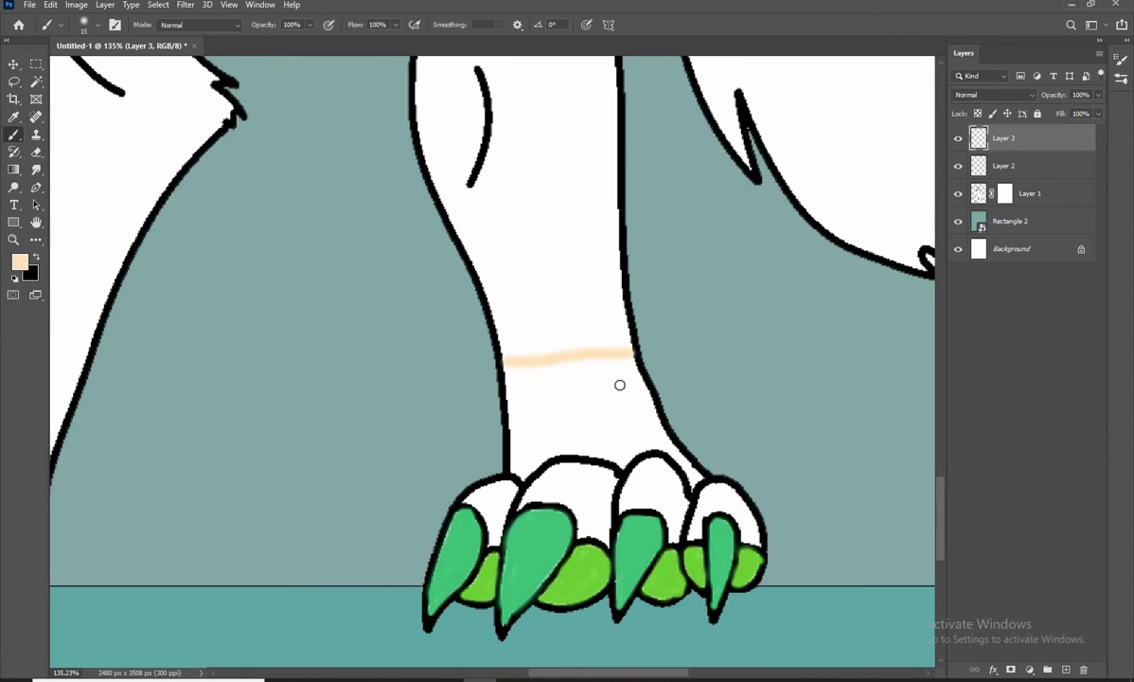
# Outline the ankle area between the drawn line and the toes in beige
pyautogui.scroll(-2, 527, 304)
pyautogui.press('[')
pyautogui.scroll(5, 565, 369)
pyautogui.press('[')
pyautogui.moveTo(436, 197)
pyautogui.mouseDown()
pyautogui.moveTo(464, 440)
pyautogui.moveTo(530, 402)
pyautogui.moveTo(683, 413)
pyautogui.mouseUp()
pyautogui.hotkey('ctrl', 'z')
pyautogui.moveTo(435, 199)
pyautogui.mouseDown()
pyautogui.moveTo(453, 430)
pyautogui.moveTo(665, 411)
pyautogui.moveTo(752, 386)
pyautogui.moveTo(857, 461)
pyautogui.moveTo(867, 435)
pyautogui.moveTo(779, 321)
pyautogui.moveTo(726, 180)
pyautogui.moveTo(751, 240)
pyautogui.mouseUp()
# Fill the ankle area of the tail-side foot with beige, undoing strokes that go astray
pyautogui.press(']')
pyautogui.press(']')
pyautogui.press(']')
pyautogui.press(']')
pyautogui.press(']')
pyautogui.press(']')
pyautogui.press(']')
pyautogui.moveTo(648, 210); pyautogui.dragTo(420, 201)
pyautogui.hotkey('ctrl', 'z')
pyautogui.moveTo(502, 201)
pyautogui.mouseDown()
pyautogui.moveTo(455, 405)
pyautogui.moveTo(674, 393)
pyautogui.moveTo(600, 301)
pyautogui.mouseUp()
pyautogui.press(']')
pyautogui.press(']')
pyautogui.press(']')
pyautogui.press(']')
pyautogui.moveTo(600, 213)
pyautogui.mouseDown()
pyautogui.moveTo(492, 317)
pyautogui.moveTo(53, 655)
pyautogui.mouseUp()
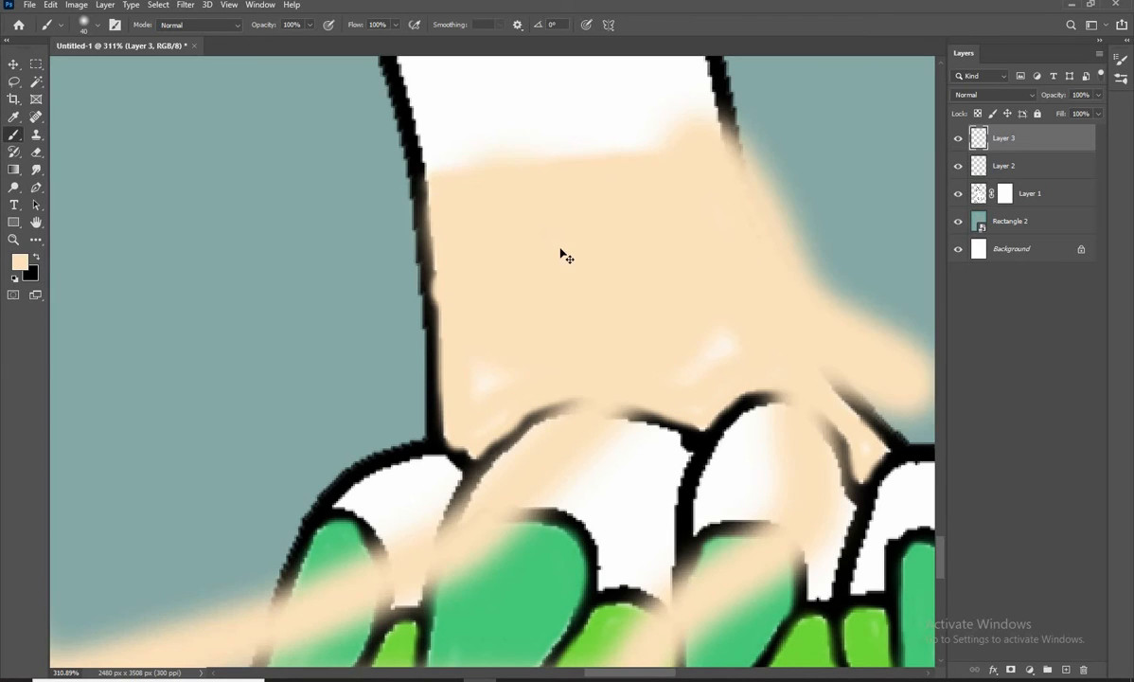
pyautogui.hotkey('ctrl', 'z')
pyautogui.press('[')
pyautogui.moveTo(616, 183)
pyautogui.mouseDown()
pyautogui.moveTo(635, 318)
pyautogui.moveTo(692, 178)
pyautogui.moveTo(744, 307)
pyautogui.mouseUp()
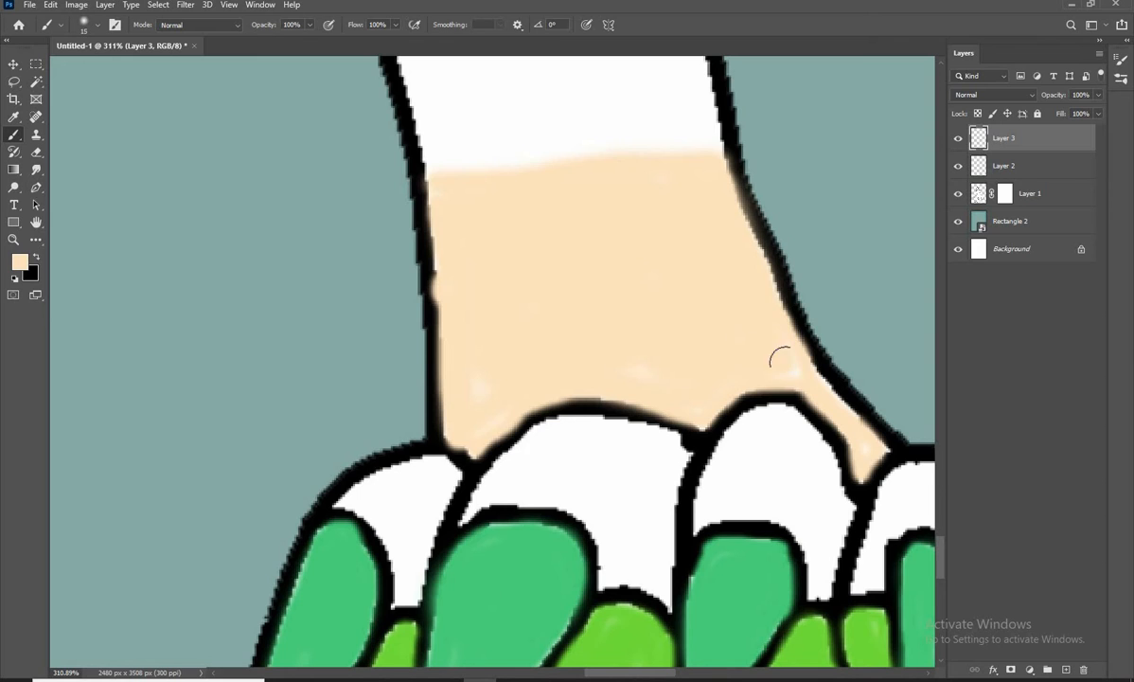
# Paint the two toes farthest from the tail beige, keeping clear of the claws and pads
pyautogui.scroll(-4, 629, 358)
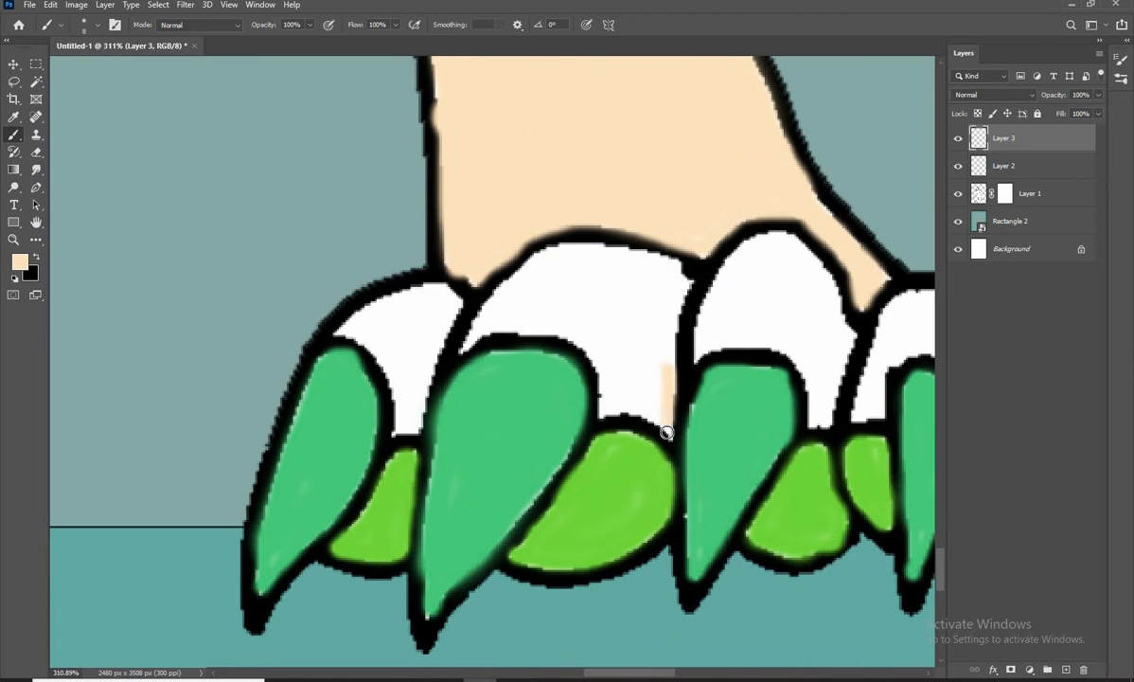
pyautogui.moveTo(667, 433)
pyautogui.mouseDown()
pyautogui.moveTo(605, 413)
pyautogui.moveTo(491, 307)
pyautogui.moveTo(673, 269)
pyautogui.moveTo(666, 400)
pyautogui.moveTo(625, 352)
pyautogui.moveTo(606, 260)
pyautogui.moveTo(538, 265)
pyautogui.moveTo(660, 311)
pyautogui.moveTo(645, 282)
pyautogui.mouseUp()
pyautogui.press('[')
pyautogui.press('[')
pyautogui.press('[')
pyautogui.press('[')
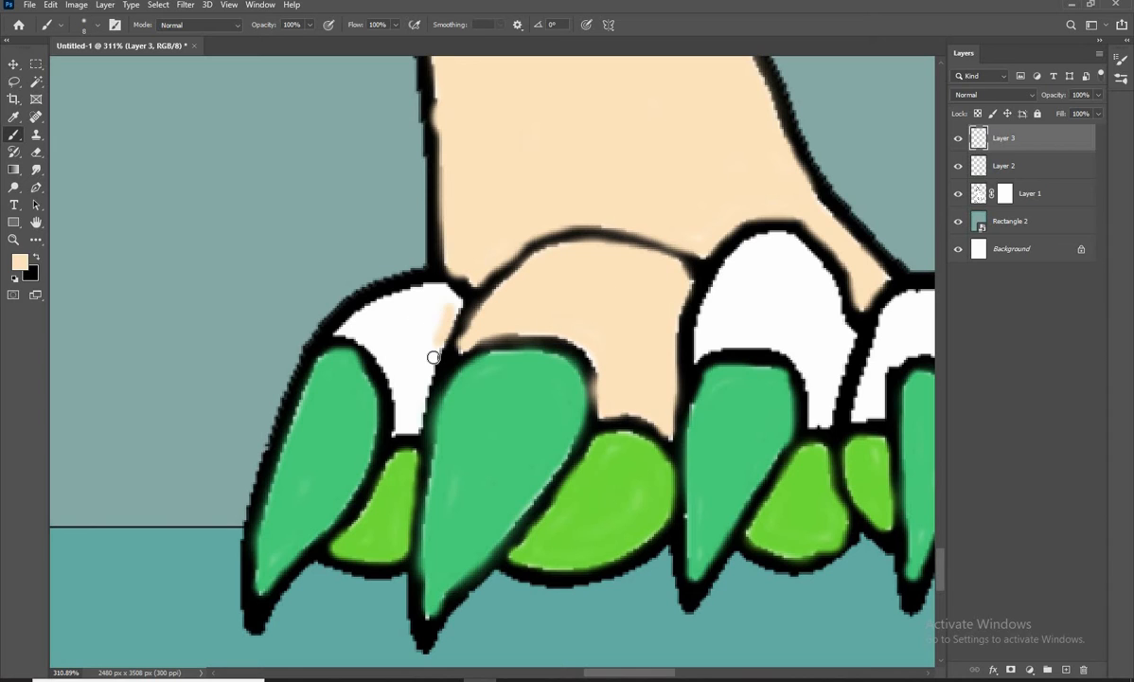
pyautogui.moveTo(433, 357)
pyautogui.mouseDown()
pyautogui.moveTo(359, 344)
pyautogui.moveTo(410, 301)
pyautogui.moveTo(436, 308)
pyautogui.moveTo(403, 299)
pyautogui.moveTo(375, 327)
pyautogui.moveTo(414, 340)
pyautogui.mouseUp()
pyautogui.press(']')
pyautogui.press(']')
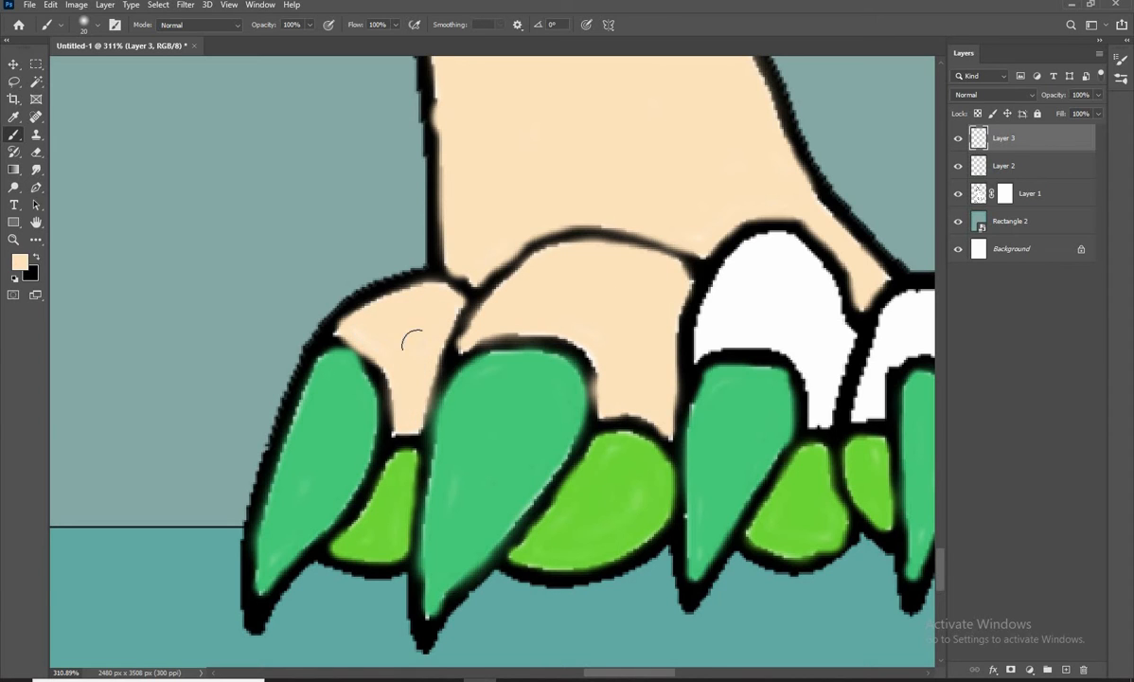
# Outline and fill the third toe, second nearest the tail, with beige
pyautogui.moveTo(669, 329); pyautogui.dragTo(431, 333)
pyautogui.press('[')
pyautogui.press('[')
pyautogui.press('[')
pyautogui.press('[')
pyautogui.moveTo(502, 258)
pyautogui.mouseDown()
pyautogui.moveTo(468, 330)
pyautogui.moveTo(540, 243)
pyautogui.moveTo(581, 272)
pyautogui.moveTo(617, 338)
pyautogui.moveTo(590, 428)
pyautogui.mouseUp()
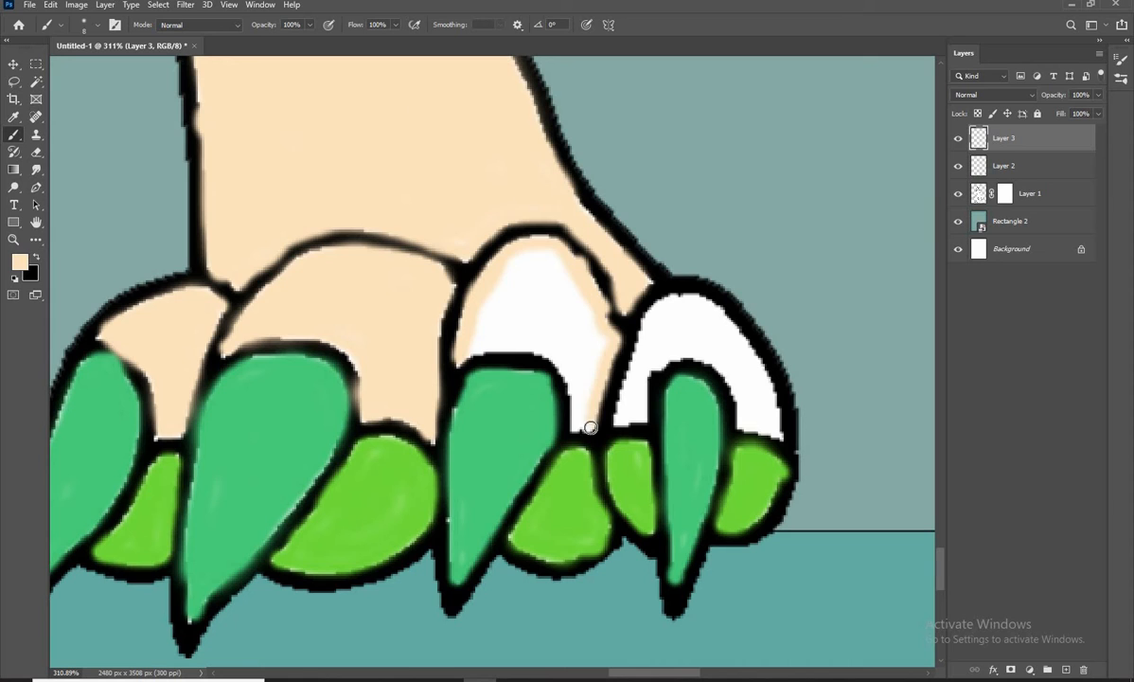
pyautogui.press(']')
pyautogui.press(']')
pyautogui.press(']')
pyautogui.press(']')
pyautogui.moveTo(509, 308)
pyautogui.mouseDown()
pyautogui.moveTo(540, 304)
pyautogui.moveTo(572, 387)
pyautogui.moveTo(533, 321)
pyautogui.moveTo(295, 330)
pyautogui.mouseUp()
# Paint the last toe, nearest the tail, beige around its claw
pyautogui.press('[')
pyautogui.press('[')
pyautogui.moveTo(500, 331)
pyautogui.mouseDown()
pyautogui.moveTo(481, 393)
pyautogui.moveTo(572, 297)
pyautogui.moveTo(637, 421)
pyautogui.moveTo(588, 351)
pyautogui.moveTo(499, 392)
pyautogui.mouseUp()
pyautogui.press(']')
pyautogui.press(']')
pyautogui.press(']')
pyautogui.moveTo(516, 309)
pyautogui.mouseDown()
pyautogui.moveTo(610, 344)
pyautogui.moveTo(616, 403)
pyautogui.moveTo(522, 326)
pyautogui.mouseUp()
pyautogui.scroll(-12, 523, 377)
pyautogui.scroll(3, 454, 360)
pyautogui.moveTo(430, 284)
pyautogui.mouseDown()
pyautogui.moveTo(460, 350)
pyautogui.moveTo(444, 419)
pyautogui.mouseUp()
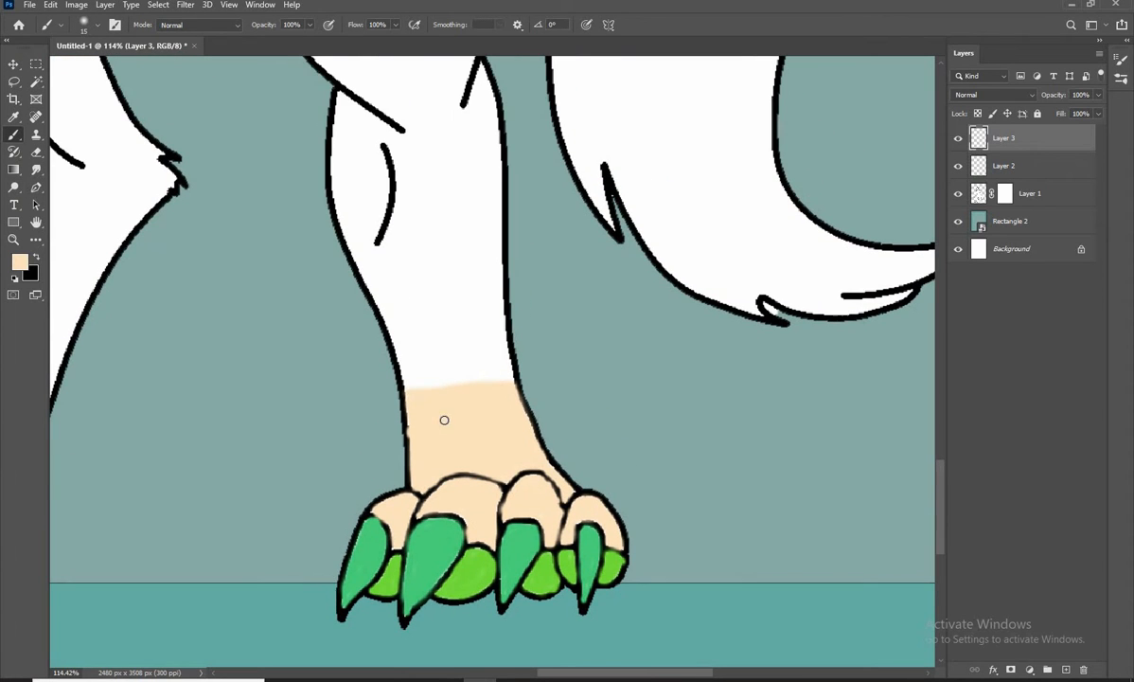
# Set the foreground colour to #7c2635 and paint a dark red band across the leg directly above the beige ankle
pyautogui.click(24, 264)
pyautogui.write('7c2635')
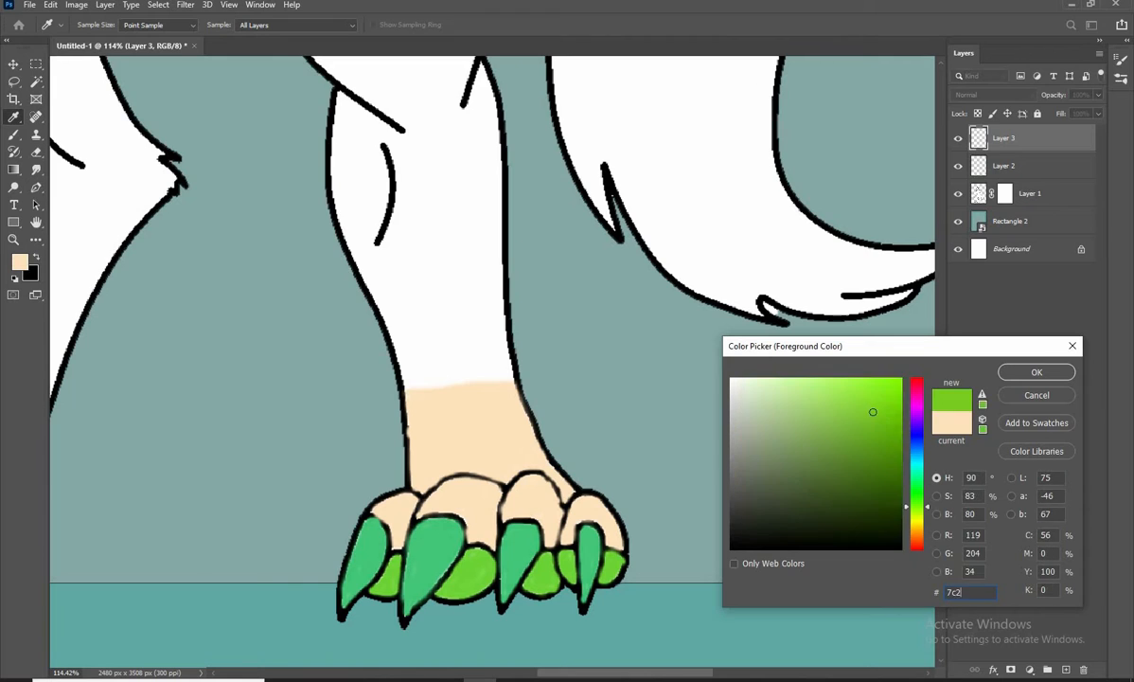
pyautogui.click(1049, 376)
pyautogui.scroll(5, 430, 314)
pyautogui.moveTo(339, 267)
pyautogui.mouseDown()
pyautogui.moveTo(552, 268)
pyautogui.moveTo(384, 372)
pyautogui.moveTo(558, 410)
pyautogui.moveTo(548, 274)
pyautogui.moveTo(489, 286)
pyautogui.moveTo(527, 287)
pyautogui.moveTo(488, 390)
pyautogui.moveTo(425, 398)
pyautogui.moveTo(489, 307)
pyautogui.moveTo(475, 387)
pyautogui.mouseUp()
pyautogui.press(']')
pyautogui.press(']')
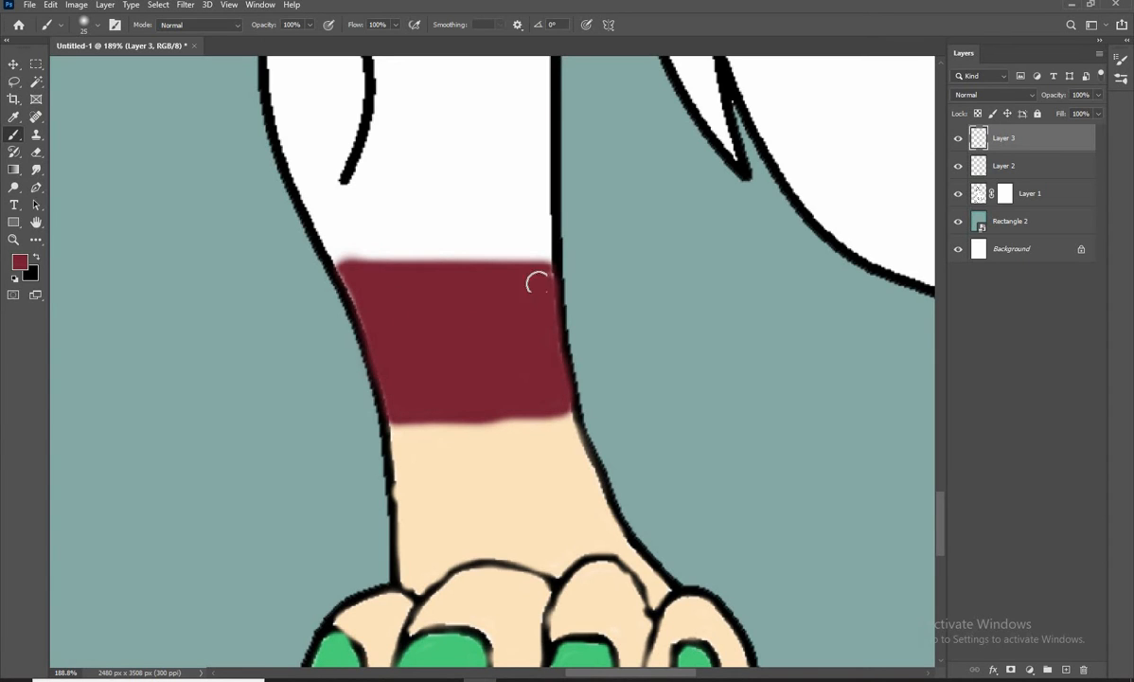
pyautogui.scroll(-4, 502, 322)
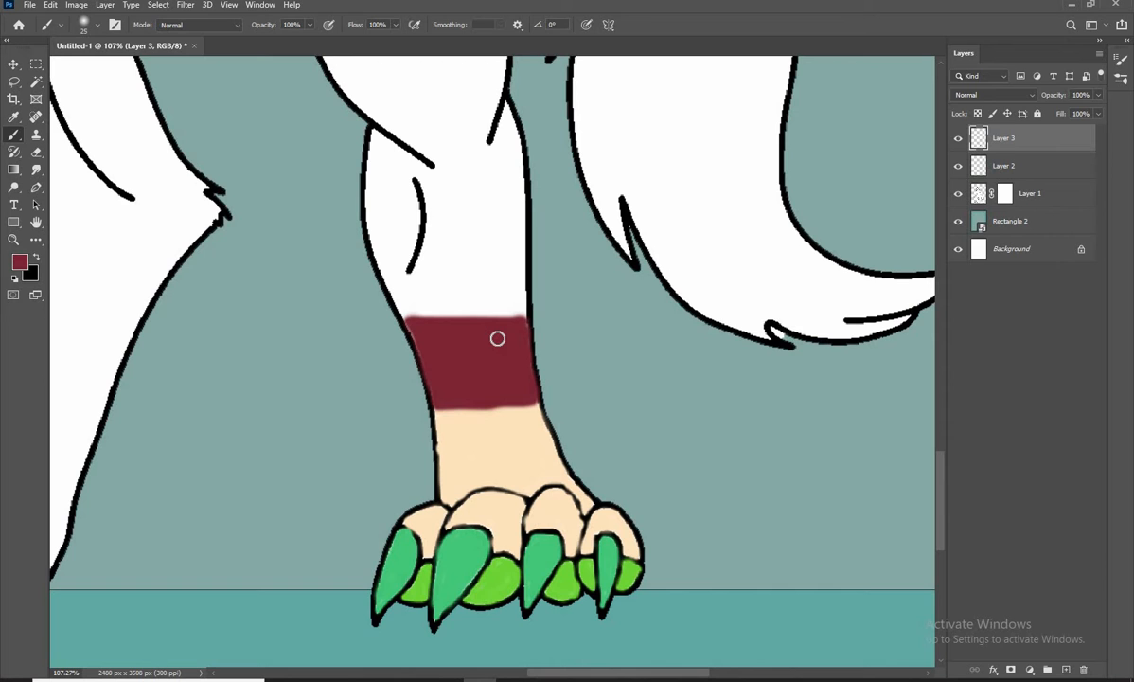
# Set the foreground colour to #300812
pyautogui.moveTo(495, 342); pyautogui.dragTo(500, 377)
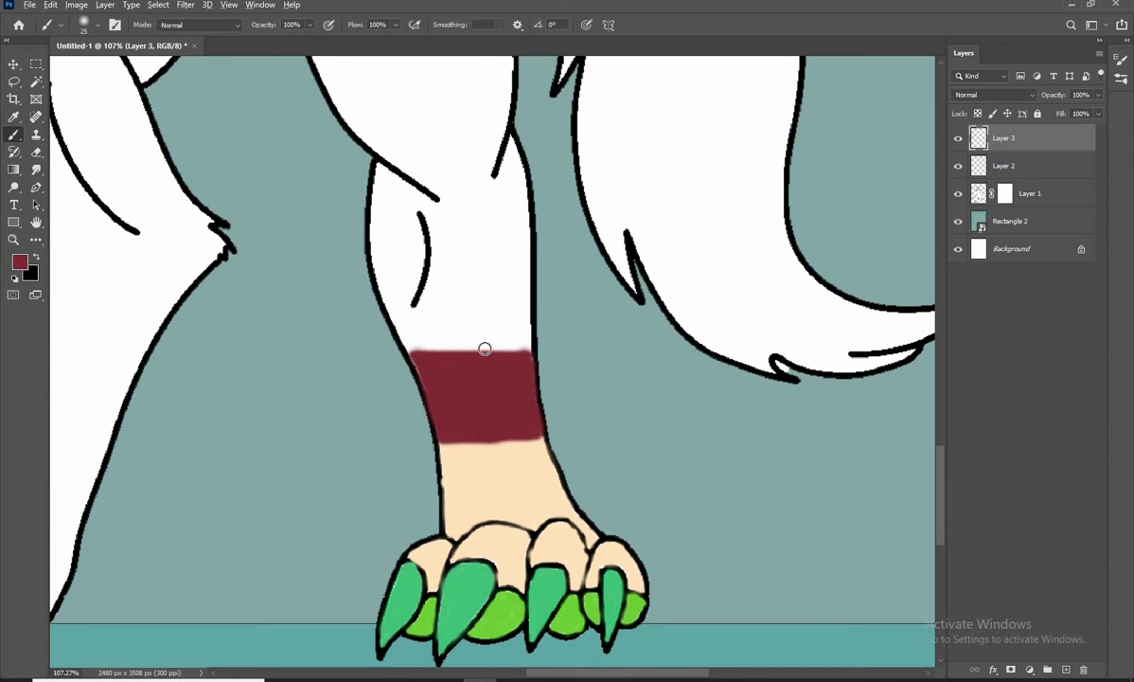
pyautogui.scroll(-4, 484, 349)
pyautogui.scroll(5, 478, 359)
pyautogui.scroll(-1, 454, 227)
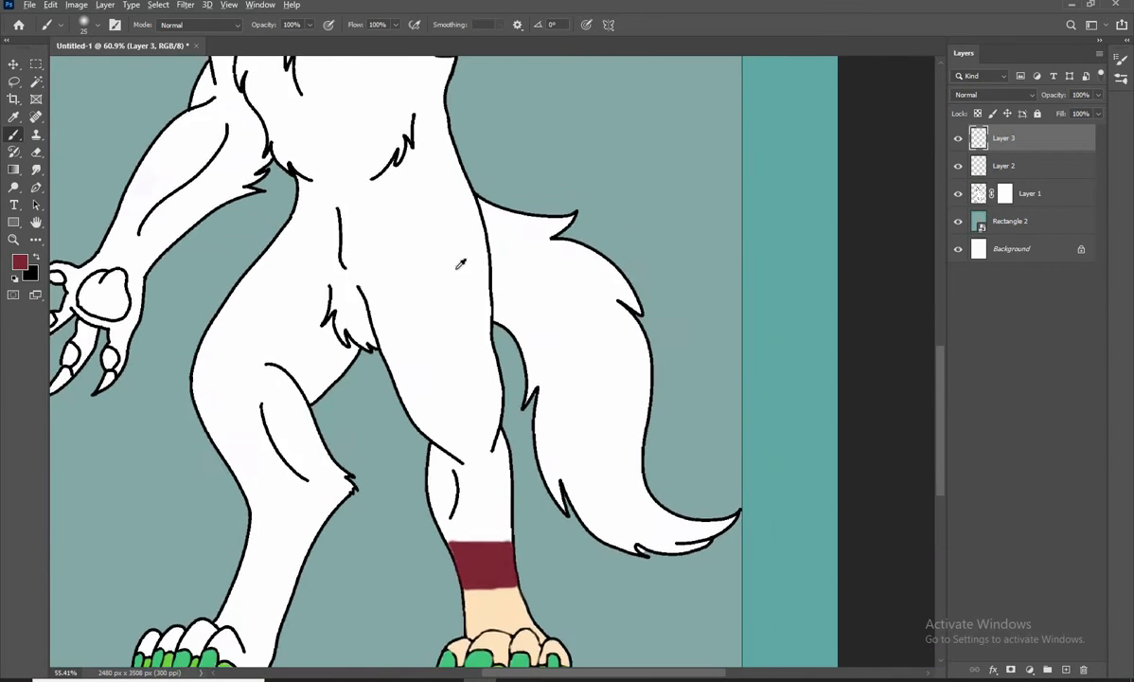
pyautogui.scroll(-3, 458, 268)
pyautogui.scroll(5, 460, 351)
pyautogui.click(24, 262)
pyautogui.moveTo(981, 593); pyautogui.dragTo(919, 596)
pyautogui.press('BackSpace')
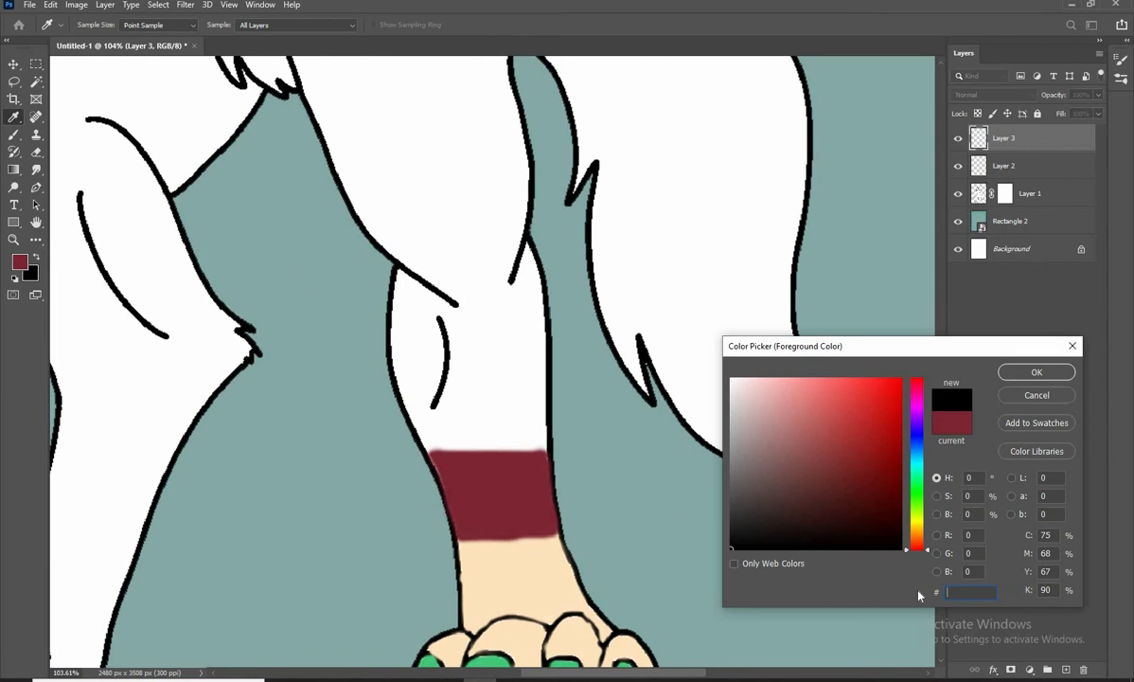
pyautogui.write('300812')
pyautogui.press('Return')
# Outline the shin in dark maroon along the top of the red band and up its tail-side edge to the knee line
pyautogui.scroll(1, 474, 412)
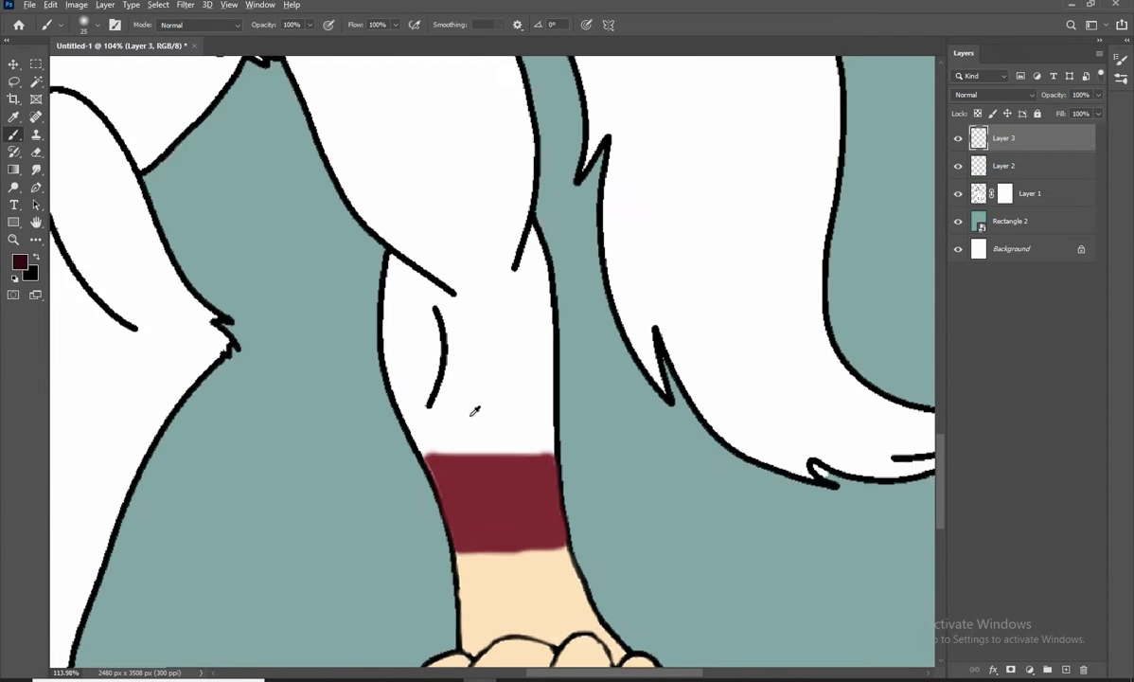
pyautogui.scroll(4, 482, 502)
pyautogui.moveTo(399, 428)
pyautogui.mouseDown()
pyautogui.moveTo(558, 430)
pyautogui.moveTo(526, 446)
pyautogui.mouseUp()
pyautogui.press('[')
pyautogui.moveTo(540, 442); pyautogui.dragTo(527, 274)
pyautogui.moveTo(527, 275); pyautogui.dragTo(496, 370)
pyautogui.moveTo(513, 526)
pyautogui.mouseDown()
pyautogui.moveTo(489, 238)
pyautogui.moveTo(507, 339)
pyautogui.moveTo(468, 300)
pyautogui.mouseUp()
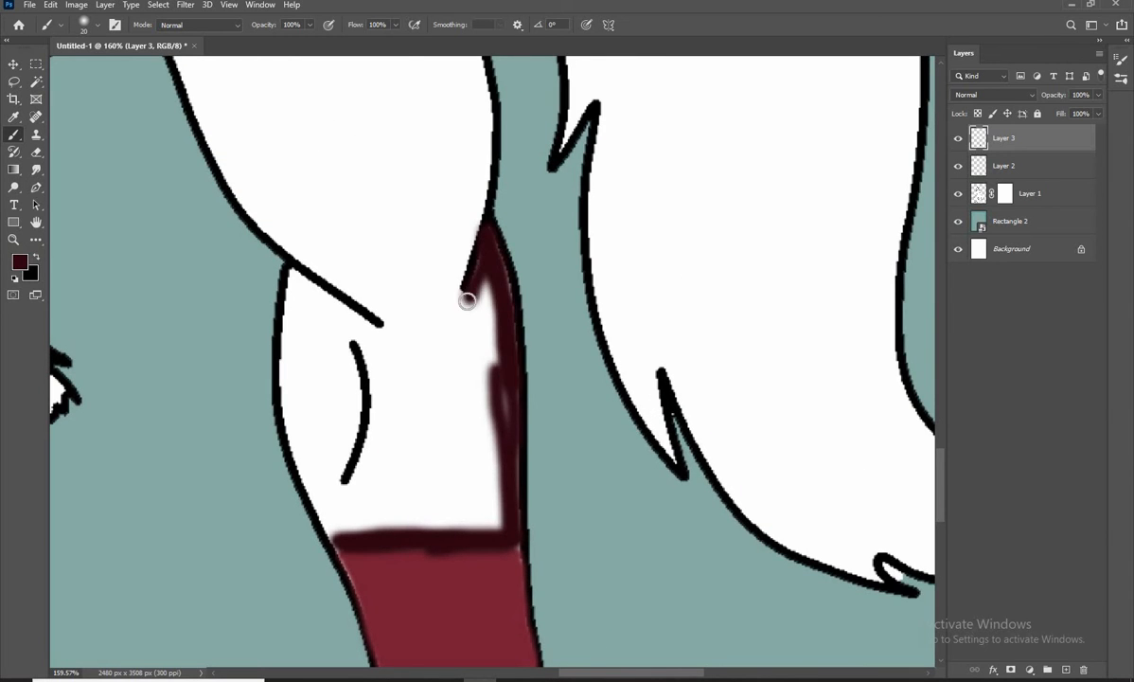
# Outline a long dark maroon marking on the thigh, up the tail-side contour to the hip and back down to the knee
pyautogui.scroll(-8, 438, 364)
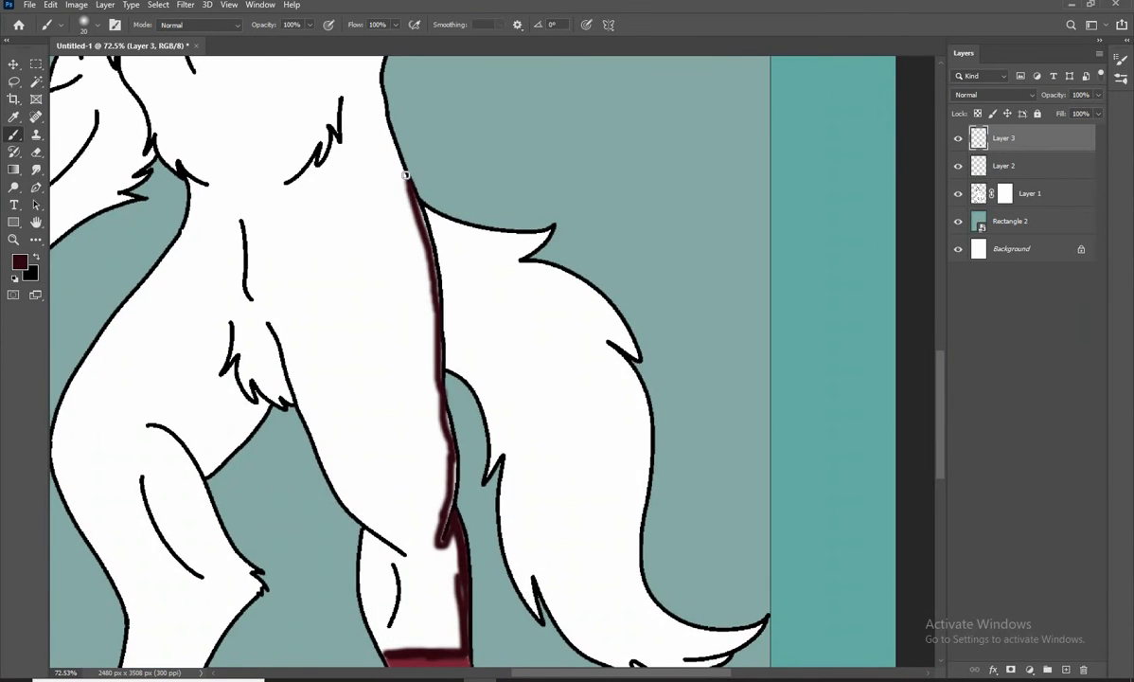
pyautogui.scroll(-2, 398, 242)
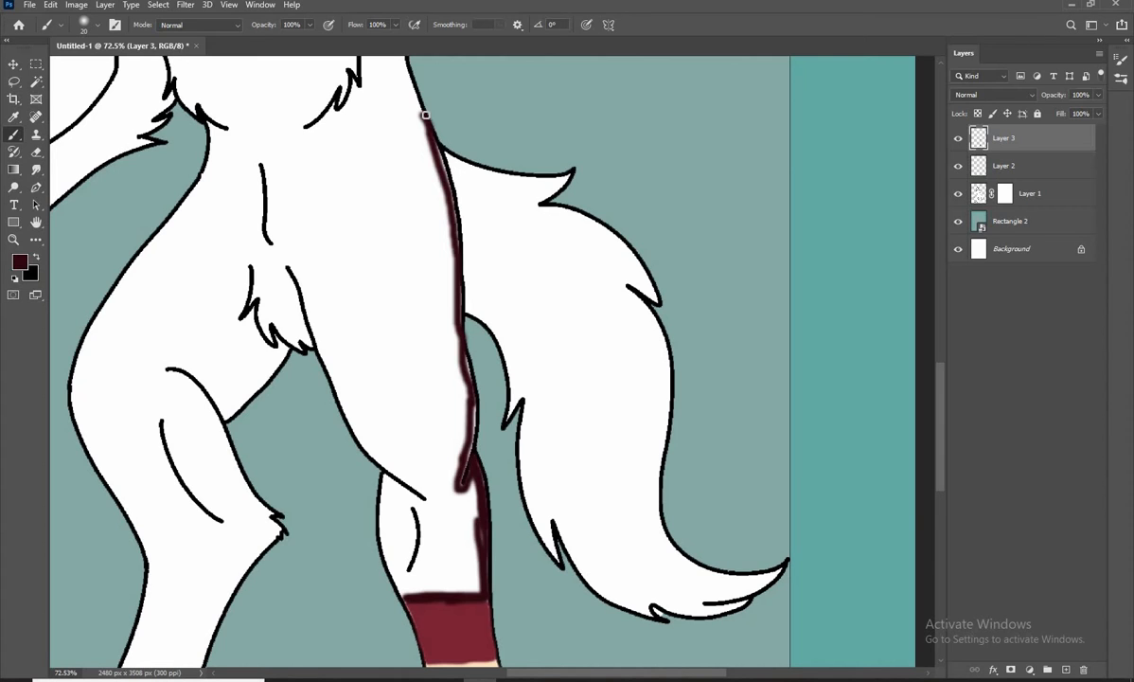
pyautogui.moveTo(424, 263); pyautogui.dragTo(435, 239)
pyautogui.moveTo(434, 96)
pyautogui.mouseDown()
pyautogui.moveTo(403, 245)
pyautogui.moveTo(391, 440)
pyautogui.moveTo(383, 357)
pyautogui.mouseUp()
# Fill the inside of the thigh marking with dark maroon, from the hip towards the knee
pyautogui.press(']')
pyautogui.press(']')
pyautogui.press(']')
pyautogui.press(']')
pyautogui.press(']')
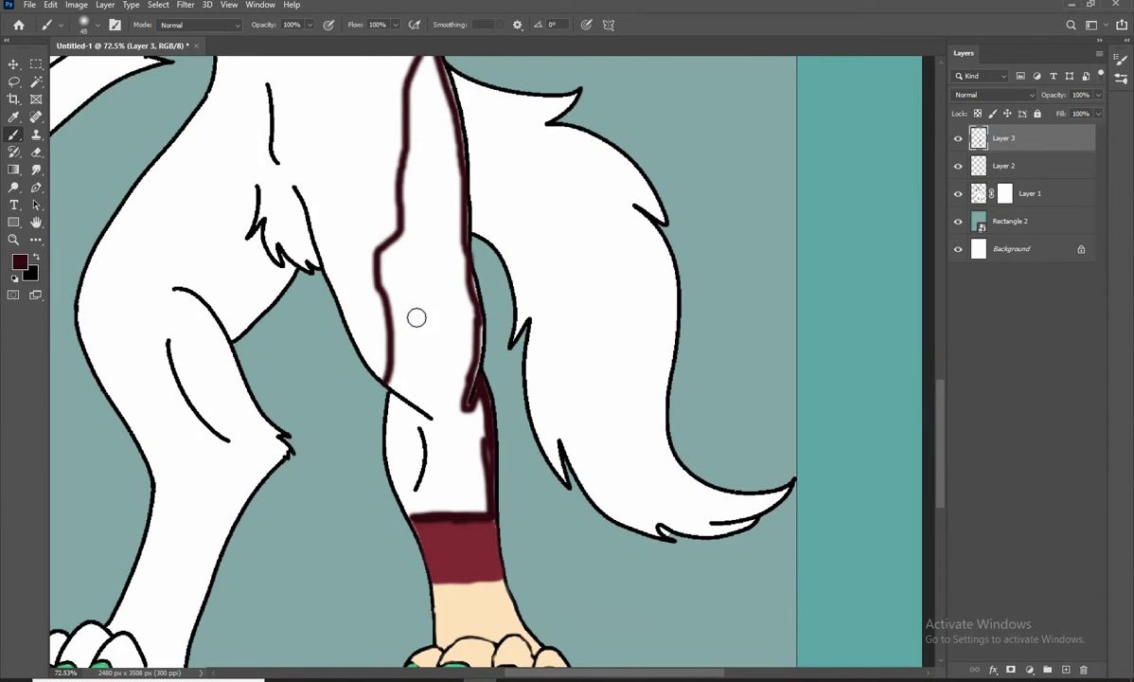
pyautogui.scroll(3, 417, 317)
pyautogui.press(']')
pyautogui.moveTo(413, 284)
pyautogui.mouseDown()
pyautogui.moveTo(397, 331)
pyautogui.moveTo(400, 421)
pyautogui.moveTo(409, 183)
pyautogui.moveTo(429, 162)
pyautogui.moveTo(425, 377)
pyautogui.mouseUp()
pyautogui.press(']')
pyautogui.press(']')
pyautogui.press(']')
pyautogui.press(']')
pyautogui.moveTo(425, 379)
pyautogui.mouseDown()
pyautogui.moveTo(431, 317)
pyautogui.moveTo(445, 370)
pyautogui.mouseUp()
pyautogui.press('[')
pyautogui.press('[')
pyautogui.press('[')
pyautogui.press('[')
pyautogui.press('[')
pyautogui.press('[')
pyautogui.moveTo(456, 177); pyautogui.dragTo(458, 137)
pyautogui.press(']')
pyautogui.press(']')
pyautogui.press(']')
pyautogui.press(']')
pyautogui.press(']')
pyautogui.press(']')
pyautogui.moveTo(437, 386); pyautogui.dragTo(456, 384)
# Fill the remaining white along the thigh's tail-side edge with dark maroon down to the knee lines
pyautogui.scroll(1, 455, 379)
pyautogui.press('[')
pyautogui.press('[')
pyautogui.press('[')
pyautogui.press('[')
pyautogui.press('[')
pyautogui.press('[')
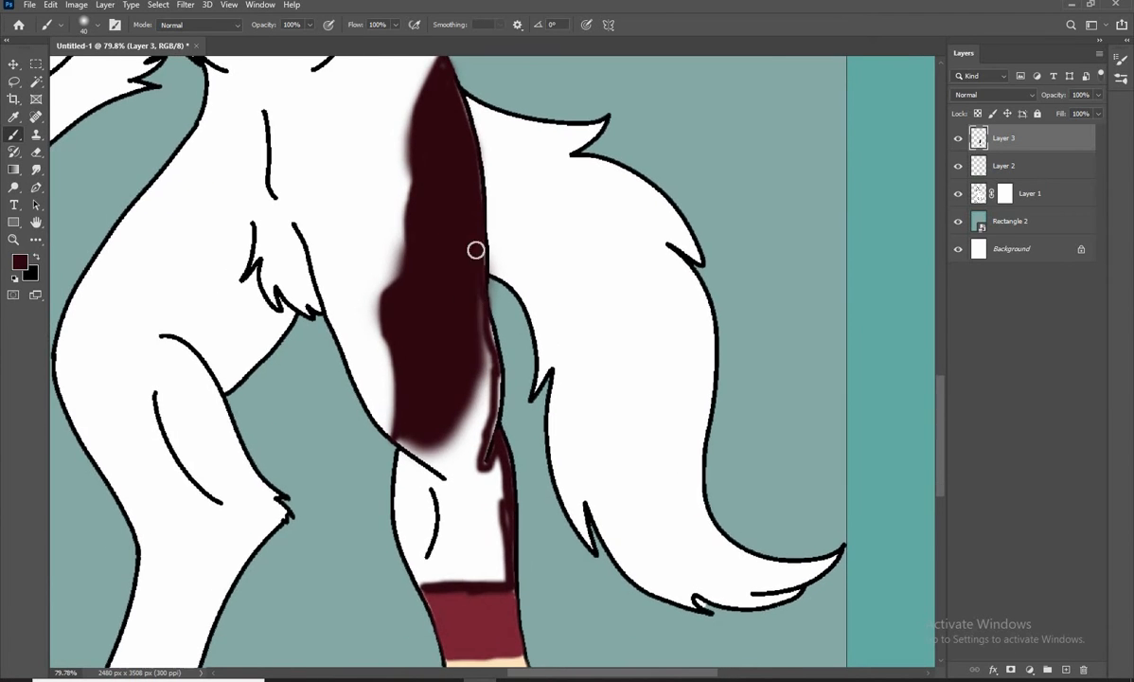
pyautogui.moveTo(476, 250)
pyautogui.mouseDown()
pyautogui.moveTo(482, 387)
pyautogui.moveTo(464, 467)
pyautogui.mouseUp()
pyautogui.moveTo(452, 493)
pyautogui.mouseDown()
pyautogui.moveTo(469, 388)
pyautogui.moveTo(445, 374)
pyautogui.mouseUp()
pyautogui.hotkey('ctrl', 'z')
pyautogui.click(35, 188)
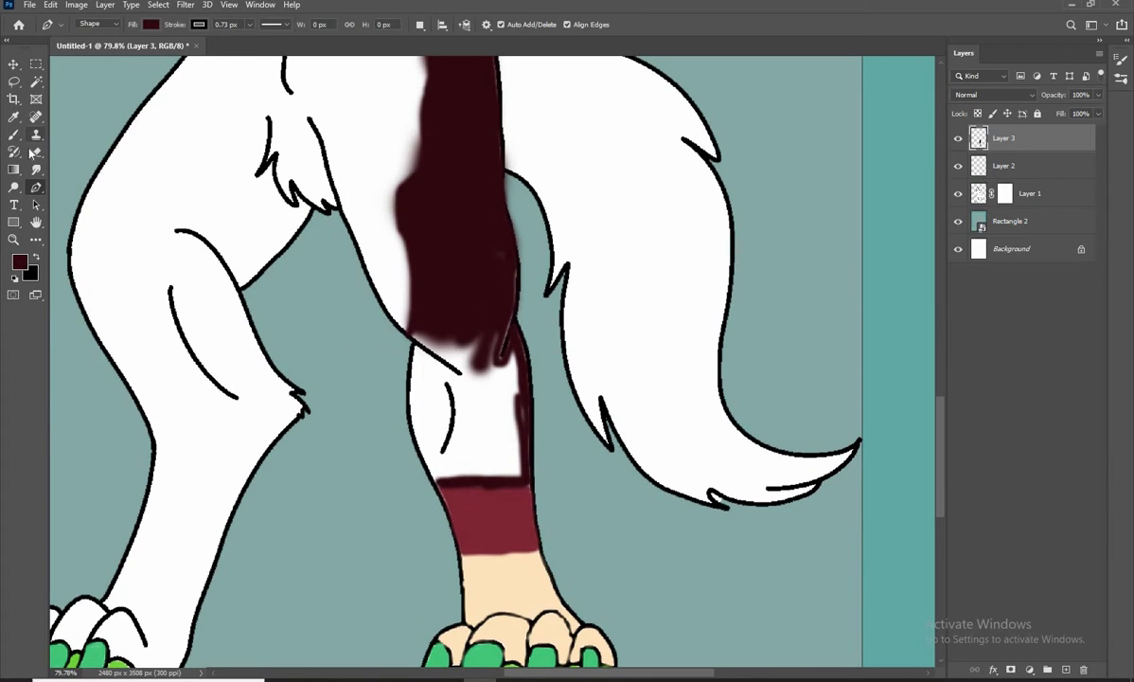
# Fill the whole shin with dark maroon between the knee and the red band, covering the remaining white gaps
pyautogui.press('b')
pyautogui.moveTo(458, 329)
pyautogui.mouseDown()
pyautogui.moveTo(473, 367)
pyautogui.moveTo(464, 402)
pyautogui.moveTo(433, 380)
pyautogui.moveTo(481, 398)
pyautogui.moveTo(508, 473)
pyautogui.mouseUp()
pyautogui.press(']')
pyautogui.press(']')
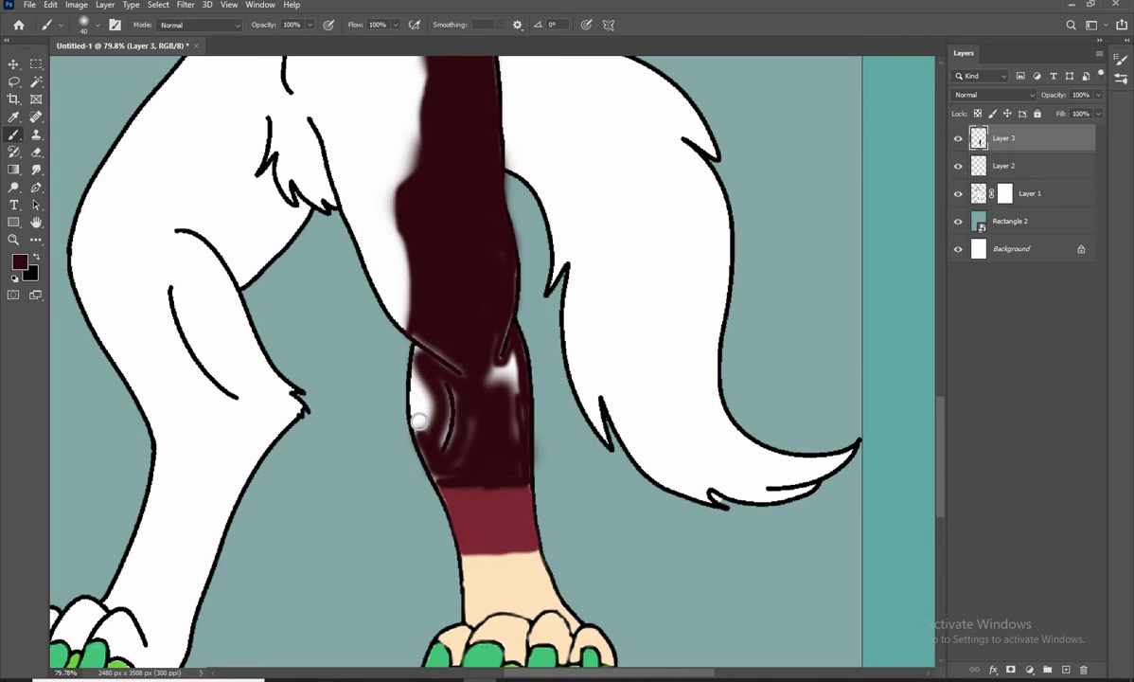
pyautogui.moveTo(419, 421); pyautogui.dragTo(431, 390)
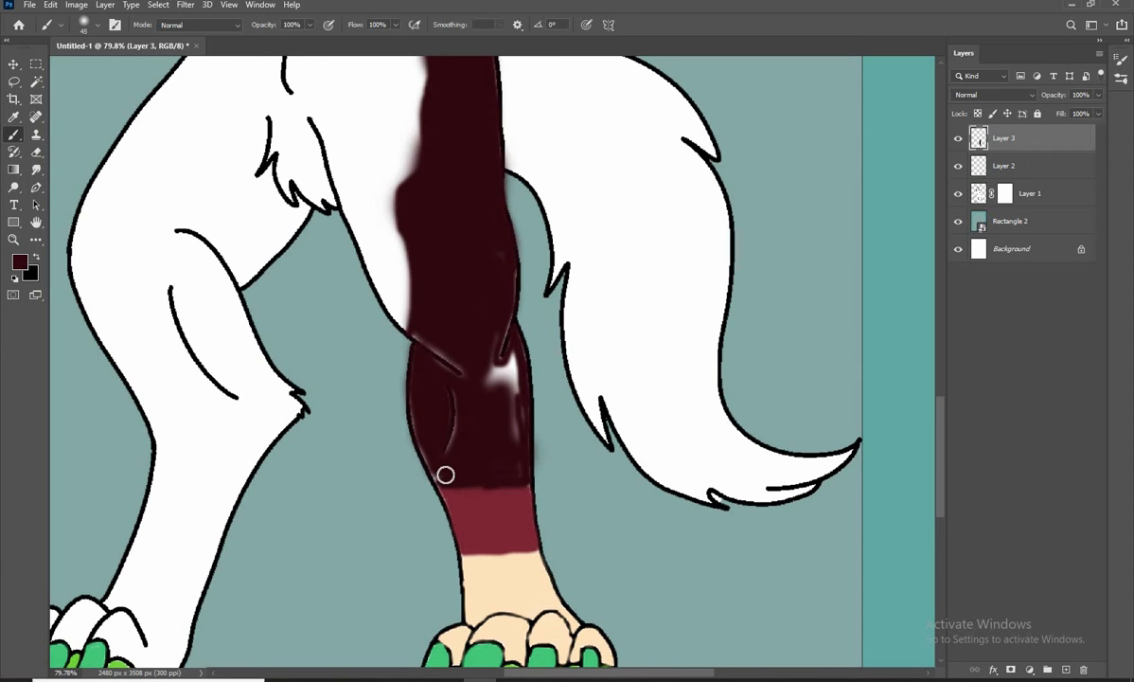
pyautogui.scroll(4, 487, 387)
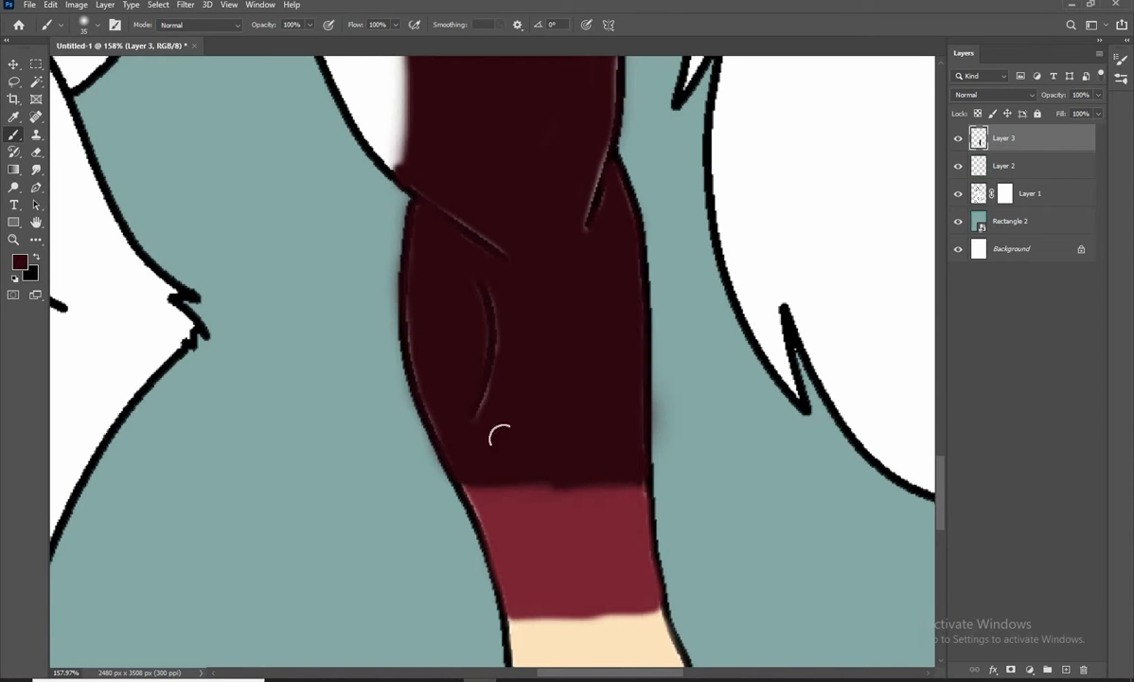
pyautogui.scroll(-5, 569, 408)
pyautogui.scroll(4, 570, 375)
pyautogui.press(']')
pyautogui.press(']')
pyautogui.press(']')
pyautogui.scroll(3, 537, 209)
pyautogui.scroll(-4, 537, 380)
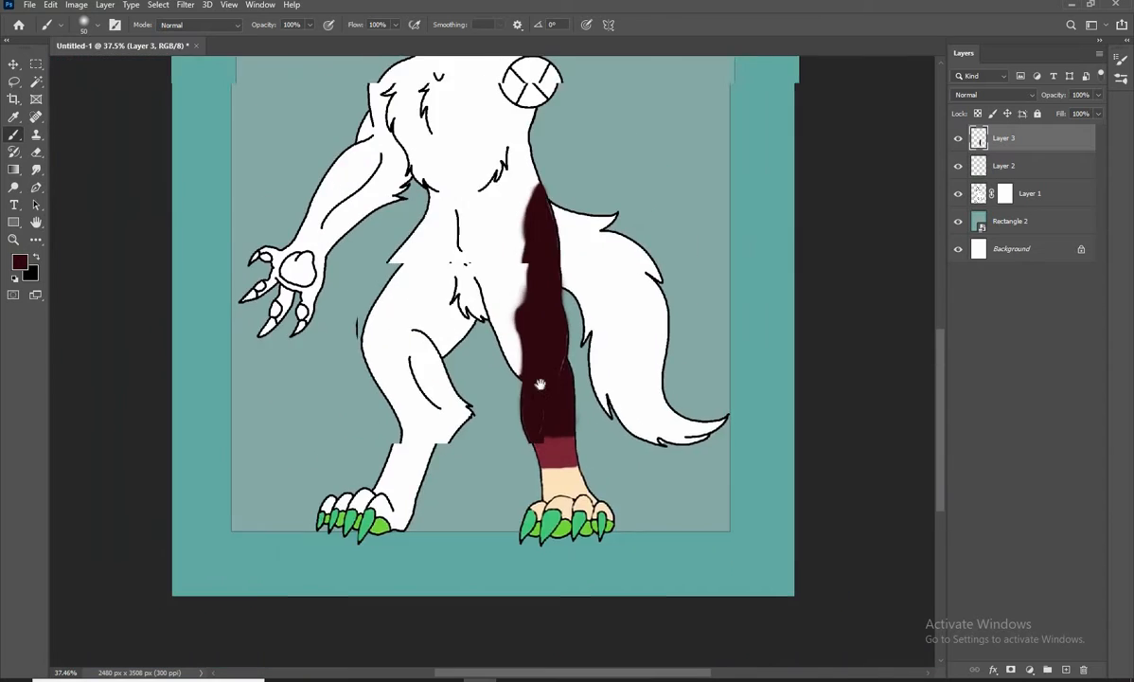
# Add a new layer on top and set the foreground colour to #eaa965 for the brush
pyautogui.scroll(1, 577, 446)
pyautogui.scroll(1, 578, 427)
pyautogui.hotkey('ctrl', 'shift', 'alt', 'n')
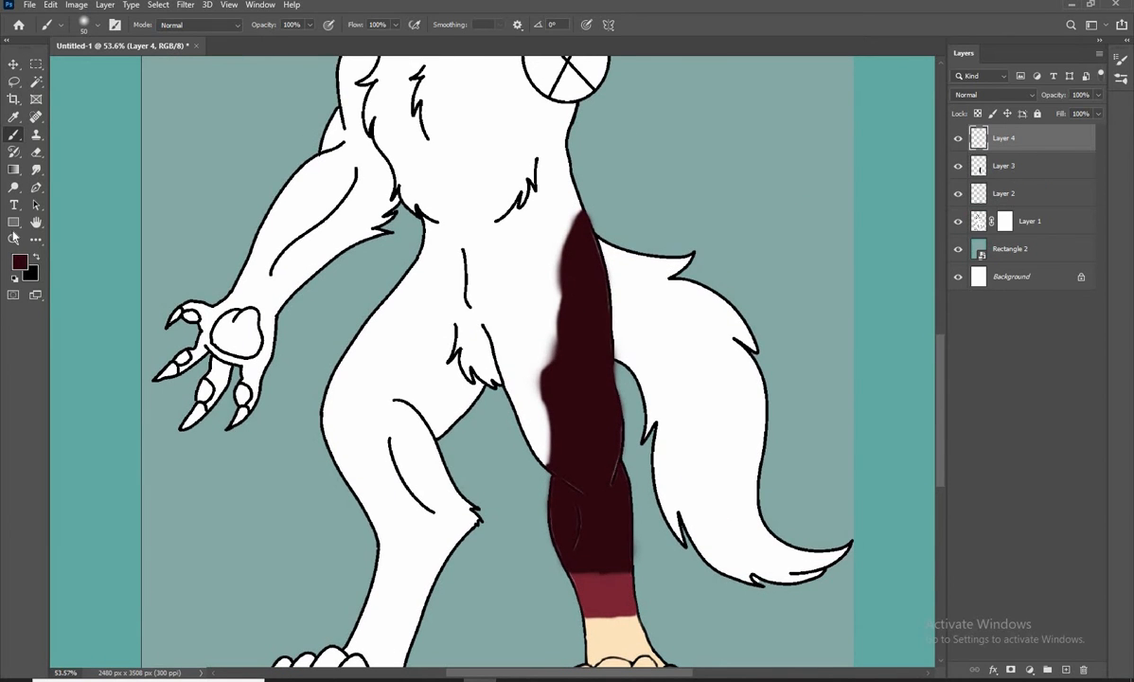
pyautogui.click(21, 261)
pyautogui.write('eaa965')
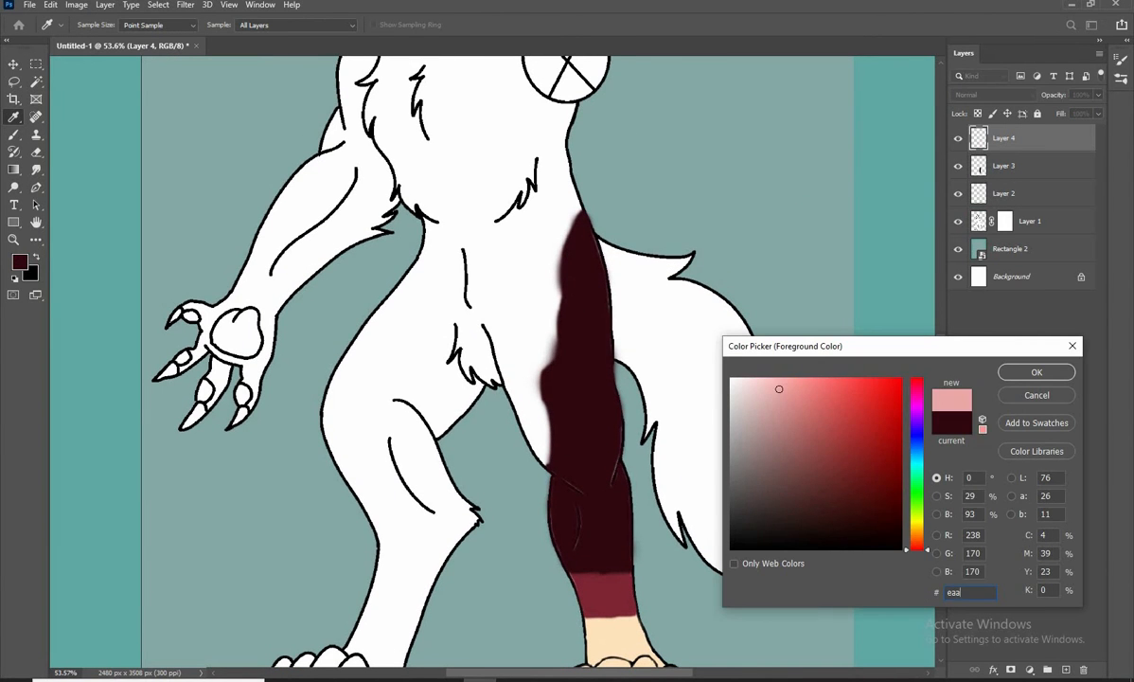
pyautogui.click(1017, 377)
pyautogui.press('b')
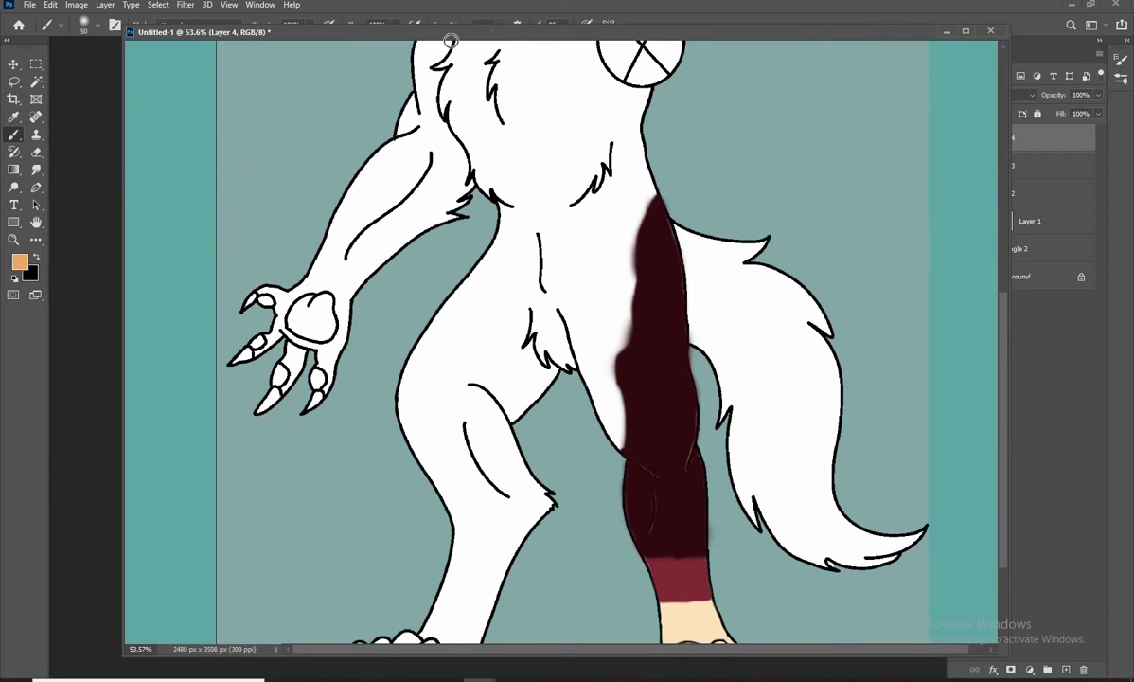
pyautogui.press('v')
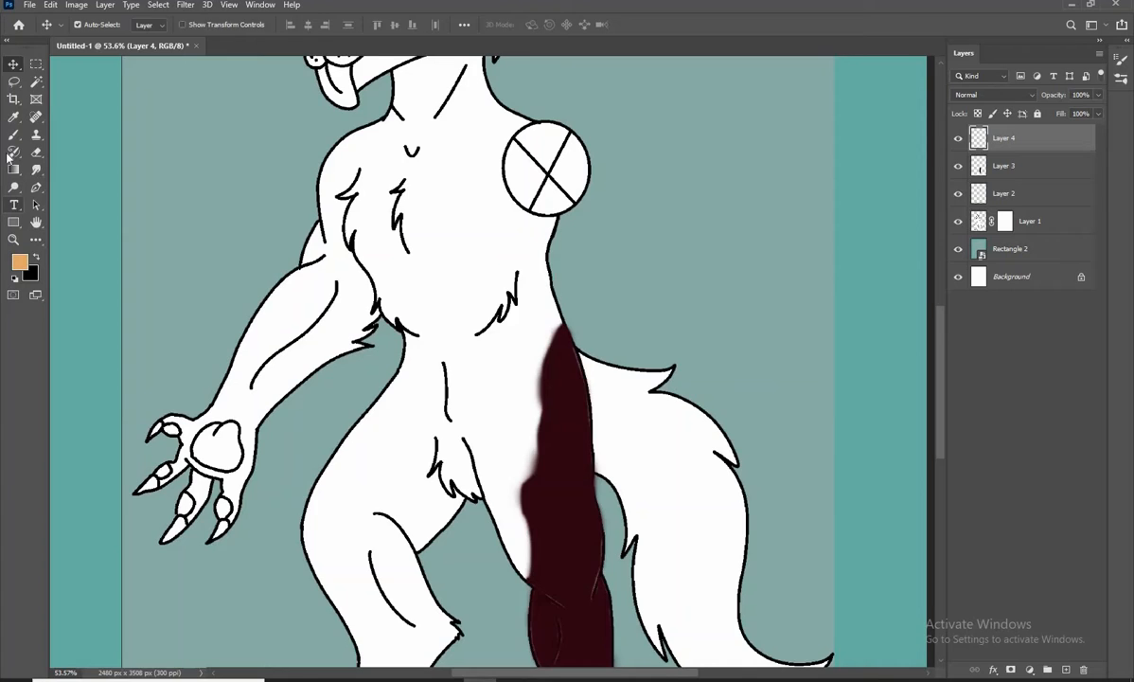
pyautogui.press('b')
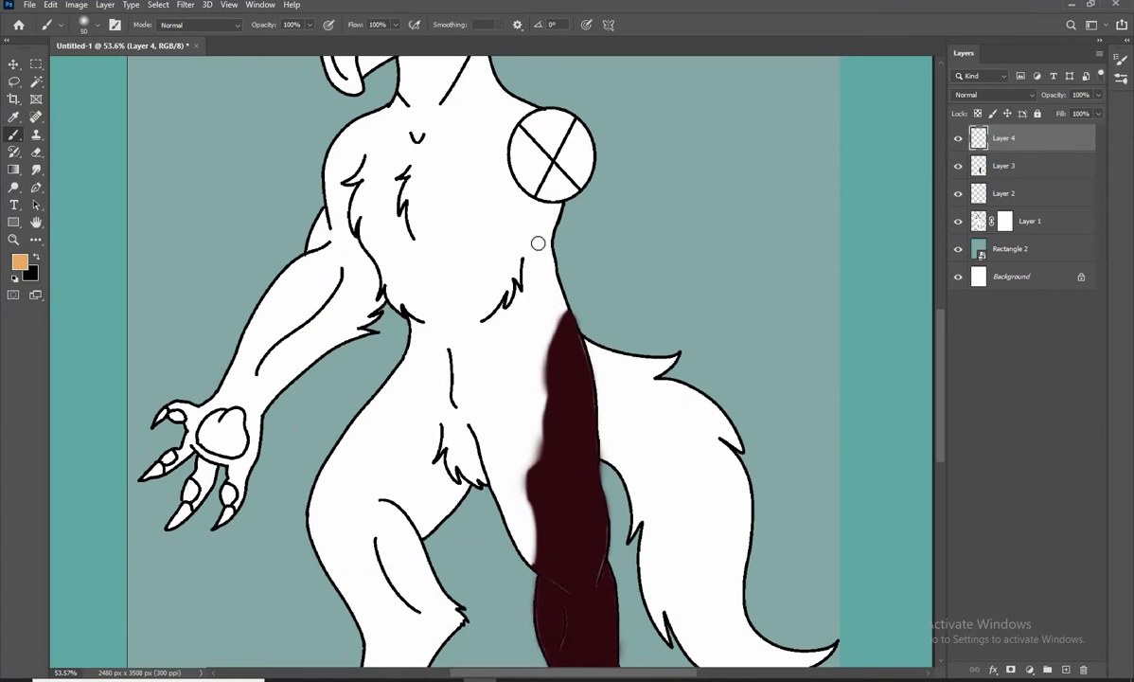
# Outline a light orange stripe beside the maroon marking, from under the crossed circle down the flank and inner thigh to the knee
pyautogui.scroll(5, 575, 255)
pyautogui.moveTo(620, 206)
pyautogui.mouseDown()
pyautogui.moveTo(588, 265)
pyautogui.moveTo(620, 417)
pyautogui.mouseUp()
pyautogui.press('space')
pyautogui.moveTo(586, 447); pyautogui.dragTo(615, 370)
pyautogui.moveTo(633, 284)
pyautogui.mouseDown()
pyautogui.moveTo(646, 339)
pyautogui.moveTo(620, 455)
pyautogui.mouseUp()
pyautogui.press('space')
pyautogui.moveTo(594, 462); pyautogui.dragTo(619, 289)
pyautogui.moveTo(645, 284)
pyautogui.mouseDown()
pyautogui.moveTo(619, 549)
pyautogui.moveTo(636, 360)
pyautogui.mouseUp()
pyautogui.press('space')
pyautogui.moveTo(638, 367)
pyautogui.mouseDown()
pyautogui.moveTo(628, 428)
pyautogui.moveTo(567, 275)
pyautogui.moveTo(651, 464)
pyautogui.moveTo(575, 514)
pyautogui.mouseUp()
pyautogui.press('space')
pyautogui.moveTo(574, 516)
pyautogui.mouseDown()
pyautogui.moveTo(567, 387)
pyautogui.moveTo(468, 394)
pyautogui.moveTo(370, 640)
pyautogui.mouseUp()
pyautogui.moveTo(371, 655)
pyautogui.mouseDown()
pyautogui.moveTo(432, 443)
pyautogui.moveTo(470, 235)
pyautogui.mouseUp()
pyautogui.moveTo(502, 230); pyautogui.dragTo(551, 77)
# Fill the light orange stripe with a larger brush and touch up its narrow waist edge below the crossed circle
pyautogui.press(']')
pyautogui.press(']')
pyautogui.press(']')
pyautogui.moveTo(517, 208)
pyautogui.mouseDown()
pyautogui.moveTo(486, 329)
pyautogui.moveTo(478, 461)
pyautogui.moveTo(443, 564)
pyautogui.mouseUp()
pyautogui.press('[')
pyautogui.press('[')
pyautogui.press('[')
pyautogui.press('space')
pyautogui.moveTo(530, 274); pyautogui.dragTo(479, 406)
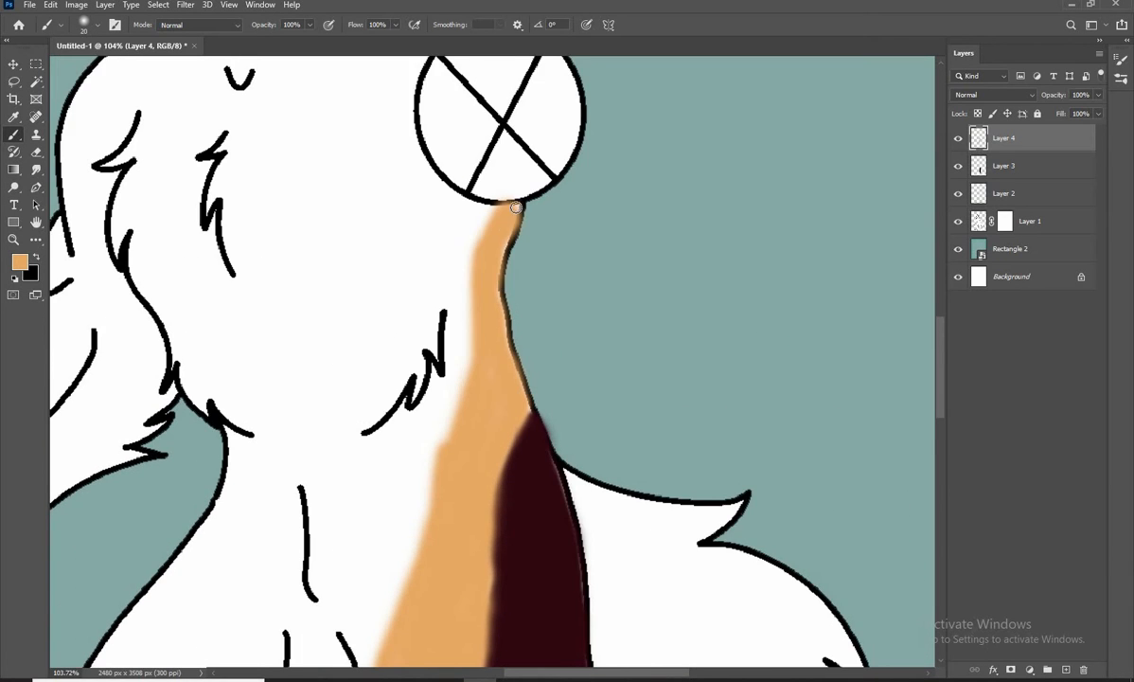
pyautogui.moveTo(515, 206); pyautogui.dragTo(504, 269)
pyautogui.moveTo(530, 350); pyautogui.dragTo(554, 302)
pyautogui.moveTo(724, 458); pyautogui.dragTo(747, 423)
# Set the foreground colour to #da774c
pyautogui.click(20, 263)
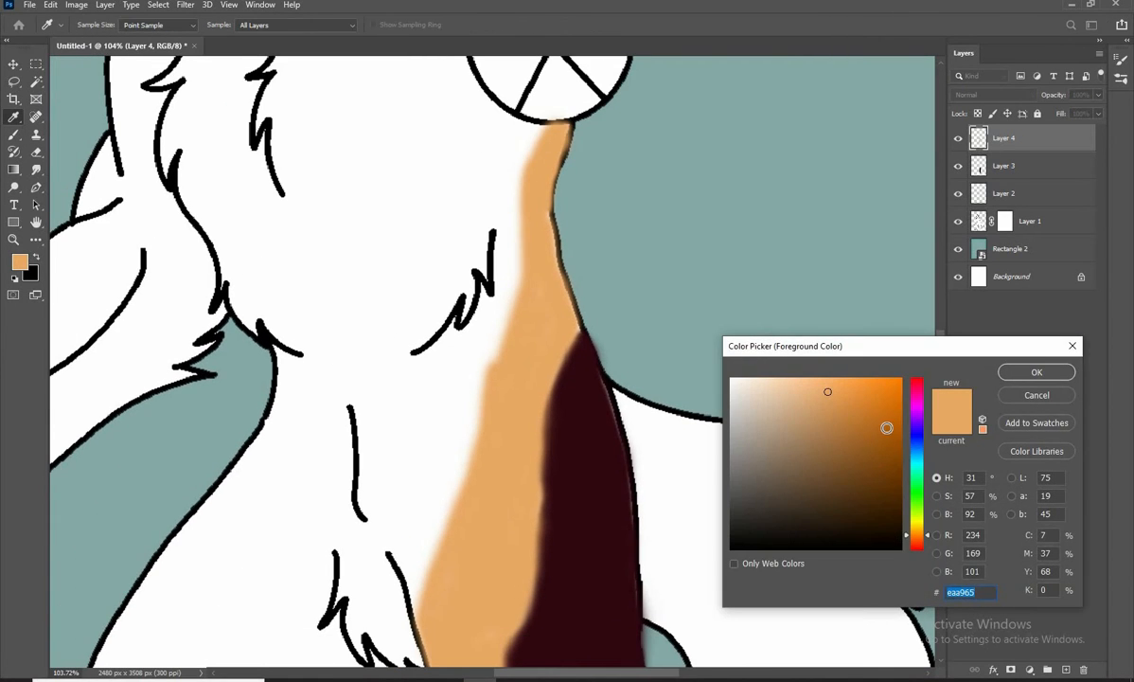
pyautogui.write('da774c')
pyautogui.click(1035, 372)
pyautogui.moveTo(631, 306); pyautogui.dragTo(660, 319)
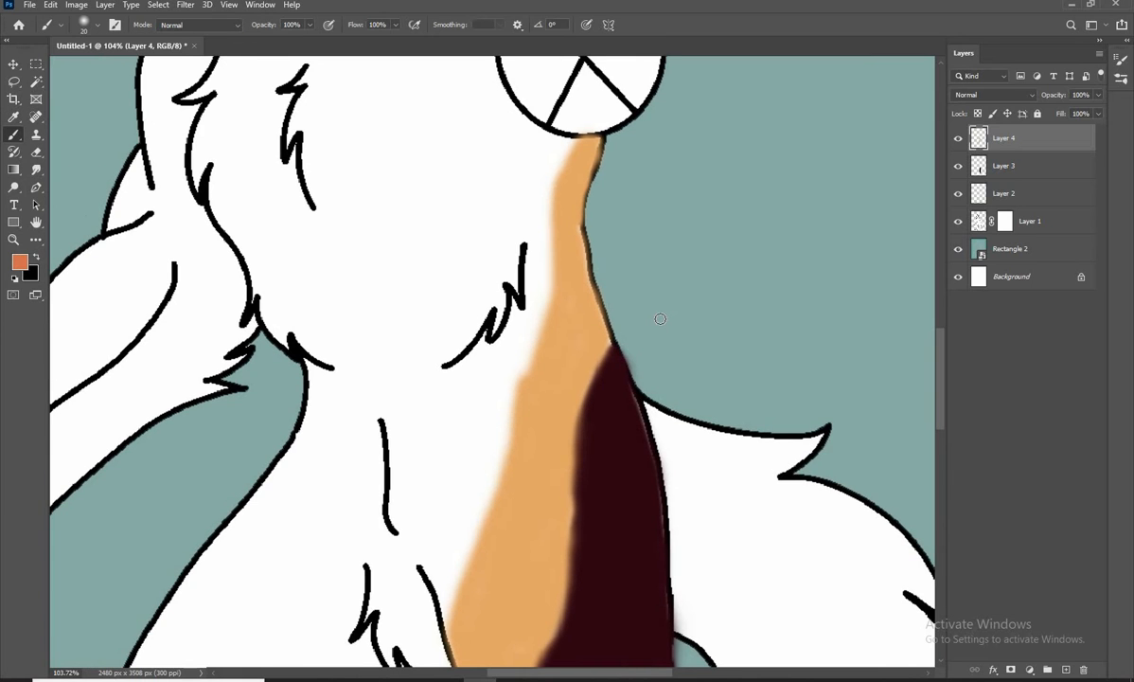
pyautogui.moveTo(631, 241); pyautogui.dragTo(666, 255)
# Paint a narrow darker orange stripe along the belly-side edge of the light orange, from the crossed circle to the groin
pyautogui.press(']')
pyautogui.press(']')
pyautogui.press(']')
pyautogui.moveTo(601, 157)
pyautogui.mouseDown()
pyautogui.moveTo(585, 191)
pyautogui.moveTo(567, 329)
pyautogui.moveTo(626, 180)
pyautogui.mouseUp()
pyautogui.moveTo(614, 178); pyautogui.dragTo(588, 307)
pyautogui.scroll(-2, 597, 239)
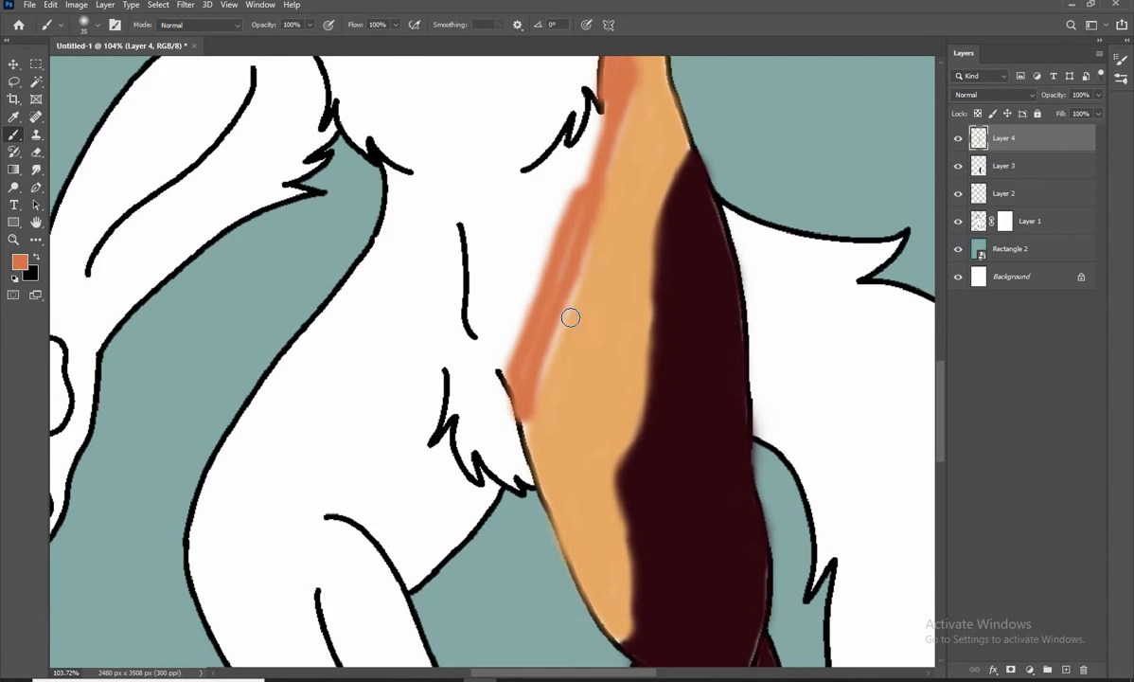
pyautogui.moveTo(584, 261); pyautogui.dragTo(624, 105)
pyautogui.moveTo(593, 216); pyautogui.dragTo(554, 418)
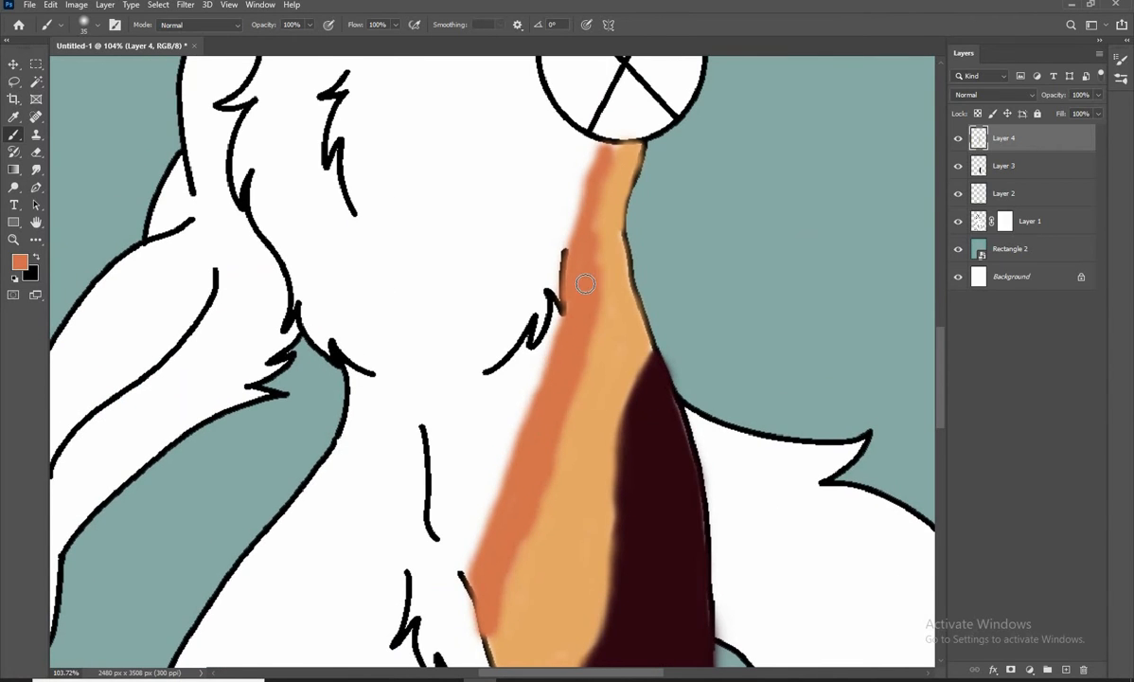
pyautogui.moveTo(585, 296); pyautogui.dragTo(627, 103)
pyautogui.moveTo(563, 383); pyautogui.dragTo(605, 393)
# Add another layer on top and set the foreground colour to #7c2633
pyautogui.click(1066, 670)
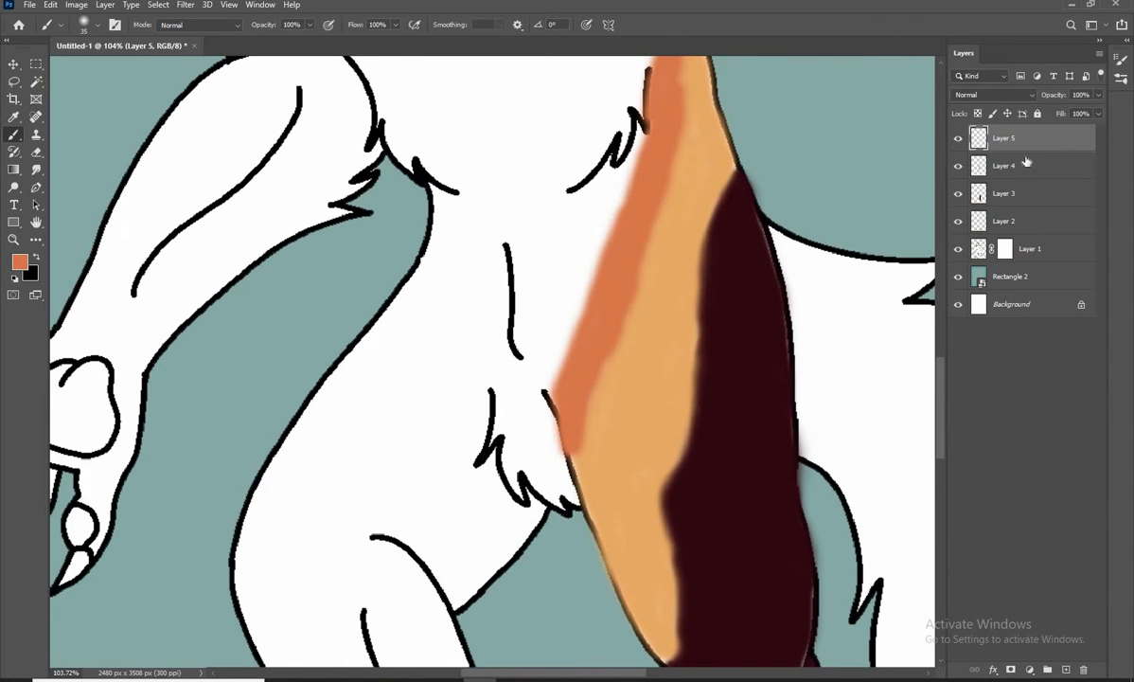
pyautogui.click(21, 263)
pyautogui.press('BackSpace')
pyautogui.write('7c26')
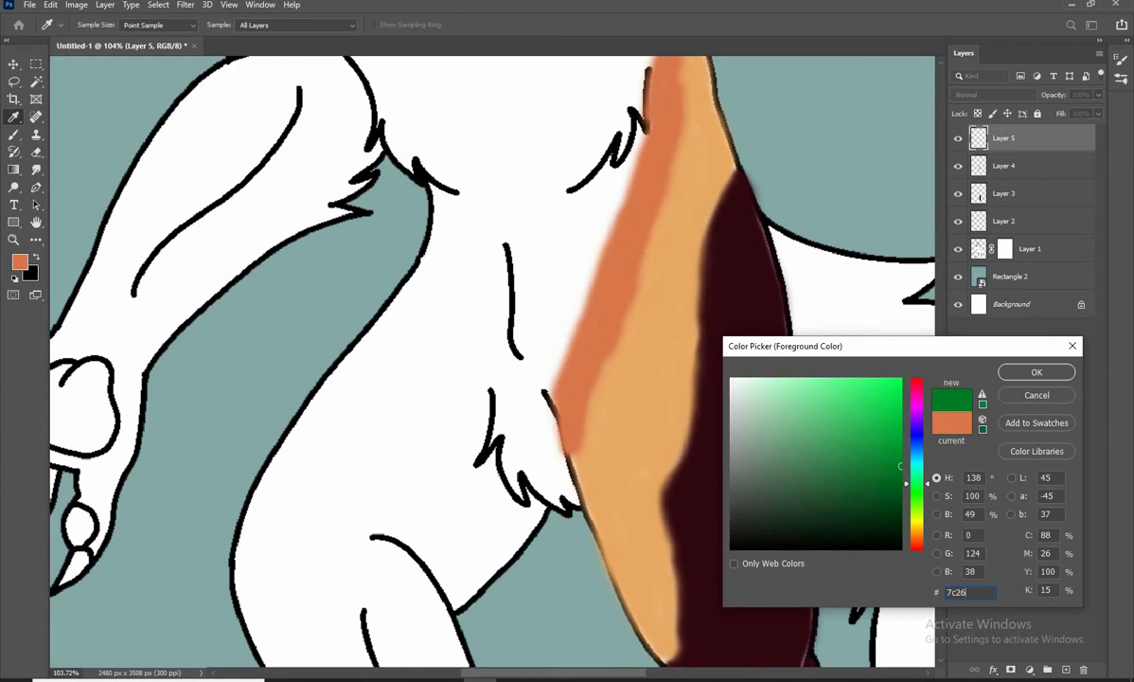
pyautogui.write('33')
pyautogui.press('Return')
pyautogui.scroll(-6, 634, 387)
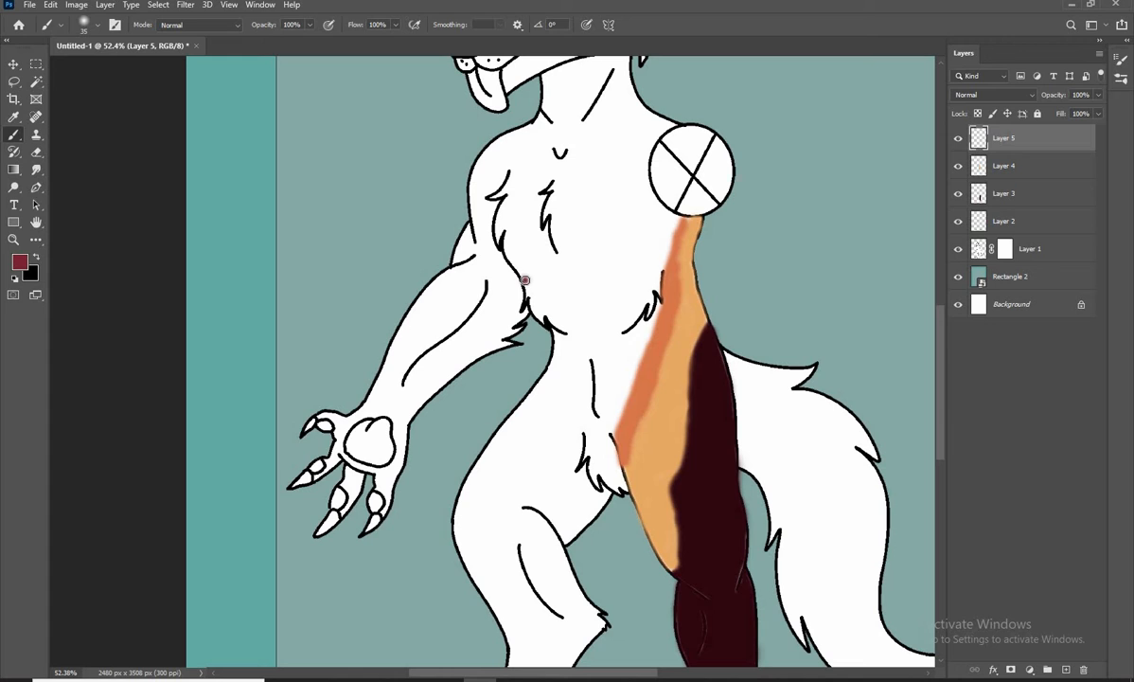
# Outline the belly area in dark red with a zigzag upper edge, following the waist and curving across the hip to the inner thigh
pyautogui.moveTo(587, 341); pyautogui.dragTo(594, 316)
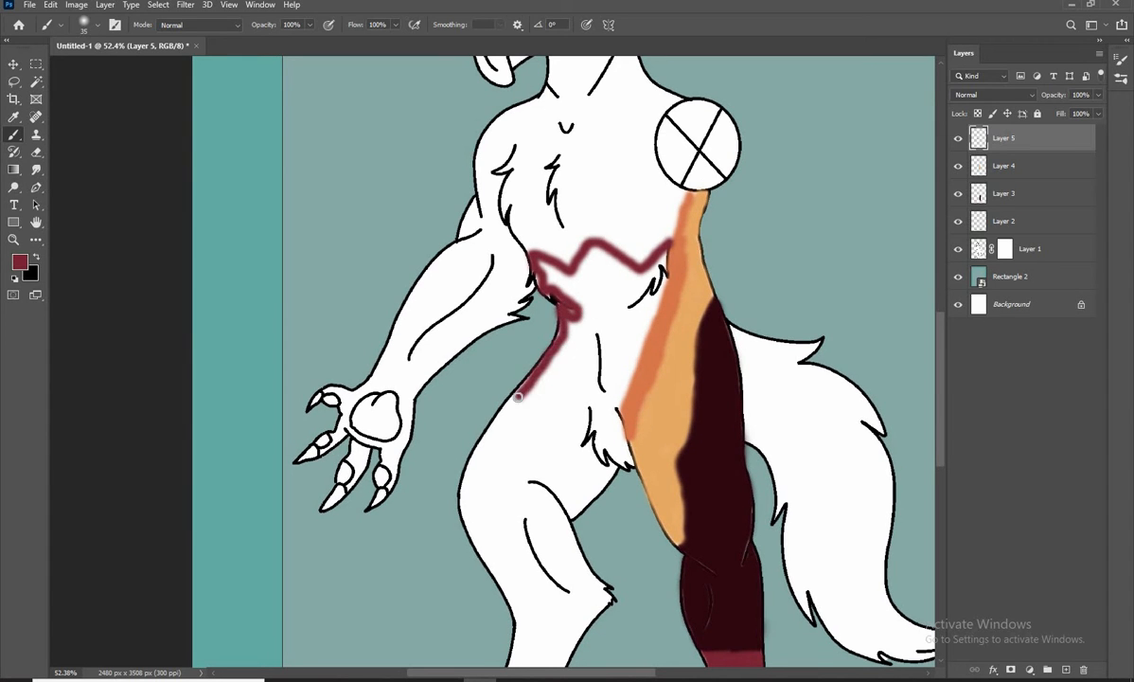
pyautogui.moveTo(571, 483); pyautogui.dragTo(574, 518)
pyautogui.moveTo(575, 480); pyautogui.dragTo(570, 488)
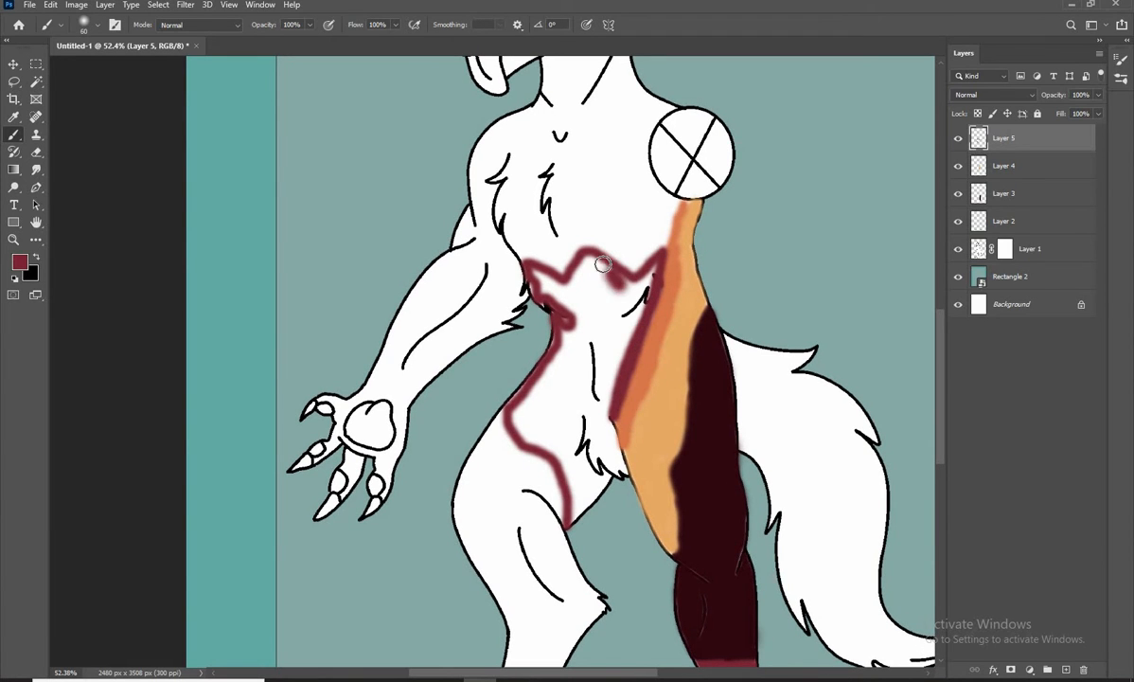
# Fill the upper belly and both sides of the waist with dark red
pyautogui.moveTo(646, 286)
pyautogui.mouseDown()
pyautogui.moveTo(615, 328)
pyautogui.moveTo(584, 289)
pyautogui.moveTo(608, 296)
pyautogui.moveTo(589, 326)
pyautogui.mouseUp()
pyautogui.moveTo(572, 365)
pyautogui.mouseDown()
pyautogui.moveTo(578, 304)
pyautogui.moveTo(562, 244)
pyautogui.mouseUp()
pyautogui.scroll(3, 627, 350)
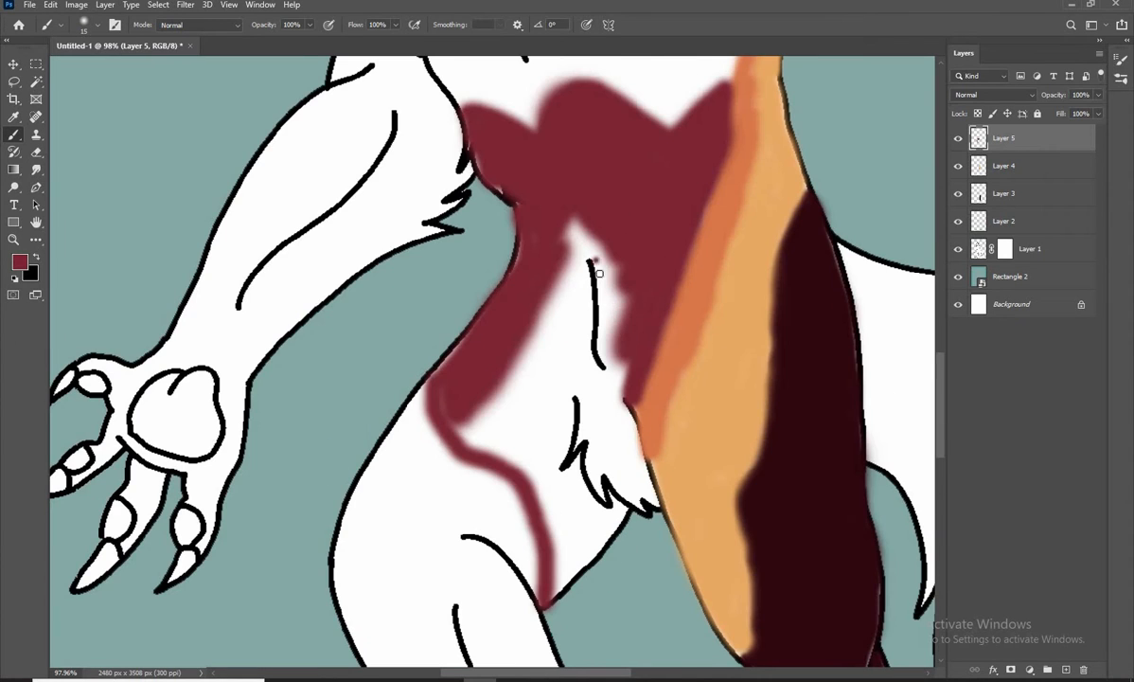
# Fill the hip and inner thigh with dark red and trace around the abdomen line and groin fur
pyautogui.press(']')
pyautogui.moveTo(581, 327)
pyautogui.mouseDown()
pyautogui.moveTo(566, 269)
pyautogui.moveTo(474, 405)
pyautogui.mouseUp()
pyautogui.moveTo(469, 406)
pyautogui.mouseDown()
pyautogui.moveTo(466, 379)
pyautogui.moveTo(550, 526)
pyautogui.moveTo(587, 514)
pyautogui.mouseUp()
pyautogui.press('[')
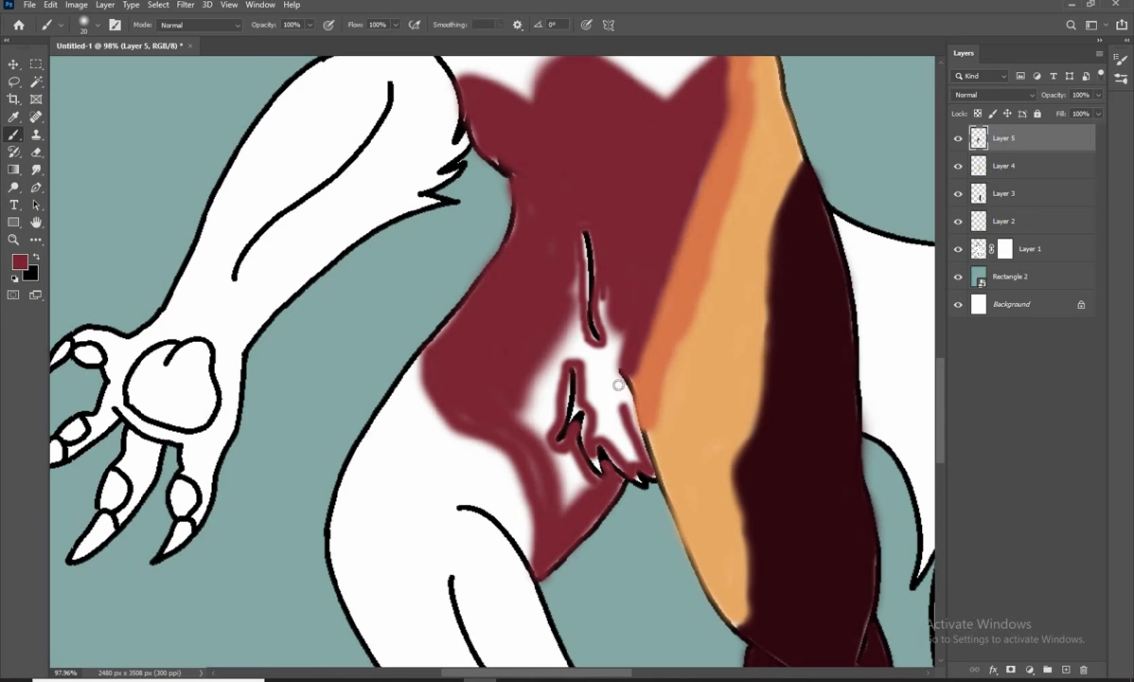
# Fill the remaining white areas around the abdomen line and groin fur with dark red
pyautogui.moveTo(600, 430)
pyautogui.mouseDown()
pyautogui.moveTo(620, 345)
pyautogui.moveTo(607, 296)
pyautogui.mouseUp()
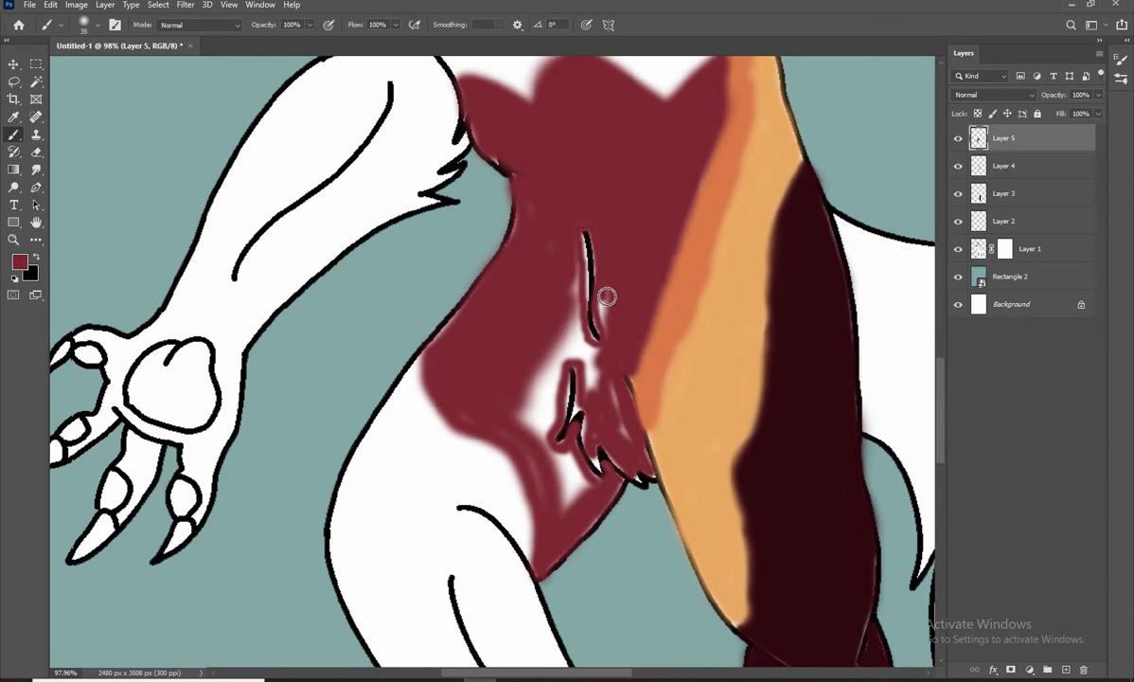
pyautogui.moveTo(577, 240)
pyautogui.mouseDown()
pyautogui.moveTo(592, 361)
pyautogui.moveTo(555, 372)
pyautogui.moveTo(549, 479)
pyautogui.mouseUp()
pyautogui.moveTo(558, 499); pyautogui.dragTo(533, 434)
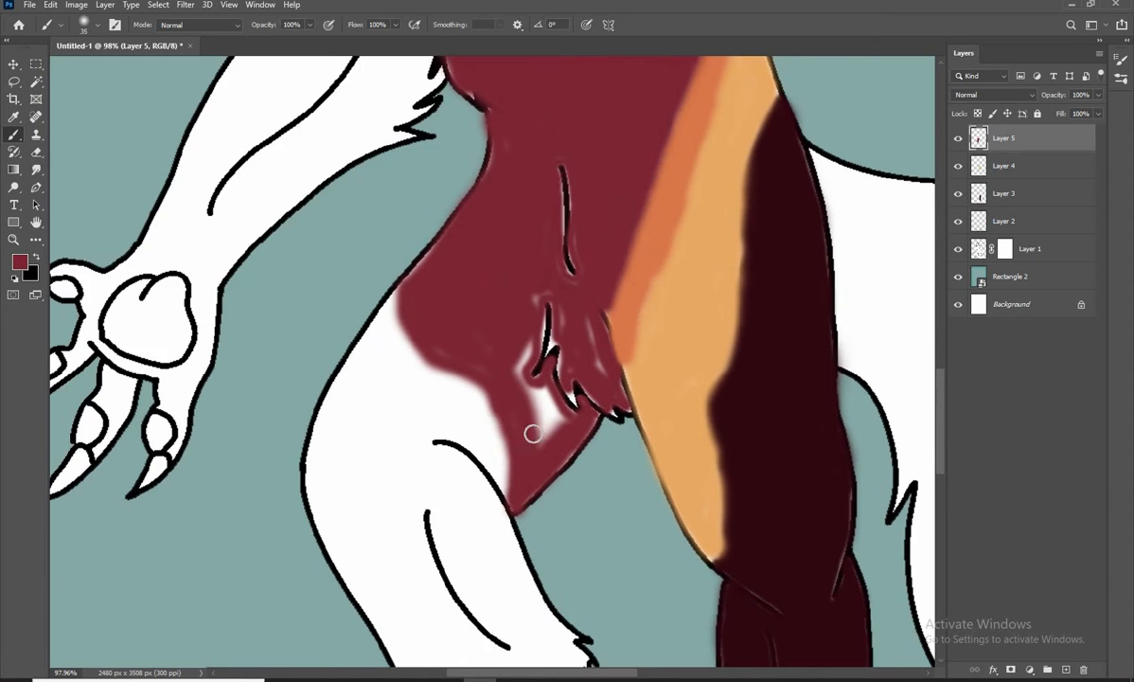
pyautogui.moveTo(603, 384); pyautogui.dragTo(563, 407)
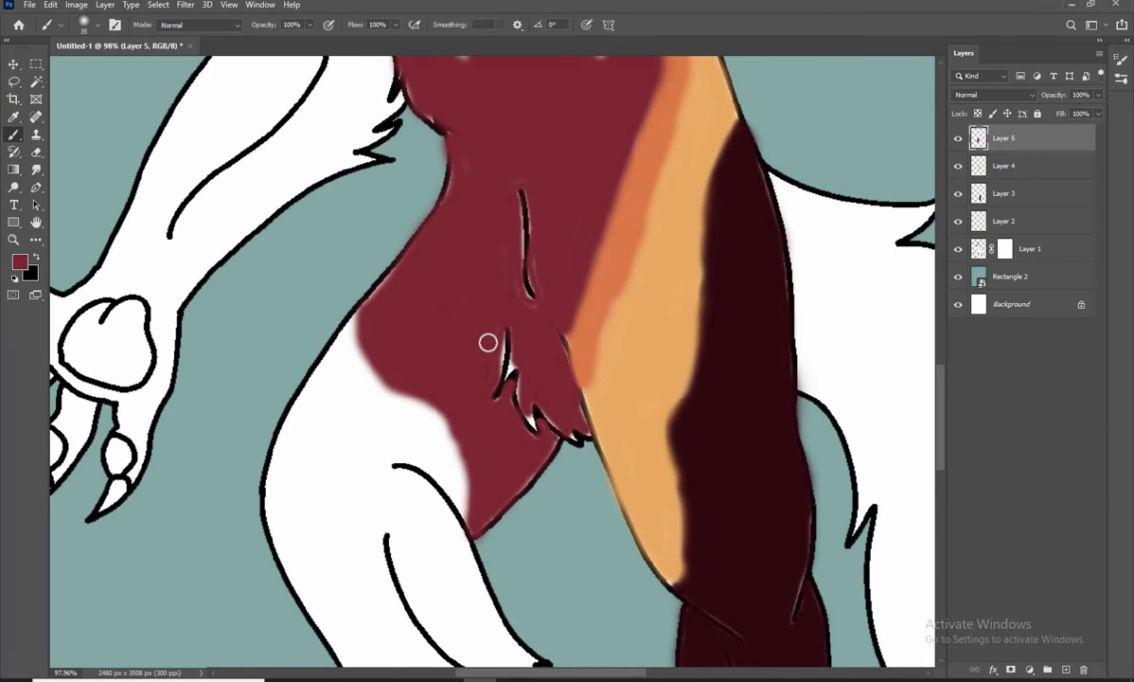
# Touch up the small white slivers along the groin fur lines with dark red
pyautogui.scroll(6, 488, 342)
pyautogui.moveTo(524, 274)
pyautogui.mouseDown()
pyautogui.moveTo(523, 363)
pyautogui.moveTo(583, 490)
pyautogui.mouseUp()
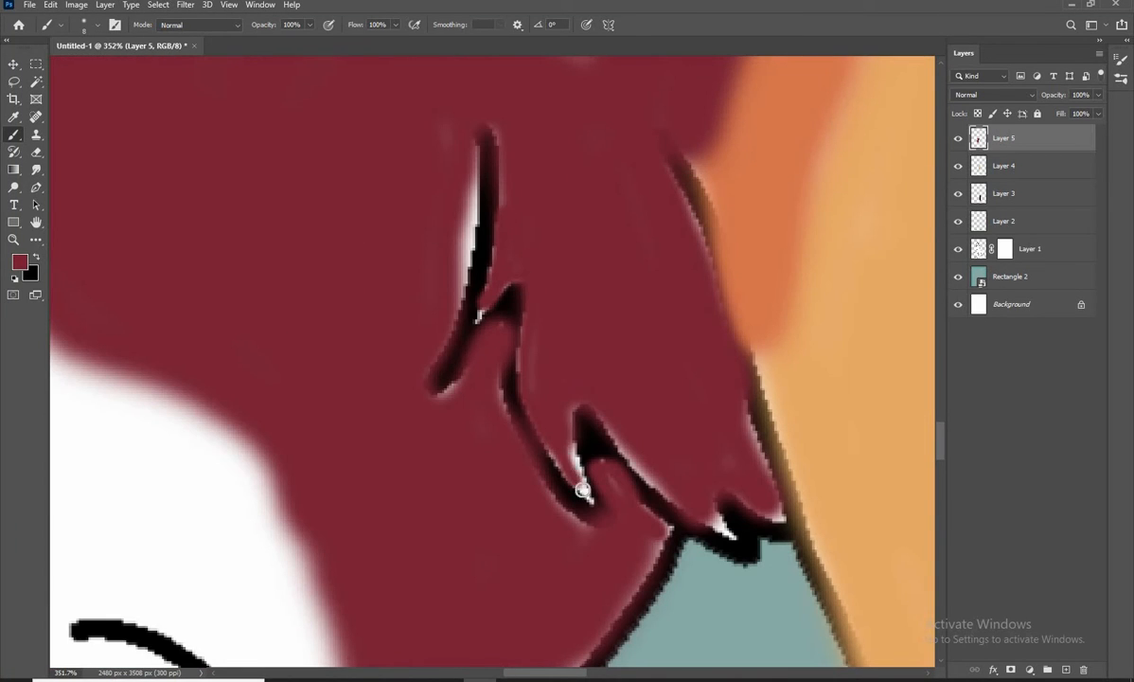
pyautogui.press(']')
pyautogui.press(']')
pyautogui.press(']')
pyautogui.moveTo(458, 249); pyautogui.dragTo(458, 169)
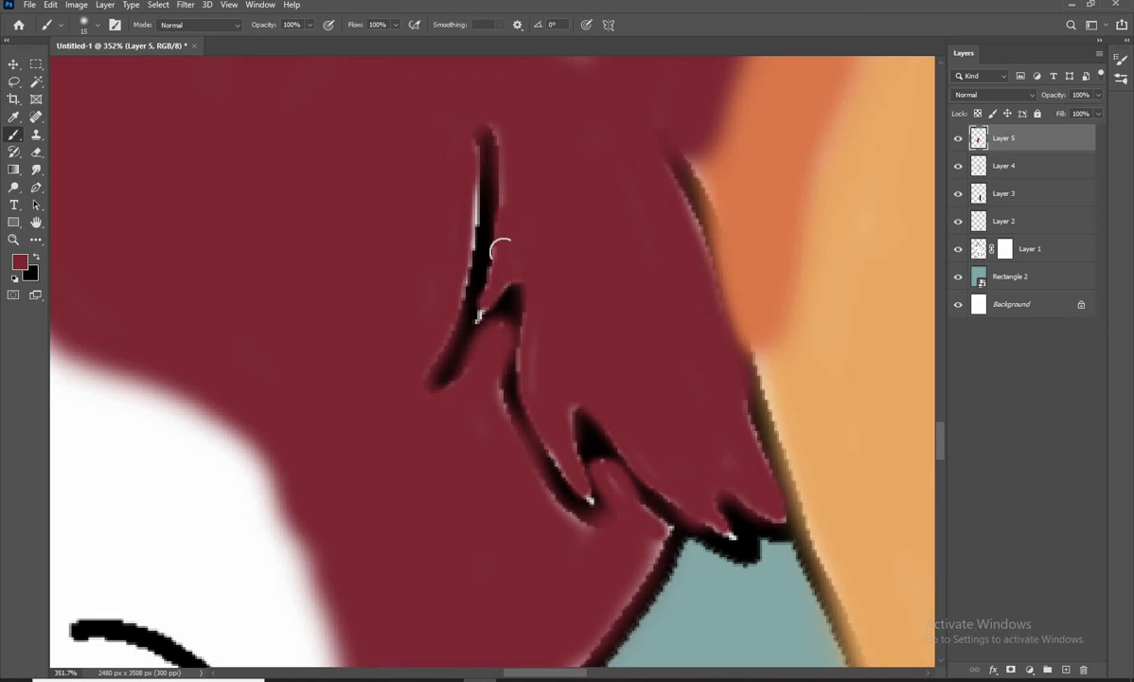
# Cover the remaining white slivers along the groin fur and the abdomen line with dark red
pyautogui.scroll(-3, 508, 405)
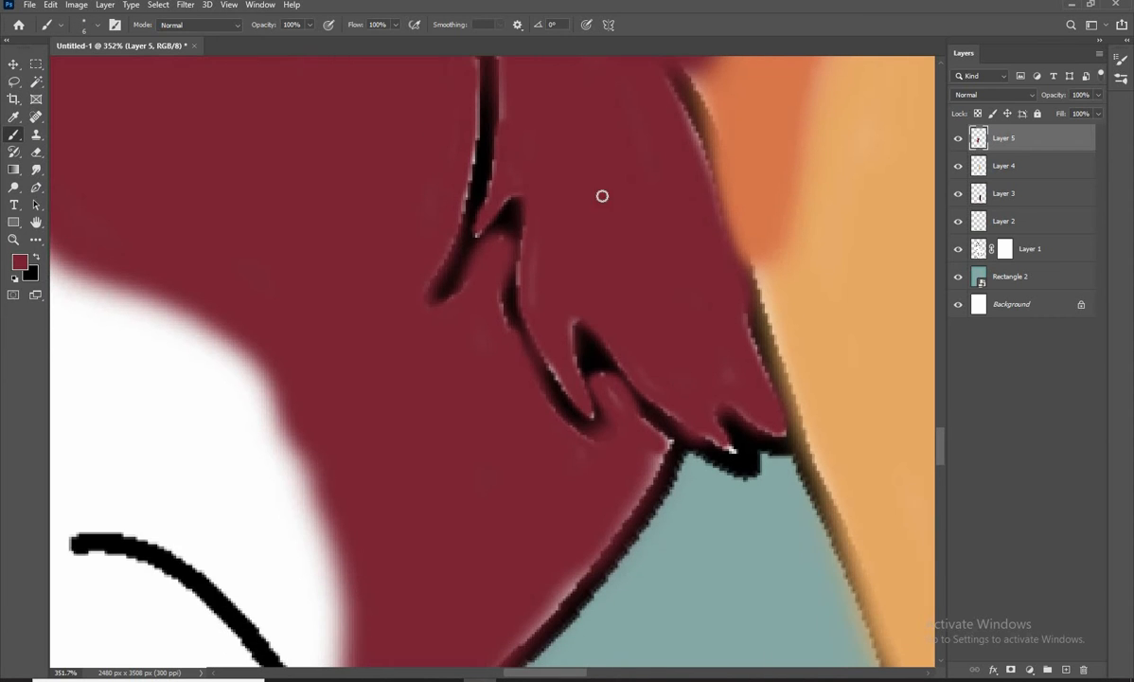
pyautogui.scroll(-10, 594, 452)
pyautogui.scroll(10, 484, 312)
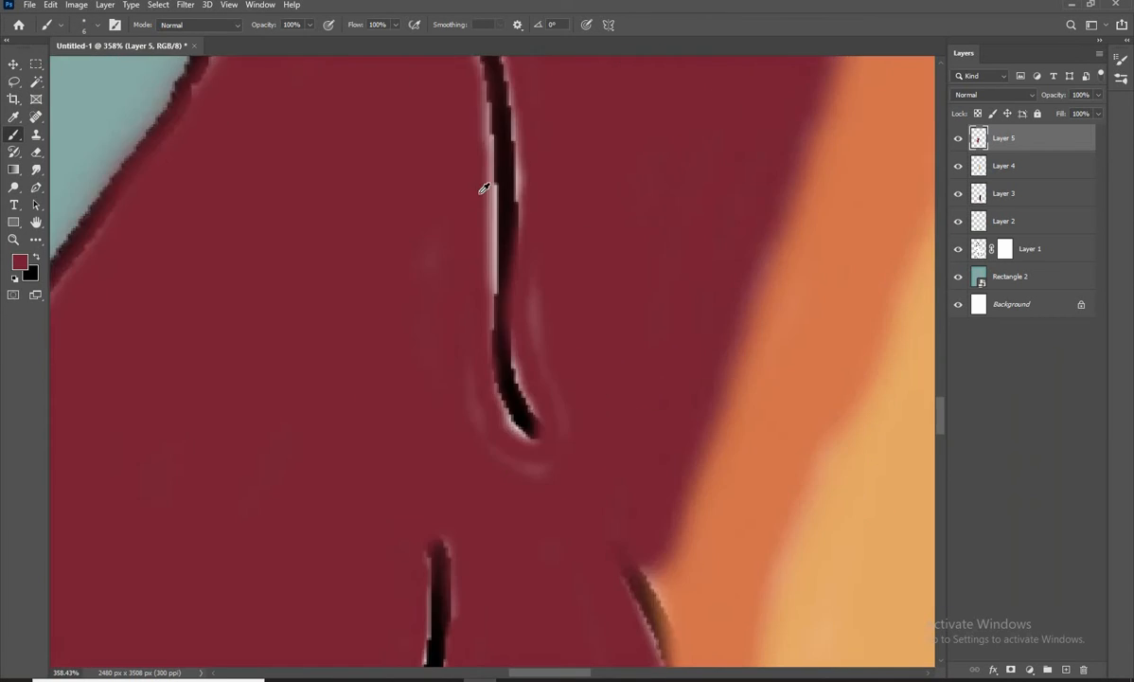
pyautogui.scroll(-1, 481, 189)
pyautogui.moveTo(464, 200); pyautogui.dragTo(470, 322)
pyautogui.moveTo(501, 443); pyautogui.dragTo(495, 227)
pyautogui.moveTo(485, 326); pyautogui.dragTo(493, 288)
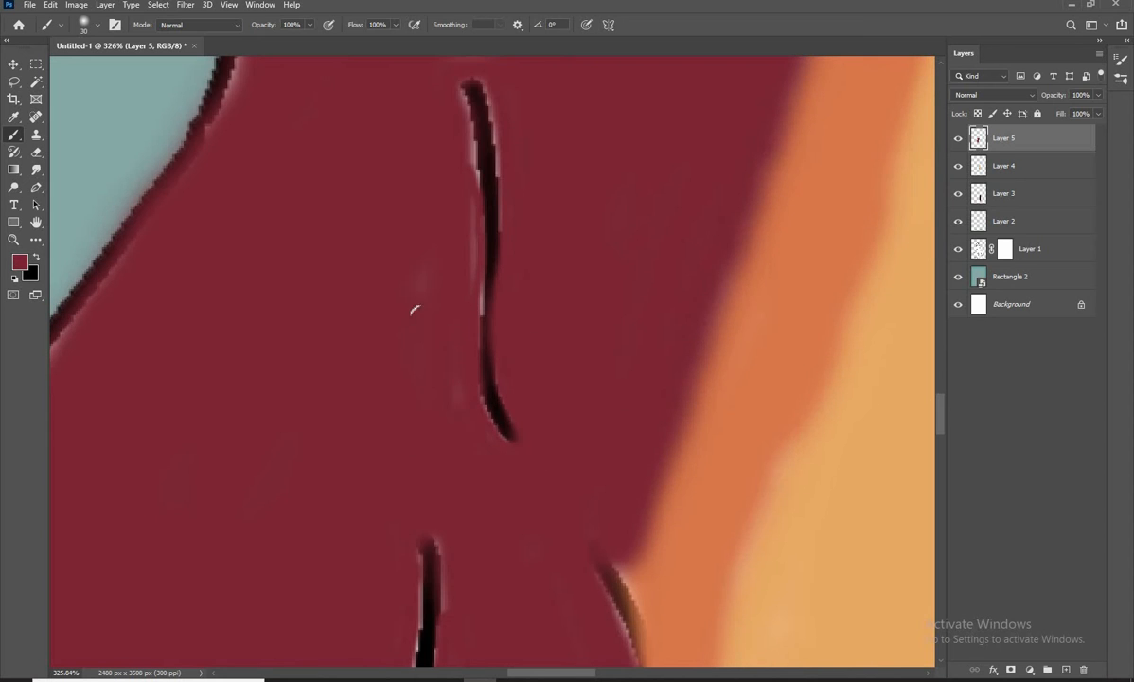
pyautogui.scroll(-6, 413, 309)
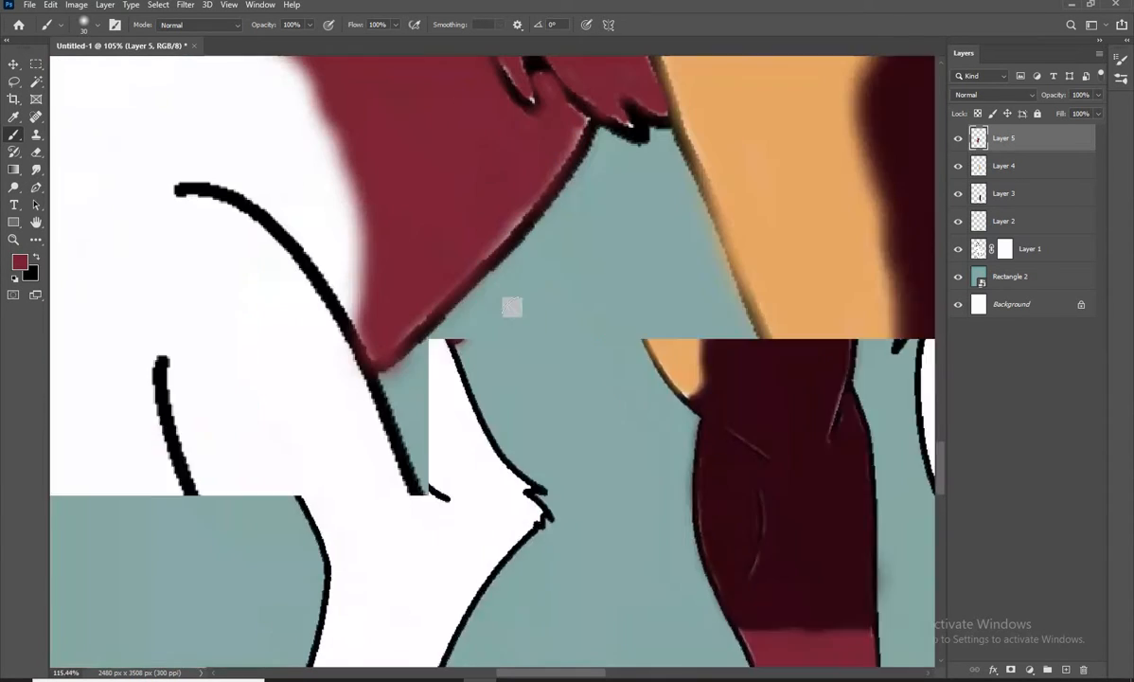
# Add a new layer and sample the cream from the already coloured foot as the foreground colour
pyautogui.scroll(5, 511, 306)
pyautogui.scroll(-6, 361, 375)
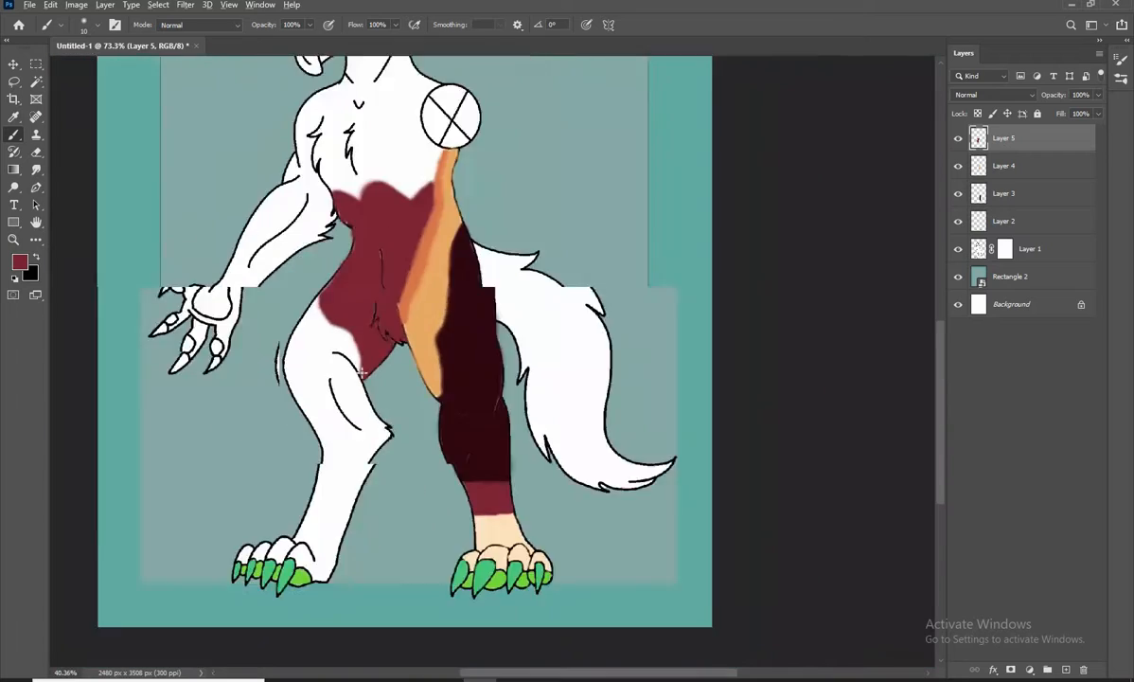
pyautogui.scroll(3, 507, 289)
pyautogui.moveTo(507, 290); pyautogui.dragTo(462, 353)
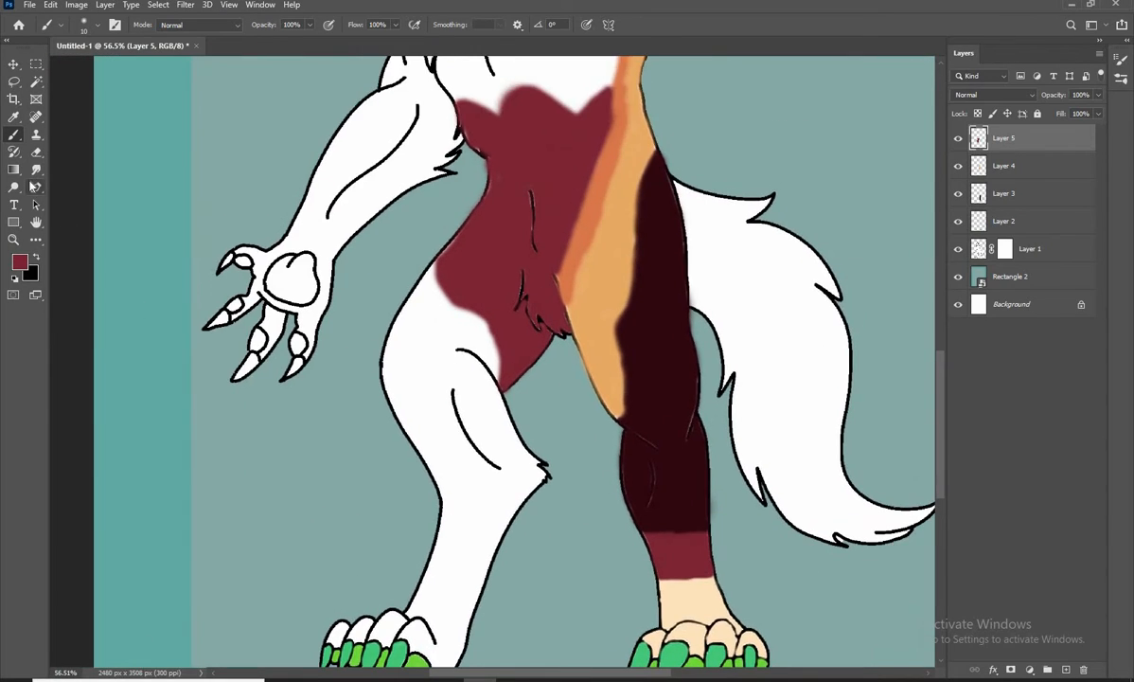
pyautogui.moveTo(449, 616); pyautogui.dragTo(476, 492)
pyautogui.scroll(5, 476, 491)
pyautogui.click(1066, 669)
pyautogui.click(21, 260)
pyautogui.click(831, 428)
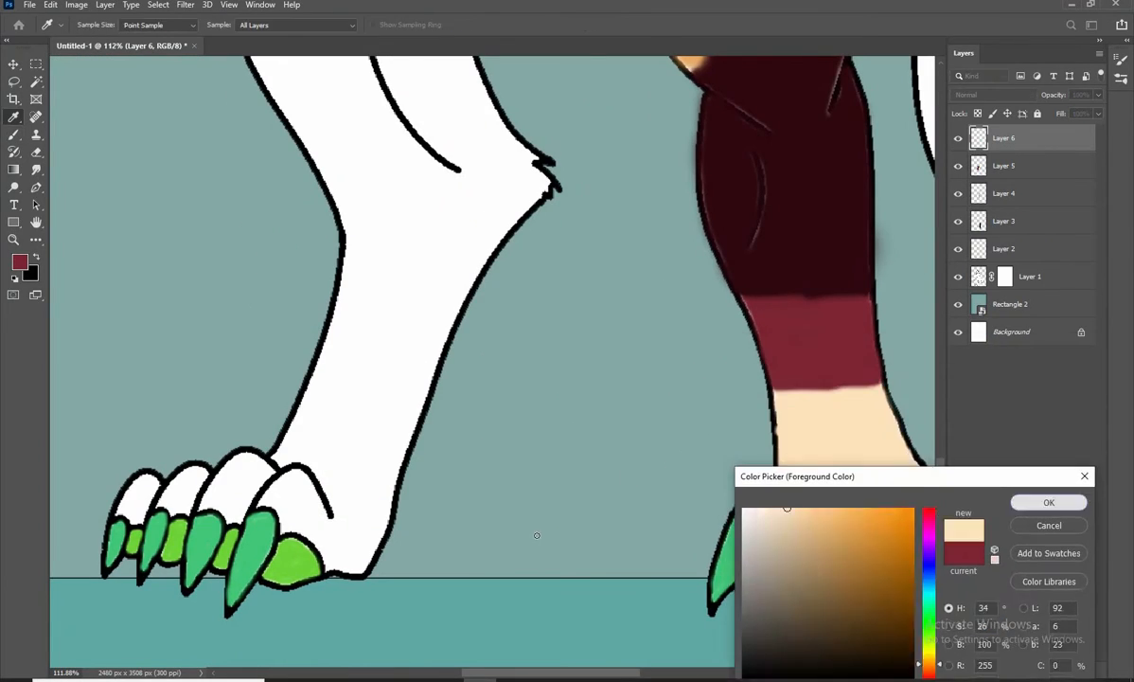
pyautogui.click(1048, 502)
# Fill the ankle and heel of the uncoloured foot with cream, ending in a straight edge above the ankle
pyautogui.scroll(2, 351, 417)
pyautogui.moveTo(381, 437); pyautogui.dragTo(509, 494)
pyautogui.moveTo(480, 487)
pyautogui.mouseDown()
pyautogui.moveTo(600, 310)
pyautogui.moveTo(546, 451)
pyautogui.moveTo(518, 426)
pyautogui.moveTo(497, 327)
pyautogui.moveTo(470, 303)
pyautogui.moveTo(564, 316)
pyautogui.moveTo(540, 413)
pyautogui.moveTo(481, 291)
pyautogui.moveTo(564, 306)
pyautogui.mouseUp()
pyautogui.press(']')
pyautogui.press(']')
pyautogui.press(']')
pyautogui.press(']')
pyautogui.press(']')
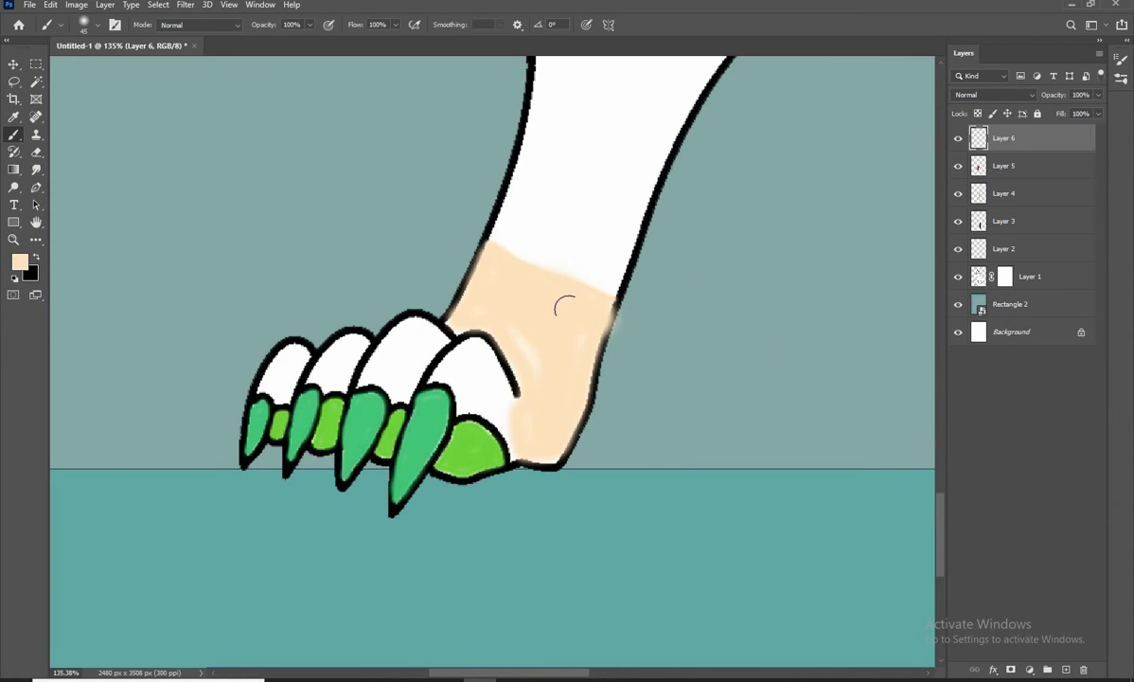
# Fill the four toes of the same foot with cream up to the claws
pyautogui.moveTo(479, 386)
pyautogui.mouseDown()
pyautogui.moveTo(494, 381)
pyautogui.moveTo(515, 447)
pyautogui.mouseUp()
pyautogui.moveTo(450, 373); pyautogui.dragTo(556, 389)
pyautogui.press('[')
pyautogui.moveTo(519, 342); pyautogui.dragTo(503, 349)
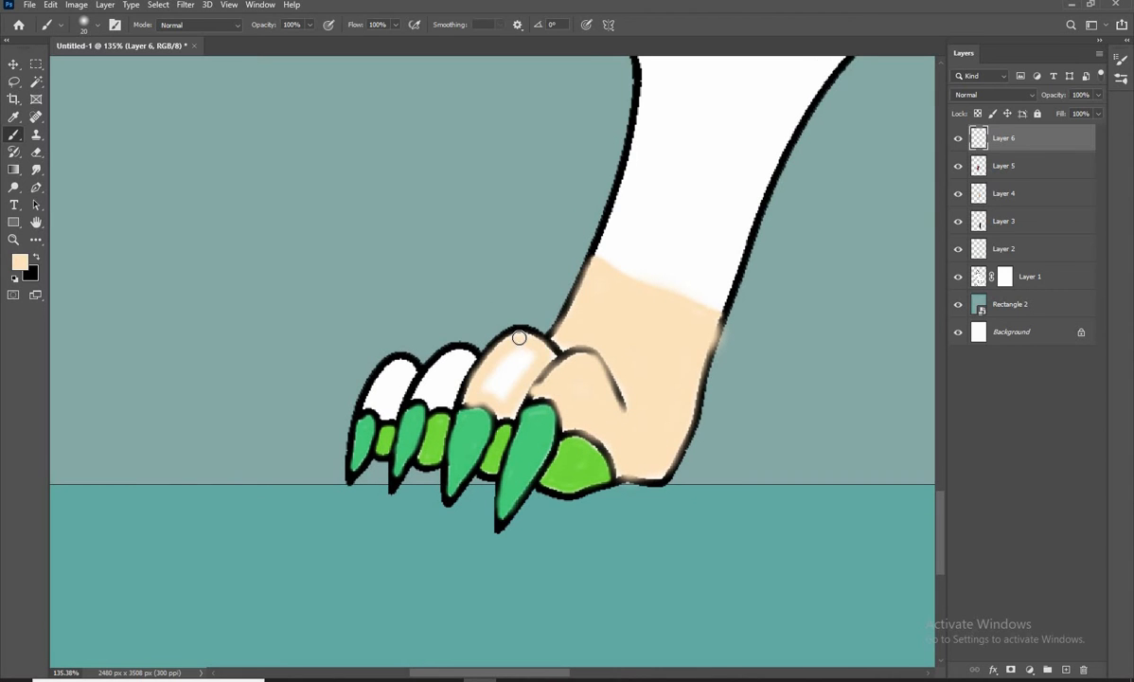
pyautogui.hotkey('ctrl', 'z')
pyautogui.moveTo(578, 434); pyautogui.dragTo(673, 453)
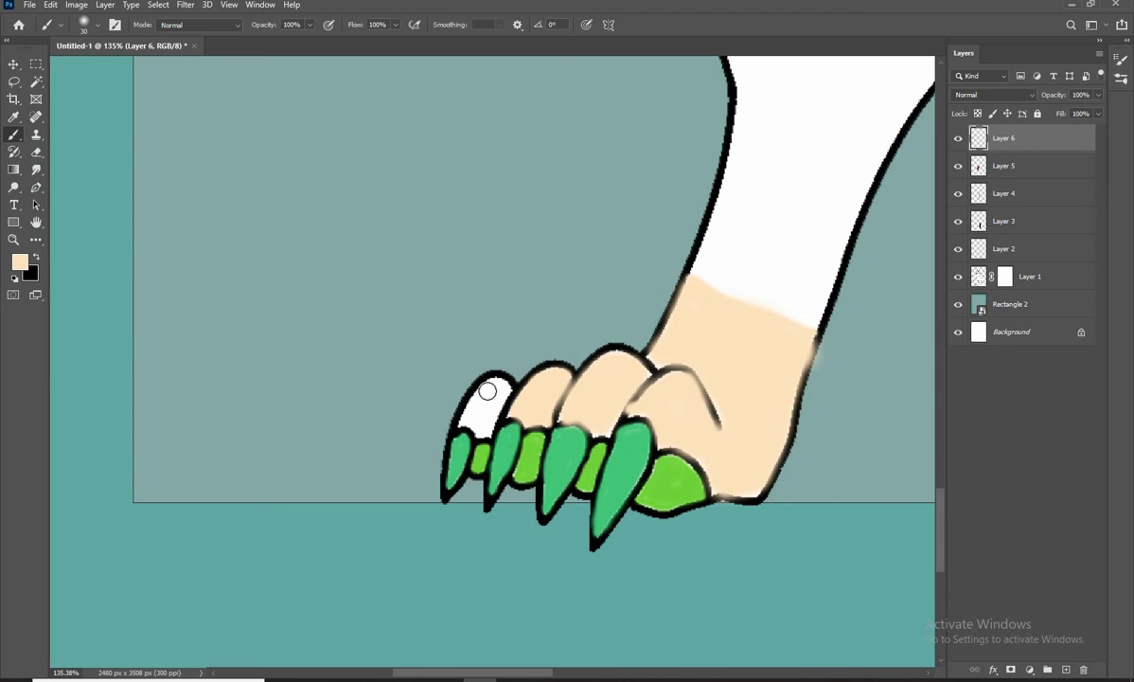
pyautogui.moveTo(481, 427); pyautogui.dragTo(465, 402)
# Sample the dark red and paint a slanted dark red band across the shin directly above the cream ankle
pyautogui.scroll(-5, 518, 426)
pyautogui.scroll(5, 417, 421)
pyautogui.moveTo(623, 418); pyautogui.dragTo(306, 392)
pyautogui.keyDown('alt'); pyautogui.click(821, 333); pyautogui.keyUp('alt')
pyautogui.moveTo(275, 317); pyautogui.dragTo(379, 362)
pyautogui.scroll(4, 383, 332)
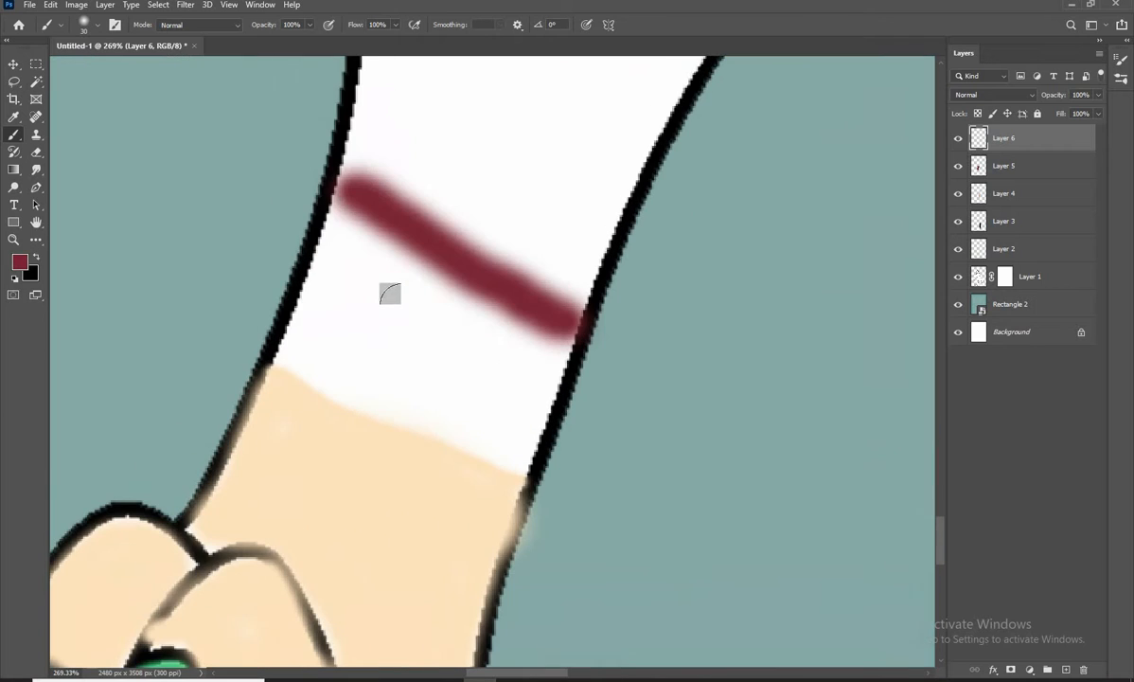
pyautogui.moveTo(329, 236)
pyautogui.mouseDown()
pyautogui.moveTo(294, 371)
pyautogui.moveTo(532, 443)
pyautogui.moveTo(568, 317)
pyautogui.mouseUp()
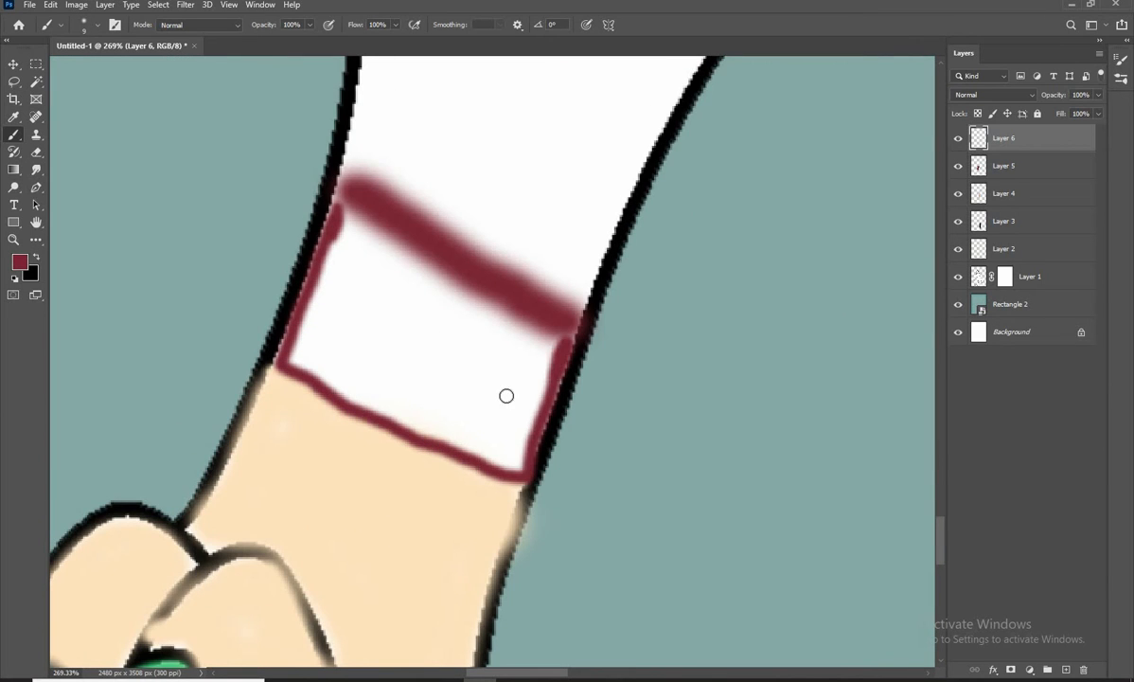
pyautogui.moveTo(464, 327)
pyautogui.mouseDown()
pyautogui.moveTo(516, 426)
pyautogui.moveTo(284, 365)
pyautogui.moveTo(486, 299)
pyautogui.moveTo(431, 337)
pyautogui.moveTo(462, 362)
pyautogui.moveTo(379, 343)
pyautogui.moveTo(502, 402)
pyautogui.mouseUp()
pyautogui.press(']')
pyautogui.press(']')
# Sample the very dark maroon and fill the leg from the red band up to mid-thigh, leaving the area around the crease line
pyautogui.scroll(-5, 471, 357)
pyautogui.scroll(-3, 322, 460)
pyautogui.moveTo(463, 352)
pyautogui.mouseDown()
pyautogui.moveTo(307, 337)
pyautogui.moveTo(370, 325)
pyautogui.moveTo(401, 426)
pyautogui.moveTo(473, 328)
pyautogui.moveTo(385, 237)
pyautogui.moveTo(281, 262)
pyautogui.moveTo(291, 320)
pyautogui.moveTo(361, 438)
pyautogui.moveTo(358, 520)
pyautogui.mouseUp()
pyautogui.click(20, 261)
pyautogui.click(605, 350)
pyautogui.click(1048, 440)
pyautogui.press('b')
pyautogui.scroll(2, 369, 324)
pyautogui.moveTo(385, 464)
pyautogui.mouseDown()
pyautogui.moveTo(411, 481)
pyautogui.moveTo(387, 525)
pyautogui.moveTo(372, 515)
pyautogui.moveTo(467, 435)
pyautogui.moveTo(481, 404)
pyautogui.moveTo(476, 452)
pyautogui.moveTo(378, 246)
pyautogui.moveTo(335, 352)
pyautogui.moveTo(313, 296)
pyautogui.moveTo(315, 329)
pyautogui.moveTo(363, 271)
pyautogui.moveTo(314, 297)
pyautogui.moveTo(289, 266)
pyautogui.mouseUp()
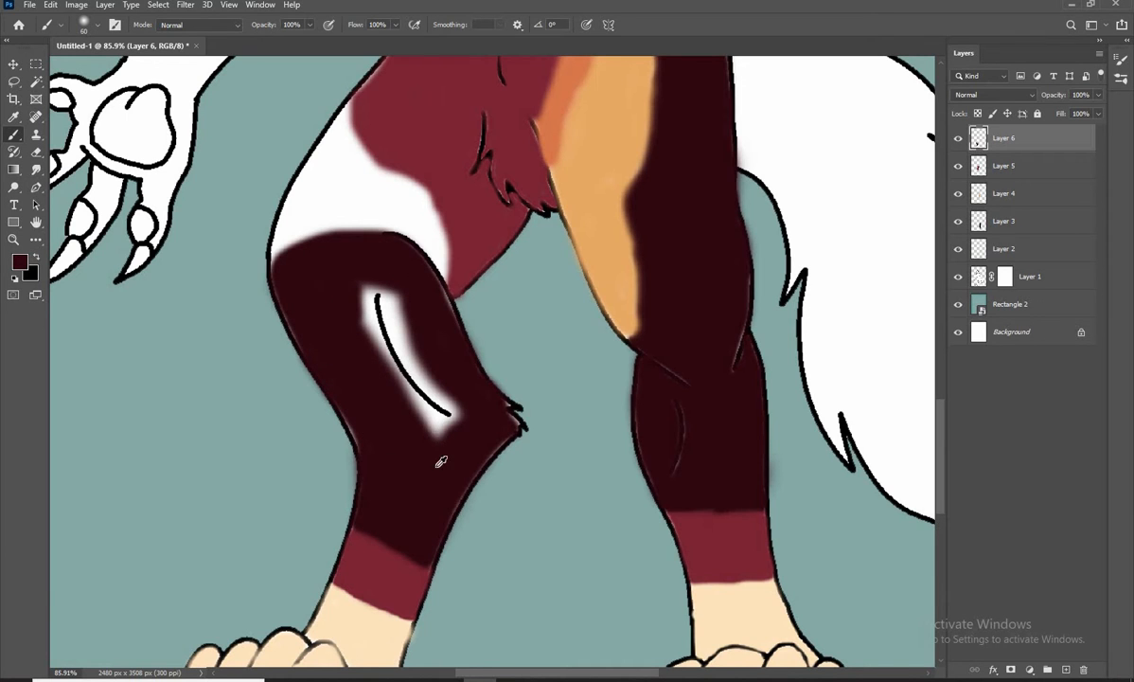
# Fill the white area around the thigh's crease line with dark maroon, keeping the line visible, and tidy the leg's outer edge
pyautogui.scroll(10, 438, 464)
pyautogui.scroll(-5, 416, 502)
pyautogui.press('[')
pyautogui.press('[')
pyautogui.press('[')
pyautogui.press('[')
pyautogui.press('[')
pyautogui.press('[')
pyautogui.moveTo(473, 471)
pyautogui.mouseDown()
pyautogui.moveTo(359, 338)
pyautogui.moveTo(278, 216)
pyautogui.moveTo(455, 470)
pyautogui.moveTo(438, 511)
pyautogui.moveTo(348, 287)
pyautogui.moveTo(266, 185)
pyautogui.moveTo(267, 159)
pyautogui.moveTo(375, 452)
pyautogui.mouseUp()
pyautogui.press(']')
pyautogui.press(']')
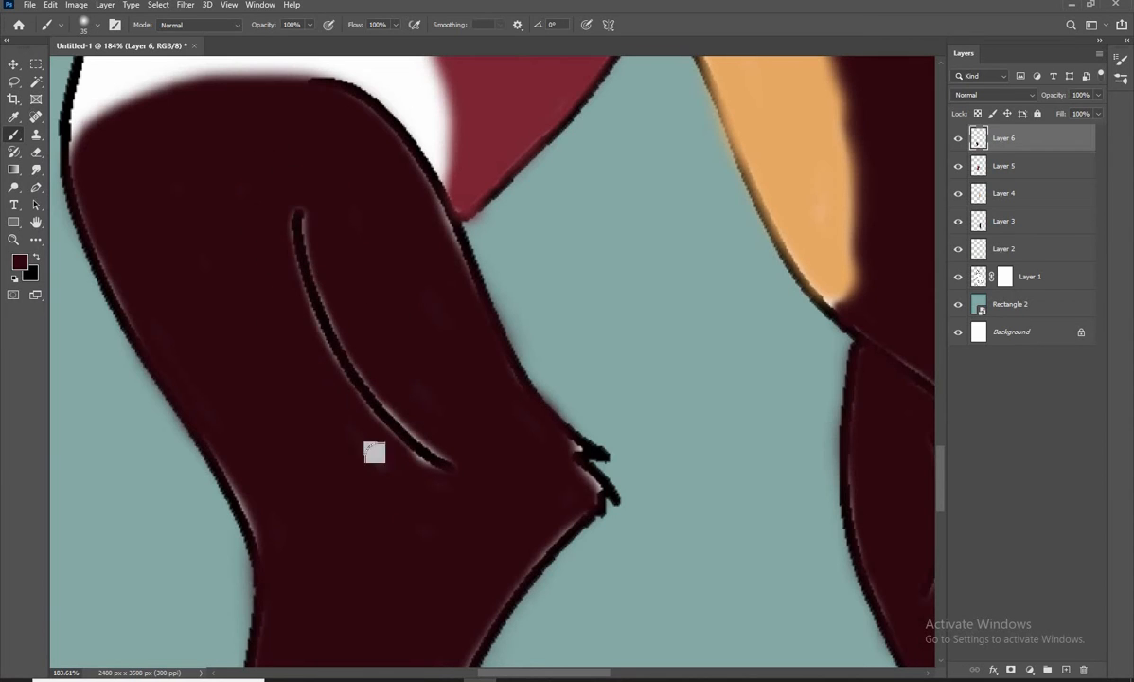
pyautogui.moveTo(262, 534); pyautogui.dragTo(176, 385)
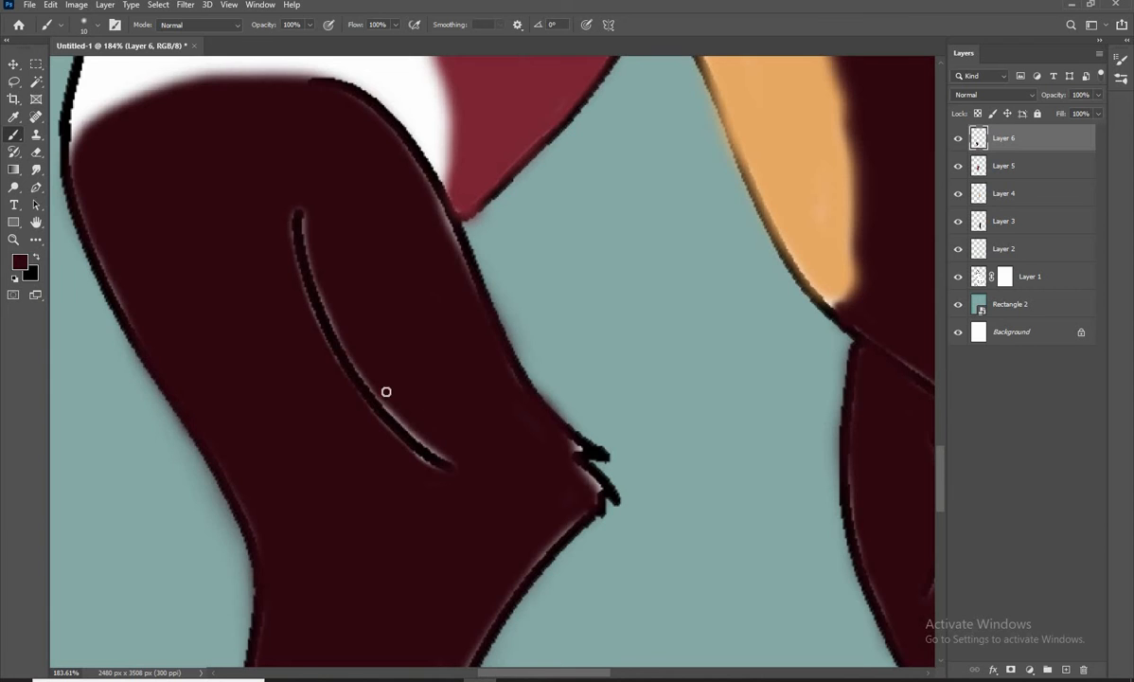
# Touch up the light slivers along the knee fur and the back of the calf with dark maroon
pyautogui.scroll(-6, 426, 490)
pyautogui.scroll(8, 454, 500)
pyautogui.moveTo(563, 490); pyautogui.dragTo(461, 242)
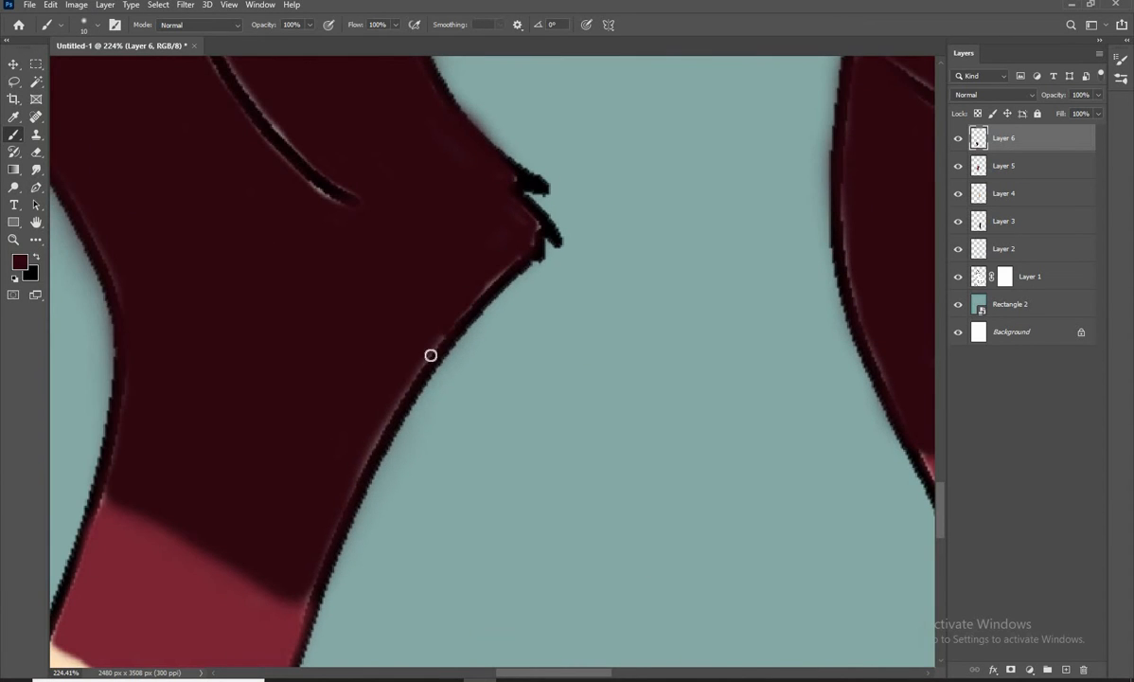
pyautogui.scroll(-5, 486, 357)
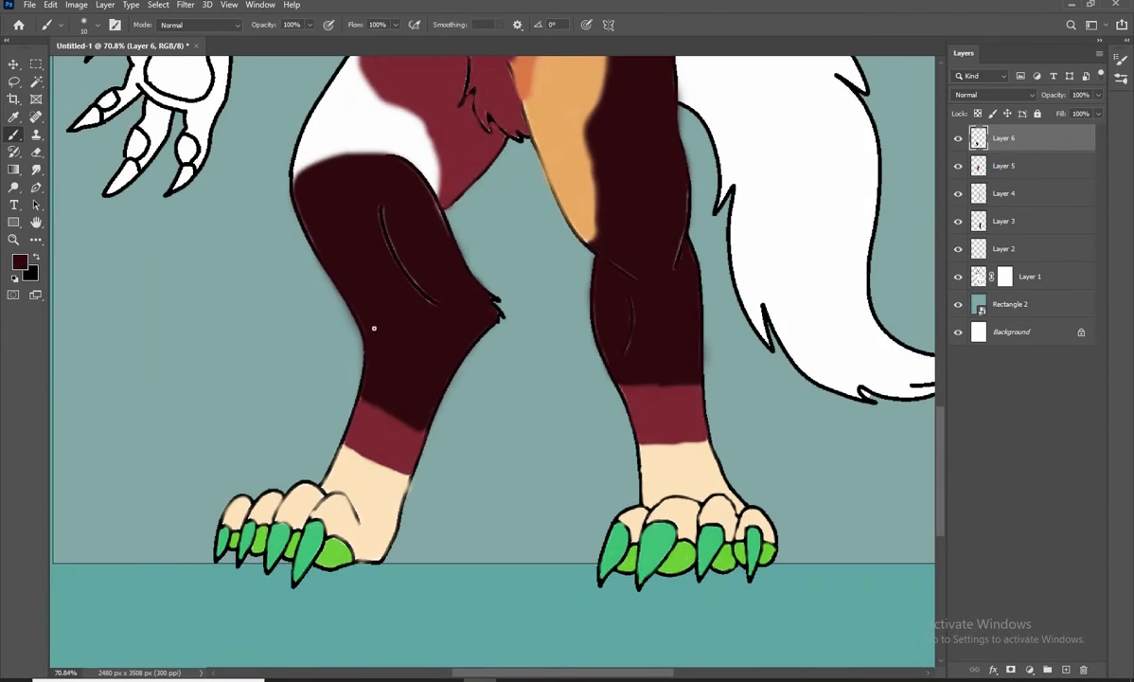
# Set the foreground colour to light orange eaa965 and paint a curved band along the top of the maroon thigh area
pyautogui.moveTo(387, 156); pyautogui.dragTo(452, 368)
pyautogui.click(19, 261)
pyautogui.click(639, 320)
pyautogui.click(1048, 437)
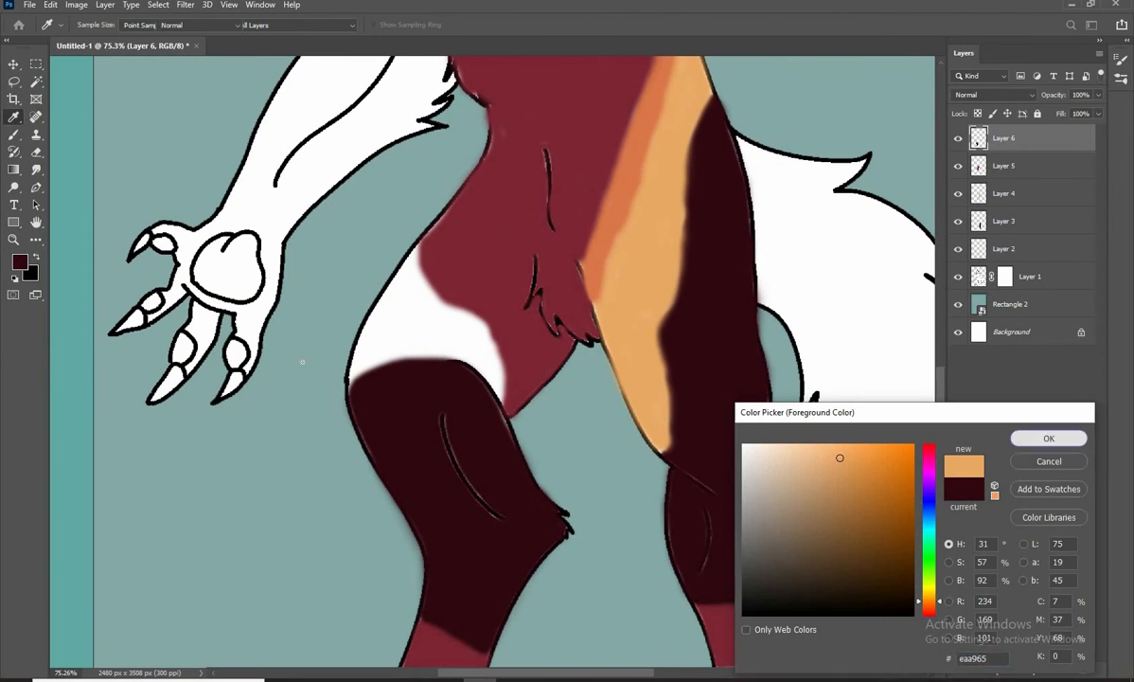
pyautogui.scroll(4, 422, 377)
pyautogui.moveTo(538, 330)
pyautogui.mouseDown()
pyautogui.moveTo(333, 309)
pyautogui.moveTo(332, 272)
pyautogui.moveTo(297, 386)
pyautogui.moveTo(423, 352)
pyautogui.moveTo(556, 399)
pyautogui.moveTo(537, 349)
pyautogui.moveTo(514, 330)
pyautogui.moveTo(526, 351)
pyautogui.moveTo(320, 360)
pyautogui.moveTo(433, 311)
pyautogui.moveTo(525, 344)
pyautogui.moveTo(331, 339)
pyautogui.mouseUp()
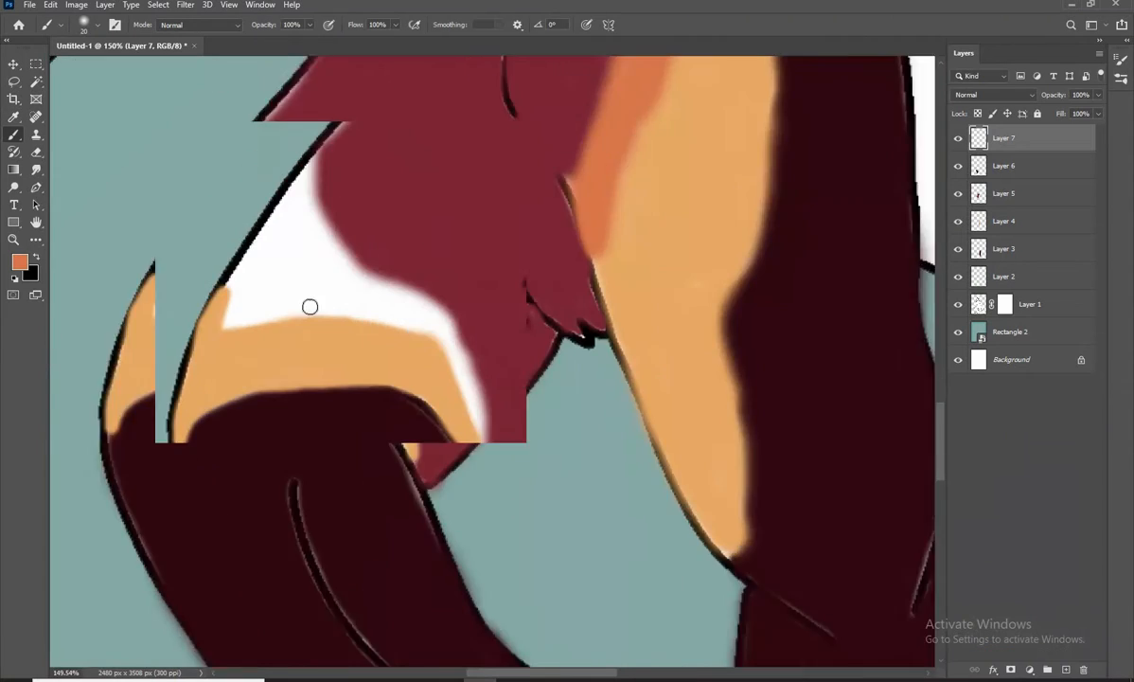
# Trace the edges of the remaining white thigh area with darker orange, following the dark red hip and the light orange band
pyautogui.scroll(5, 311, 307)
pyautogui.moveTo(486, 452)
pyautogui.mouseDown()
pyautogui.moveTo(473, 354)
pyautogui.moveTo(422, 225)
pyautogui.mouseUp()
pyautogui.moveTo(405, 177); pyautogui.dragTo(519, 289)
pyautogui.moveTo(532, 331)
pyautogui.mouseDown()
pyautogui.moveTo(273, 101)
pyautogui.moveTo(358, 261)
pyautogui.mouseUp()
pyautogui.moveTo(360, 265); pyautogui.dragTo(350, 161)
pyautogui.moveTo(350, 161); pyautogui.dragTo(181, 401)
pyautogui.moveTo(182, 406); pyautogui.dragTo(164, 295)
pyautogui.moveTo(190, 305)
pyautogui.mouseDown()
pyautogui.moveTo(172, 341)
pyautogui.moveTo(635, 511)
pyautogui.mouseUp()
# Fill the inside of the traced thigh area with darker orange up to the hip outline
pyautogui.press('[')
pyautogui.press('[')
pyautogui.press(']')
pyautogui.press(']')
pyautogui.press(']')
pyautogui.moveTo(596, 407)
pyautogui.mouseDown()
pyautogui.moveTo(335, 322)
pyautogui.moveTo(443, 331)
pyautogui.moveTo(266, 166)
pyautogui.moveTo(253, 282)
pyautogui.moveTo(260, 259)
pyautogui.mouseUp()
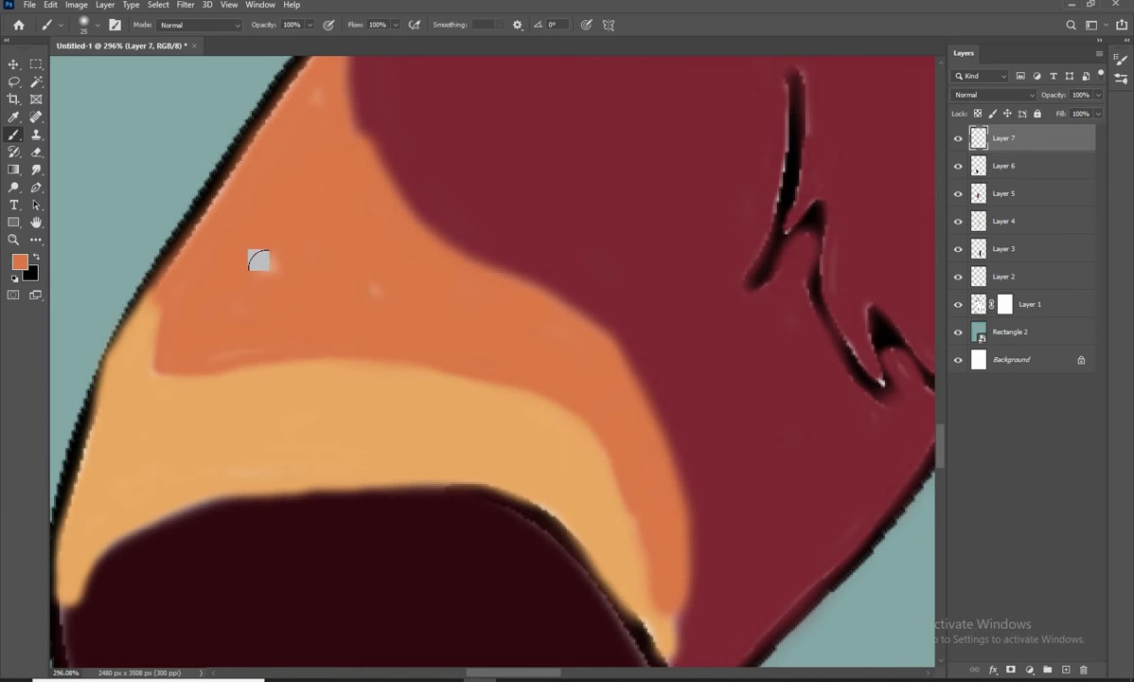
pyautogui.moveTo(320, 62)
pyautogui.mouseDown()
pyautogui.moveTo(284, 177)
pyautogui.moveTo(311, 195)
pyautogui.mouseUp()
pyautogui.scroll(-5, 492, 394)
pyautogui.moveTo(521, 429); pyautogui.dragTo(527, 258)
pyautogui.click(486, 359)
pyautogui.hotkey('ctrl', 'z')
pyautogui.scroll(-9, 437, 359)
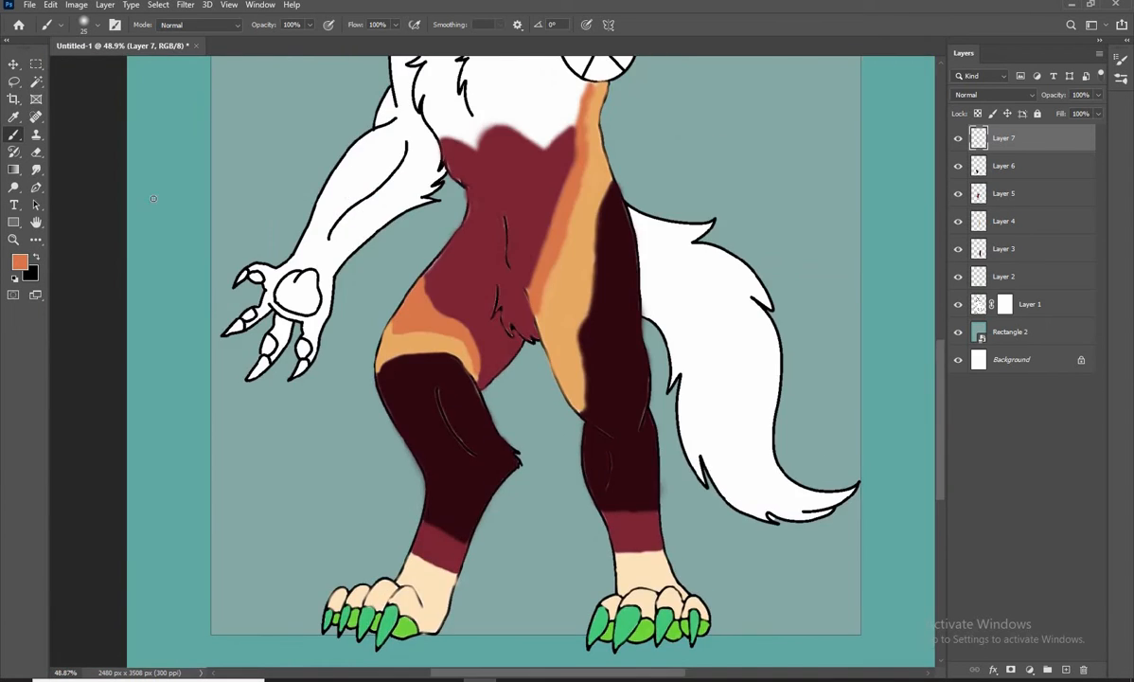
# Add a new layer and set the brush's foreground colour to teal 08a8a3
pyautogui.click(13, 64)
pyautogui.scroll(-8, 478, 317)
pyautogui.scroll(12, 497, 286)
pyautogui.click(1066, 669)
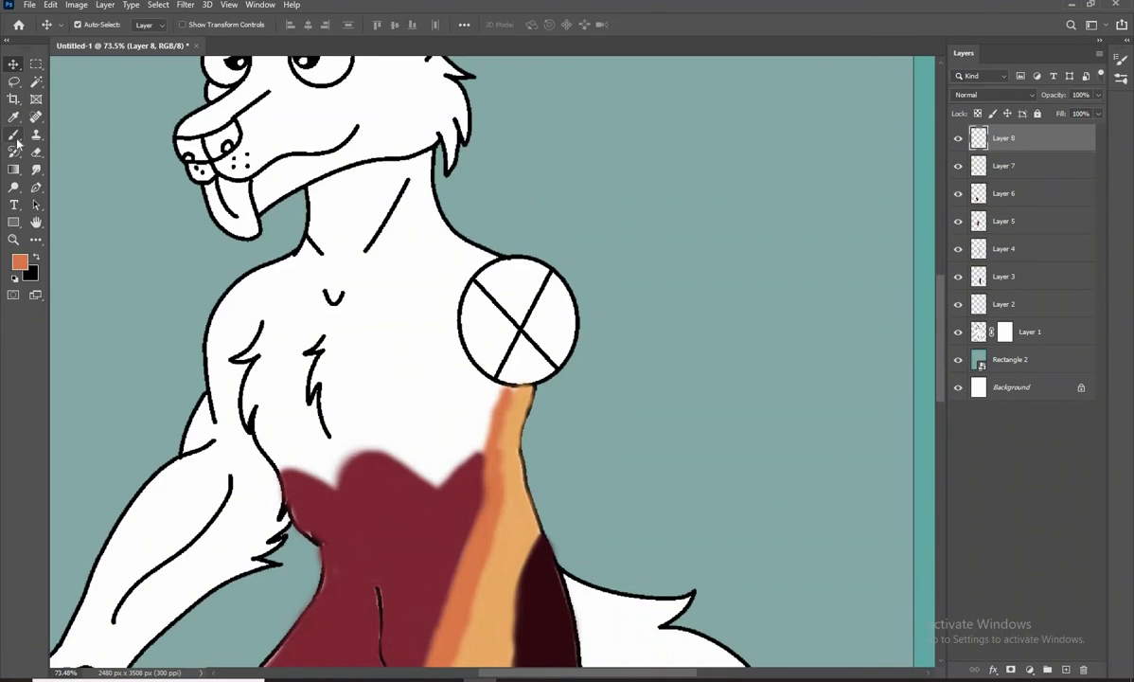
pyautogui.click(19, 262)
pyautogui.write('08a8a3')
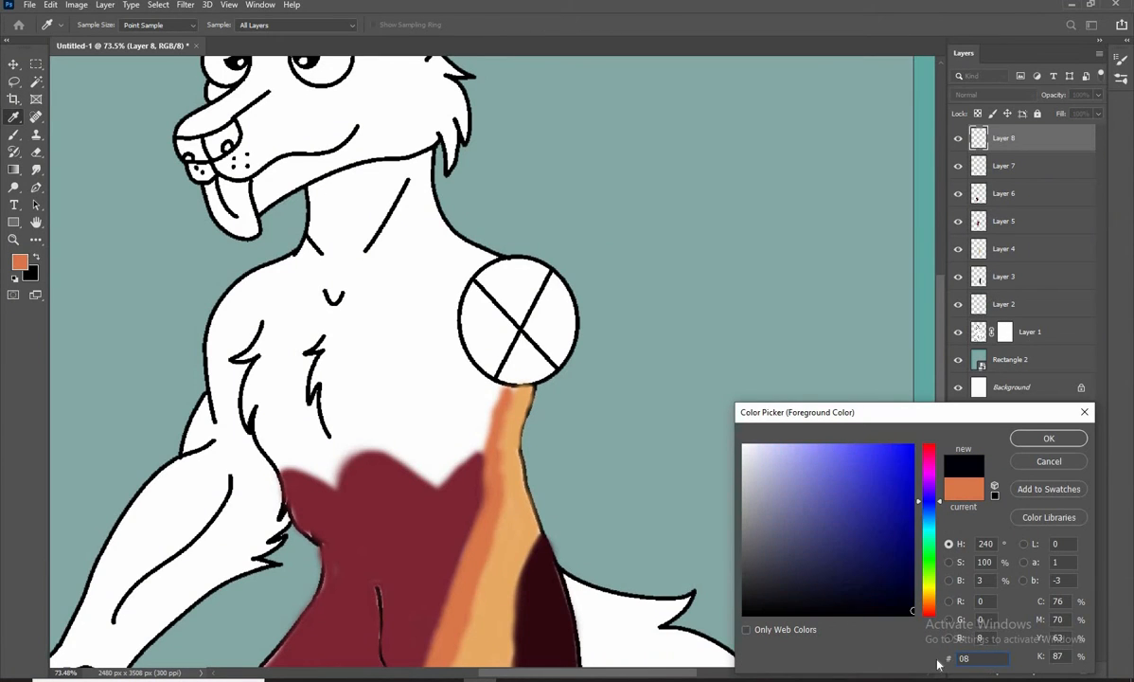
pyautogui.click(1049, 439)
pyautogui.press('b')
# Fill the lowest wedge of the crossed shoulder circle with teal
pyautogui.scroll(6, 531, 337)
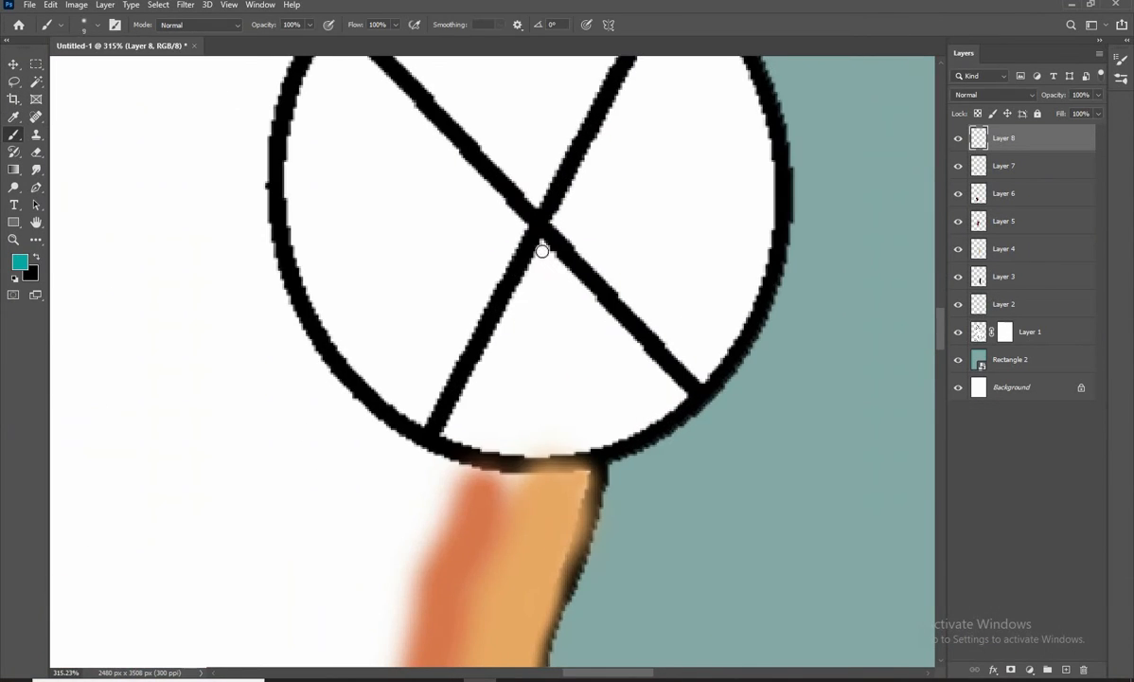
pyautogui.moveTo(542, 239)
pyautogui.mouseDown()
pyautogui.moveTo(451, 431)
pyautogui.moveTo(681, 400)
pyautogui.moveTo(530, 251)
pyautogui.moveTo(445, 426)
pyautogui.moveTo(663, 369)
pyautogui.moveTo(522, 321)
pyautogui.moveTo(638, 360)
pyautogui.moveTo(585, 388)
pyautogui.moveTo(475, 382)
pyautogui.mouseUp()
pyautogui.press('[')
pyautogui.scroll(-1, 486, 443)
pyautogui.moveTo(485, 443)
pyautogui.mouseDown()
pyautogui.moveTo(490, 415)
pyautogui.moveTo(424, 492)
pyautogui.mouseUp()
# Duplicate the teal wedge layer, then rotate and position the copy inside the circle's right-hand wedge
pyautogui.press('v')
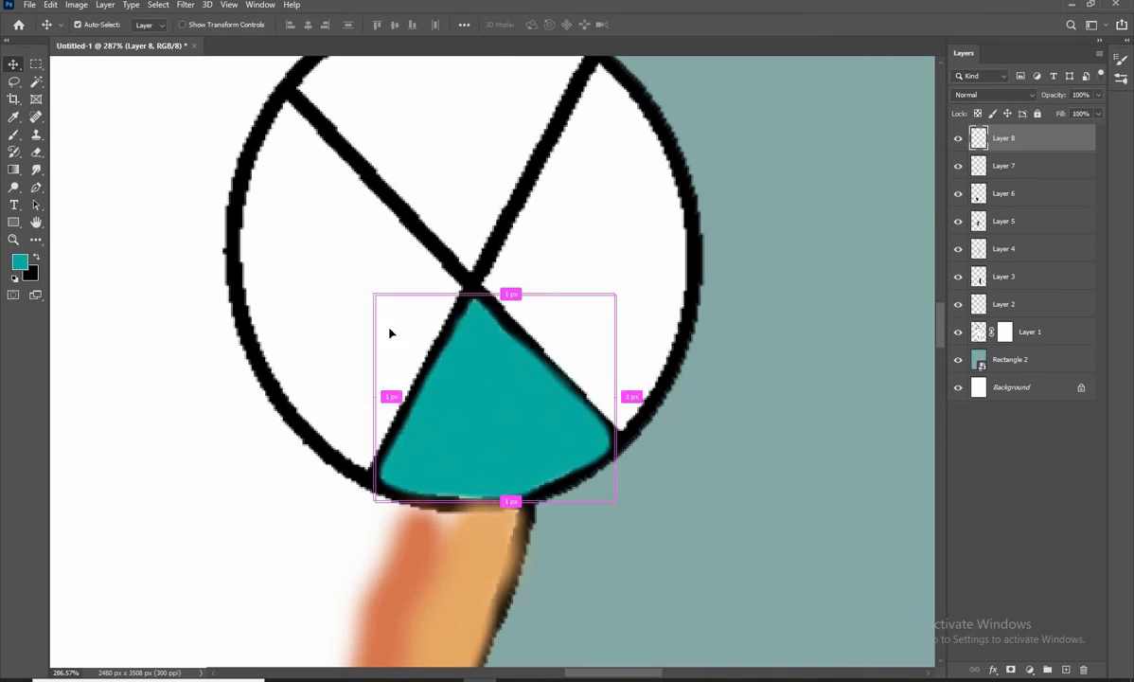
pyautogui.hotkey('ctrl', 'j')
pyautogui.moveTo(527, 452); pyautogui.dragTo(556, 318)
pyautogui.moveTo(556, 318); pyautogui.dragTo(461, 383)
pyautogui.hotkey('ctrl', 't')
pyautogui.moveTo(587, 451); pyautogui.dragTo(596, 143)
pyautogui.moveTo(428, 391); pyautogui.dragTo(479, 392)
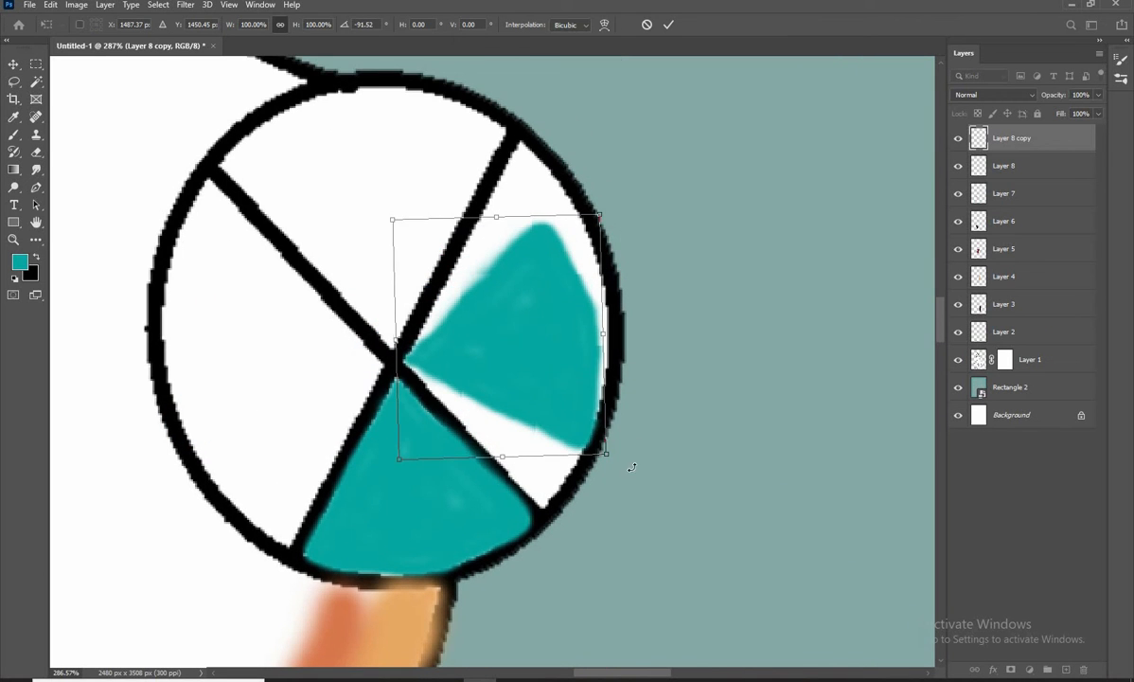
pyautogui.moveTo(631, 466); pyautogui.dragTo(626, 471)
pyautogui.moveTo(561, 405); pyautogui.dragTo(553, 407)
pyautogui.scroll(3, 459, 358)
pyautogui.moveTo(353, 353); pyautogui.dragTo(397, 360)
pyautogui.scroll(-2, 367, 356)
pyautogui.press('Return')
# Extend the copied teal shape with the brush into the upper tip and along the edges of the circle's right-hand wedge
pyautogui.press('b')
pyautogui.scroll(4, 460, 180)
pyautogui.moveTo(396, 455); pyautogui.dragTo(455, 213)
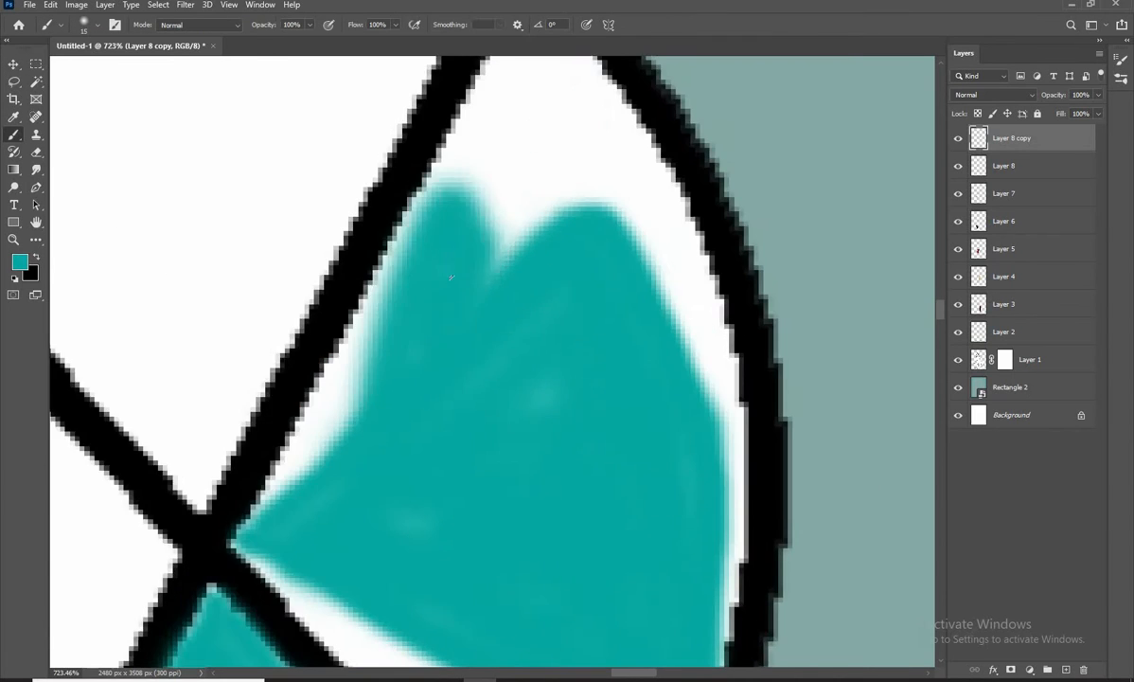
pyautogui.moveTo(544, 190); pyautogui.dragTo(542, 395)
pyautogui.moveTo(542, 394); pyautogui.dragTo(516, 294)
pyautogui.press('[')
pyautogui.press('[')
pyautogui.moveTo(454, 364); pyautogui.dragTo(519, 210)
pyautogui.moveTo(557, 268); pyautogui.dragTo(516, 116)
pyautogui.moveTo(511, 107)
pyautogui.mouseDown()
pyautogui.moveTo(651, 379)
pyautogui.moveTo(612, 432)
pyautogui.mouseUp()
pyautogui.moveTo(466, 128); pyautogui.dragTo(589, 308)
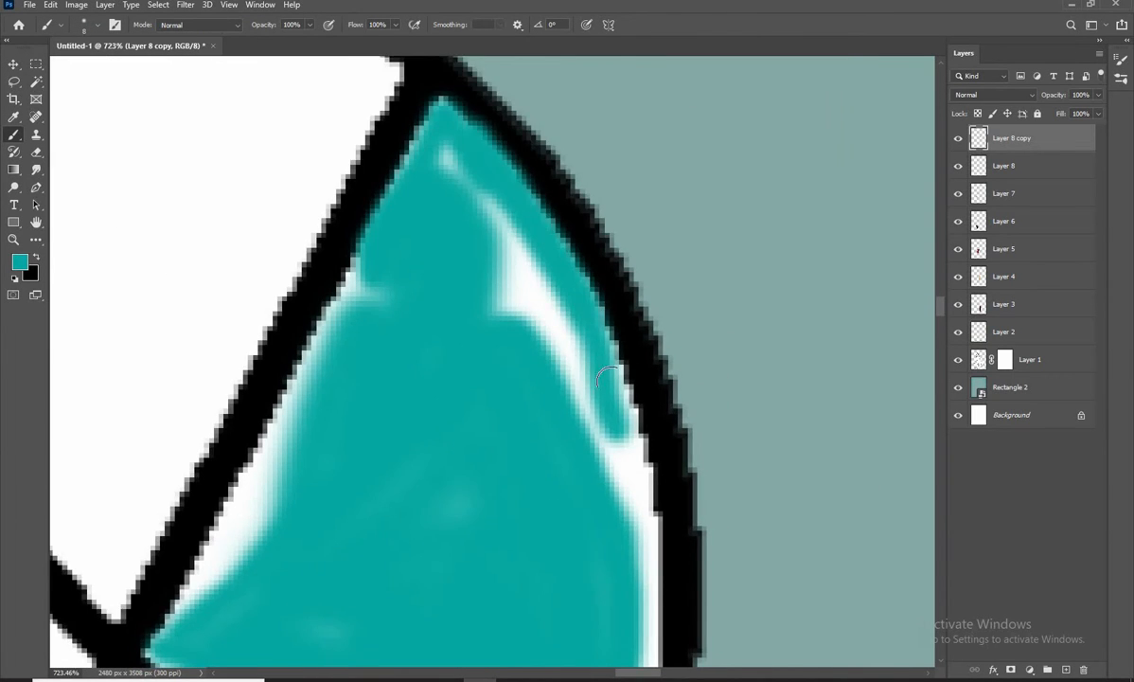
pyautogui.moveTo(611, 373); pyautogui.dragTo(625, 194)
pyautogui.moveTo(625, 194)
pyautogui.mouseDown()
pyautogui.moveTo(657, 415)
pyautogui.moveTo(649, 517)
pyautogui.mouseUp()
pyautogui.moveTo(649, 517)
pyautogui.mouseDown()
pyautogui.moveTo(741, 238)
pyautogui.moveTo(593, 533)
pyautogui.moveTo(260, 200)
pyautogui.moveTo(398, 354)
pyautogui.mouseUp()
# Fill the white gaps left inside the circle's right-hand wedge with teal, down to its lower corner
pyautogui.press(']')
pyautogui.press(']')
pyautogui.press(']')
pyautogui.moveTo(352, 303); pyautogui.dragTo(426, 308)
pyautogui.hotkey('ctrl', 'z')
pyautogui.press('[')
pyautogui.press('[')
pyautogui.moveTo(350, 253)
pyautogui.mouseDown()
pyautogui.moveTo(508, 433)
pyautogui.moveTo(552, 428)
pyautogui.moveTo(499, 289)
pyautogui.mouseUp()
pyautogui.scroll(-3, 541, 393)
pyautogui.moveTo(589, 246)
pyautogui.mouseDown()
pyautogui.moveTo(598, 398)
pyautogui.moveTo(577, 211)
pyautogui.moveTo(486, 253)
pyautogui.moveTo(448, 368)
pyautogui.moveTo(465, 324)
pyautogui.mouseUp()
pyautogui.scroll(-3, 490, 299)
pyautogui.press('[')
pyautogui.scroll(4, 490, 405)
pyautogui.moveTo(578, 587); pyautogui.dragTo(620, 387)
pyautogui.scroll(-3, 486, 410)
# Outline and fill the circle's left-hand wedge with teal
pyautogui.moveTo(302, 284)
pyautogui.mouseDown()
pyautogui.moveTo(443, 324)
pyautogui.moveTo(417, 349)
pyautogui.mouseUp()
pyautogui.moveTo(368, 172)
pyautogui.mouseDown()
pyautogui.moveTo(332, 237)
pyautogui.moveTo(369, 441)
pyautogui.moveTo(484, 425)
pyautogui.moveTo(384, 189)
pyautogui.moveTo(367, 174)
pyautogui.mouseUp()
pyautogui.press(']')
pyautogui.press(']')
pyautogui.press(']')
pyautogui.press(']')
pyautogui.press(']')
pyautogui.moveTo(369, 205)
pyautogui.mouseDown()
pyautogui.moveTo(355, 222)
pyautogui.moveTo(450, 423)
pyautogui.moveTo(463, 372)
pyautogui.moveTo(433, 503)
pyautogui.moveTo(337, 291)
pyautogui.moveTo(378, 180)
pyautogui.mouseUp()
pyautogui.press(']')
# Outline the circle's uppermost wedge with teal and fill its interior
pyautogui.moveTo(470, 267)
pyautogui.mouseDown()
pyautogui.moveTo(436, 350)
pyautogui.moveTo(458, 177)
pyautogui.moveTo(477, 373)
pyautogui.mouseUp()
pyautogui.press(']')
pyautogui.press(']')
pyautogui.press(']')
pyautogui.press(']')
pyautogui.moveTo(499, 248)
pyautogui.mouseDown()
pyautogui.moveTo(374, 225)
pyautogui.moveTo(474, 191)
pyautogui.moveTo(379, 277)
pyautogui.mouseUp()
pyautogui.hotkey('ctrl', 'z')
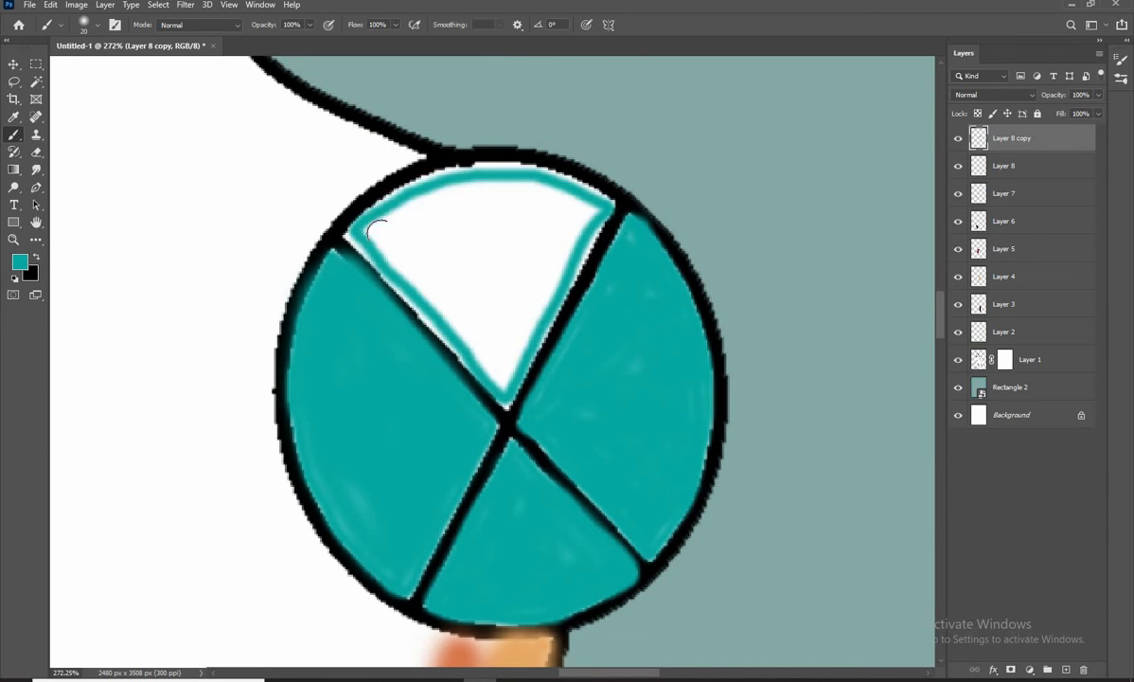
pyautogui.moveTo(390, 230)
pyautogui.mouseDown()
pyautogui.moveTo(433, 292)
pyautogui.moveTo(571, 222)
pyautogui.moveTo(401, 237)
pyautogui.mouseUp()
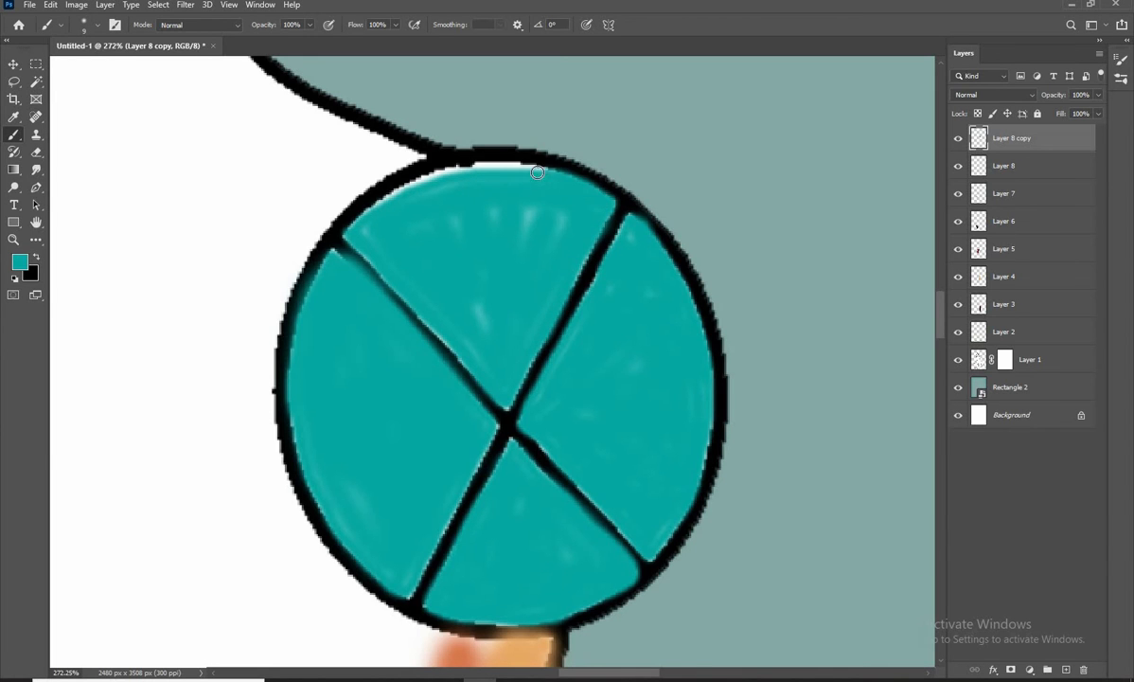
# Add a new layer above the teal circle's layer and sample the pale cream from the foot as the brush colour
pyautogui.scroll(-6, 495, 319)
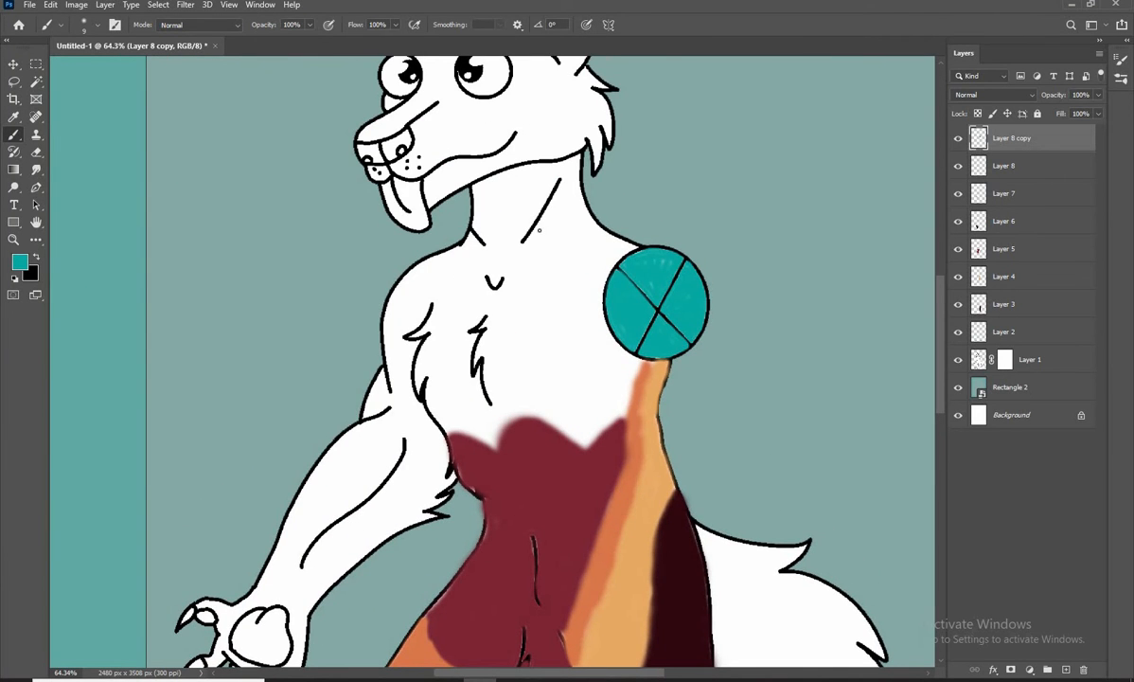
pyautogui.moveTo(521, 374); pyautogui.dragTo(501, 352)
pyautogui.scroll(-1, 502, 352)
pyautogui.moveTo(478, 402); pyautogui.dragTo(449, 125)
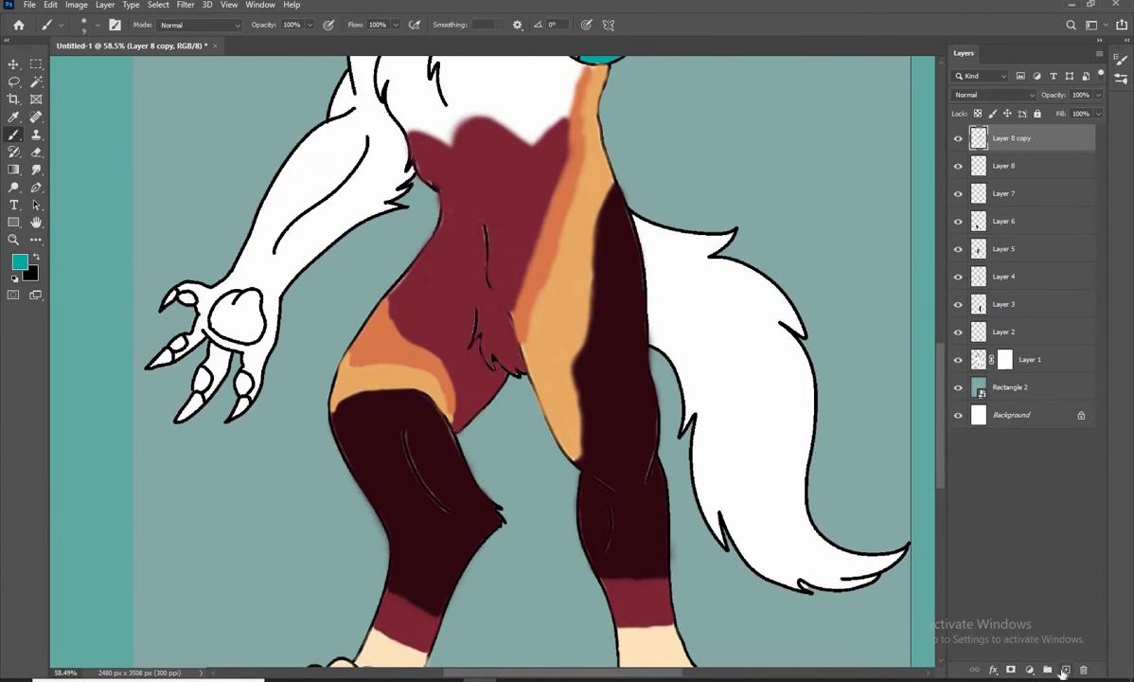
pyautogui.click(1065, 671)
pyautogui.click(20, 262)
pyautogui.click(644, 646)
pyautogui.click(1049, 440)
# Outline the chest in cream along the maroon belly edge, up past the armpit fur and across the base of the neck
pyautogui.moveTo(484, 66); pyautogui.dragTo(563, 312)
pyautogui.scroll(6, 563, 311)
pyautogui.press(']')
pyautogui.press(']')
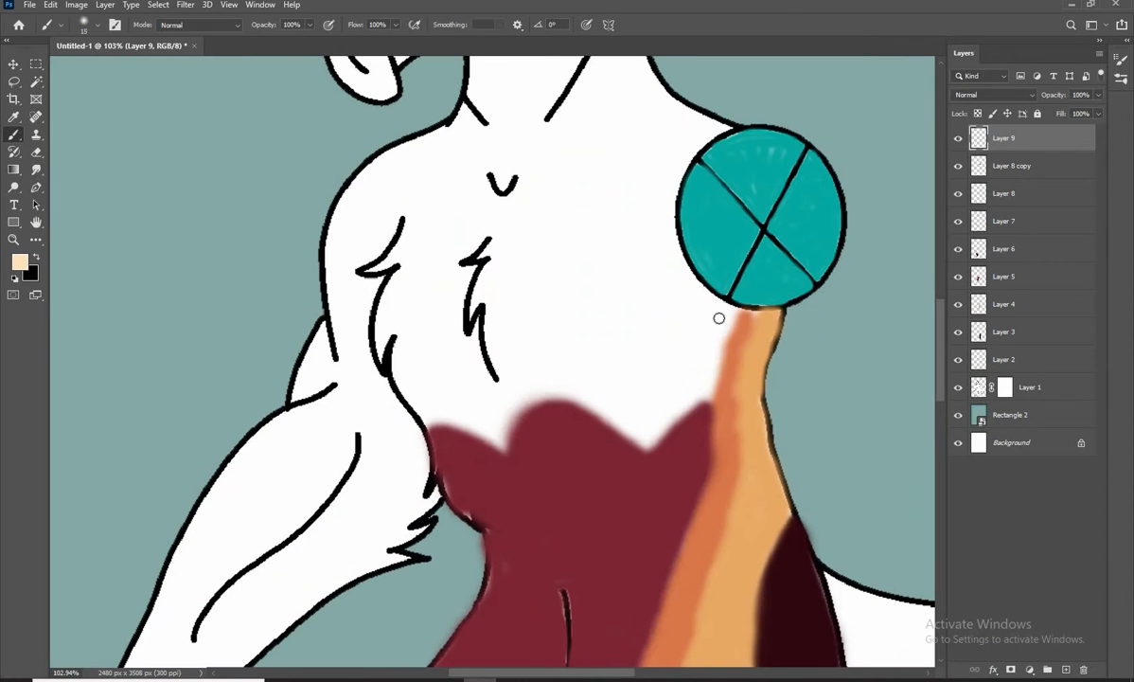
pyautogui.moveTo(722, 336)
pyautogui.mouseDown()
pyautogui.moveTo(577, 395)
pyautogui.moveTo(425, 413)
pyautogui.moveTo(408, 274)
pyautogui.mouseUp()
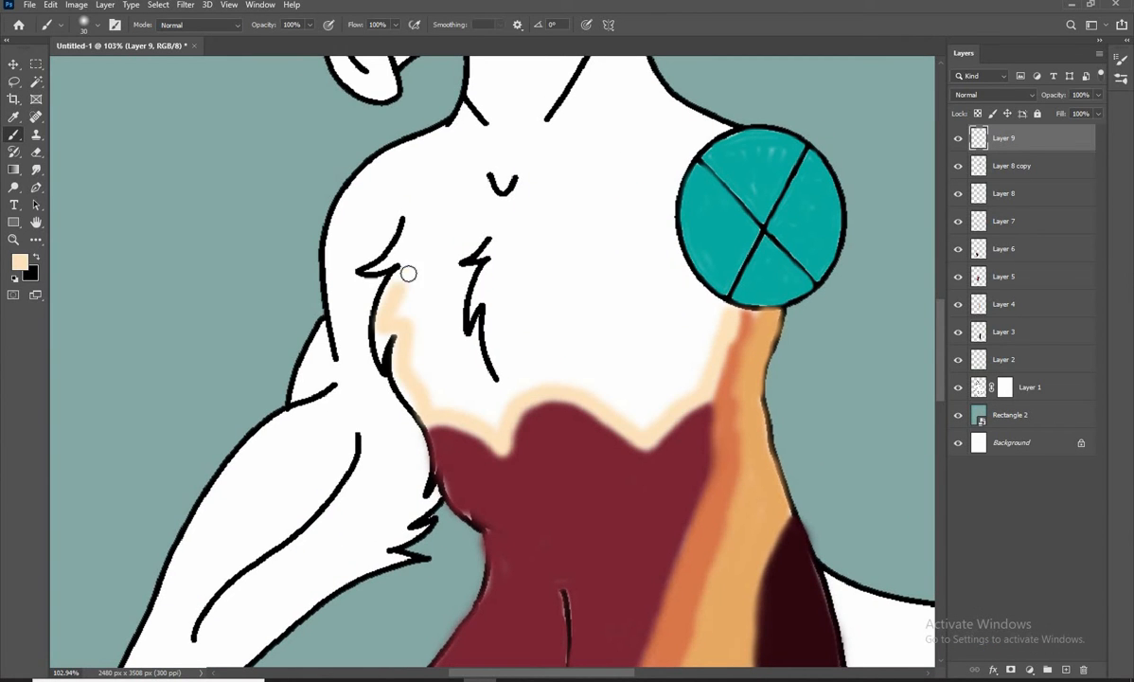
pyautogui.moveTo(554, 128); pyautogui.dragTo(474, 242)
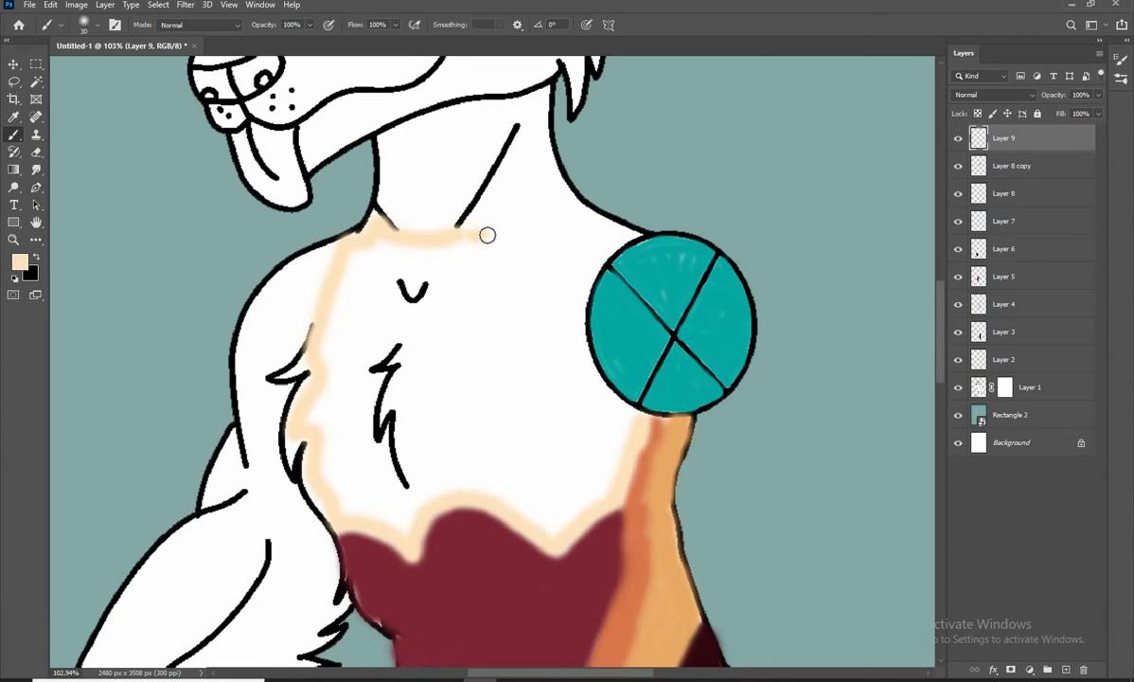
# Fill the side of the chest next to the teal circle with cream, up to the shoulder line
pyautogui.moveTo(606, 229); pyautogui.dragTo(584, 285)
pyautogui.moveTo(584, 285)
pyautogui.mouseDown()
pyautogui.moveTo(575, 188)
pyautogui.moveTo(611, 309)
pyautogui.mouseUp()
pyautogui.moveTo(557, 355)
pyautogui.mouseDown()
pyautogui.moveTo(598, 344)
pyautogui.moveTo(578, 396)
pyautogui.moveTo(386, 313)
pyautogui.moveTo(556, 188)
pyautogui.moveTo(532, 167)
pyautogui.moveTo(524, 360)
pyautogui.moveTo(561, 266)
pyautogui.mouseUp()
pyautogui.press(']')
pyautogui.press(']')
pyautogui.press(']')
pyautogui.press(']')
pyautogui.press(']')
# Paint cream closely around the central chest fur mark with a smaller brush, undoing the stray stroke
pyautogui.scroll(3, 388, 356)
pyautogui.press('[')
pyautogui.press('[')
pyautogui.press('[')
pyautogui.press('[')
pyautogui.press('[')
pyautogui.press('[')
pyautogui.press('[')
pyautogui.press('[')
pyautogui.moveTo(620, 355); pyautogui.dragTo(596, 228)
pyautogui.moveTo(596, 341)
pyautogui.mouseDown()
pyautogui.moveTo(580, 322)
pyautogui.moveTo(532, 345)
pyautogui.moveTo(544, 413)
pyautogui.mouseUp()
pyautogui.hotkey('ctrl', 'z')
pyautogui.press('[')
pyautogui.press('[')
pyautogui.moveTo(542, 400); pyautogui.dragTo(530, 314)
pyautogui.moveTo(549, 238)
pyautogui.mouseDown()
pyautogui.moveTo(469, 263)
pyautogui.moveTo(480, 292)
pyautogui.mouseUp()
# Fill the chest between the armpit fur and the central fur mark with cream, continuing up towards the neck
pyautogui.press(']')
pyautogui.press(']')
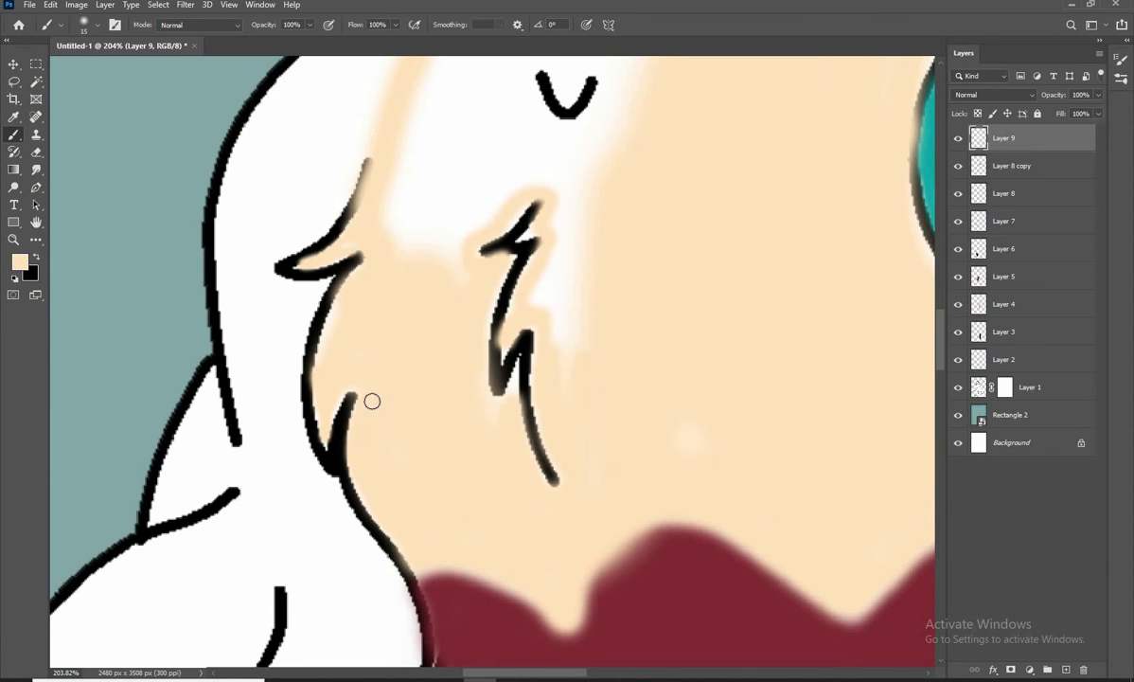
pyautogui.moveTo(402, 532); pyautogui.dragTo(398, 379)
pyautogui.moveTo(484, 357)
pyautogui.mouseDown()
pyautogui.moveTo(395, 538)
pyautogui.moveTo(469, 275)
pyautogui.mouseUp()
pyautogui.press(']')
pyautogui.press(']')
pyautogui.press(']')
pyautogui.press(']')
pyautogui.press(']')
pyautogui.press(']')
pyautogui.press(']')
pyautogui.moveTo(410, 165); pyautogui.dragTo(398, 351)
pyautogui.moveTo(403, 377); pyautogui.dragTo(337, 233)
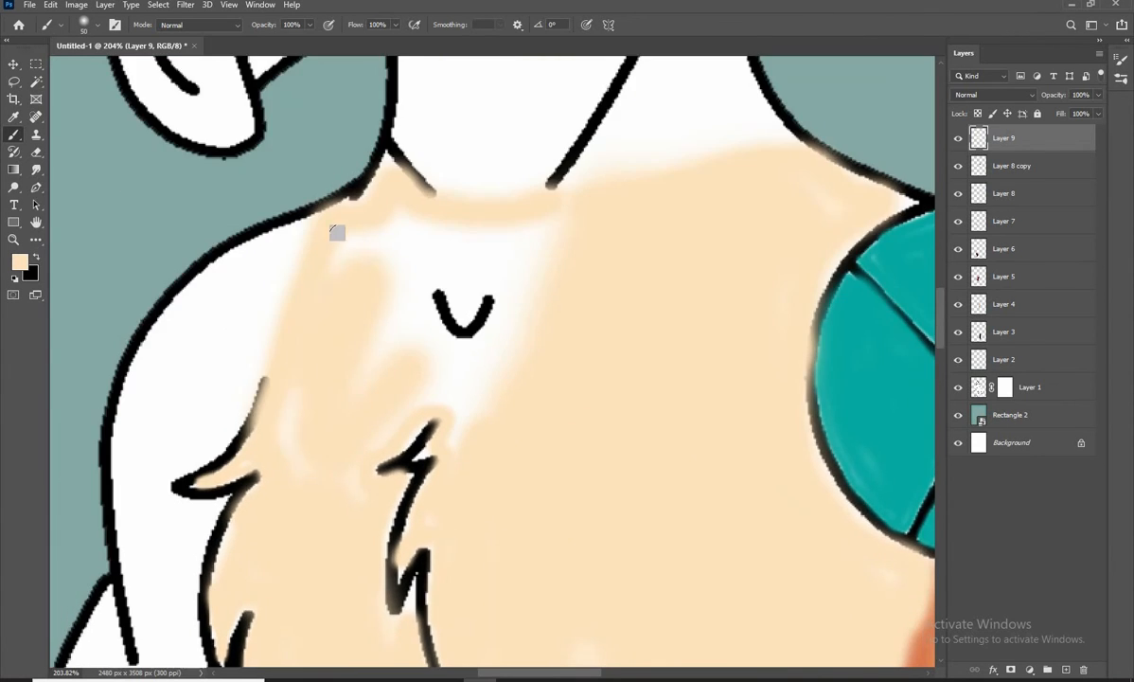
pyautogui.moveTo(331, 474); pyautogui.dragTo(352, 313)
pyautogui.moveTo(256, 431); pyautogui.dragTo(241, 367)
pyautogui.moveTo(437, 213)
pyautogui.mouseDown()
pyautogui.moveTo(339, 306)
pyautogui.moveTo(448, 162)
pyautogui.moveTo(386, 247)
pyautogui.mouseUp()
# Cover the remaining white around the V-shaped collarbone mark with cream and touch up the chest's edges
pyautogui.press(']')
pyautogui.press(']')
pyautogui.press(']')
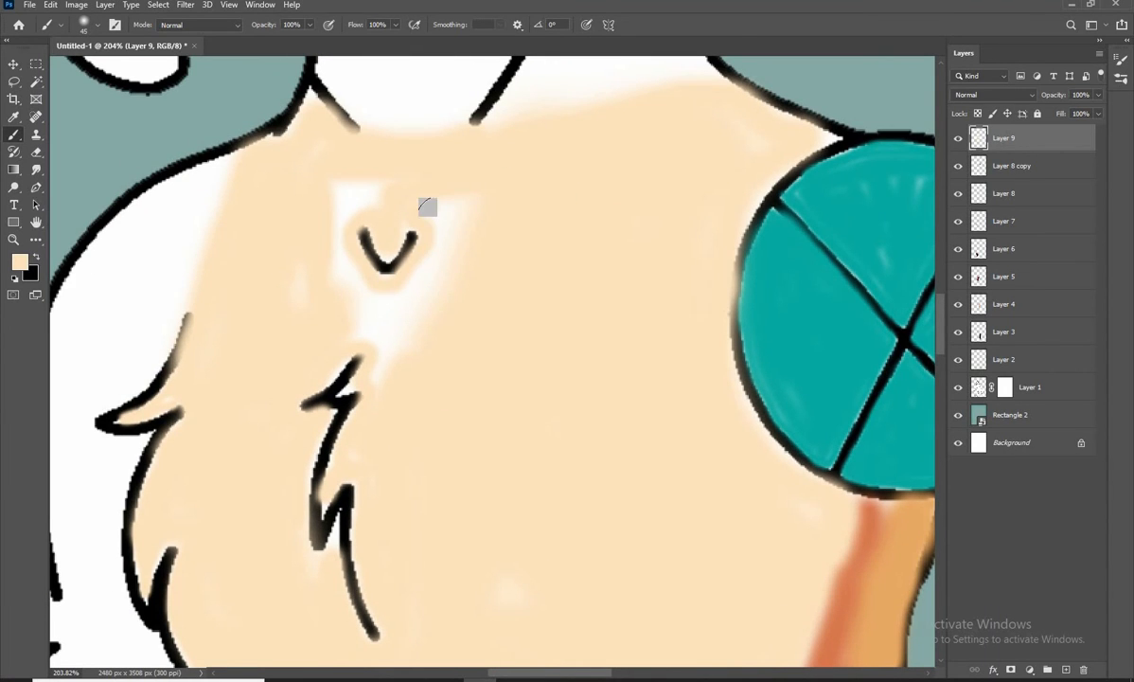
pyautogui.press('[')
pyautogui.moveTo(428, 207)
pyautogui.mouseDown()
pyautogui.moveTo(413, 314)
pyautogui.moveTo(307, 142)
pyautogui.mouseUp()
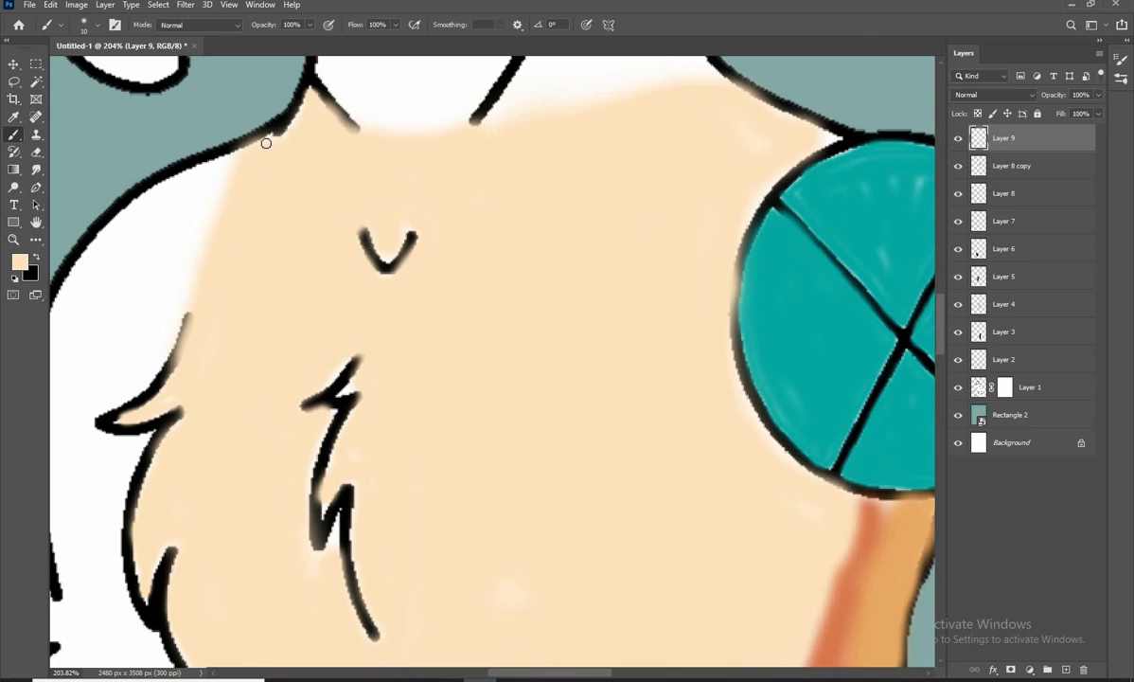
pyautogui.scroll(-5, 549, 350)
pyautogui.scroll(4, 583, 122)
pyautogui.press(']')
pyautogui.press(']')
pyautogui.press(']')
pyautogui.press(']')
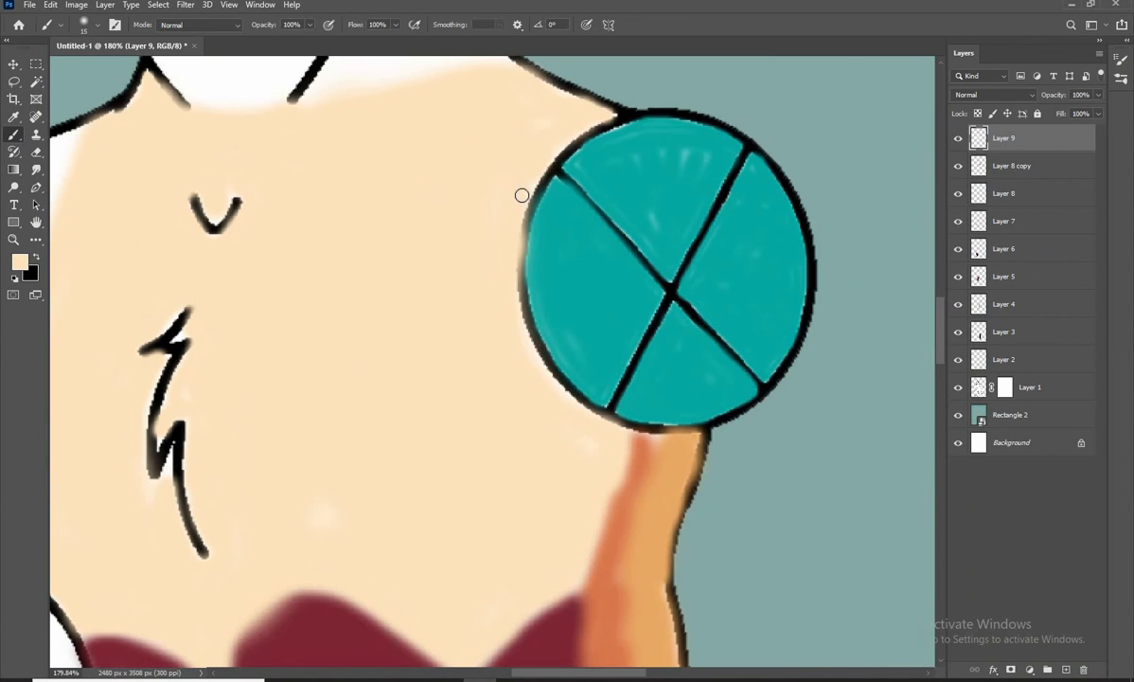
# Add a new layer above the chest layer and sample the light orange from the hip stripe as the brush colour
pyautogui.scroll(-6, 493, 451)
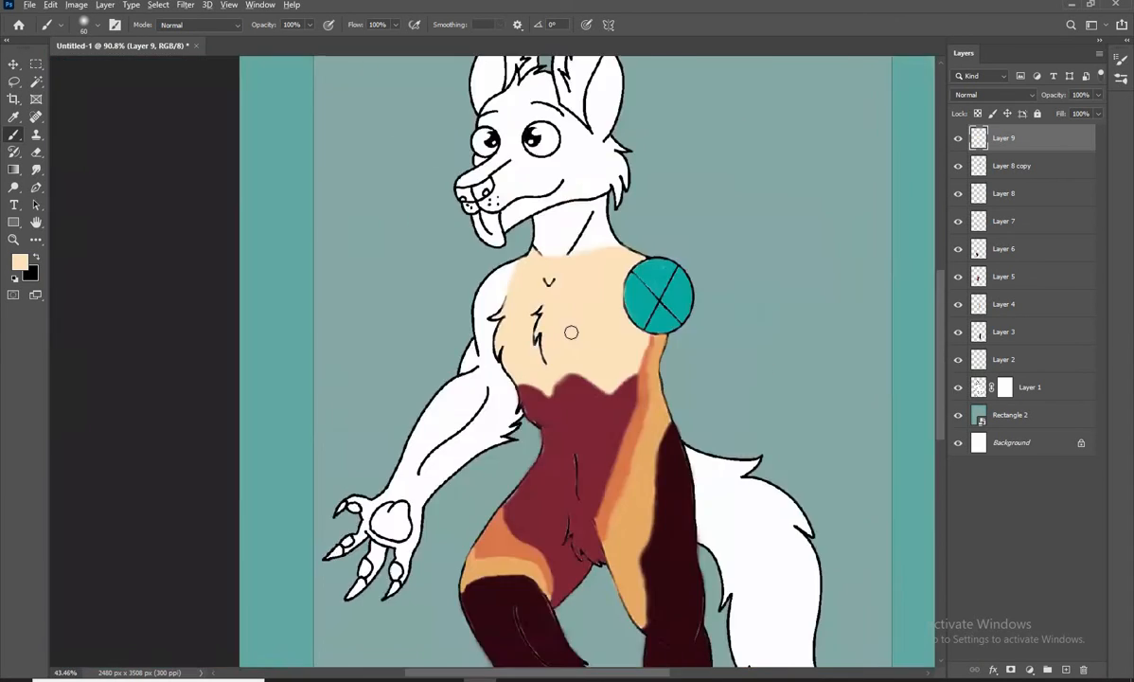
pyautogui.scroll(3, 508, 282)
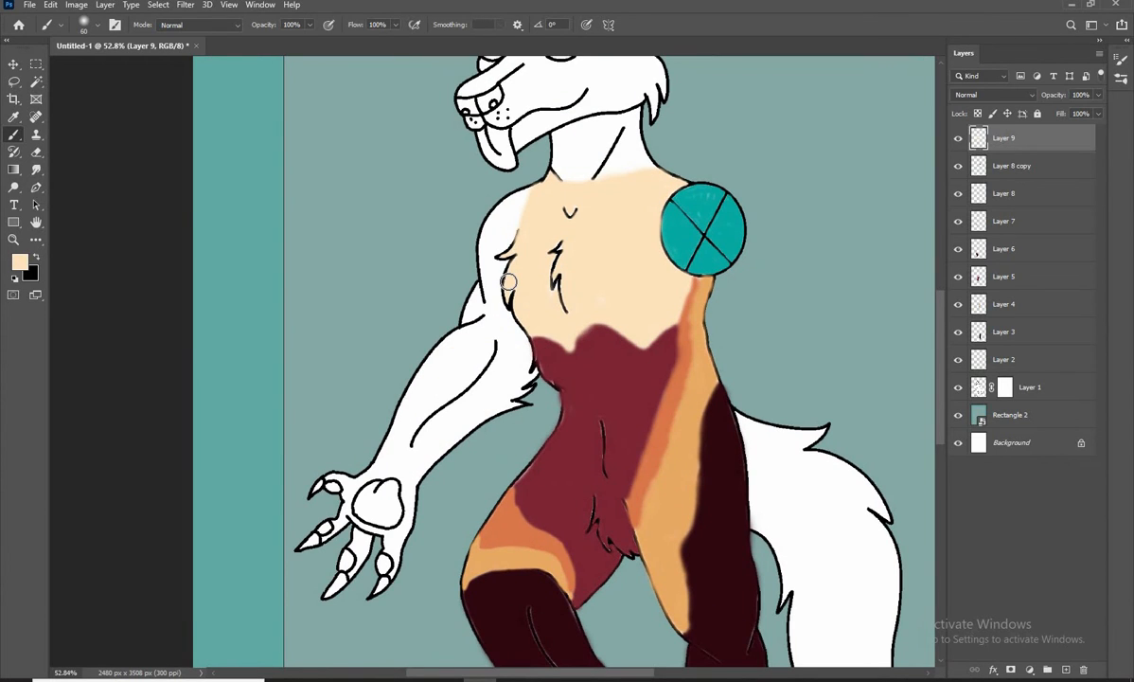
pyautogui.click(1066, 669)
pyautogui.click(20, 262)
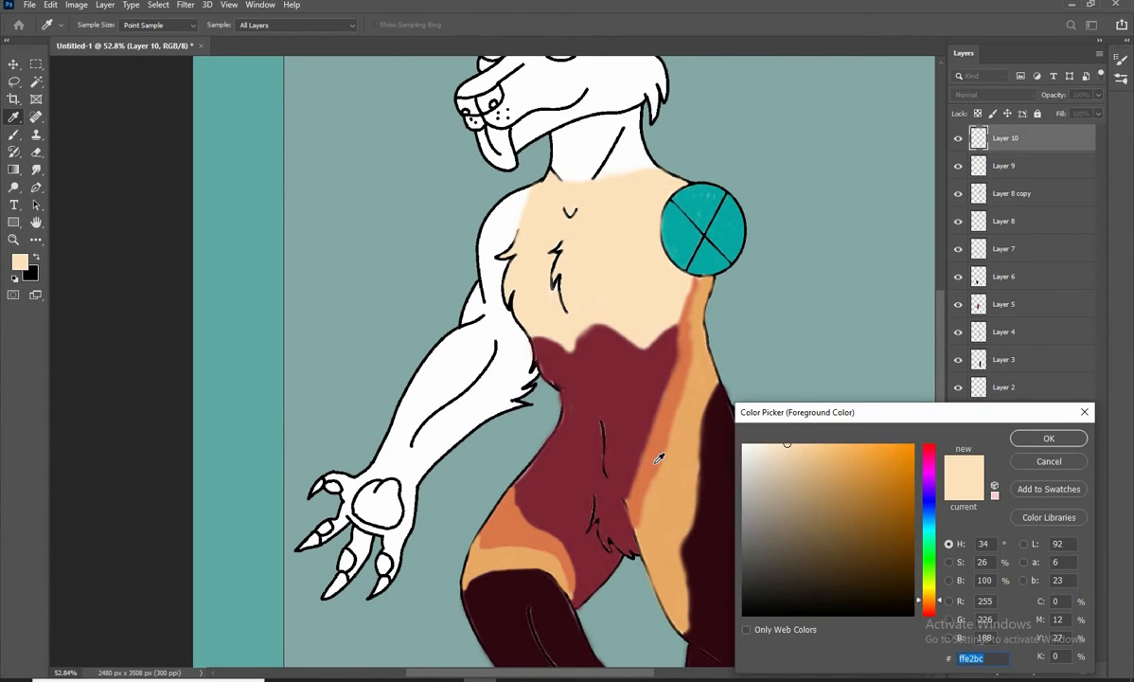
pyautogui.click(666, 457)
pyautogui.click(1049, 437)
# Paint the shoulder and outline the upper arm in light orange, including the jagged edge at the elbow
pyautogui.scroll(4, 485, 331)
pyautogui.moveTo(460, 308); pyautogui.dragTo(449, 320)
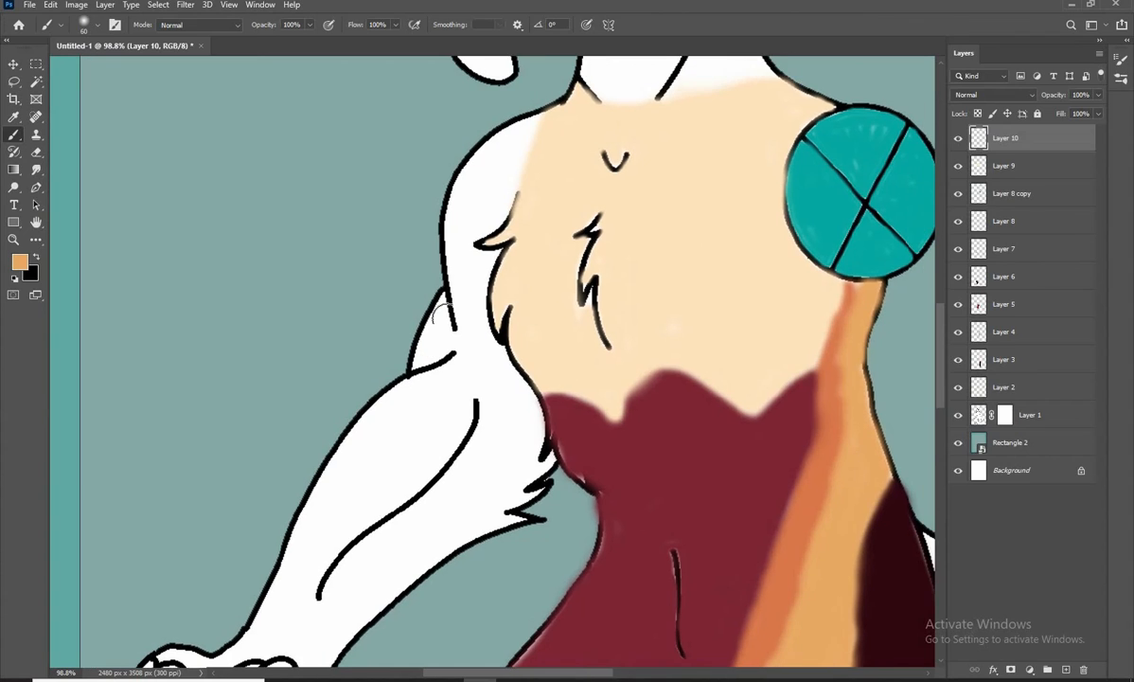
pyautogui.press('[')
pyautogui.press('[')
pyautogui.press('[')
pyautogui.press('[')
pyautogui.press('[')
pyautogui.moveTo(536, 116)
pyautogui.mouseDown()
pyautogui.moveTo(458, 196)
pyautogui.moveTo(451, 288)
pyautogui.moveTo(462, 333)
pyautogui.moveTo(423, 333)
pyautogui.moveTo(452, 348)
pyautogui.moveTo(539, 453)
pyautogui.moveTo(477, 278)
pyautogui.moveTo(479, 309)
pyautogui.moveTo(473, 254)
pyautogui.moveTo(534, 132)
pyautogui.moveTo(471, 185)
pyautogui.moveTo(467, 233)
pyautogui.mouseUp()
# Fill the remaining white of the upper arm with light orange, down to the jagged elbow edge
pyautogui.press('[')
pyautogui.press(']')
pyautogui.press(']')
pyautogui.press(']')
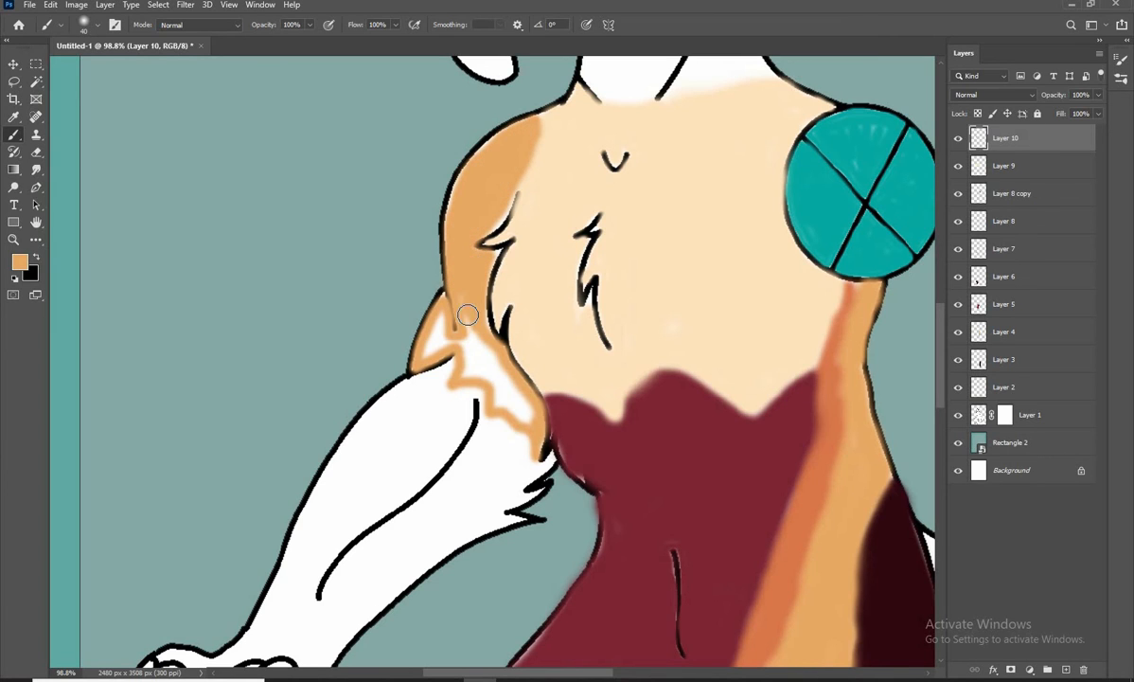
pyautogui.moveTo(468, 315); pyautogui.dragTo(492, 351)
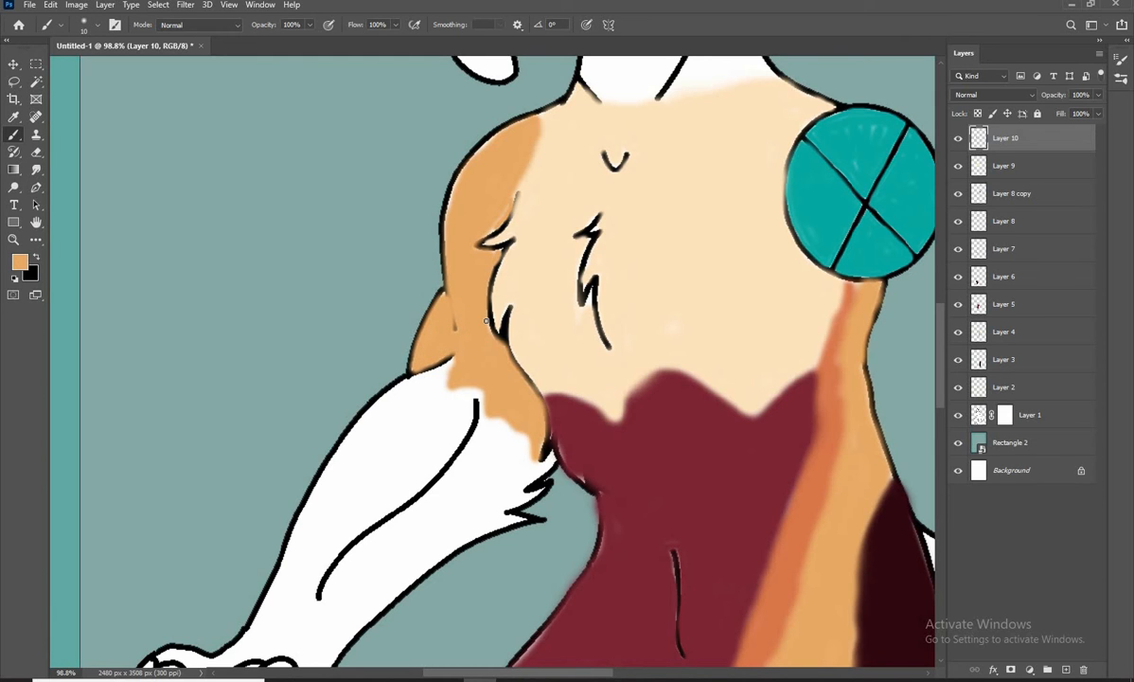
# Sample the leg's dark maroon as the brush colour and outline the forearm from the elbow to a line above the wrist
pyautogui.scroll(-5, 486, 307)
pyautogui.scroll(-1, 481, 246)
pyautogui.click(20, 262)
pyautogui.click(679, 417)
pyautogui.click(1045, 440)
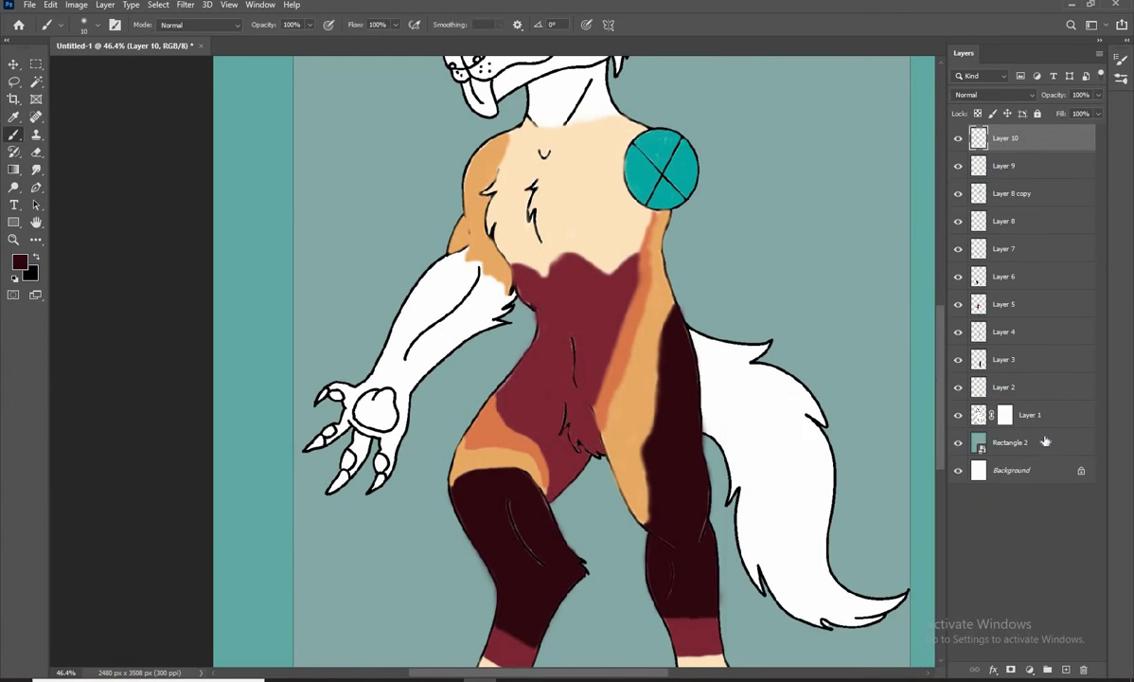
pyautogui.scroll(5, 472, 286)
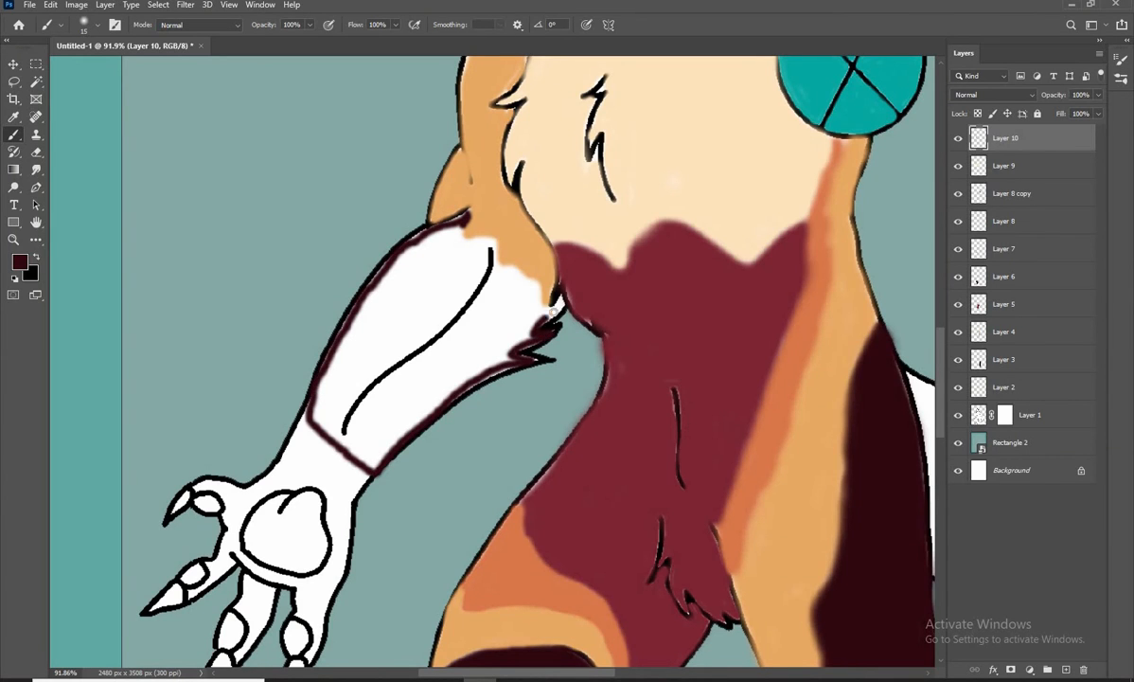
# Fill the forearm with dark maroon on both sides of its inner muscle line
pyautogui.press(']')
pyautogui.moveTo(416, 225); pyautogui.dragTo(365, 312)
pyautogui.press(']')
pyautogui.moveTo(421, 242)
pyautogui.mouseDown()
pyautogui.moveTo(435, 300)
pyautogui.moveTo(411, 278)
pyautogui.moveTo(326, 420)
pyautogui.moveTo(319, 410)
pyautogui.moveTo(356, 462)
pyautogui.moveTo(493, 345)
pyautogui.moveTo(491, 326)
pyautogui.moveTo(501, 359)
pyautogui.mouseUp()
pyautogui.press('[')
pyautogui.press('[')
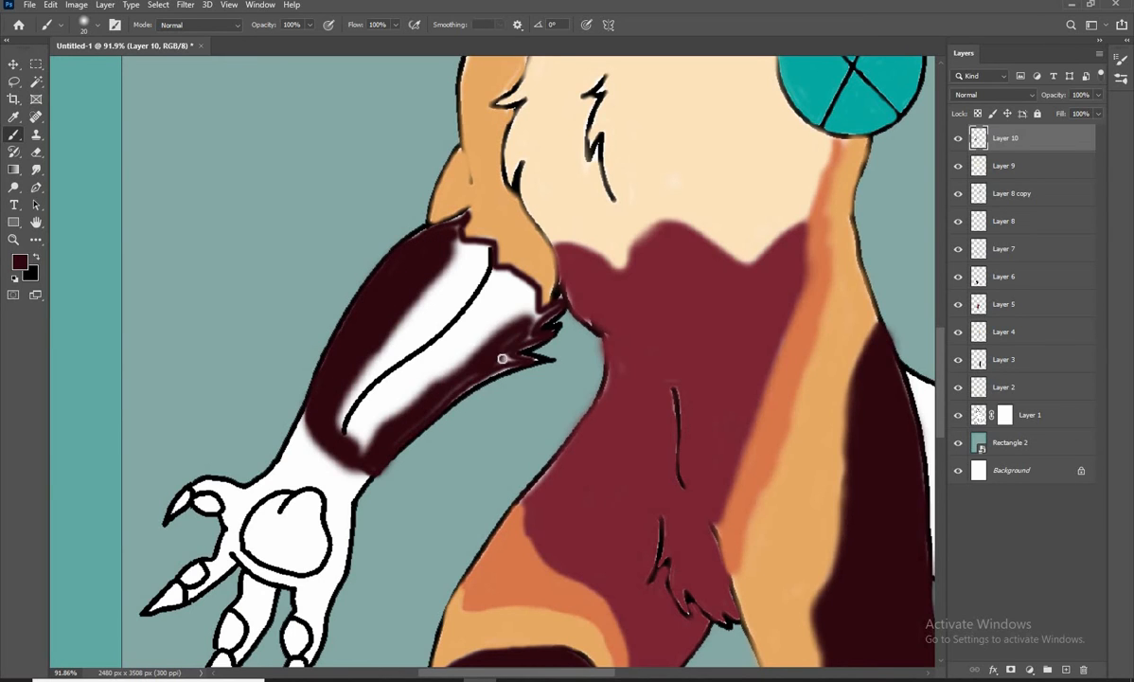
pyautogui.moveTo(416, 413)
pyautogui.mouseDown()
pyautogui.moveTo(360, 441)
pyautogui.moveTo(394, 378)
pyautogui.moveTo(488, 289)
pyautogui.moveTo(360, 418)
pyautogui.moveTo(338, 411)
pyautogui.moveTo(480, 258)
pyautogui.moveTo(453, 246)
pyautogui.moveTo(455, 230)
pyautogui.moveTo(446, 272)
pyautogui.moveTo(469, 255)
pyautogui.moveTo(349, 370)
pyautogui.mouseUp()
pyautogui.press(']')
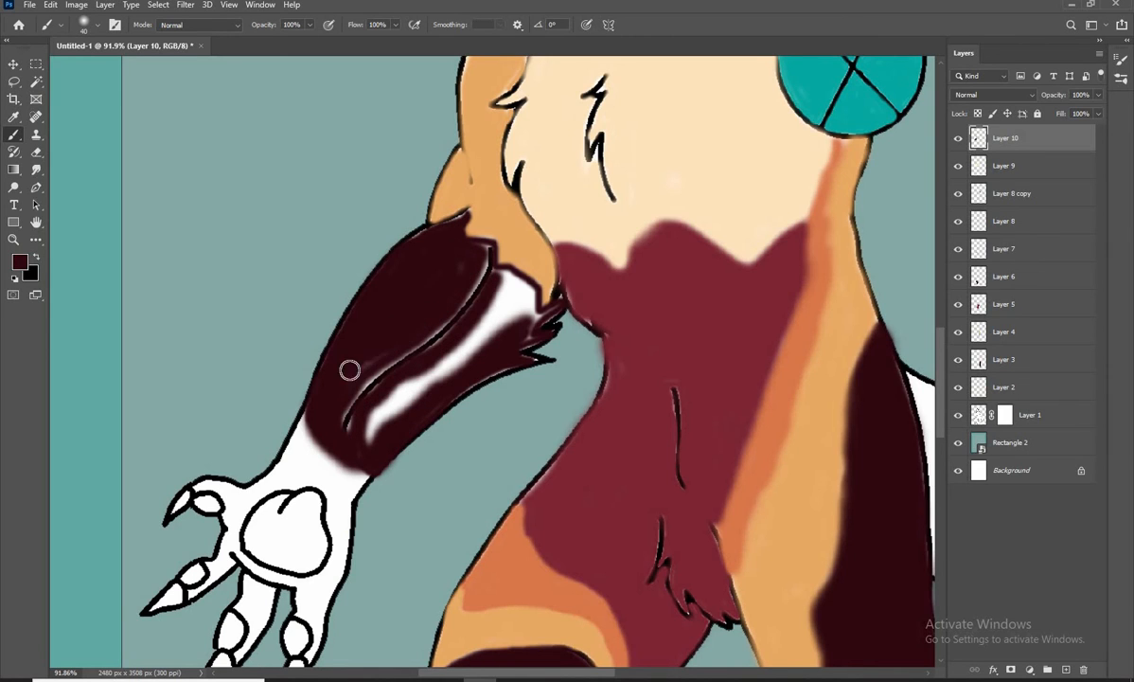
pyautogui.moveTo(439, 360); pyautogui.dragTo(374, 428)
pyautogui.moveTo(508, 281); pyautogui.dragTo(527, 342)
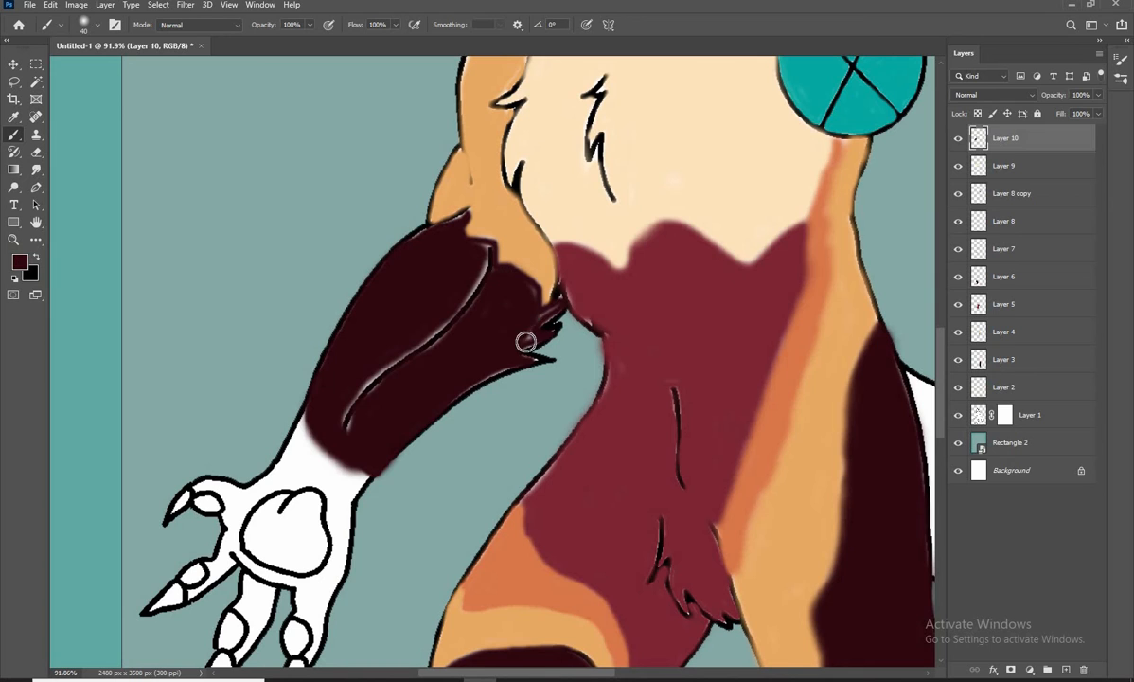
# Touch up the white gaps along the forearm's muscle line and elbow edge with a smaller dark maroon brush
pyautogui.scroll(8, 373, 404)
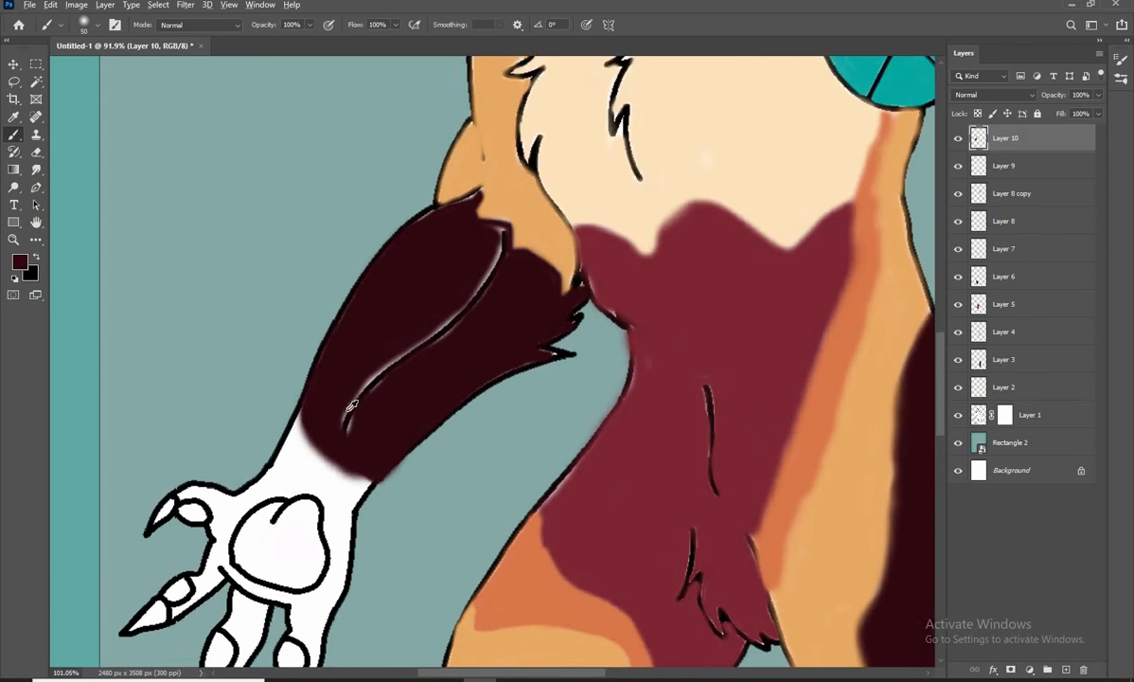
pyautogui.press('[')
pyautogui.press('[')
pyautogui.press('[')
pyautogui.press('[')
pyautogui.moveTo(598, 136); pyautogui.dragTo(548, 194)
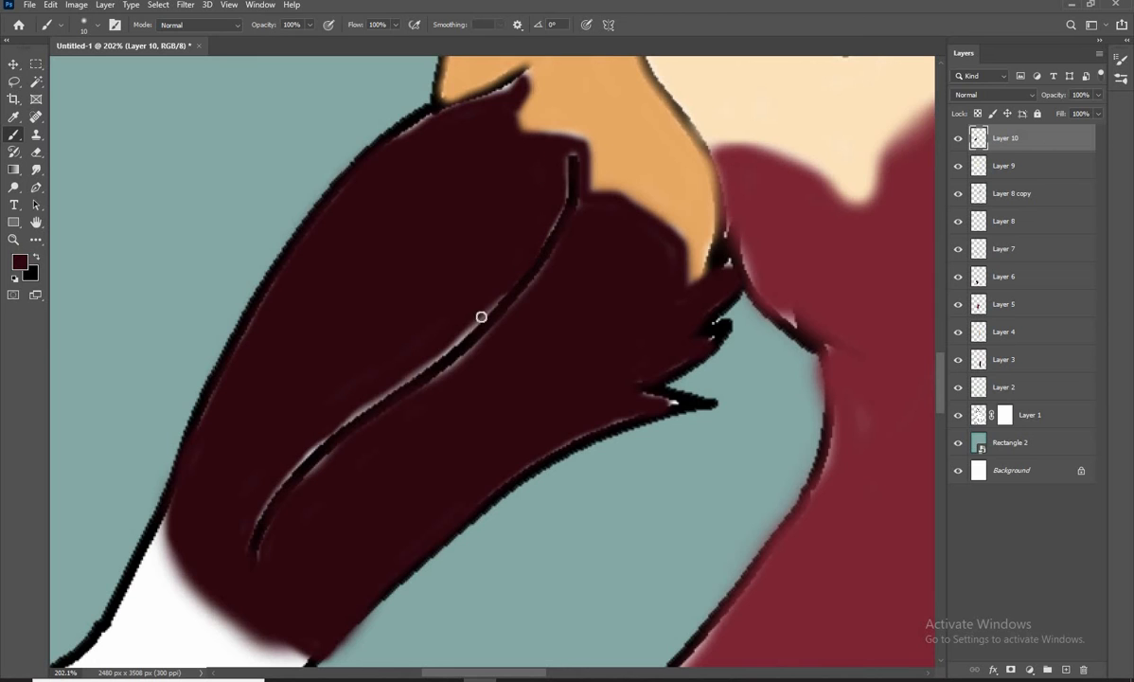
pyautogui.scroll(-8, 275, 471)
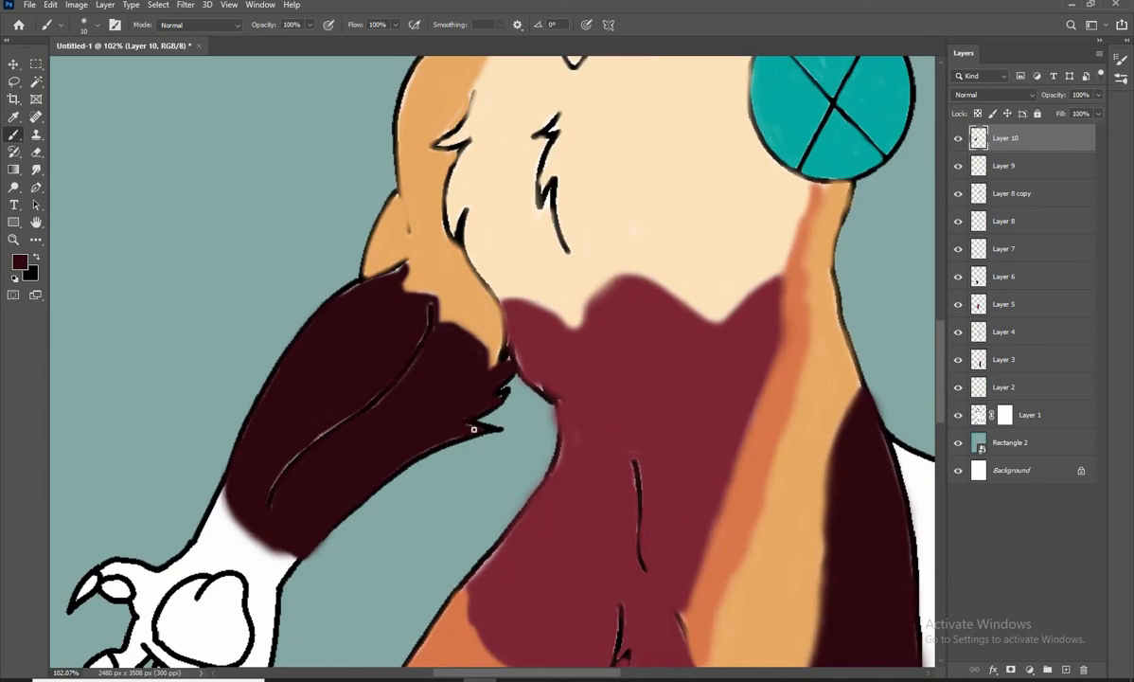
# Try extra dark maroon strokes at the top of the forearm, and undo them
pyautogui.scroll(10, 388, 244)
pyautogui.moveTo(449, 196)
pyautogui.mouseDown()
pyautogui.moveTo(432, 205)
pyautogui.moveTo(530, 211)
pyautogui.mouseUp()
pyautogui.moveTo(471, 249)
pyautogui.mouseDown()
pyautogui.moveTo(506, 219)
pyautogui.moveTo(467, 220)
pyautogui.mouseUp()
pyautogui.hotkey('ctrl', 'z')
pyautogui.hotkey('ctrl', 'z')
pyautogui.hotkey('ctrl', 'z')
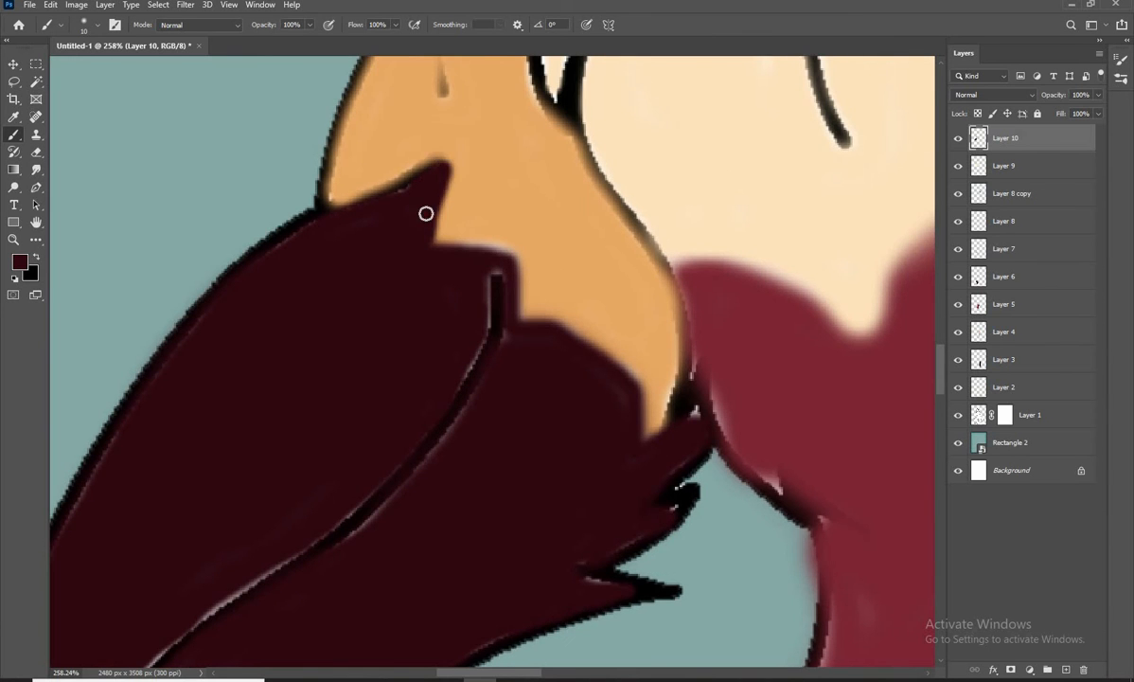
# Sample the lighter maroon from the lower-leg band as the brush colour and paint the band across the wrist
pyautogui.scroll(-15, 426, 214)
pyautogui.scroll(1, 426, 284)
pyautogui.moveTo(372, 363); pyautogui.dragTo(395, 199)
pyautogui.click(20, 261)
pyautogui.click(521, 622)
pyautogui.press('Return')
pyautogui.scroll(1, 475, 223)
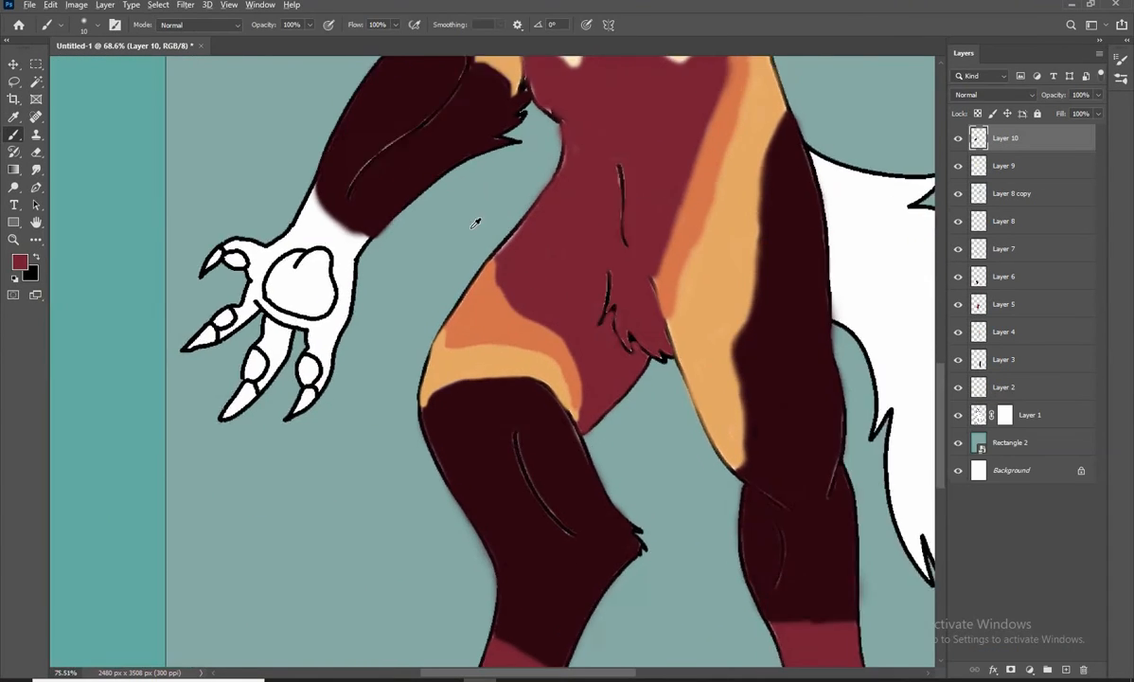
pyautogui.scroll(6, 301, 255)
pyautogui.moveTo(208, 307)
pyautogui.mouseDown()
pyautogui.moveTo(278, 190)
pyautogui.moveTo(407, 314)
pyautogui.moveTo(384, 383)
pyautogui.moveTo(283, 322)
pyautogui.moveTo(212, 310)
pyautogui.mouseUp()
pyautogui.moveTo(285, 326)
pyautogui.mouseDown()
pyautogui.moveTo(380, 389)
pyautogui.moveTo(219, 310)
pyautogui.moveTo(325, 354)
pyautogui.moveTo(427, 324)
pyautogui.moveTo(291, 240)
pyautogui.moveTo(227, 294)
pyautogui.moveTo(309, 315)
pyautogui.moveTo(367, 353)
pyautogui.mouseUp()
pyautogui.press(']')
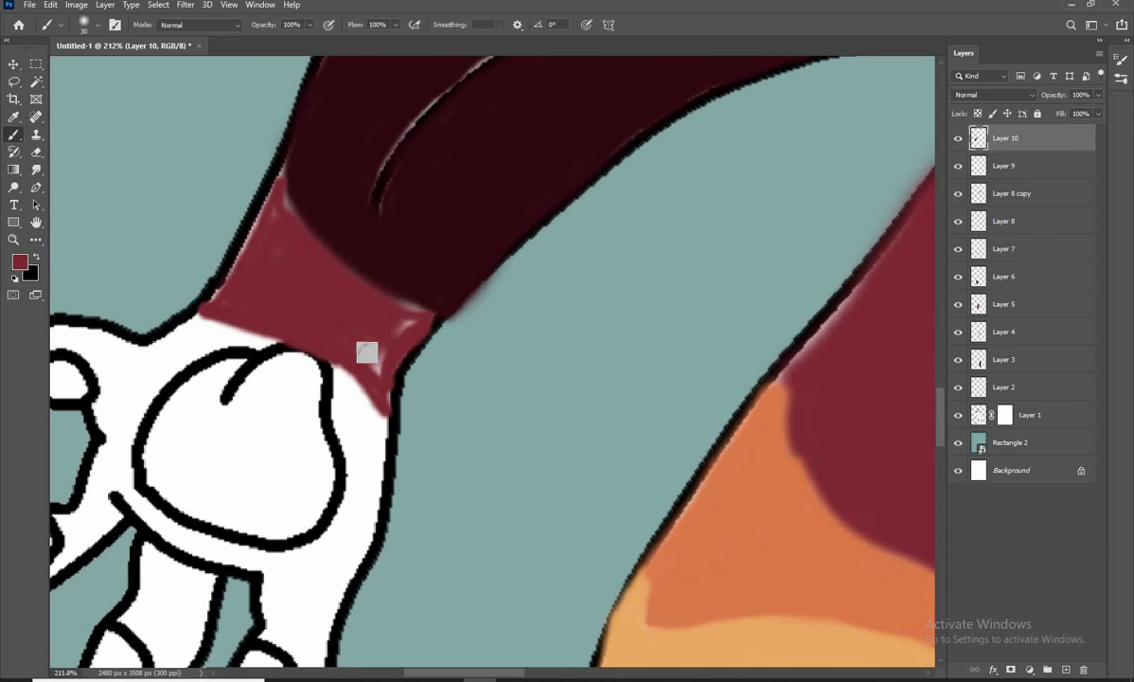
# Add a new layer above the arm layer and sample the light orange from the thigh stripe as the brush colour
pyautogui.scroll(-3, 214, 310)
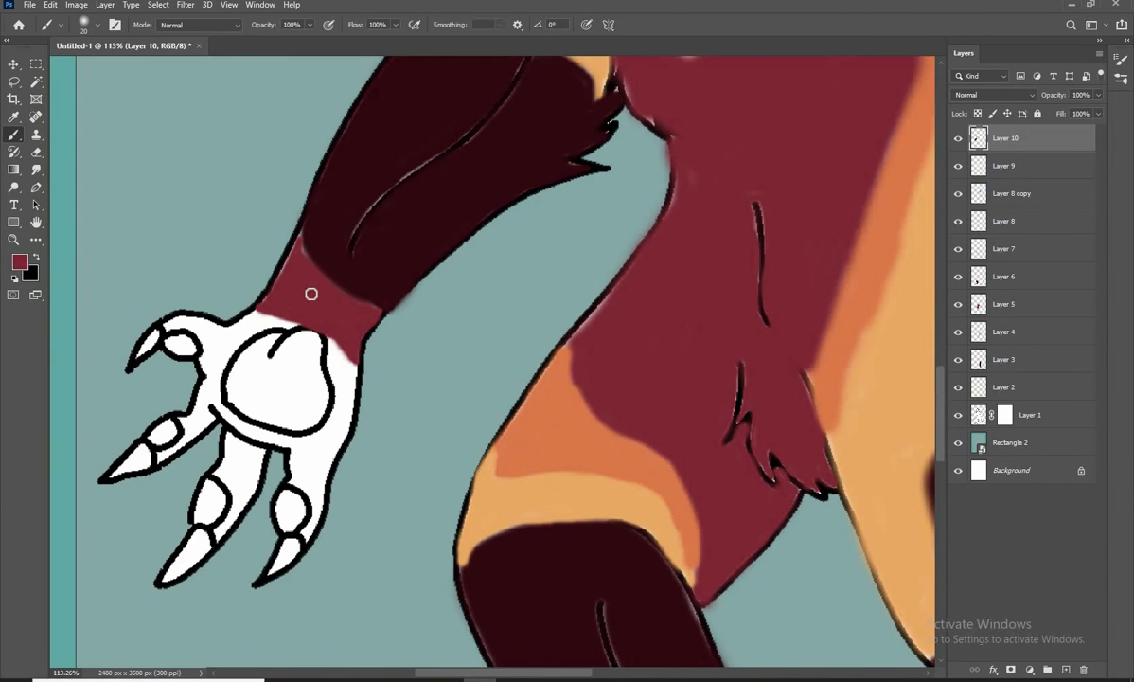
pyautogui.scroll(-2, 323, 314)
pyautogui.moveTo(333, 394); pyautogui.dragTo(318, 320)
pyautogui.click(1066, 669)
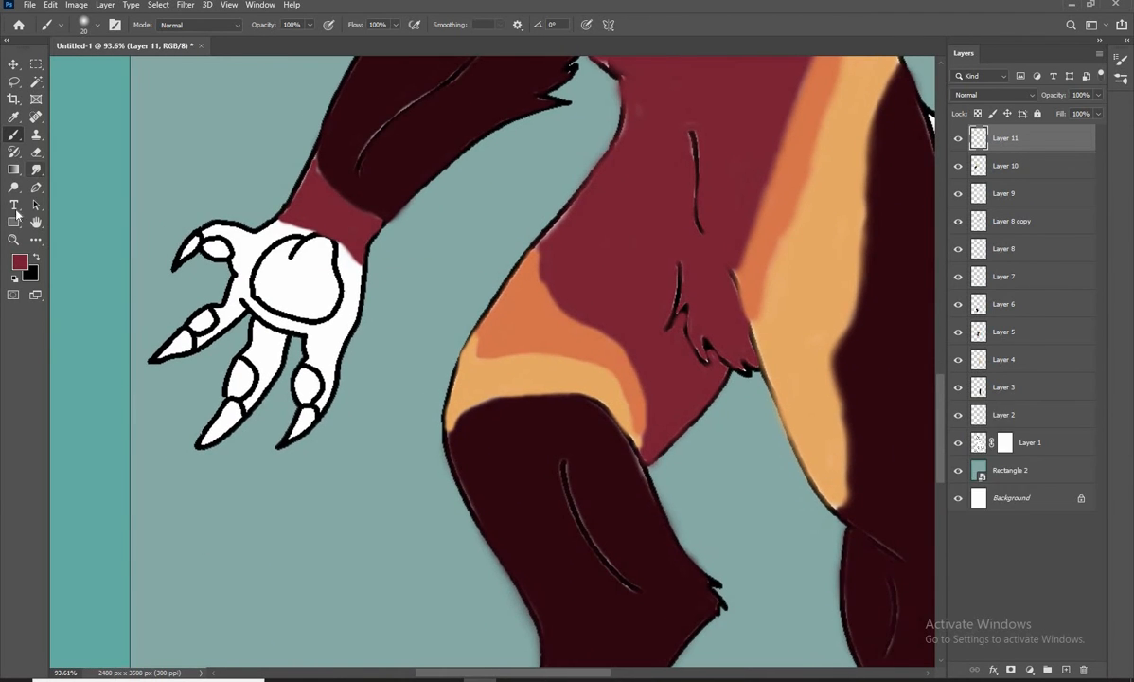
pyautogui.click(20, 261)
pyautogui.click(809, 341)
pyautogui.click(1030, 435)
# Outline the hand around the palm pad and outer finger in light orange and fill its outer side
pyautogui.scroll(3, 194, 261)
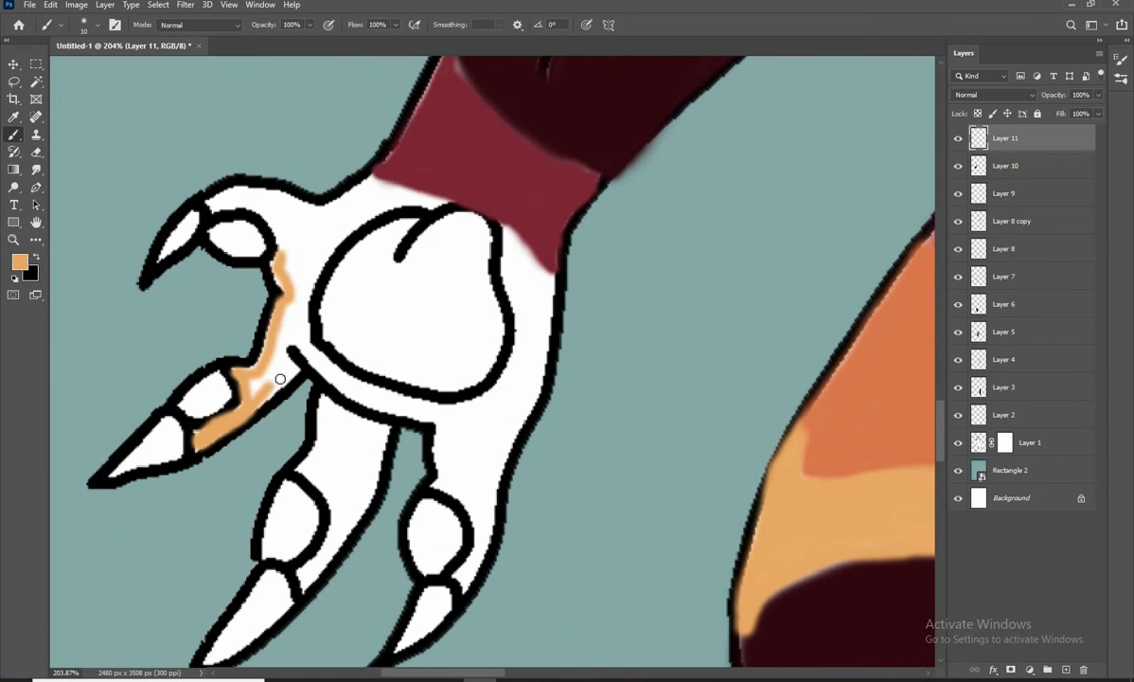
pyautogui.moveTo(284, 348); pyautogui.dragTo(431, 415)
pyautogui.moveTo(473, 507)
pyautogui.mouseDown()
pyautogui.moveTo(483, 551)
pyautogui.moveTo(505, 427)
pyautogui.moveTo(498, 468)
pyautogui.moveTo(544, 310)
pyautogui.moveTo(508, 229)
pyautogui.moveTo(506, 389)
pyautogui.moveTo(489, 400)
pyautogui.moveTo(374, 392)
pyautogui.mouseUp()
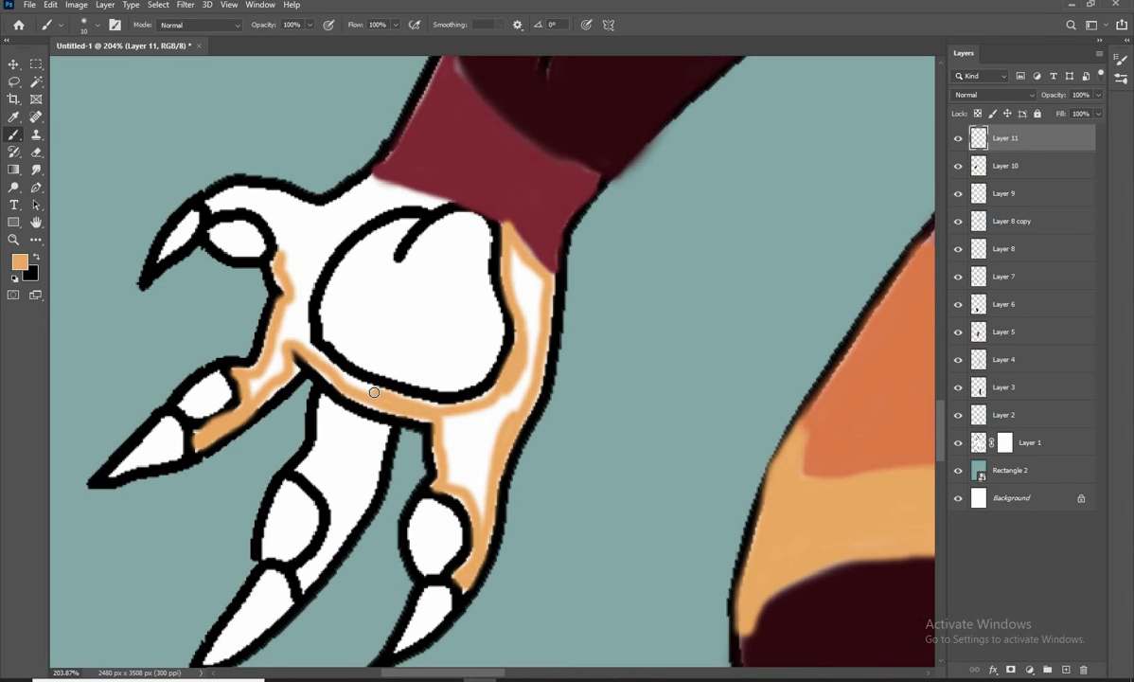
pyautogui.moveTo(468, 416)
pyautogui.mouseDown()
pyautogui.moveTo(475, 486)
pyautogui.moveTo(532, 367)
pyautogui.mouseUp()
pyautogui.moveTo(532, 367)
pyautogui.mouseDown()
pyautogui.moveTo(478, 463)
pyautogui.moveTo(524, 298)
pyautogui.mouseUp()
# Paint the thumb side of the hand and the adjoining finger in light orange, filling the white gaps
pyautogui.press('p')
pyautogui.click(13, 136)
pyautogui.press('[')
pyautogui.moveTo(435, 199)
pyautogui.mouseDown()
pyautogui.moveTo(477, 229)
pyautogui.moveTo(365, 265)
pyautogui.moveTo(361, 248)
pyautogui.moveTo(248, 230)
pyautogui.moveTo(330, 347)
pyautogui.mouseUp()
pyautogui.press('[')
pyautogui.press(']')
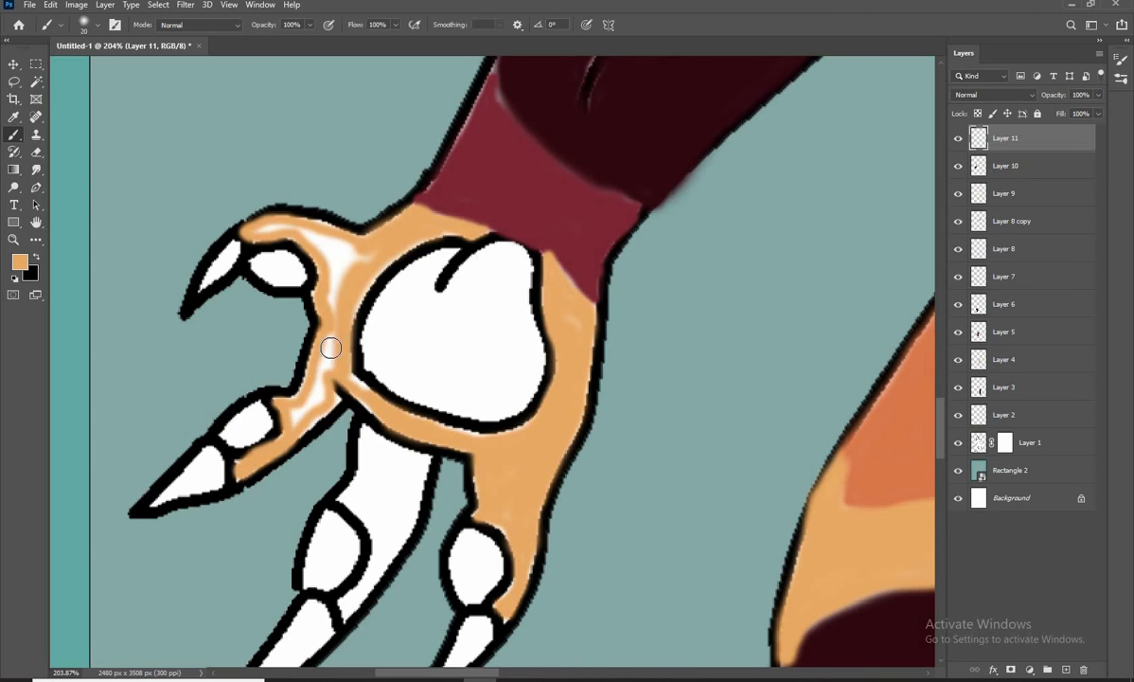
pyautogui.moveTo(344, 277); pyautogui.dragTo(264, 222)
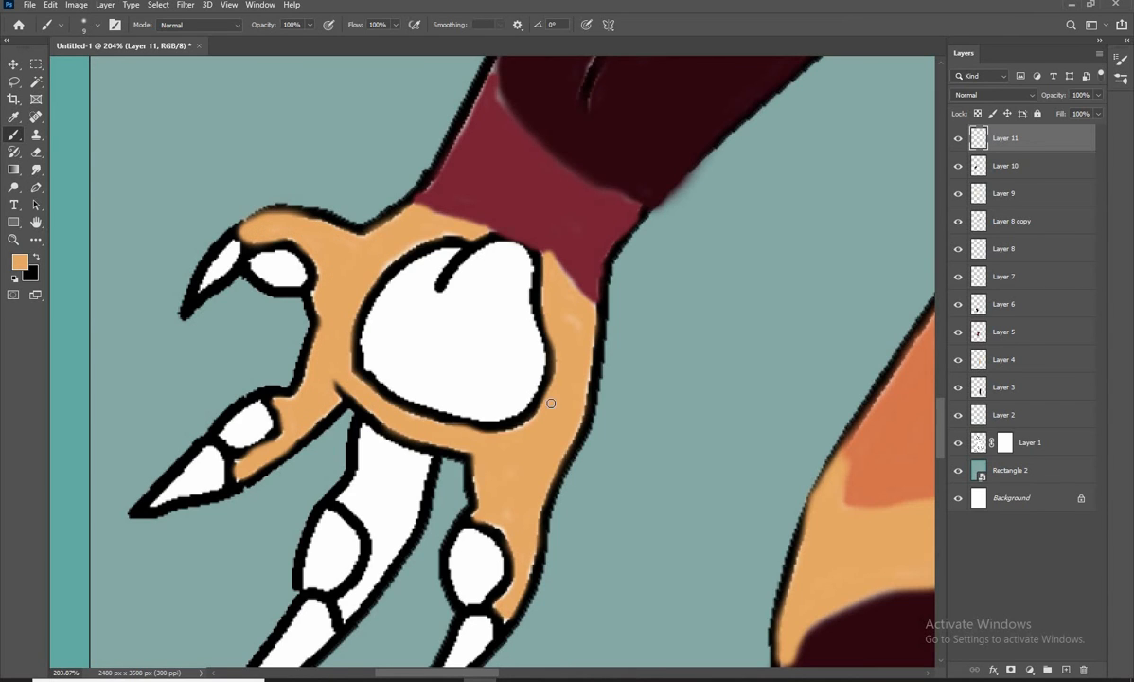
# Fill the hand's middle finger with light orange, leaving its pad and claw white
pyautogui.press(']')
pyautogui.press(']')
pyautogui.moveTo(527, 418); pyautogui.dragTo(511, 319)
pyautogui.moveTo(349, 330)
pyautogui.mouseDown()
pyautogui.moveTo(407, 359)
pyautogui.moveTo(378, 443)
pyautogui.moveTo(328, 510)
pyautogui.moveTo(362, 436)
pyautogui.moveTo(369, 390)
pyautogui.mouseUp()
pyautogui.press(']')
pyautogui.press(']')
pyautogui.press(']')
# Choose a light green as the brush colour and outline and fill the hand's palm pad with it
pyautogui.scroll(-1, 366, 393)
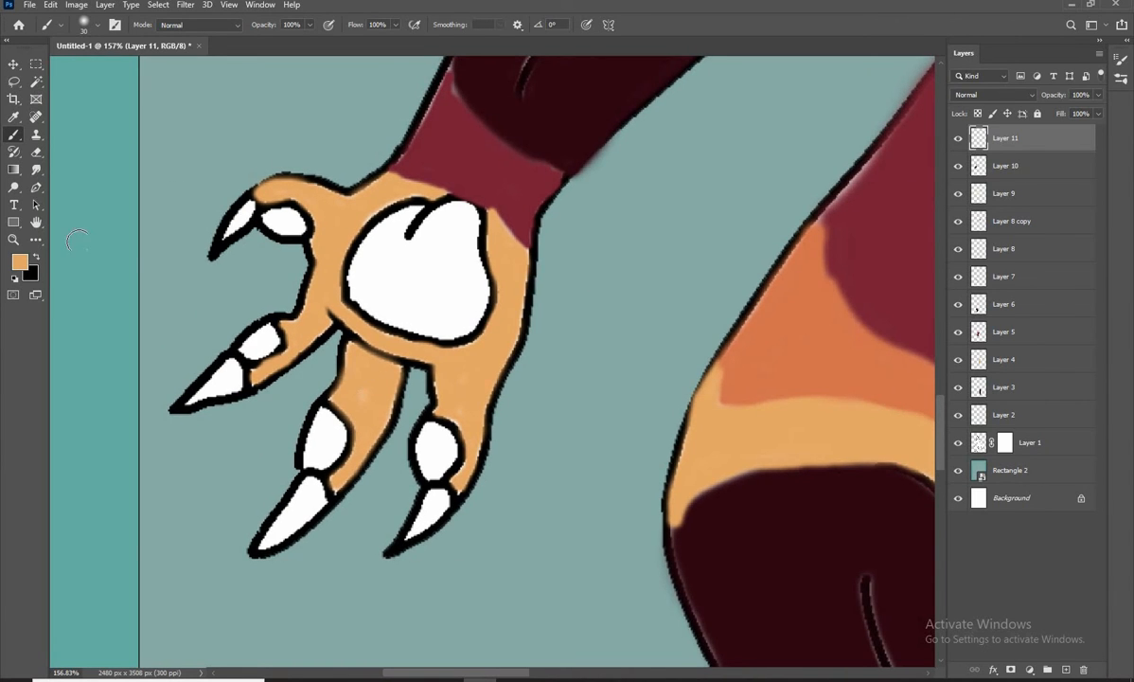
pyautogui.scroll(-3, 324, 375)
pyautogui.click(19, 262)
pyautogui.moveTo(880, 411); pyautogui.dragTo(880, 231)
pyautogui.moveTo(930, 419); pyautogui.dragTo(929, 378)
pyautogui.click(832, 299)
pyautogui.press('Return')
pyautogui.scroll(3, 309, 349)
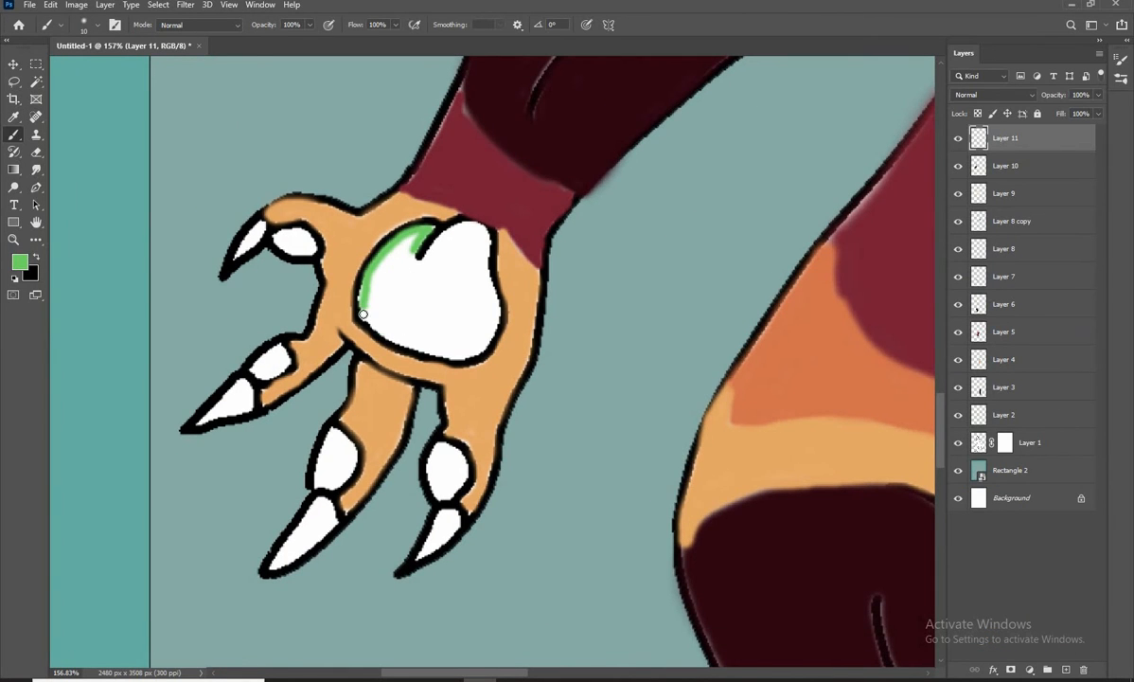
pyautogui.moveTo(363, 313)
pyautogui.mouseDown()
pyautogui.moveTo(485, 276)
pyautogui.moveTo(484, 304)
pyautogui.moveTo(430, 283)
pyautogui.moveTo(443, 304)
pyautogui.moveTo(396, 295)
pyautogui.mouseUp()
pyautogui.press(']')
pyautogui.moveTo(389, 325); pyautogui.dragTo(471, 312)
# Fill the pads of the thumb and the adjoining finger with the light green
pyautogui.scroll(3, 465, 307)
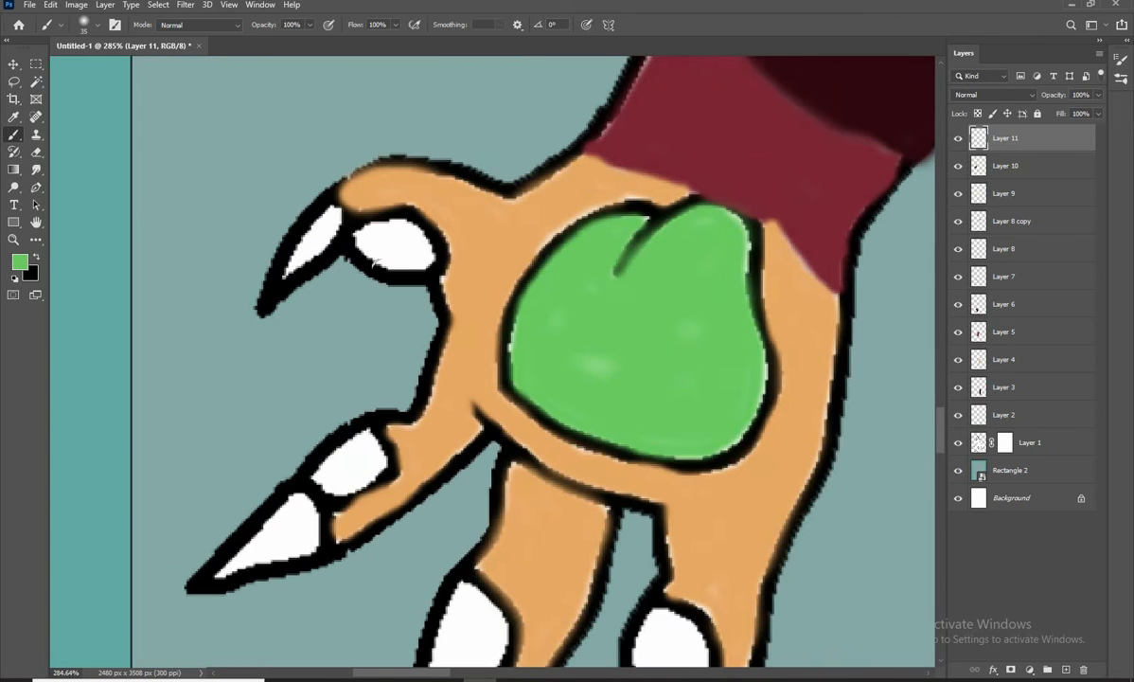
pyautogui.moveTo(371, 229)
pyautogui.mouseDown()
pyautogui.moveTo(426, 262)
pyautogui.moveTo(368, 231)
pyautogui.moveTo(419, 275)
pyautogui.moveTo(372, 232)
pyautogui.moveTo(427, 254)
pyautogui.moveTo(370, 251)
pyautogui.moveTo(411, 225)
pyautogui.moveTo(375, 232)
pyautogui.mouseUp()
pyautogui.hotkey('ctrl', 'z')
pyautogui.press(']')
# Fill the pads of the middle finger and the outer finger with the light green
pyautogui.press(']')
pyautogui.press(']')
pyautogui.moveTo(356, 457)
pyautogui.mouseDown()
pyautogui.moveTo(316, 325)
pyautogui.moveTo(341, 326)
pyautogui.moveTo(300, 331)
pyautogui.moveTo(322, 333)
pyautogui.mouseUp()
pyautogui.moveTo(422, 455); pyautogui.dragTo(402, 328)
pyautogui.moveTo(405, 331)
pyautogui.mouseDown()
pyautogui.moveTo(381, 418)
pyautogui.moveTo(431, 400)
pyautogui.moveTo(407, 335)
pyautogui.moveTo(385, 398)
pyautogui.moveTo(422, 371)
pyautogui.mouseUp()
pyautogui.press(']')
pyautogui.press(']')
pyautogui.press('[')
pyautogui.moveTo(503, 393); pyautogui.dragTo(396, 386)
pyautogui.press(']')
pyautogui.press(']')
pyautogui.press(']')
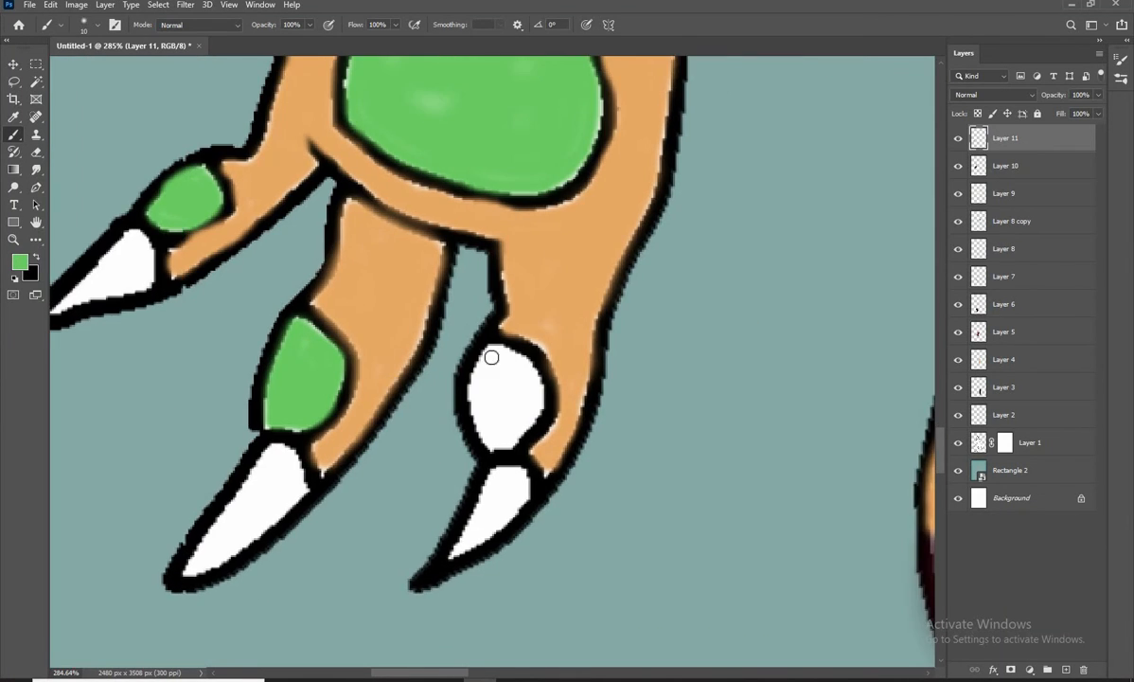
pyautogui.moveTo(488, 357)
pyautogui.mouseDown()
pyautogui.moveTo(480, 424)
pyautogui.moveTo(527, 422)
pyautogui.moveTo(501, 353)
pyautogui.moveTo(492, 383)
pyautogui.mouseUp()
pyautogui.scroll(-6, 385, 392)
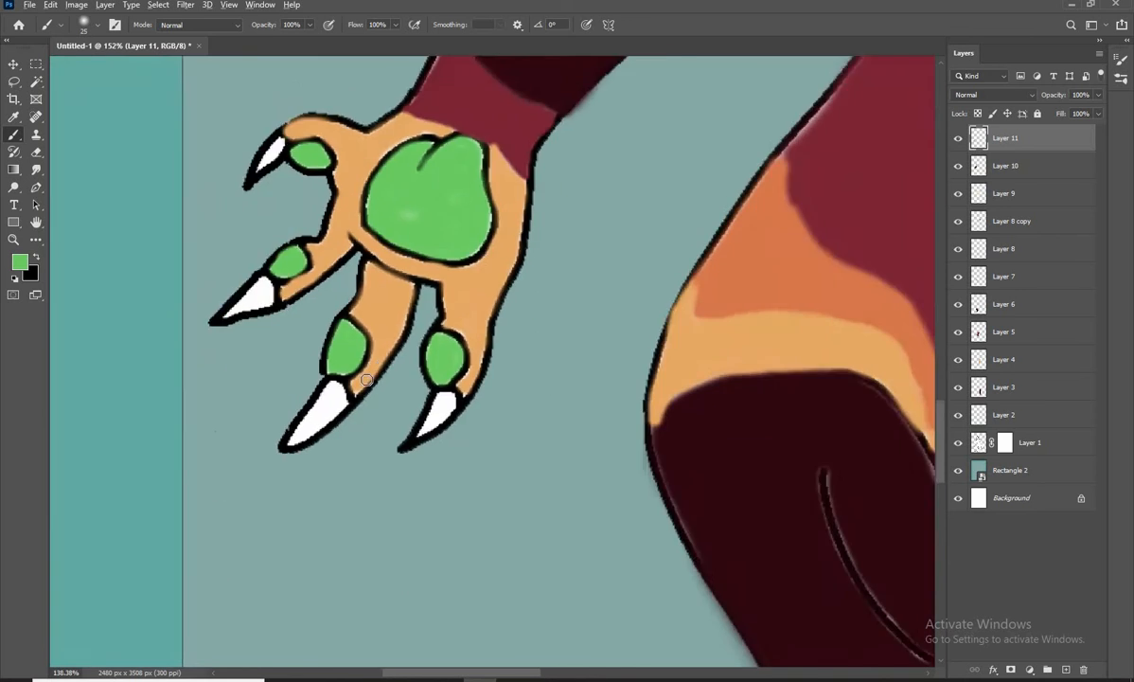
# Change the brush colour to a bluish teal green for the hand's claws
pyautogui.moveTo(385, 392); pyautogui.dragTo(242, 142)
pyautogui.click(20, 262)
pyautogui.click(449, 622)
pyautogui.click(1040, 255)
pyautogui.scroll(5, 218, 137)
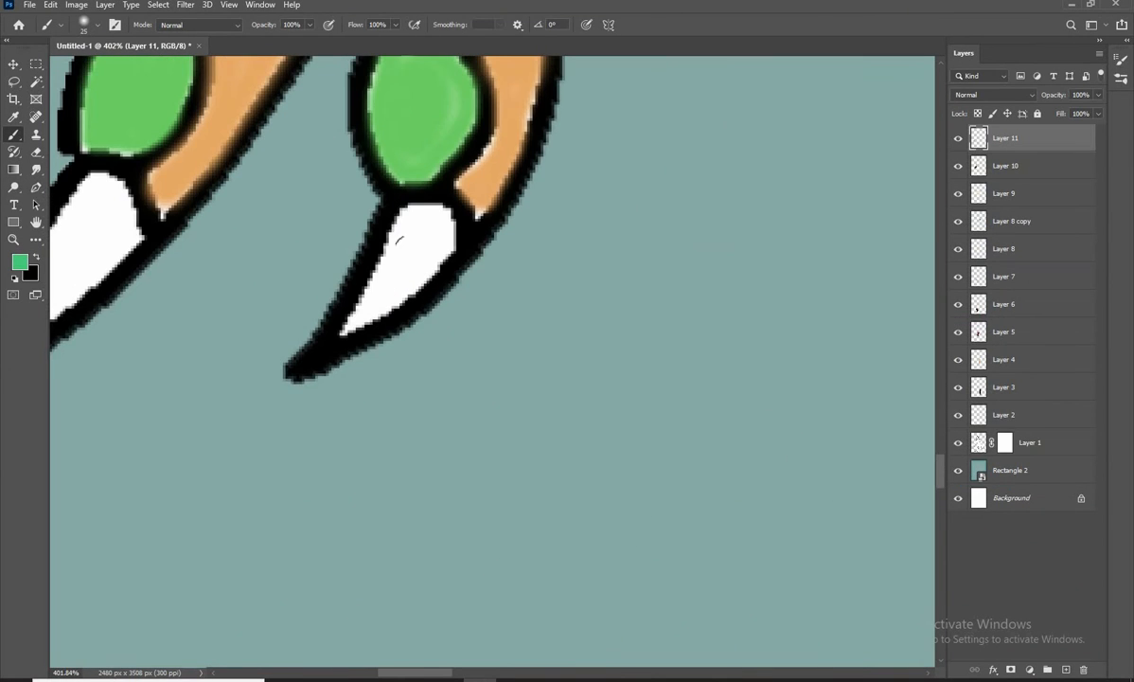
pyautogui.hotkey('ctrl', 'z')
pyautogui.click(21, 262)
pyautogui.moveTo(919, 363); pyautogui.dragTo(919, 353)
pyautogui.click(1045, 256)
# Fill the claws of the outer finger and the middle finger with teal green
pyautogui.press('[')
pyautogui.press('[')
pyautogui.moveTo(407, 217)
pyautogui.mouseDown()
pyautogui.moveTo(357, 313)
pyautogui.moveTo(436, 211)
pyautogui.moveTo(372, 309)
pyautogui.moveTo(417, 284)
pyautogui.mouseUp()
pyautogui.scroll(-3, 418, 290)
pyautogui.scroll(5, 286, 292)
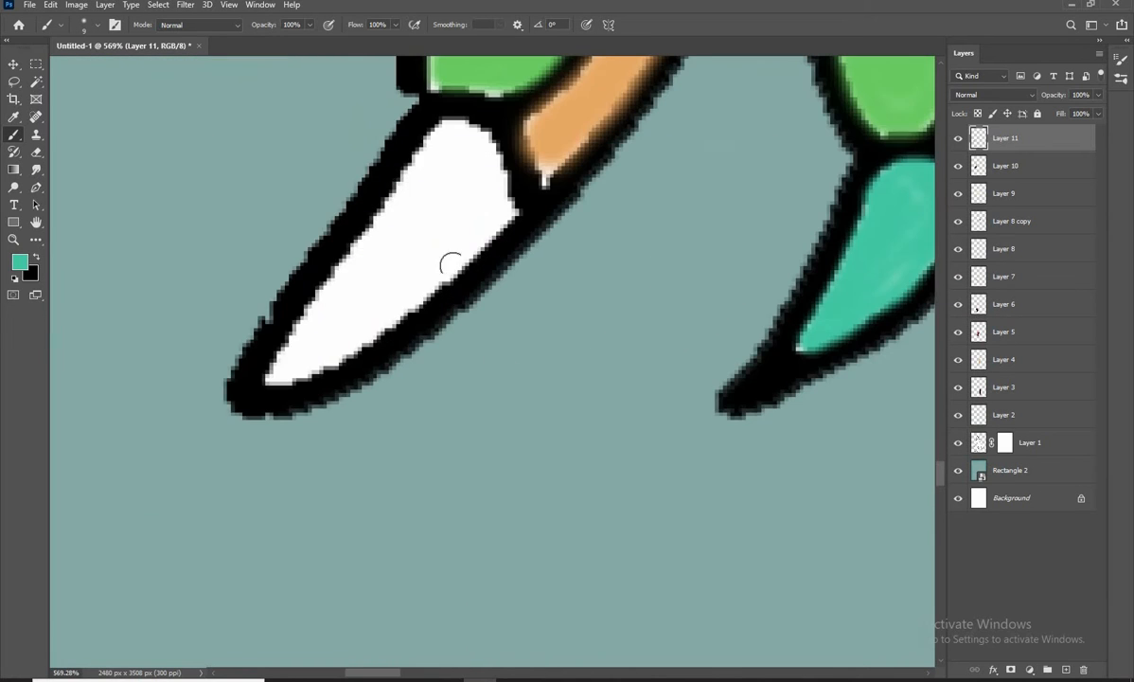
pyautogui.moveTo(505, 218)
pyautogui.mouseDown()
pyautogui.moveTo(449, 267)
pyautogui.moveTo(425, 147)
pyautogui.moveTo(312, 327)
pyautogui.moveTo(438, 144)
pyautogui.moveTo(294, 339)
pyautogui.moveTo(439, 198)
pyautogui.moveTo(412, 317)
pyautogui.moveTo(341, 269)
pyautogui.mouseUp()
pyautogui.press(']')
pyautogui.press(']')
pyautogui.press(']')
# Fill the claws of the remaining finger and the thumb with teal green
pyautogui.scroll(-3, 438, 198)
pyautogui.press('[')
pyautogui.press('[')
pyautogui.press('[')
pyautogui.press('[')
pyautogui.moveTo(476, 240)
pyautogui.mouseDown()
pyautogui.moveTo(425, 291)
pyautogui.moveTo(396, 348)
pyautogui.moveTo(425, 279)
pyautogui.moveTo(493, 326)
pyautogui.mouseUp()
pyautogui.press(']')
pyautogui.press(']')
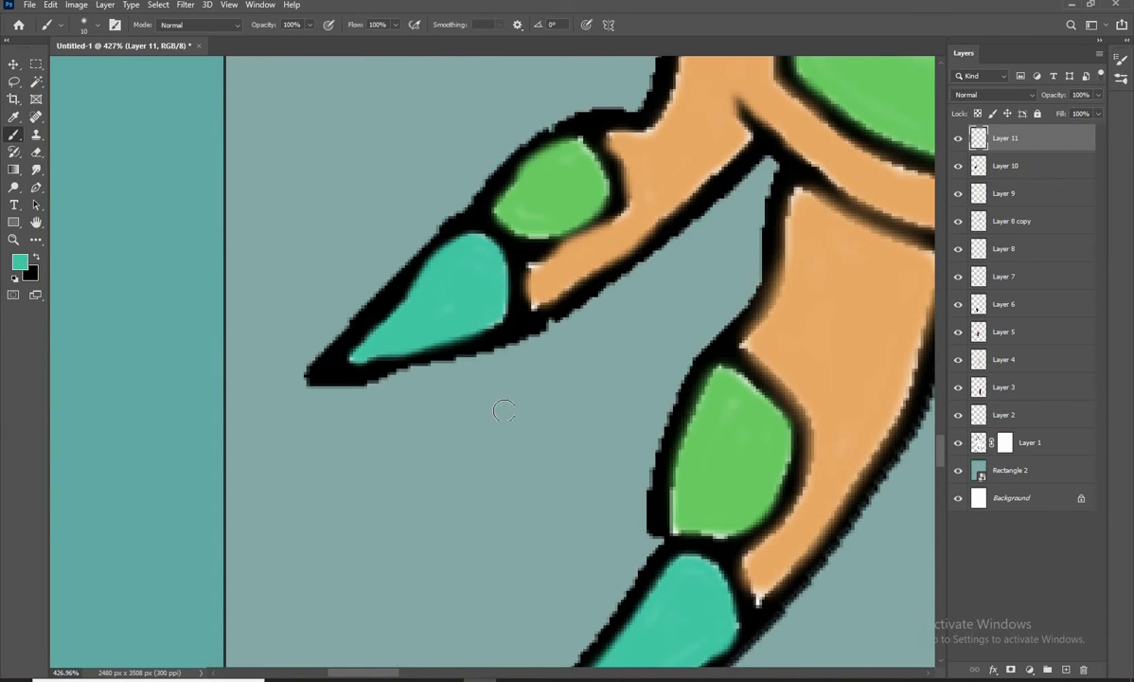
pyautogui.moveTo(502, 204)
pyautogui.mouseDown()
pyautogui.moveTo(515, 598)
pyautogui.moveTo(532, 240)
pyautogui.moveTo(481, 228)
pyautogui.mouseUp()
pyautogui.scroll(-10, 452, 248)
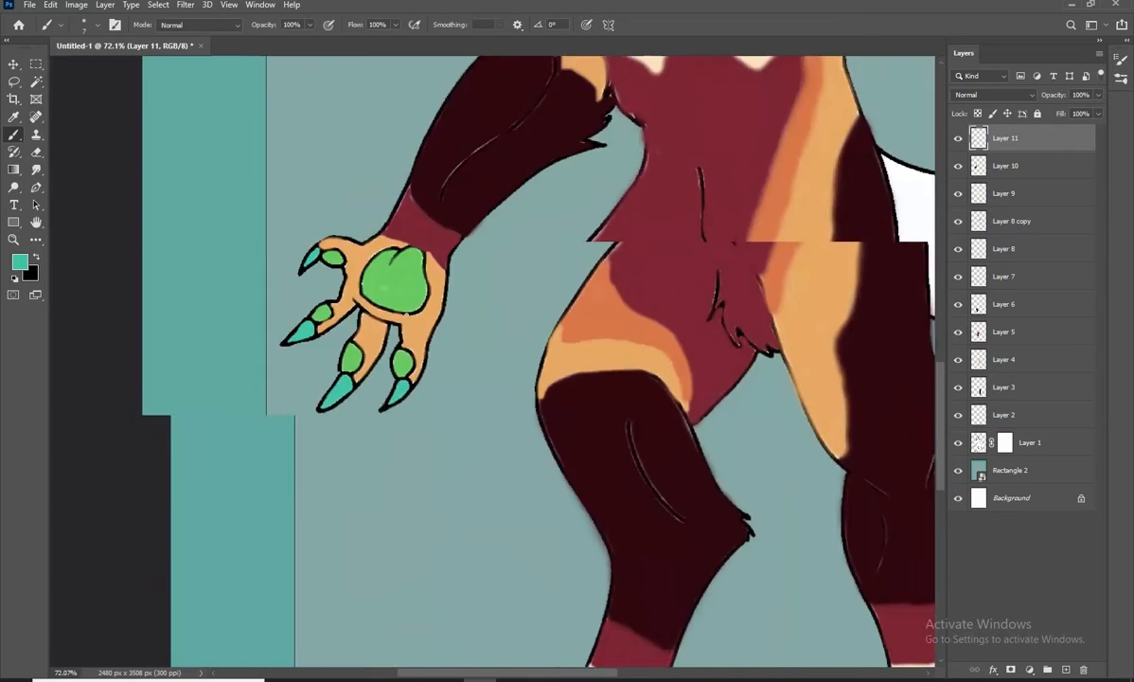
# Add a new layer for the tail and sample the cream from the foot as the brush colour
pyautogui.scroll(-2, 453, 248)
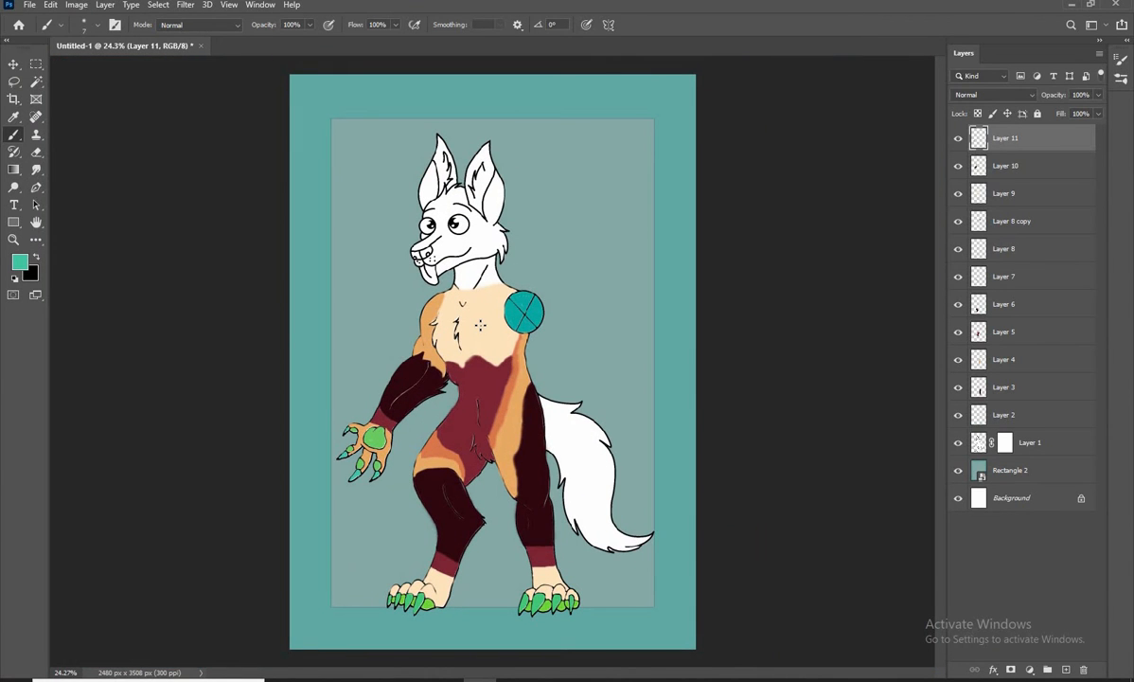
pyautogui.scroll(6, 552, 401)
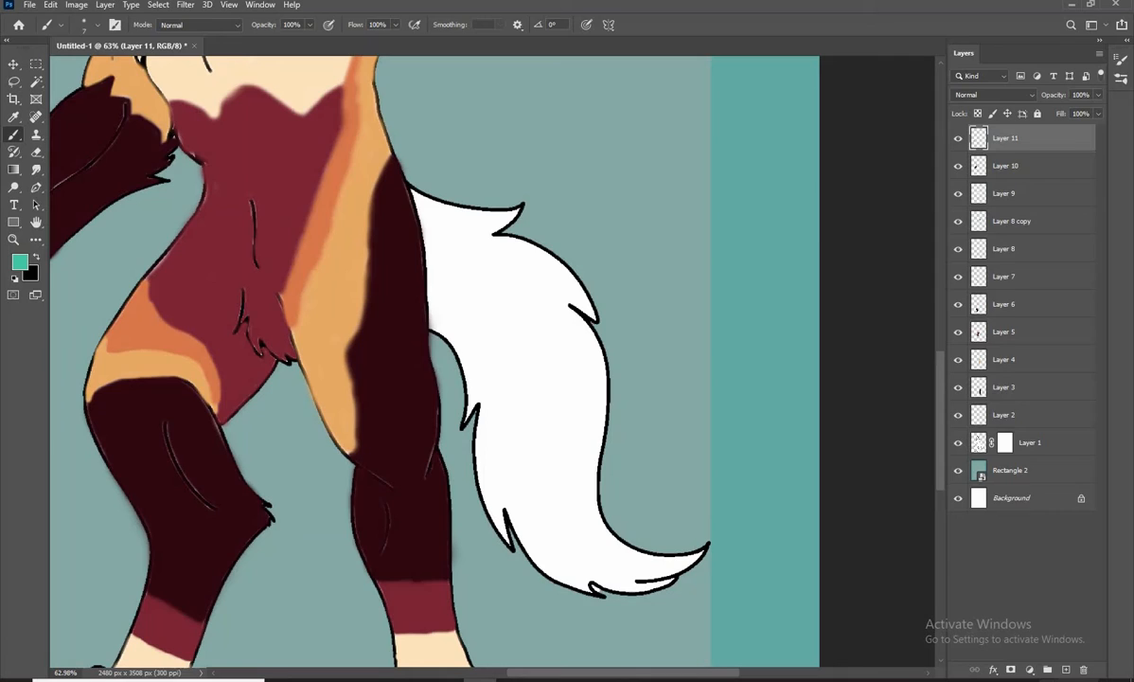
pyautogui.click(1066, 669)
pyautogui.click(20, 262)
pyautogui.click(431, 648)
pyautogui.click(1050, 255)
# Outline the pointed tip of the tail in cream and fill it in
pyautogui.scroll(5, 560, 400)
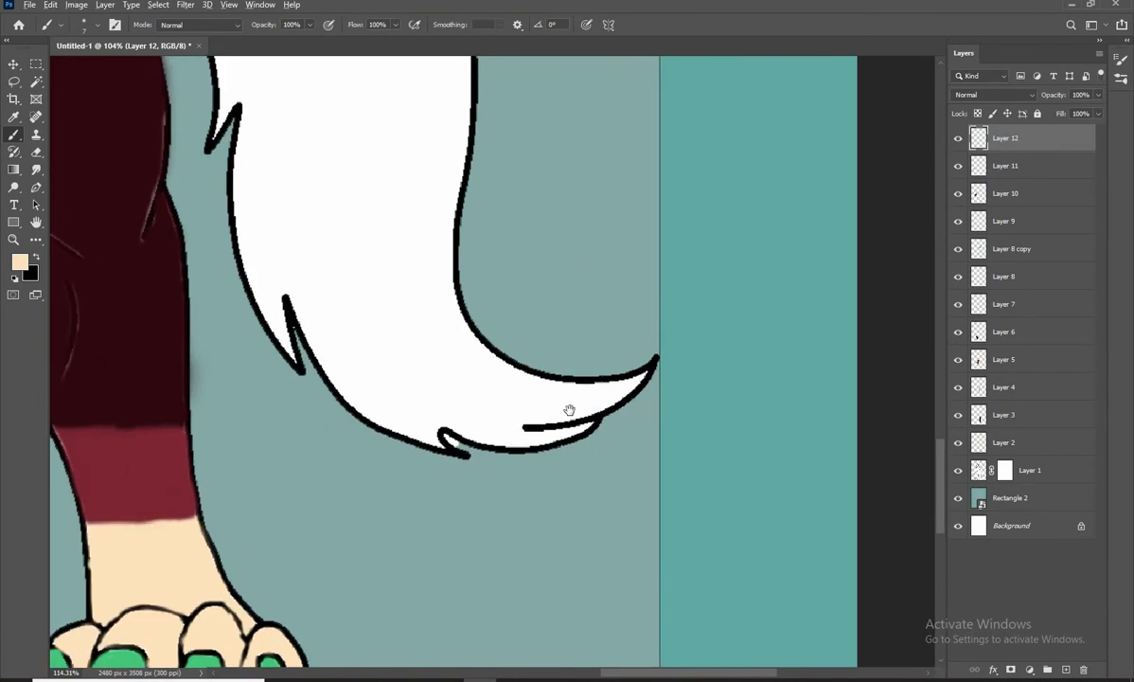
pyautogui.moveTo(570, 410); pyautogui.dragTo(587, 356)
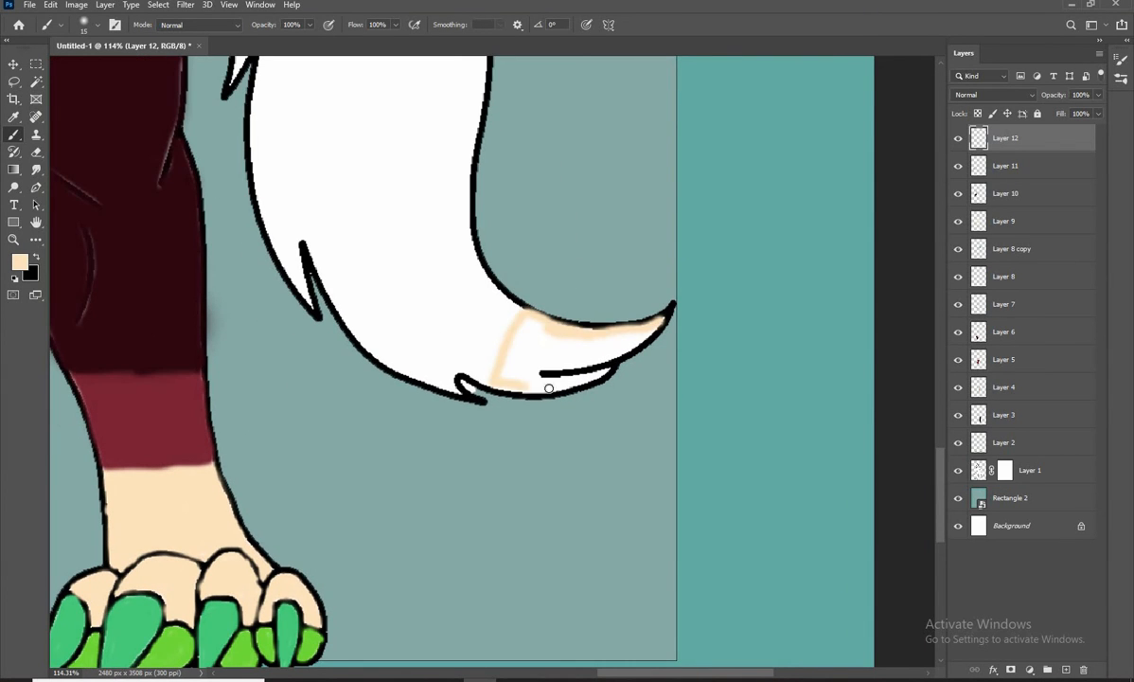
pyautogui.moveTo(515, 331)
pyautogui.mouseDown()
pyautogui.moveTo(526, 370)
pyautogui.moveTo(593, 376)
pyautogui.moveTo(645, 400)
pyautogui.mouseUp()
pyautogui.press('[')
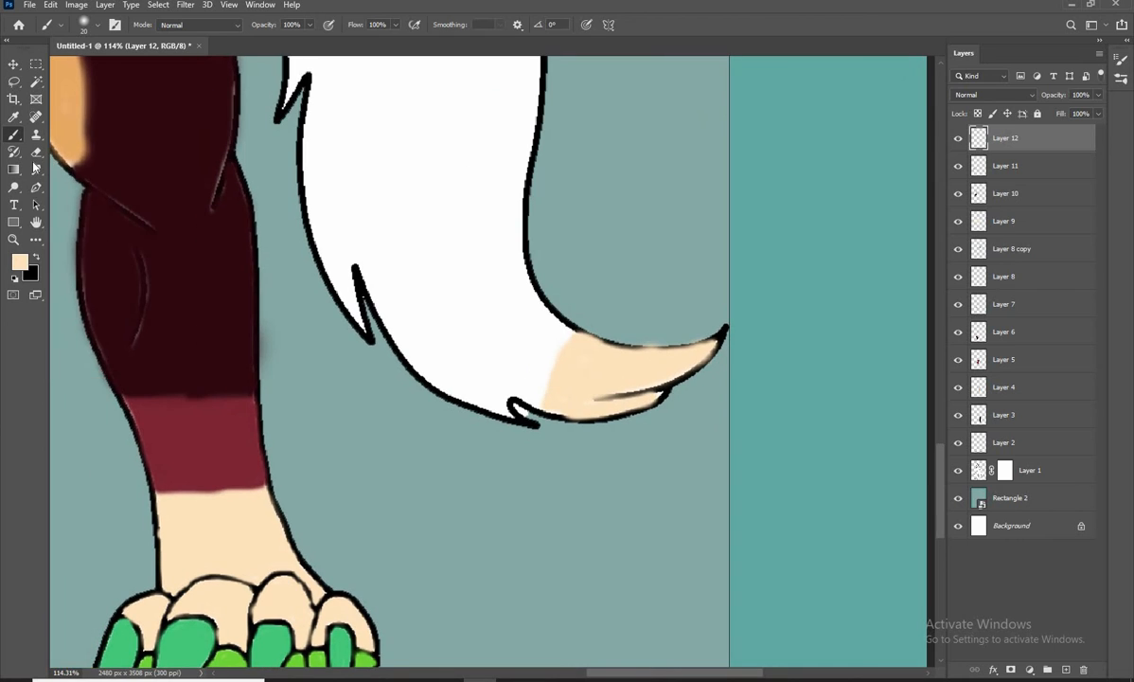
# Sample the dark red #7c2635 from the ankle band and paint a matching band beside the cream tail tip
pyautogui.click(1066, 669)
pyautogui.hotkey('ctrl', 'z')
pyautogui.click(20, 262)
pyautogui.click(204, 445)
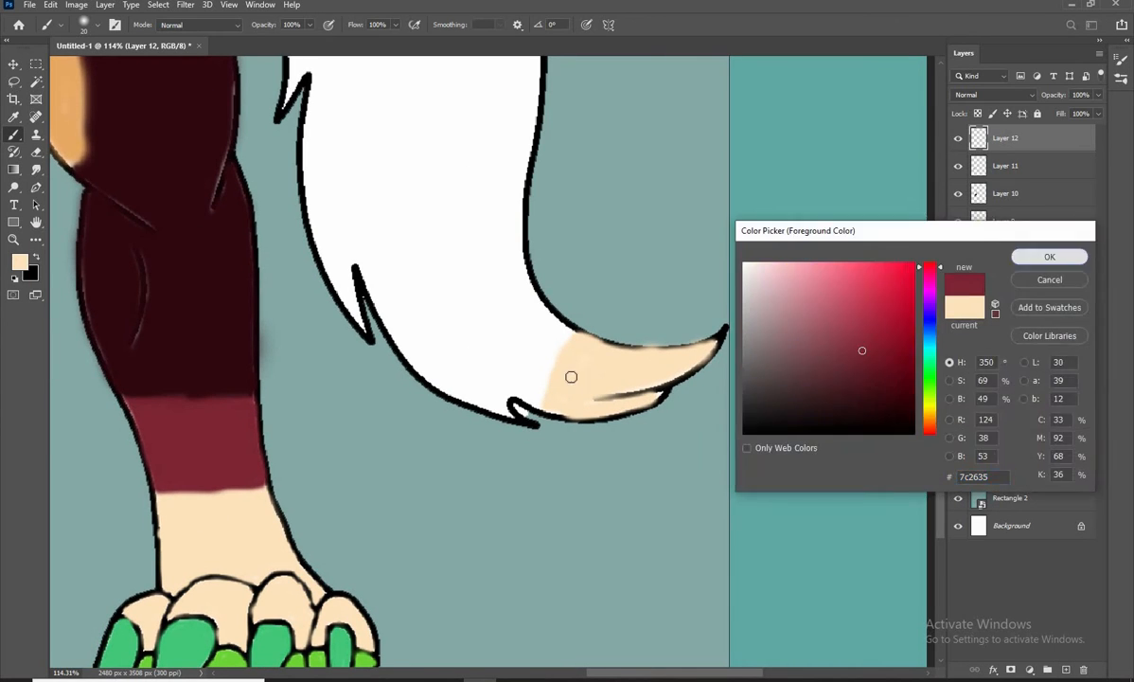
pyautogui.click(1050, 256)
pyautogui.scroll(2, 473, 327)
pyautogui.moveTo(541, 285)
pyautogui.mouseDown()
pyautogui.moveTo(572, 365)
pyautogui.moveTo(530, 409)
pyautogui.moveTo(564, 331)
pyautogui.moveTo(530, 400)
pyautogui.mouseUp()
pyautogui.press(']')
pyautogui.scroll(-3, 588, 334)
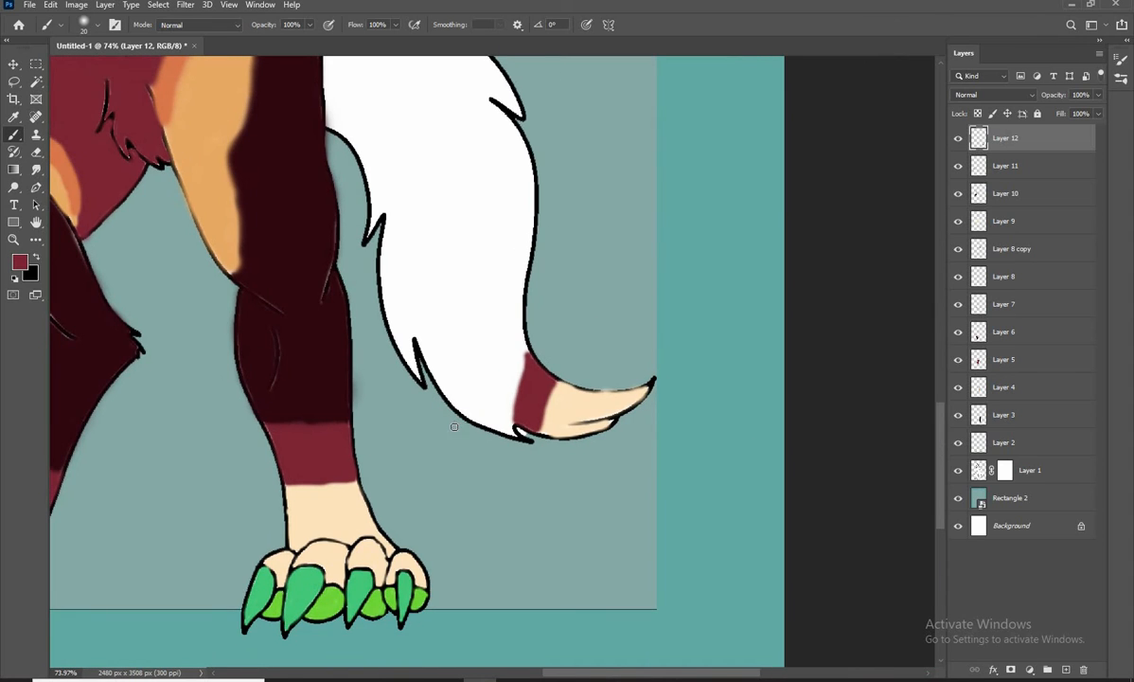
# Sample the orange from the body stripe and outline the lower section of the tail above the dark red band
pyautogui.click(19, 262)
pyautogui.moveTo(211, 208); pyautogui.dragTo(239, 291)
pyautogui.click(216, 133)
pyautogui.click(1050, 257)
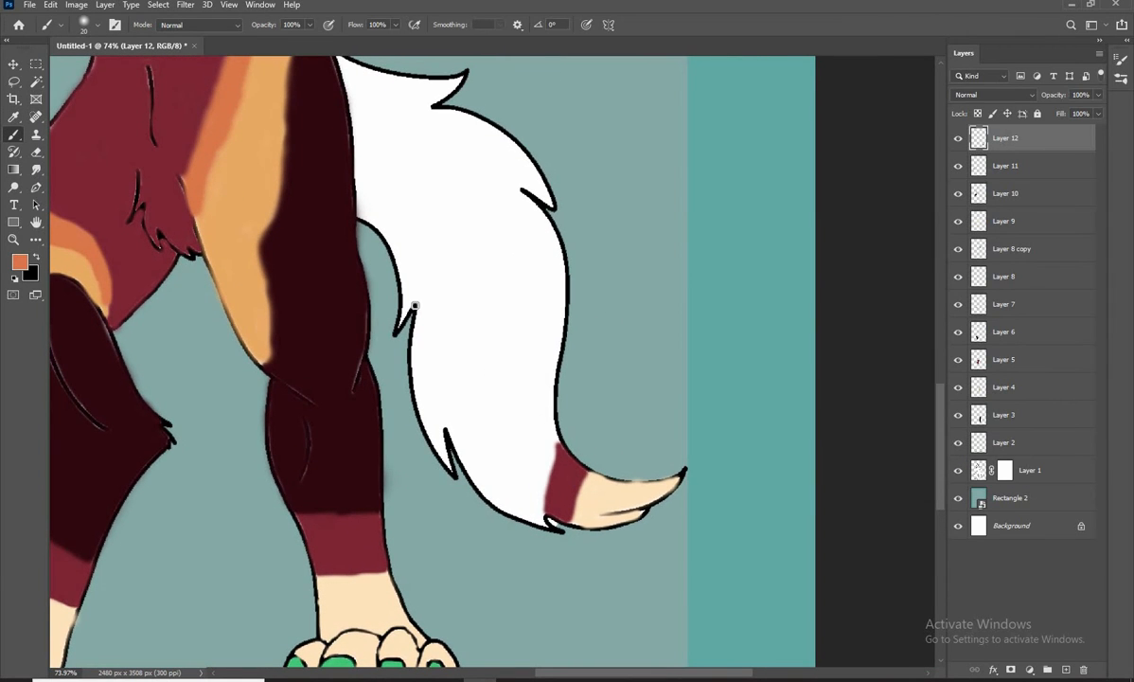
pyautogui.scroll(-1, 563, 254)
pyautogui.moveTo(561, 239); pyautogui.dragTo(548, 417)
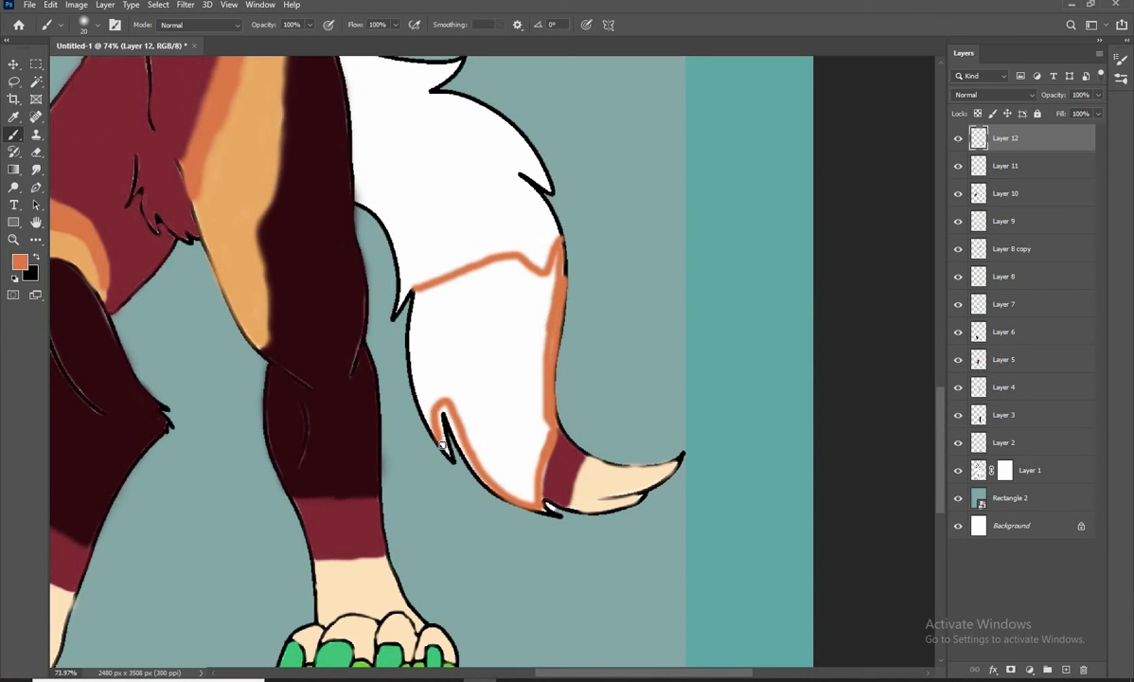
pyautogui.moveTo(442, 444); pyautogui.dragTo(417, 296)
# Fill most of the outlined lower tail section with orange using a larger brush
pyautogui.press(']')
pyautogui.press(']')
pyautogui.press(']')
pyautogui.press(']')
pyautogui.moveTo(487, 414)
pyautogui.mouseDown()
pyautogui.moveTo(471, 372)
pyautogui.moveTo(440, 377)
pyautogui.moveTo(443, 305)
pyautogui.moveTo(507, 269)
pyautogui.moveTo(549, 291)
pyautogui.moveTo(454, 348)
pyautogui.moveTo(493, 393)
pyautogui.moveTo(543, 352)
pyautogui.moveTo(516, 447)
pyautogui.mouseUp()
pyautogui.press(']')
pyautogui.press(']')
pyautogui.scroll(5, 511, 456)
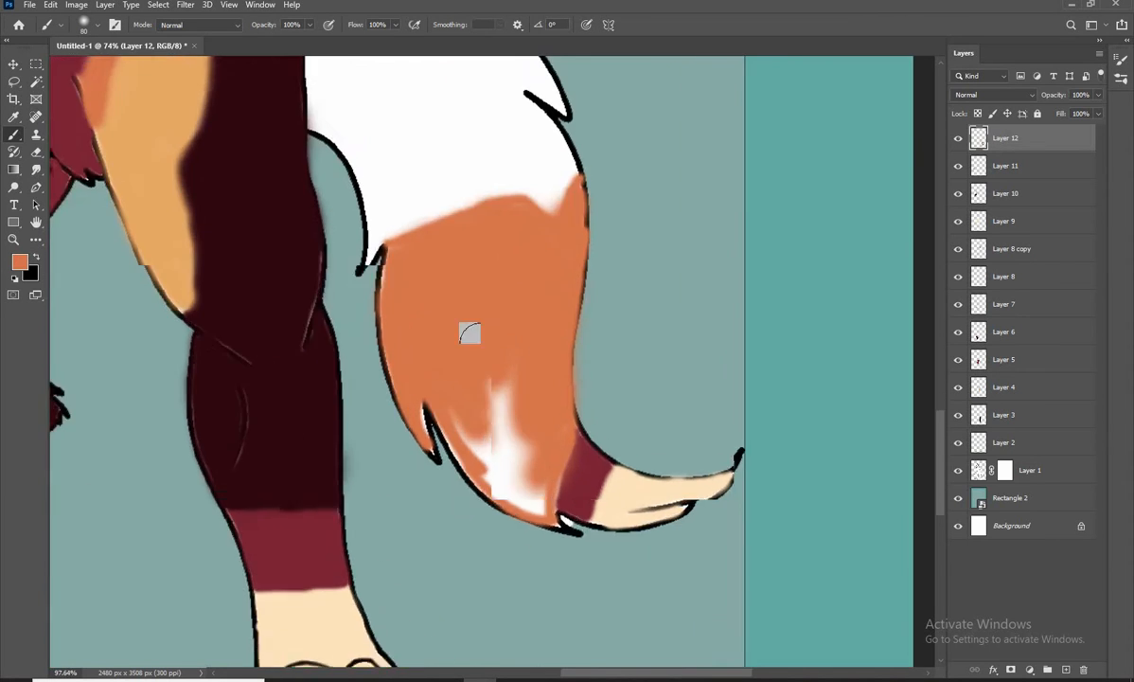
# Paint the remaining white gaps of the lower tail section orange, up to the dark red band and fur notches
pyautogui.press('[')
pyautogui.press('[')
pyautogui.press('[')
pyautogui.press('[')
pyautogui.press('[')
pyautogui.press('[')
pyautogui.press('[')
pyautogui.press('[')
pyautogui.moveTo(456, 243)
pyautogui.mouseDown()
pyautogui.moveTo(544, 461)
pyautogui.moveTo(480, 361)
pyautogui.moveTo(459, 385)
pyautogui.mouseUp()
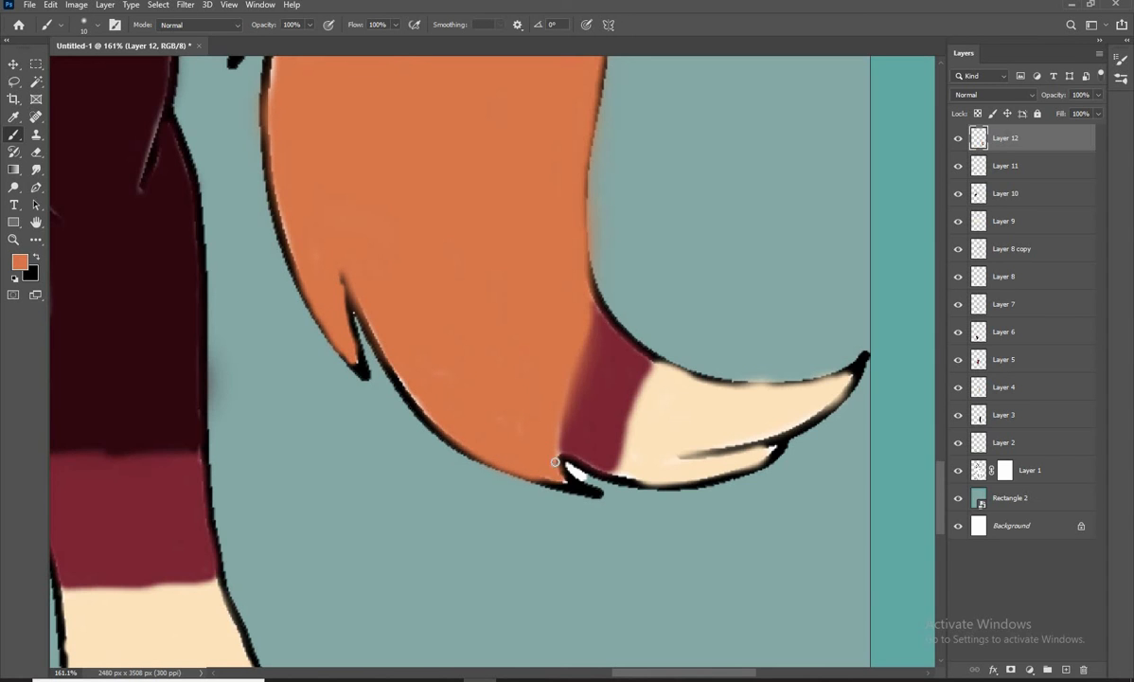
pyautogui.scroll(-4, 555, 462)
pyautogui.scroll(4, 404, 189)
pyautogui.scroll(-4, 381, 320)
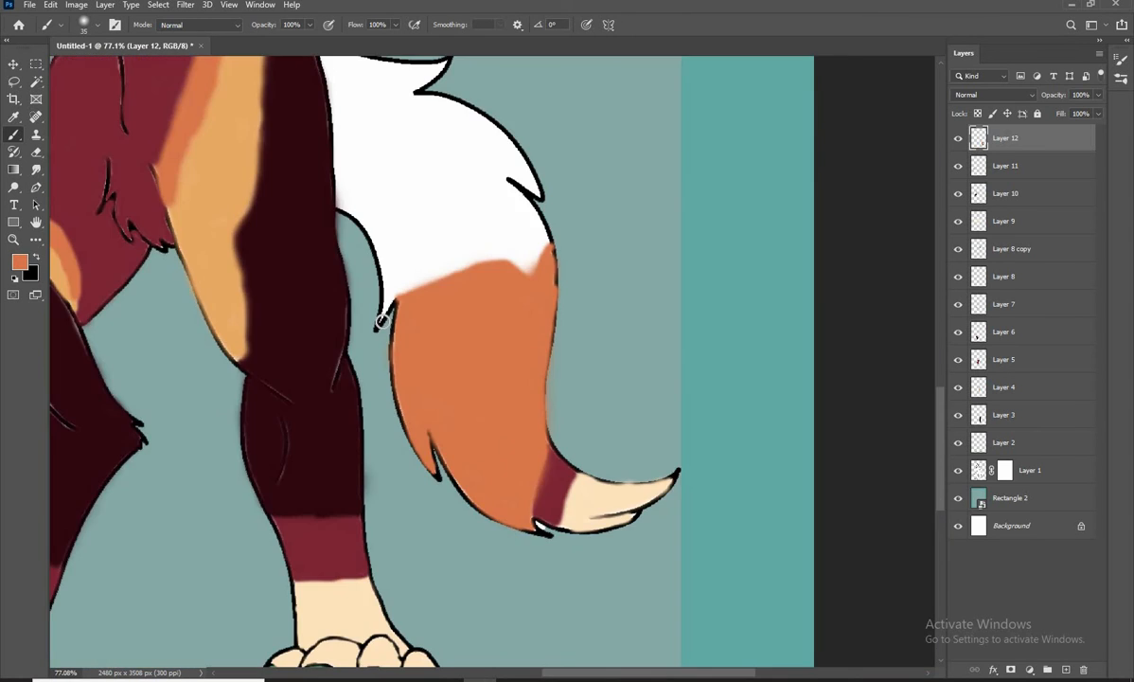
# Add another layer and sample the dark red from the torso as the brush colour
pyautogui.moveTo(421, 359); pyautogui.dragTo(416, 363)
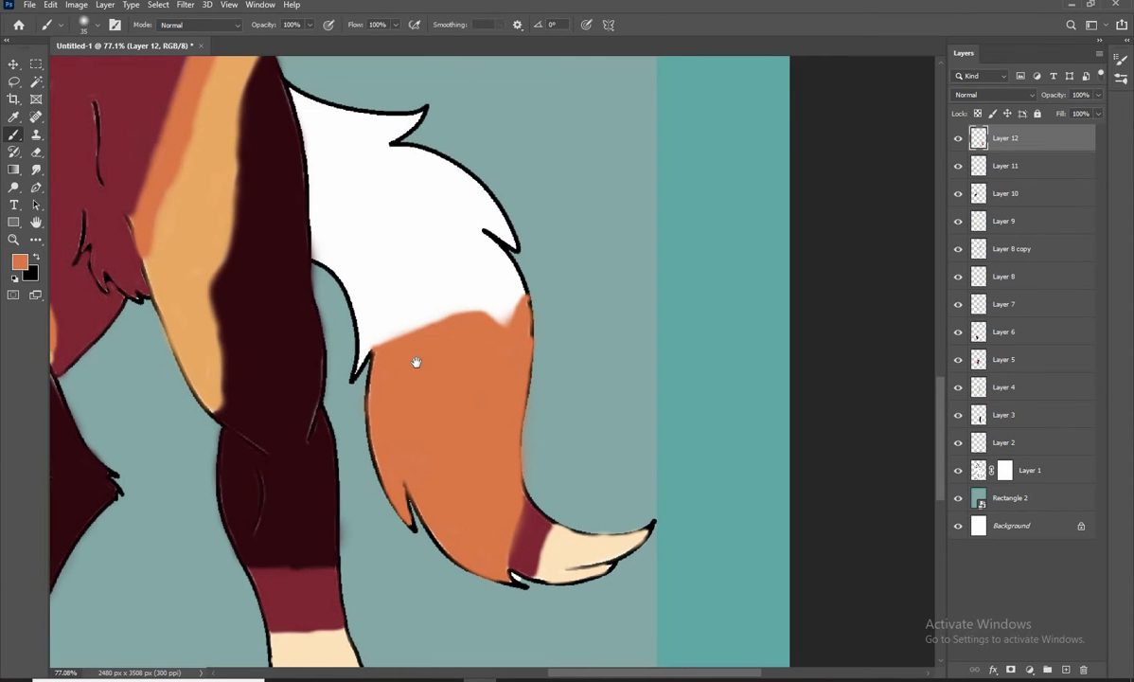
pyautogui.moveTo(235, 343); pyautogui.dragTo(270, 365)
pyautogui.moveTo(443, 421); pyautogui.dragTo(413, 437)
pyautogui.click(1066, 669)
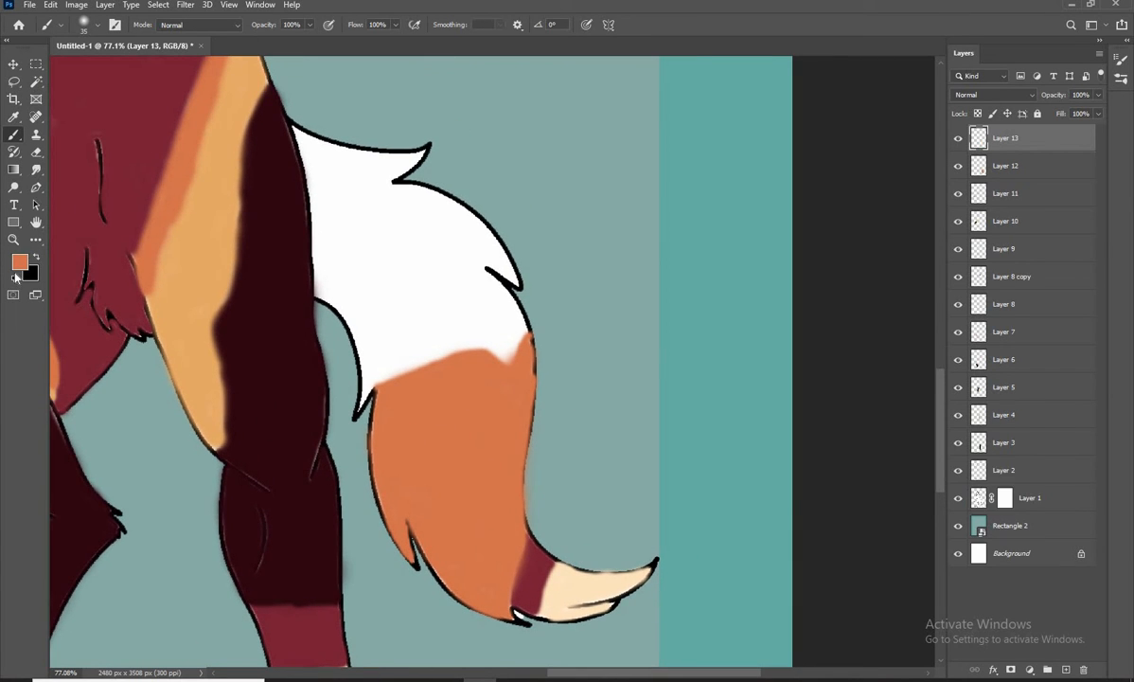
pyautogui.click(20, 262)
pyautogui.moveTo(195, 275); pyautogui.dragTo(211, 360)
pyautogui.click(162, 242)
pyautogui.press('Return')
pyautogui.press('b')
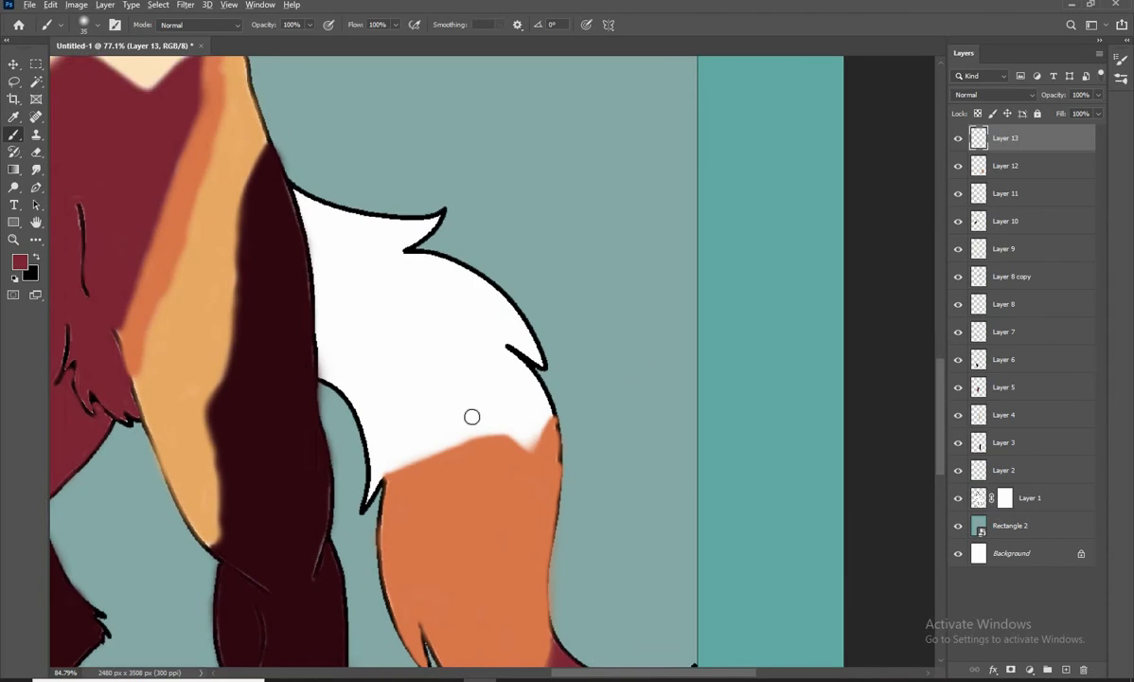
# Outline and fill a dark red band across the tail along the upper edge of the orange section
pyautogui.scroll(5, 351, 411)
pyautogui.moveTo(383, 396); pyautogui.dragTo(645, 346)
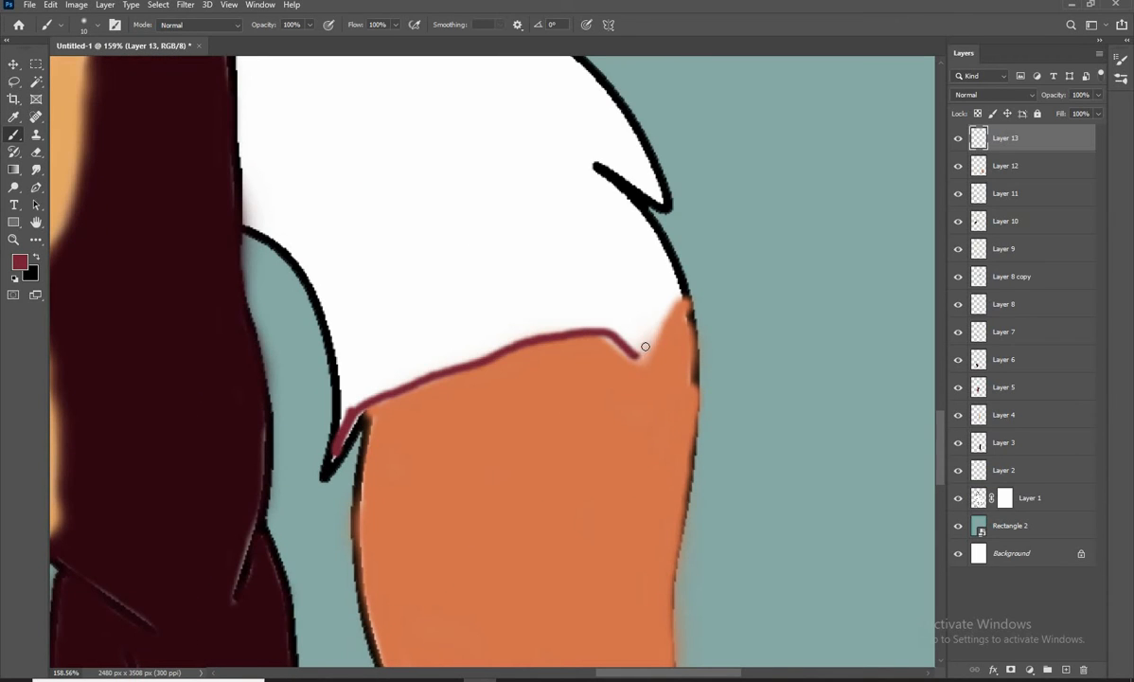
pyautogui.moveTo(633, 270)
pyautogui.mouseDown()
pyautogui.moveTo(342, 357)
pyautogui.moveTo(341, 437)
pyautogui.mouseUp()
pyautogui.press(']')
pyautogui.press(']')
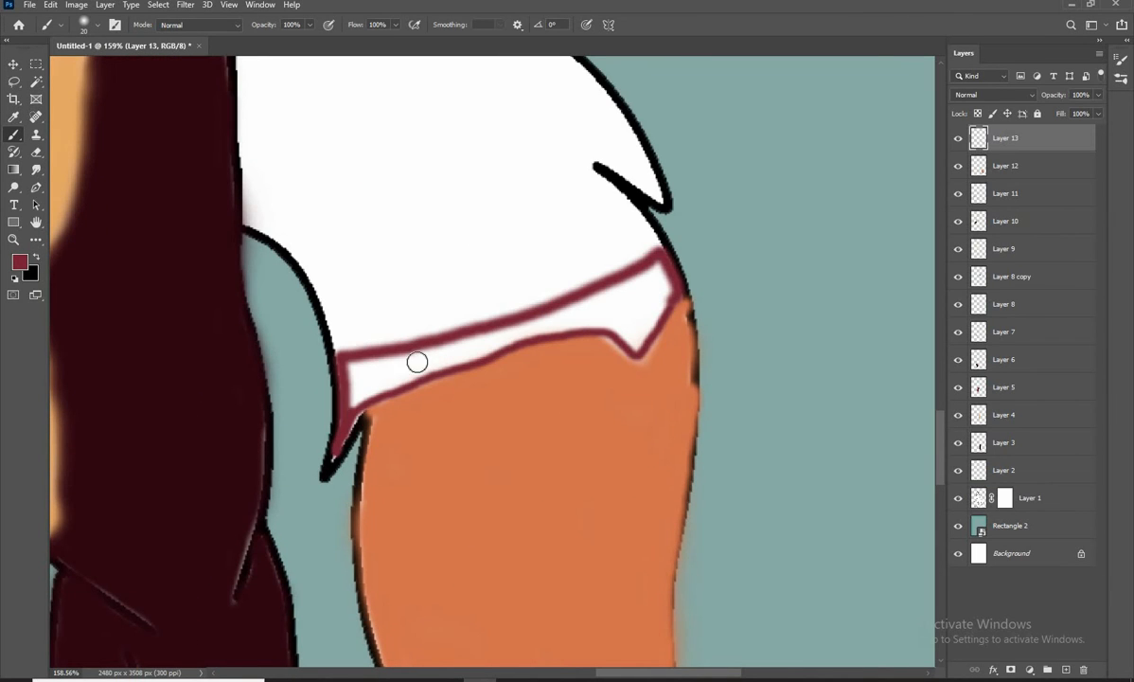
pyautogui.moveTo(414, 362)
pyautogui.mouseDown()
pyautogui.moveTo(639, 281)
pyautogui.moveTo(664, 288)
pyautogui.moveTo(632, 333)
pyautogui.moveTo(346, 359)
pyautogui.moveTo(341, 406)
pyautogui.moveTo(353, 393)
pyautogui.mouseUp()
pyautogui.scroll(-1, 413, 358)
# Add another layer and sample the orange #da774c from the tail as the brush colour
pyautogui.click(1066, 670)
pyautogui.moveTo(139, 358); pyautogui.dragTo(271, 309)
pyautogui.scroll(-3, 269, 308)
pyautogui.click(20, 262)
pyautogui.click(492, 407)
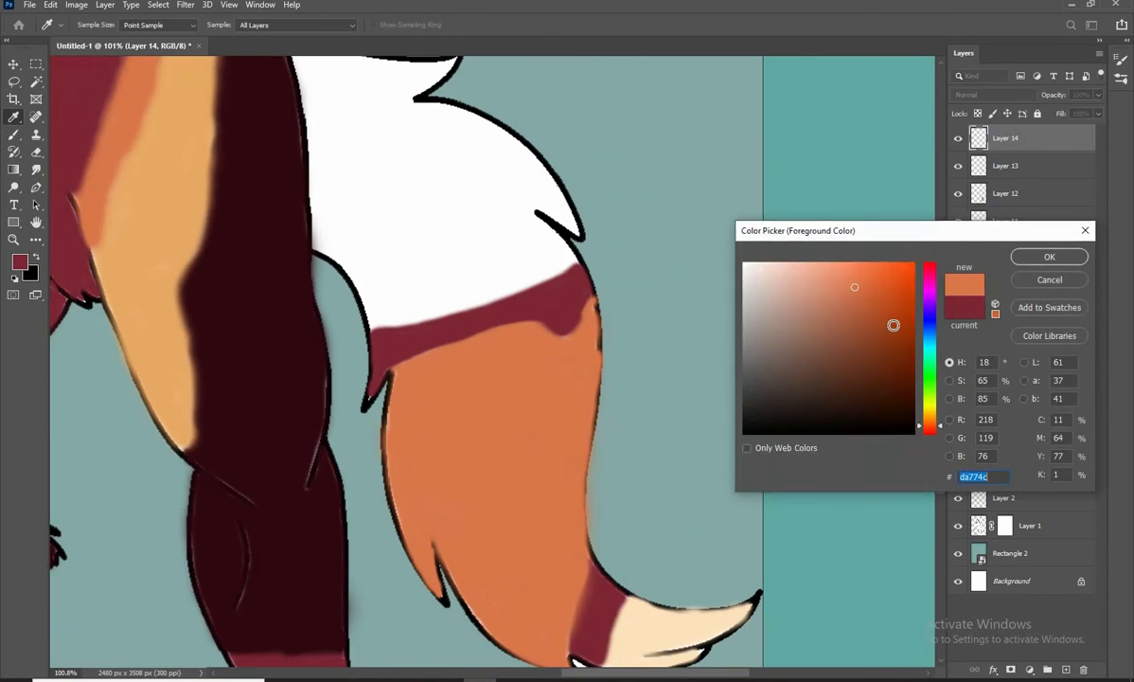
pyautogui.click(1051, 256)
# Paint a wavy orange patch across the white tail area above the dark red band, undoing the last stray stroke
pyautogui.moveTo(472, 280); pyautogui.dragTo(441, 345)
pyautogui.scroll(1, 359, 416)
pyautogui.moveTo(307, 322)
pyautogui.mouseDown()
pyautogui.moveTo(481, 314)
pyautogui.moveTo(317, 334)
pyautogui.mouseUp()
pyautogui.moveTo(327, 331); pyautogui.dragTo(368, 365)
pyautogui.press(']')
pyautogui.press(']')
pyautogui.moveTo(518, 327)
pyautogui.mouseDown()
pyautogui.moveTo(423, 349)
pyautogui.moveTo(417, 318)
pyautogui.moveTo(544, 353)
pyautogui.mouseUp()
pyautogui.moveTo(496, 423); pyautogui.dragTo(449, 473)
pyautogui.hotkey('ctrl', 'z')
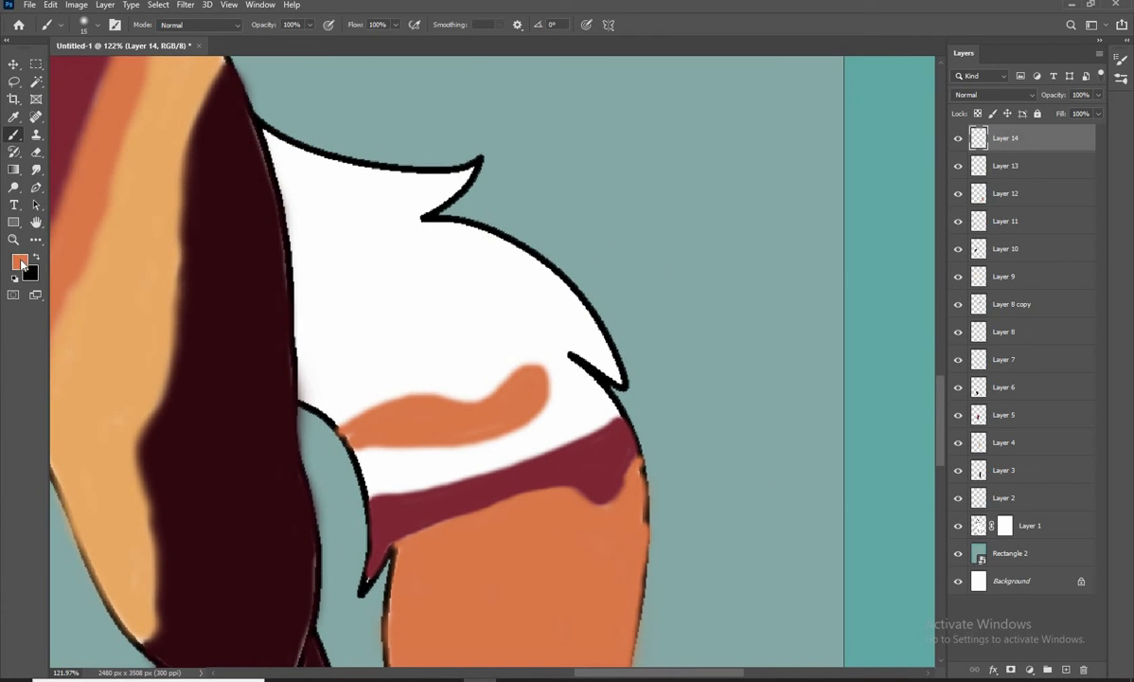
# Sample the darkest maroon from the leg and outline the two fur tufts along the tail's upper edge
pyautogui.click(20, 263)
pyautogui.click(236, 284)
pyautogui.click(1051, 255)
pyautogui.moveTo(407, 218); pyautogui.dragTo(380, 249)
pyautogui.moveTo(239, 167); pyautogui.dragTo(432, 203)
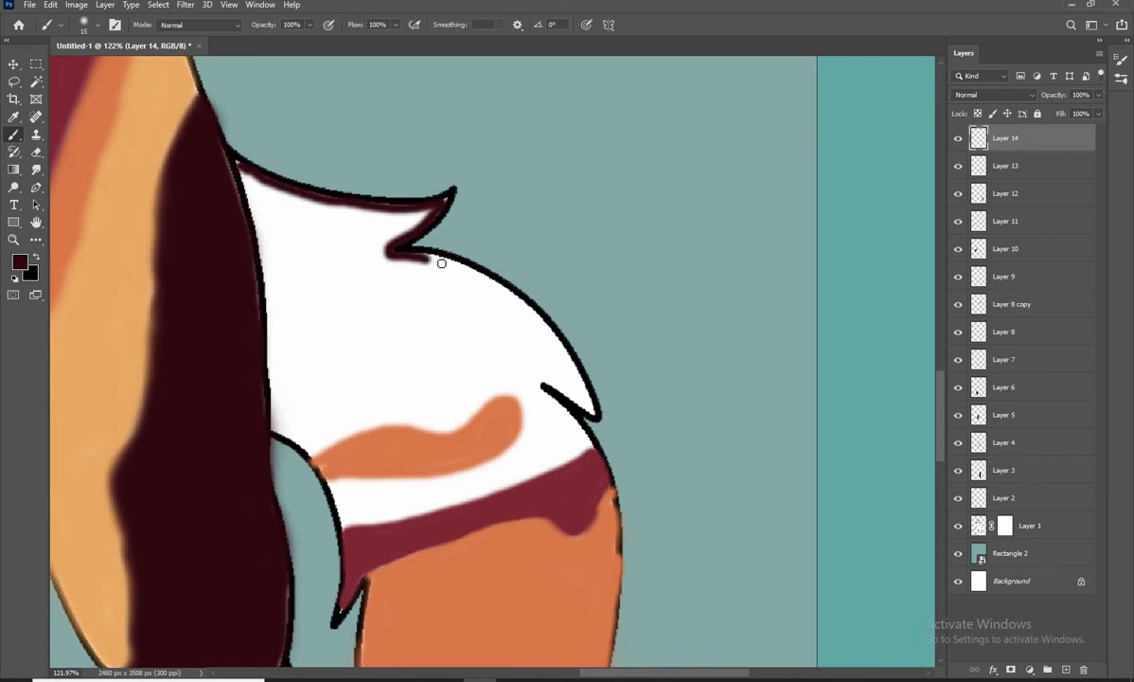
pyautogui.moveTo(441, 262)
pyautogui.mouseDown()
pyautogui.moveTo(584, 390)
pyautogui.moveTo(303, 204)
pyautogui.mouseUp()
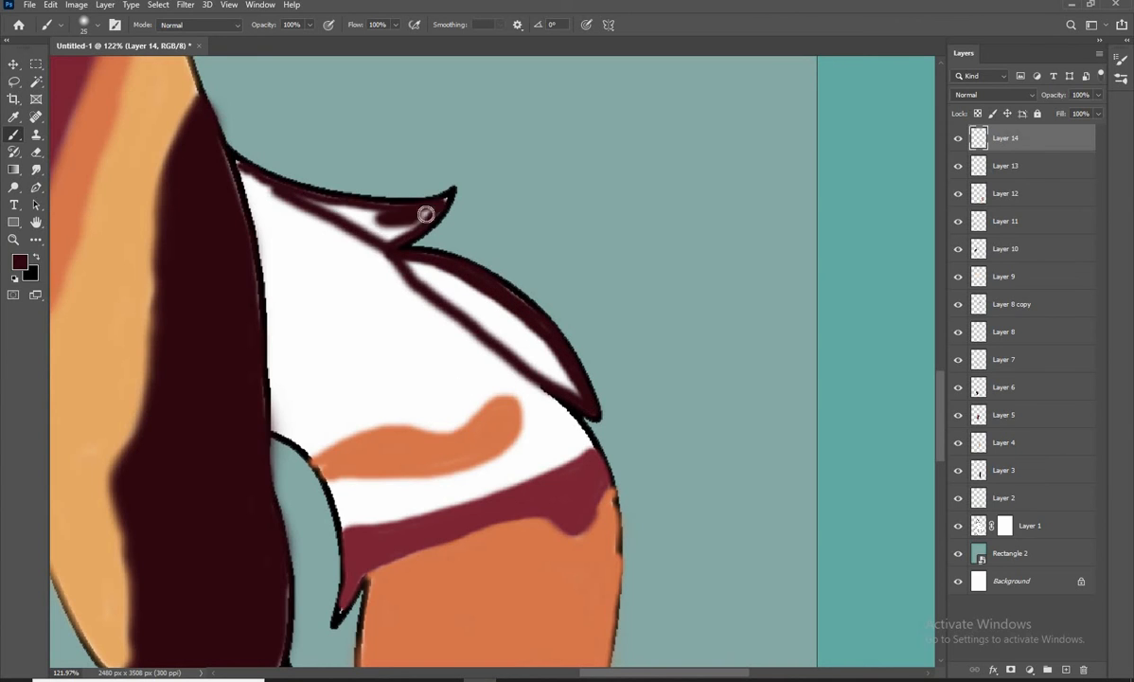
# Fill both outlined upper tail tufts with the dark maroon
pyautogui.moveTo(426, 214); pyautogui.dragTo(409, 214)
pyautogui.press(']')
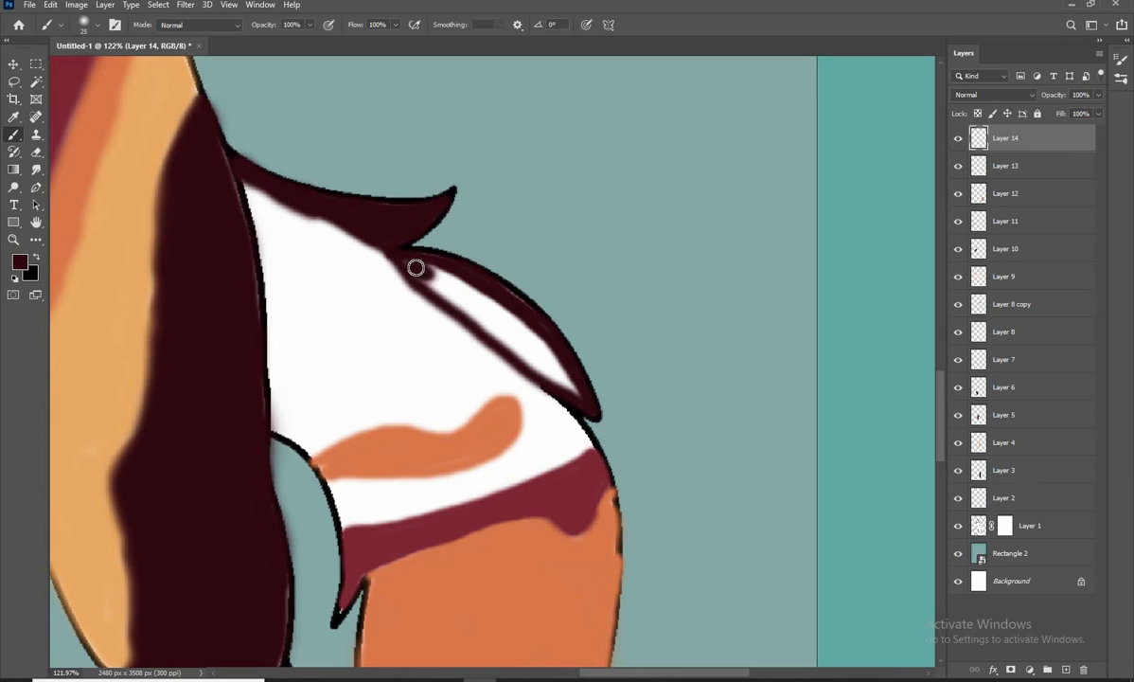
pyautogui.moveTo(416, 263)
pyautogui.mouseDown()
pyautogui.moveTo(478, 324)
pyautogui.moveTo(451, 288)
pyautogui.mouseUp()
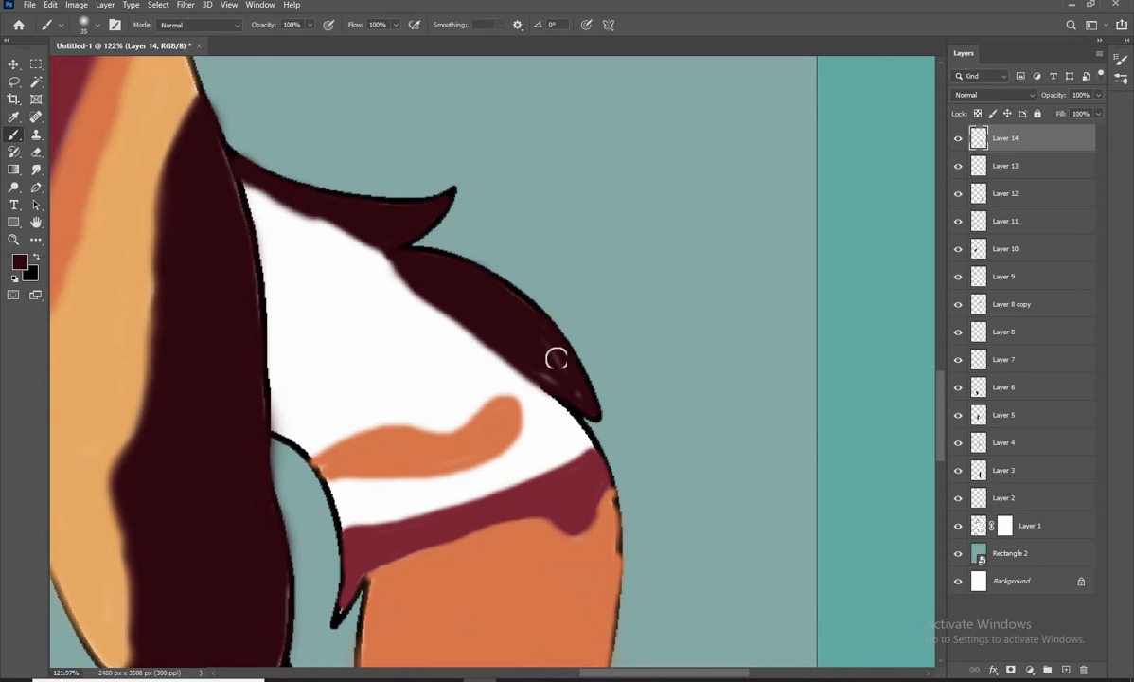
pyautogui.scroll(-1, 532, 493)
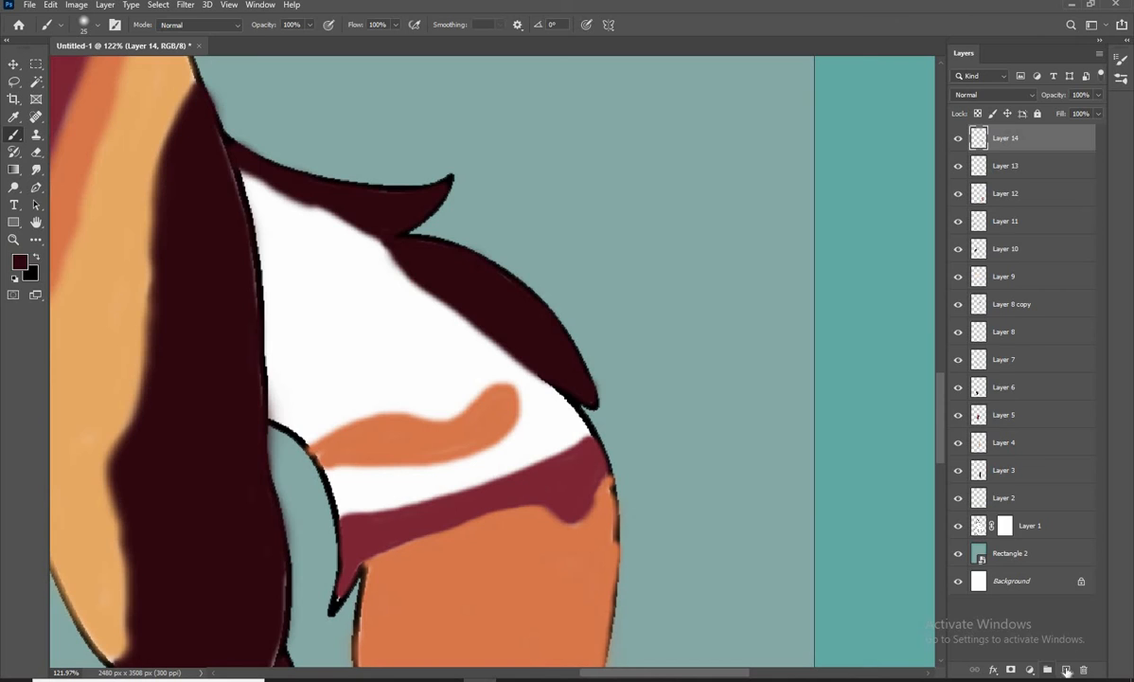
# Add another layer, sample the tail's orange and paint a curved orange stripe along the underside of the maroon tufts
pyautogui.click(1066, 670)
pyautogui.click(19, 261)
pyautogui.click(504, 562)
pyautogui.press('Return')
pyautogui.moveTo(232, 168)
pyautogui.mouseDown()
pyautogui.moveTo(389, 254)
pyautogui.moveTo(488, 368)
pyautogui.moveTo(307, 266)
pyautogui.moveTo(312, 245)
pyautogui.moveTo(364, 246)
pyautogui.moveTo(412, 315)
pyautogui.moveTo(323, 223)
pyautogui.moveTo(318, 267)
pyautogui.mouseUp()
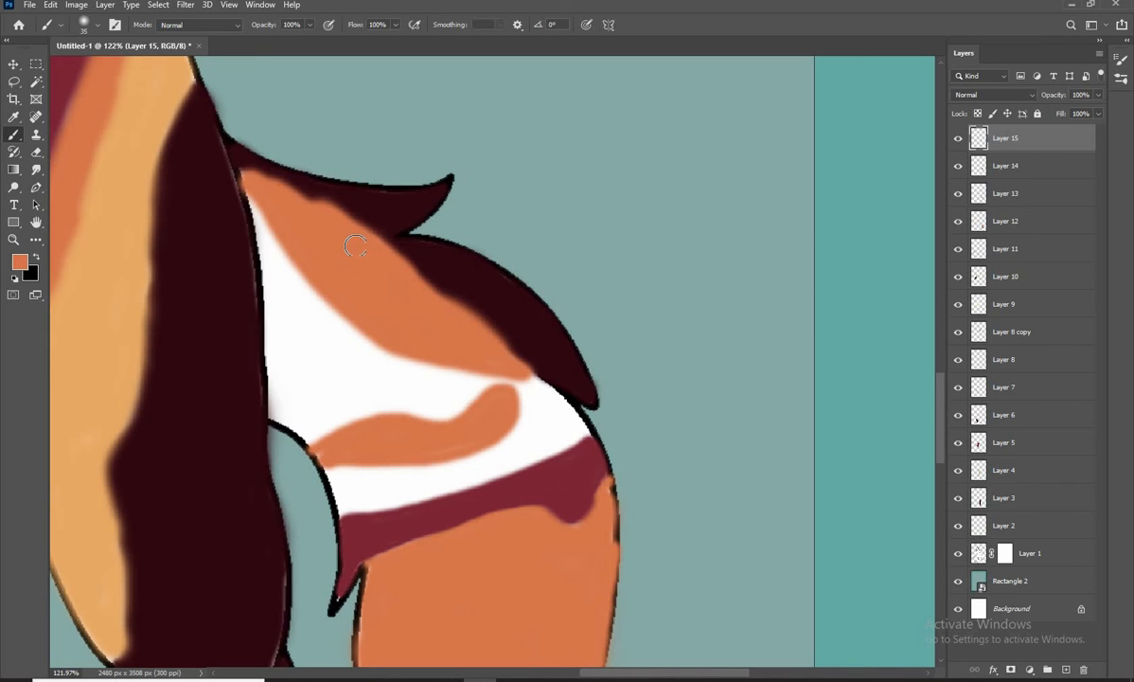
# Sample the dark red from the tail band and fill the white area at the tail's base between the orange patches
pyautogui.click(20, 262)
pyautogui.moveTo(588, 468); pyautogui.dragTo(521, 466)
pyautogui.click(521, 466)
pyautogui.press('Return')
pyautogui.moveTo(393, 386)
pyautogui.mouseDown()
pyautogui.moveTo(549, 380)
pyautogui.moveTo(406, 425)
pyautogui.moveTo(340, 185)
pyautogui.moveTo(372, 245)
pyautogui.moveTo(525, 364)
pyautogui.moveTo(424, 314)
pyautogui.moveTo(483, 389)
pyautogui.moveTo(569, 372)
pyautogui.moveTo(436, 367)
pyautogui.moveTo(384, 392)
pyautogui.mouseUp()
pyautogui.press(']')
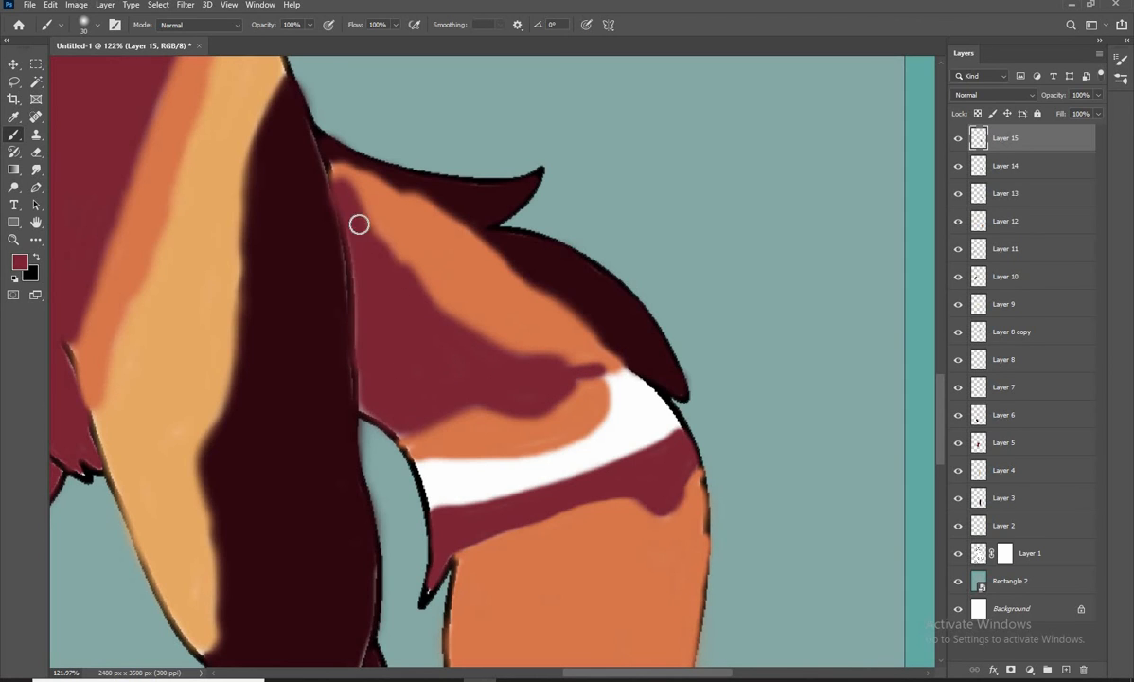
# Smooth the dark red patch's upper edge along the tail's orange stripe
pyautogui.moveTo(359, 225); pyautogui.dragTo(469, 336)
pyautogui.press('space')
pyautogui.moveTo(567, 449); pyautogui.dragTo(567, 402)
# Sample the darkest maroon from the leg, then outline and fill the remaining white band across the tail
pyautogui.click(20, 262)
pyautogui.click(284, 322)
pyautogui.click(991, 233)
pyautogui.press('space')
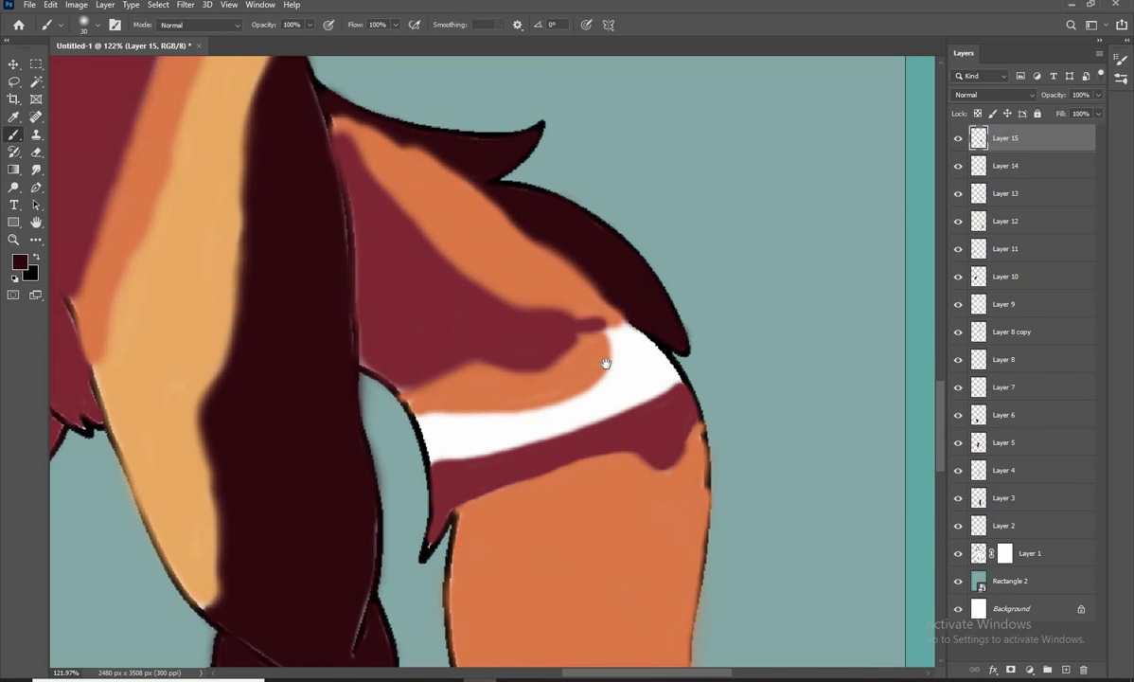
pyautogui.moveTo(605, 362); pyautogui.dragTo(608, 334)
pyautogui.moveTo(620, 306)
pyautogui.mouseDown()
pyautogui.moveTo(658, 332)
pyautogui.moveTo(440, 430)
pyautogui.moveTo(640, 311)
pyautogui.mouseUp()
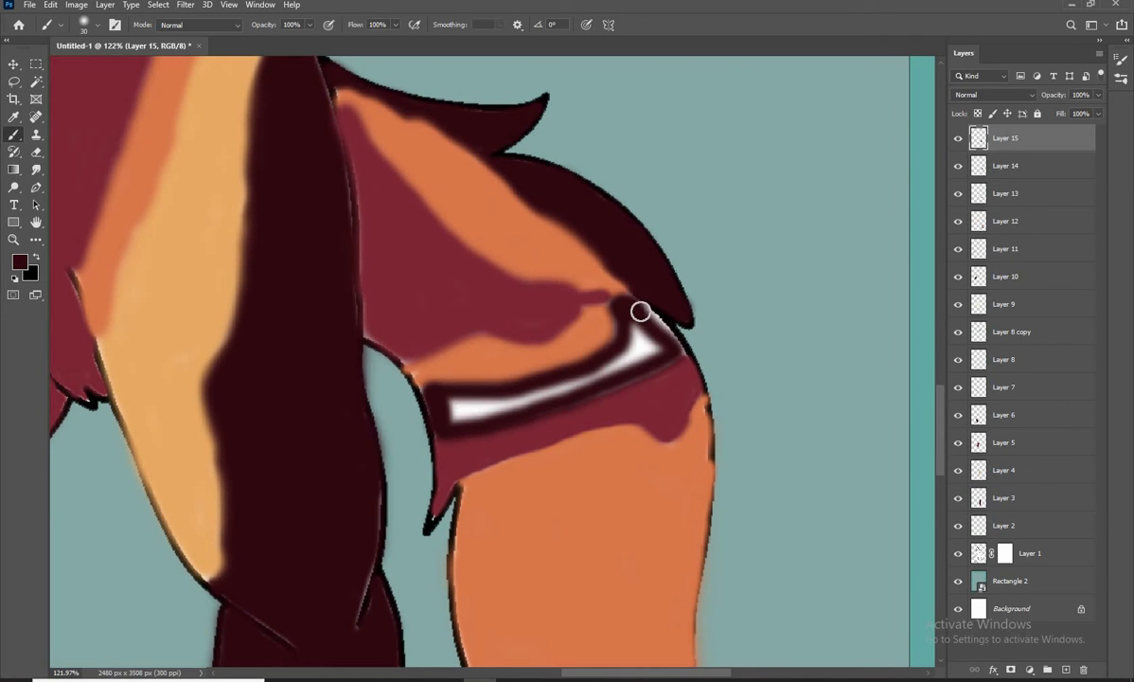
pyautogui.moveTo(597, 373); pyautogui.dragTo(626, 306)
pyautogui.moveTo(505, 400); pyautogui.dragTo(460, 404)
# Sample the tail's orange and touch up the orange patch's edges above the dark maroon band with a smaller brush
pyautogui.press('[')
pyautogui.press('[')
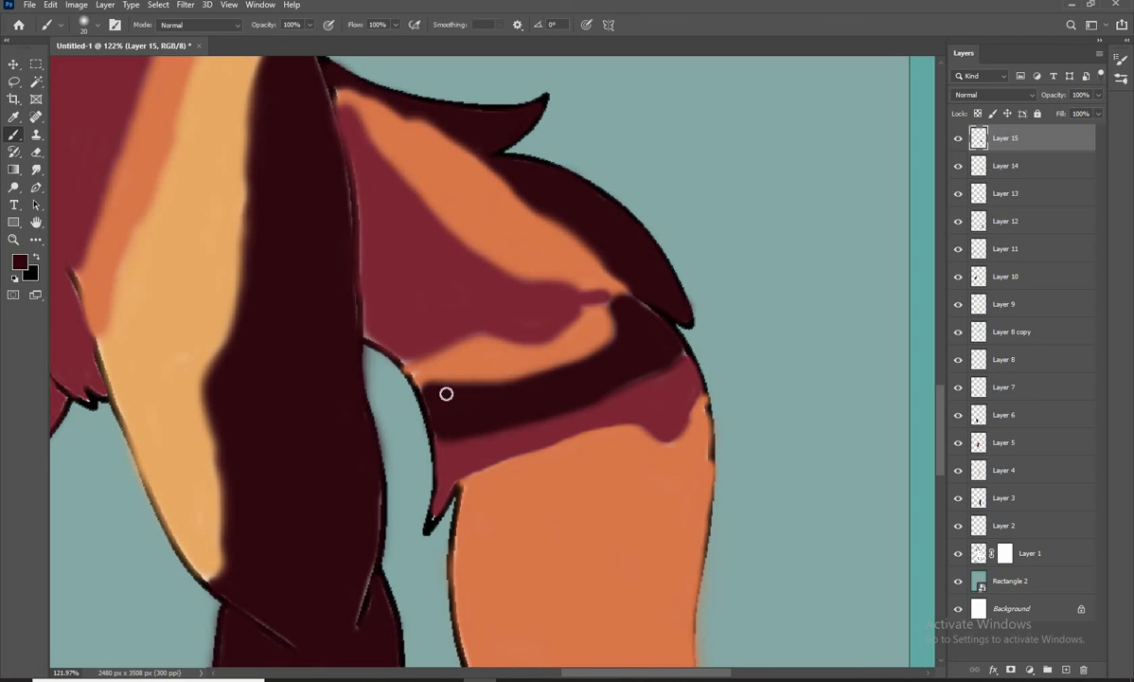
pyautogui.click(20, 262)
pyautogui.click(484, 361)
pyautogui.press('Return')
pyautogui.press('[')
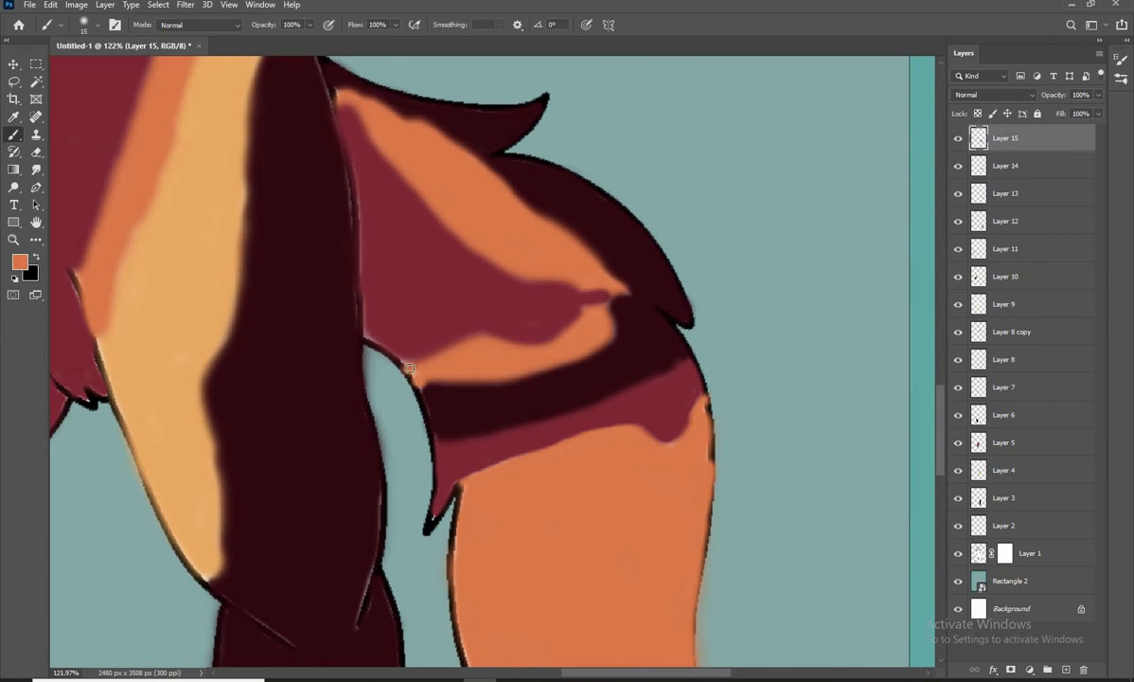
pyautogui.scroll(-15, 458, 346)
pyautogui.click(14, 64)
# Sample the tail's dark red and widen the dark red patch's tip between the two orange areas
pyautogui.scroll(1, 504, 350)
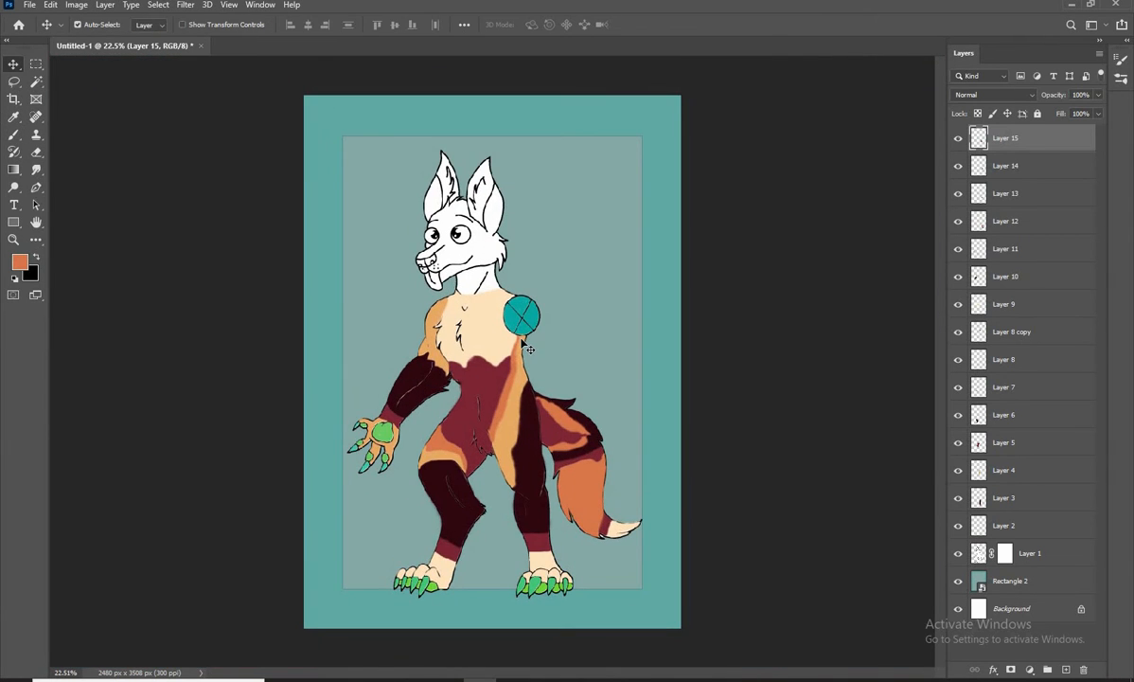
pyautogui.scroll(11, 558, 426)
pyautogui.scroll(12, 617, 461)
pyautogui.click(13, 134)
pyautogui.click(20, 262)
pyautogui.click(507, 374)
pyautogui.click(1051, 256)
pyautogui.moveTo(514, 424)
pyautogui.mouseDown()
pyautogui.moveTo(602, 366)
pyautogui.moveTo(495, 424)
pyautogui.moveTo(588, 352)
pyautogui.moveTo(652, 328)
pyautogui.moveTo(617, 370)
pyautogui.moveTo(446, 433)
pyautogui.moveTo(566, 397)
pyautogui.mouseUp()
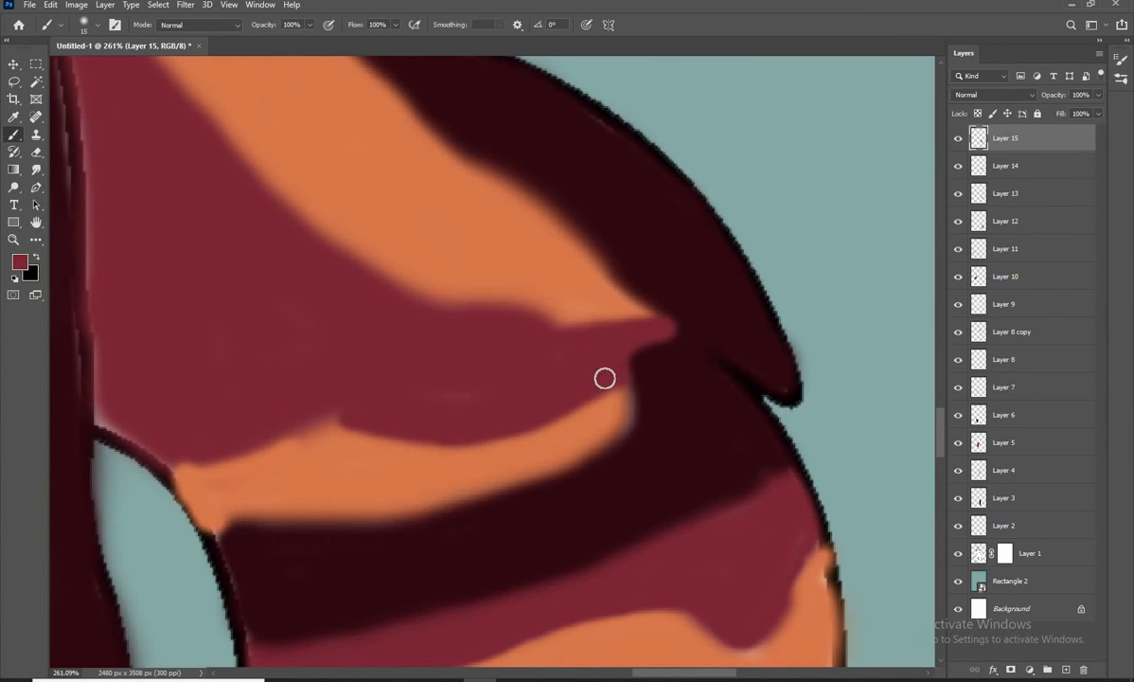
pyautogui.scroll(-16, 605, 378)
pyautogui.press('v')
# Add another layer, sample the fur's dark maroon and outline the white neck area below the jaw
pyautogui.scroll(8, 467, 387)
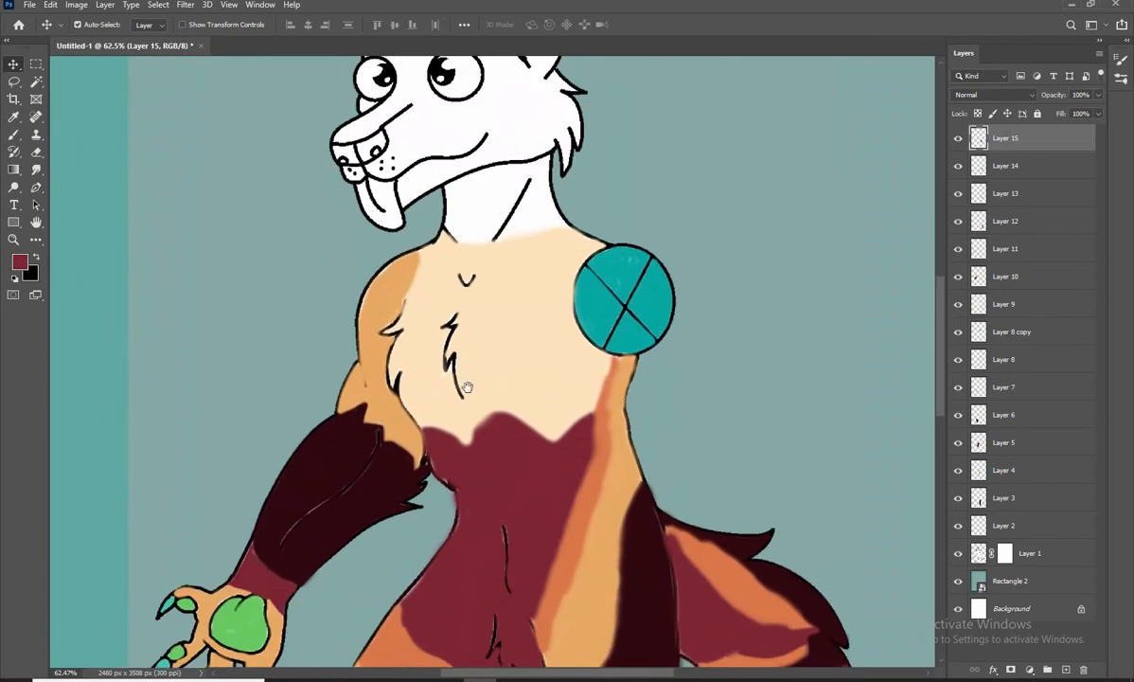
pyautogui.click(1066, 669)
pyautogui.moveTo(467, 387)
pyautogui.mouseDown()
pyautogui.moveTo(421, 328)
pyautogui.moveTo(420, 248)
pyautogui.moveTo(516, 206)
pyautogui.moveTo(625, 188)
pyautogui.moveTo(627, 249)
pyautogui.moveTo(652, 332)
pyautogui.moveTo(453, 358)
pyautogui.moveTo(429, 274)
pyautogui.moveTo(542, 218)
pyautogui.moveTo(446, 232)
pyautogui.moveTo(429, 329)
pyautogui.moveTo(516, 335)
pyautogui.moveTo(580, 228)
pyautogui.moveTo(590, 259)
pyautogui.moveTo(530, 352)
pyautogui.moveTo(633, 284)
pyautogui.moveTo(581, 287)
pyautogui.moveTo(542, 341)
pyautogui.moveTo(602, 273)
pyautogui.mouseUp()
pyautogui.click(13, 134)
pyautogui.click(20, 262)
pyautogui.click(375, 426)
pyautogui.click(1051, 256)
pyautogui.scroll(8, 465, 190)
pyautogui.press('[')
pyautogui.press(']')
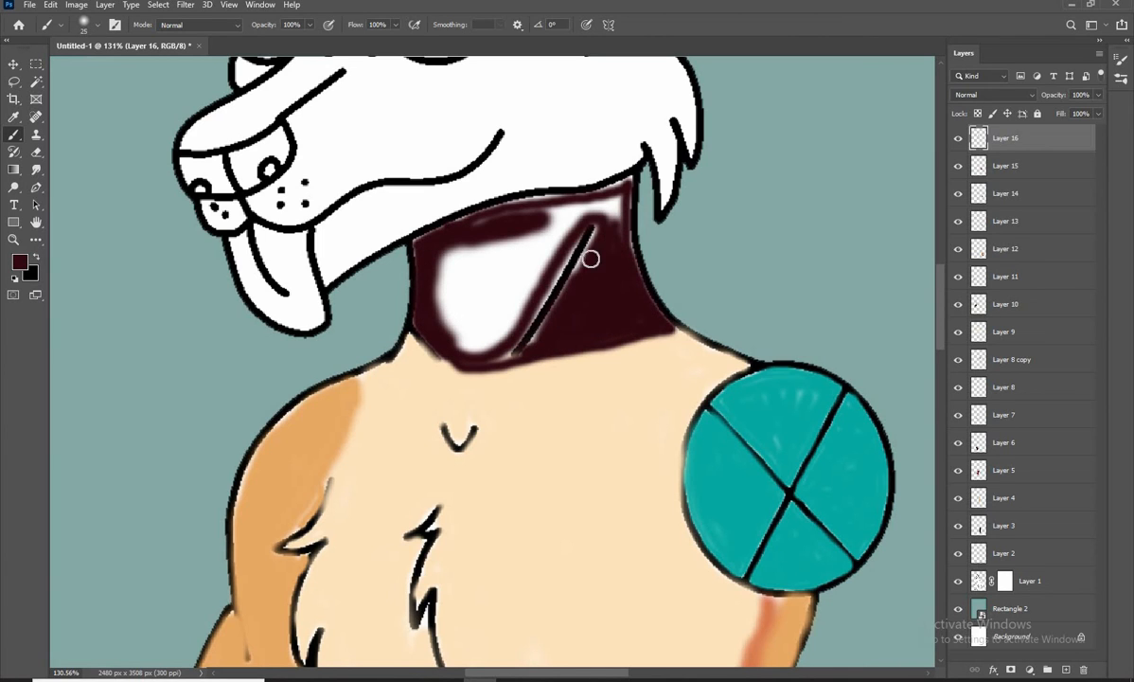
# Fill the rest of the neck with dark maroon using a larger brush
pyautogui.press(']')
pyautogui.press(']')
pyautogui.press(']')
pyautogui.moveTo(542, 300)
pyautogui.mouseDown()
pyautogui.moveTo(481, 356)
pyautogui.moveTo(438, 290)
pyautogui.moveTo(474, 228)
pyautogui.moveTo(552, 205)
pyautogui.moveTo(494, 301)
pyautogui.moveTo(509, 259)
pyautogui.moveTo(519, 312)
pyautogui.moveTo(530, 250)
pyautogui.moveTo(606, 194)
pyautogui.mouseUp()
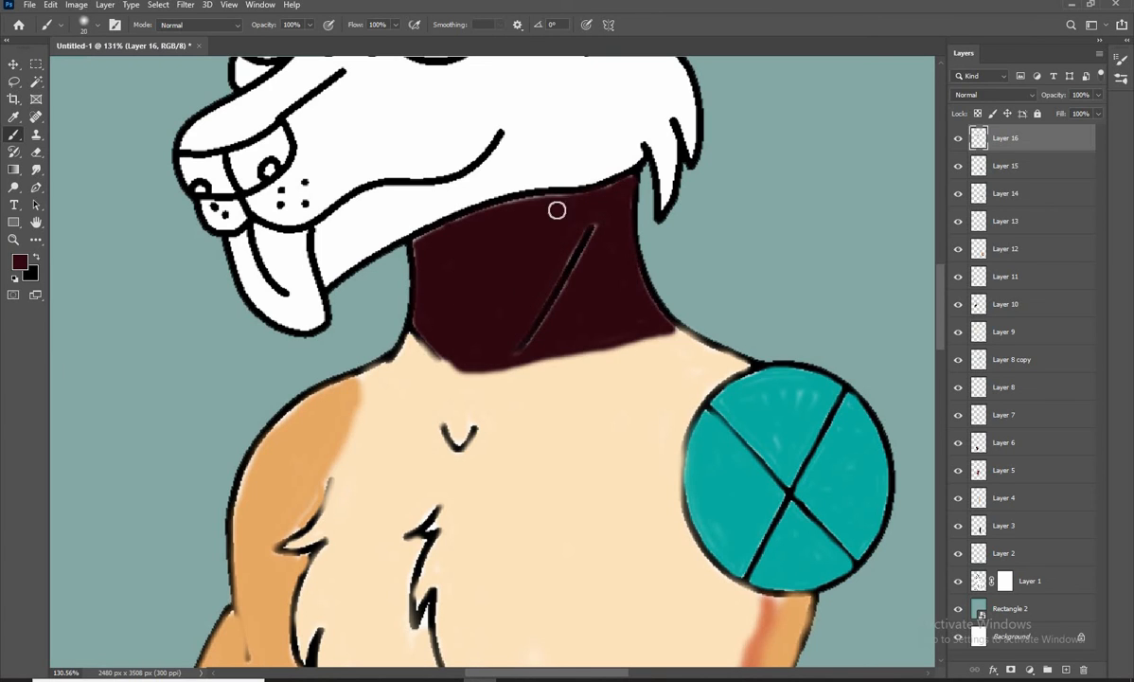
pyautogui.scroll(-15, 448, 324)
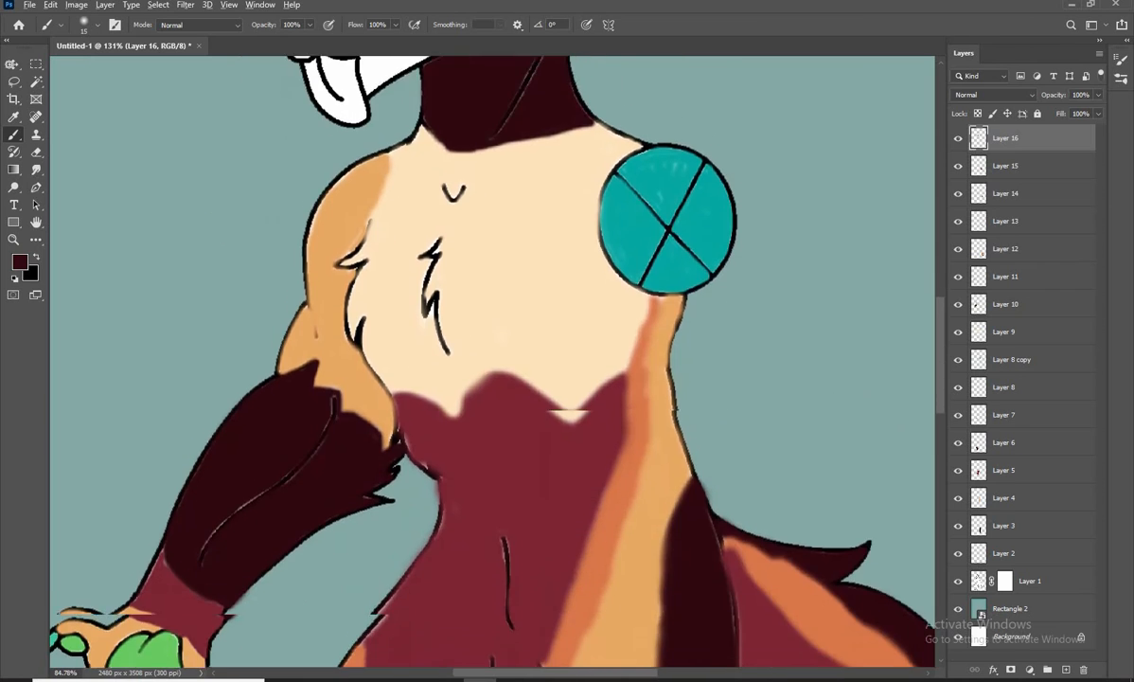
pyautogui.press('v')
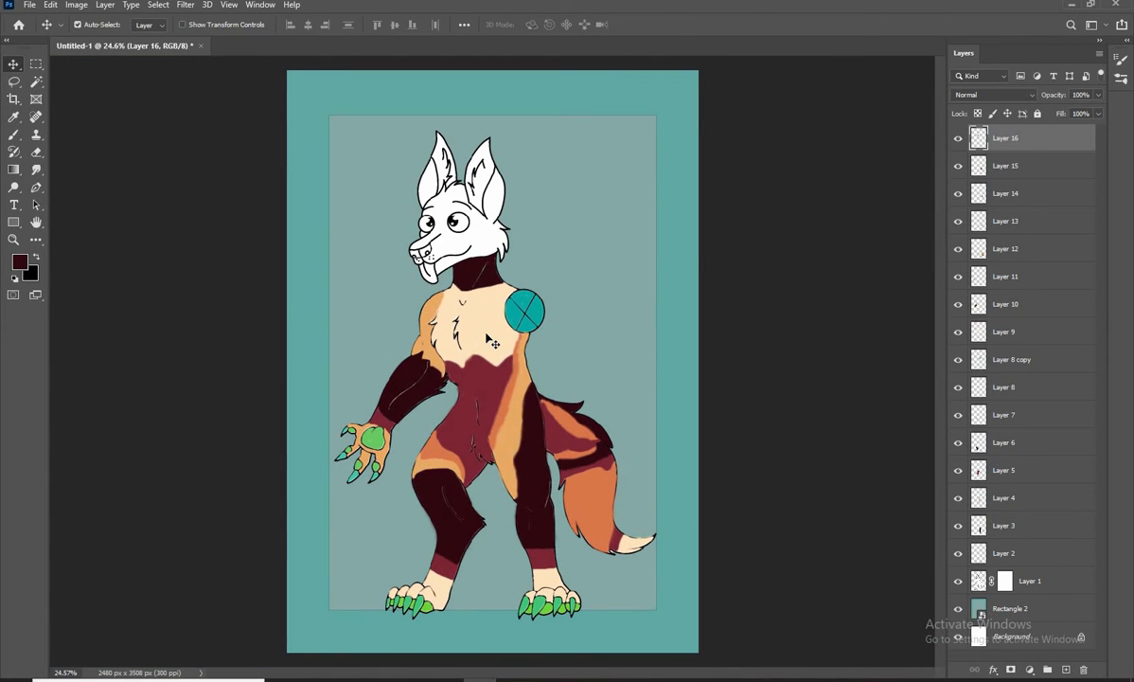
# Add another layer and pick a cream brush colour starting from the foot's fur
pyautogui.hotkey('ctrl', 'shift', 'alt', 'n')
pyautogui.press('i')
pyautogui.click(20, 260)
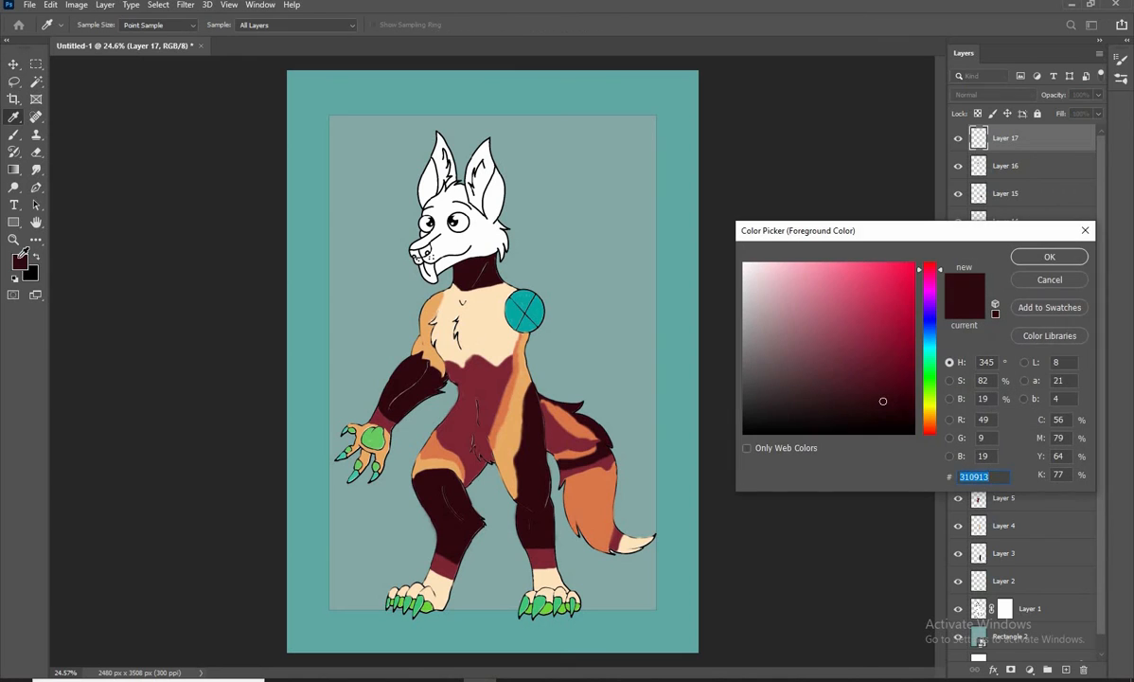
pyautogui.click(551, 570)
pyautogui.click(800, 266)
pyautogui.click(1049, 257)
pyautogui.press('b')
pyautogui.scroll(9, 475, 213)
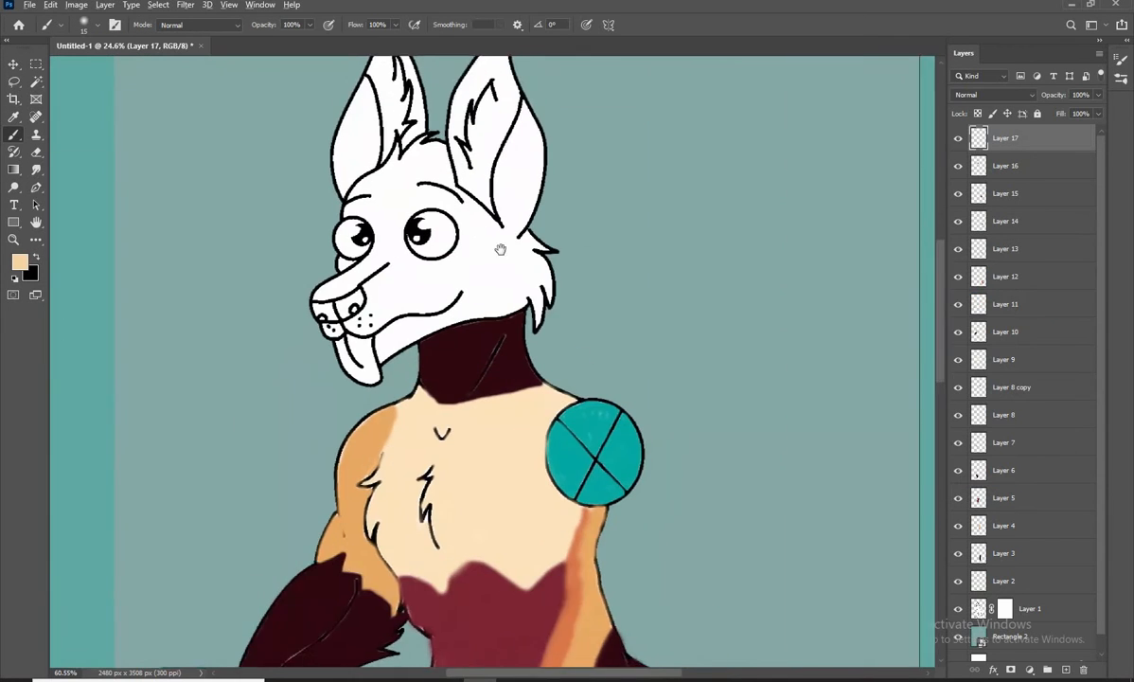
# Sample the light orange from the shoulder and outline the right ear's lower outer section and the cheek fur
pyautogui.moveTo(501, 248); pyautogui.dragTo(527, 264)
pyautogui.click(21, 262)
pyautogui.click(390, 466)
pyautogui.click(1049, 255)
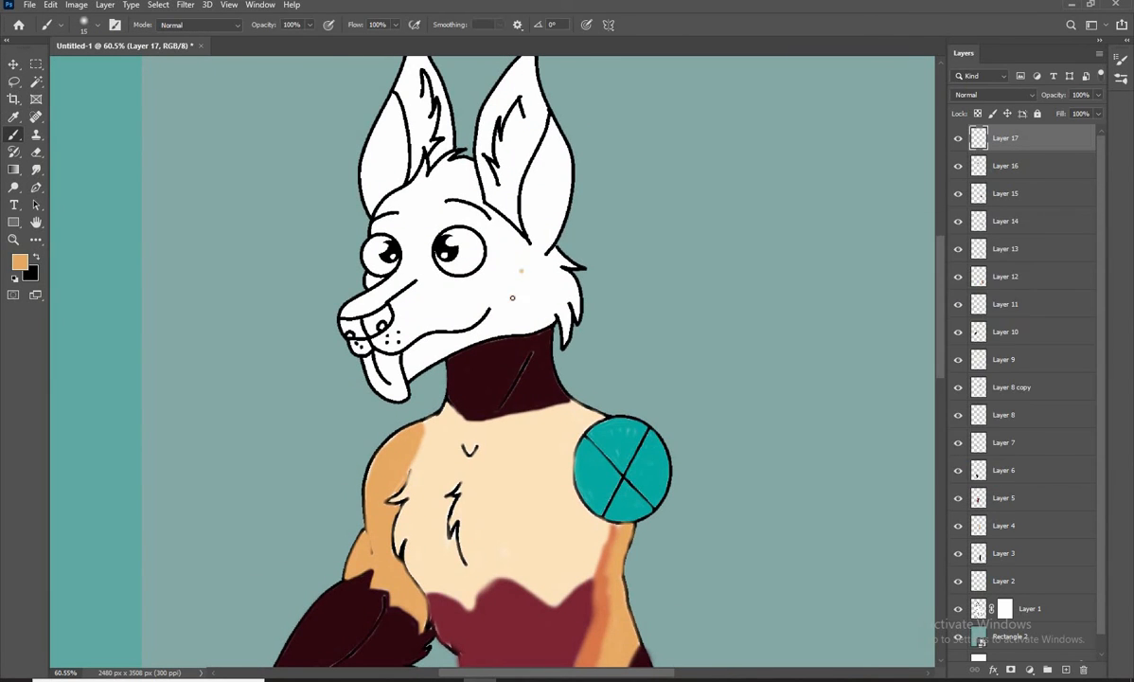
pyautogui.scroll(6, 549, 308)
pyautogui.moveTo(546, 311); pyautogui.dragTo(521, 399)
pyautogui.moveTo(464, 176); pyautogui.dragTo(544, 199)
pyautogui.moveTo(487, 195); pyautogui.dragTo(470, 234)
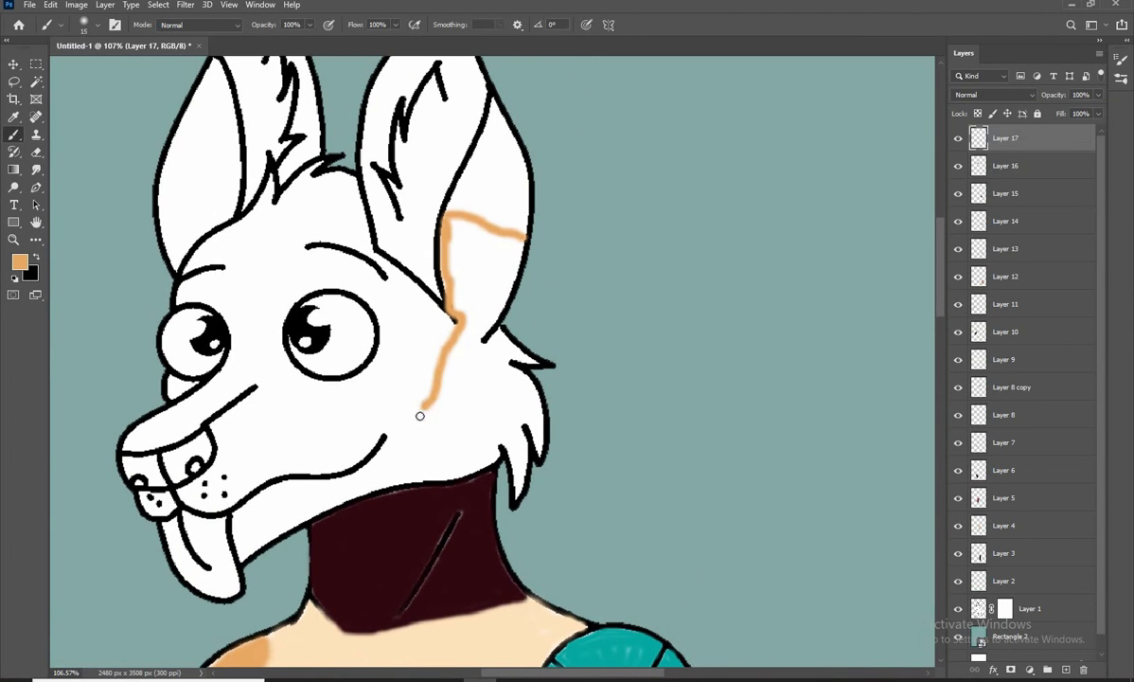
pyautogui.moveTo(446, 223); pyautogui.dragTo(494, 342)
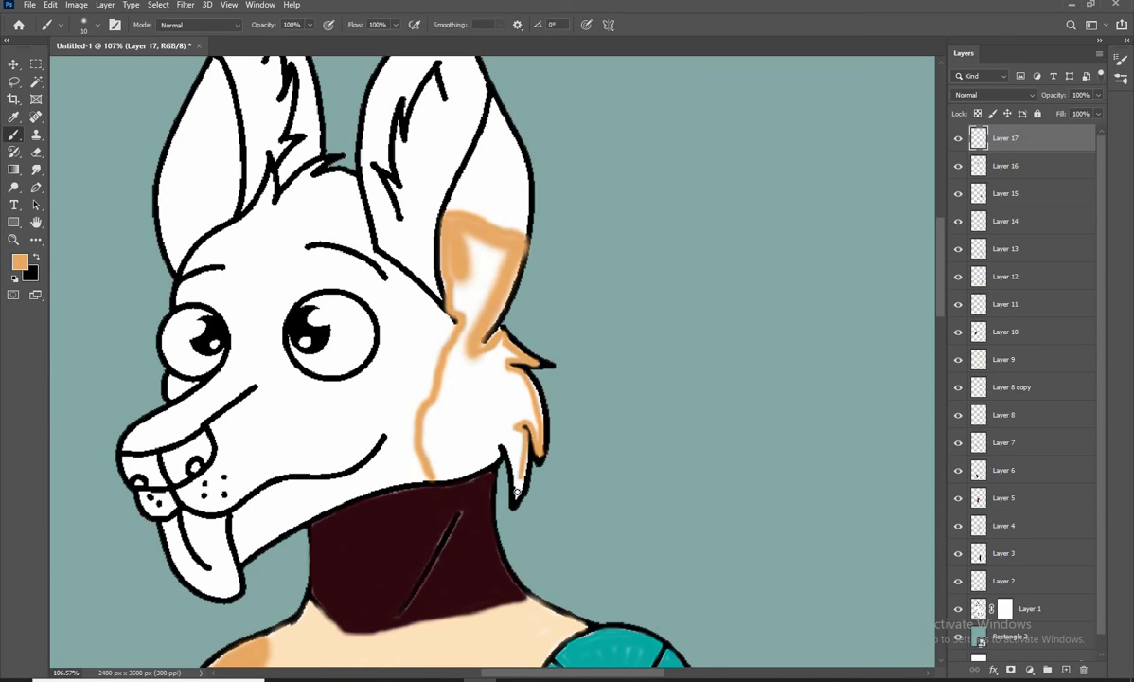
pyautogui.scroll(8, 434, 473)
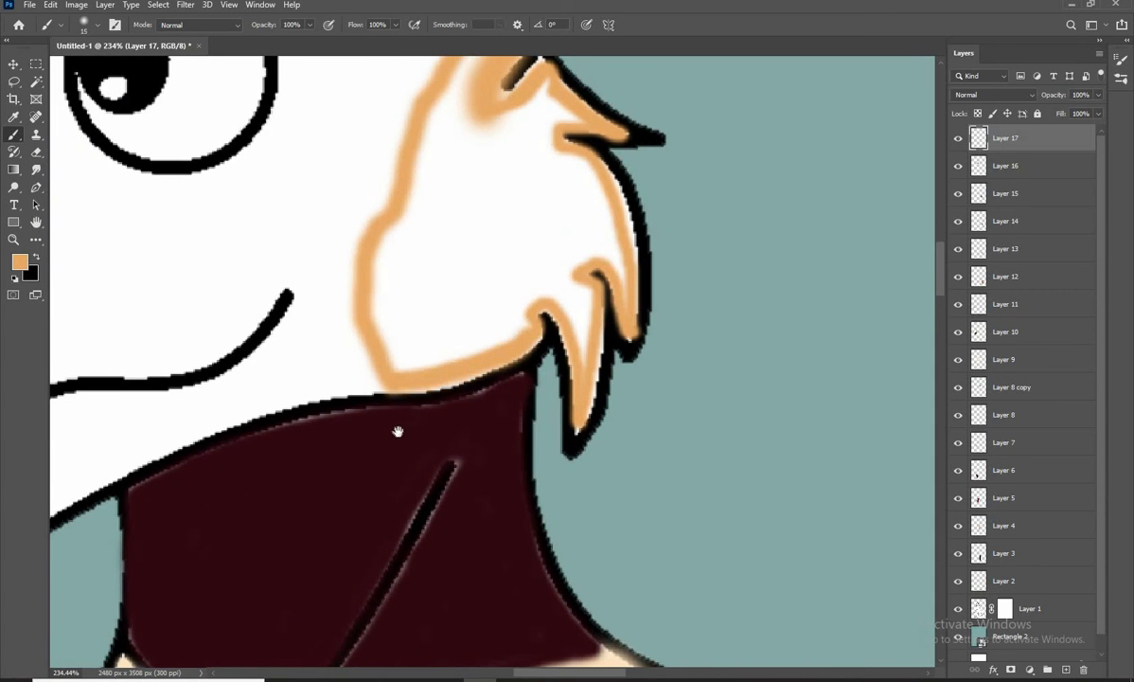
# Refine the light orange outline inside the cheek's pointed fur tufts with a smaller brush
pyautogui.moveTo(398, 431); pyautogui.dragTo(358, 514)
pyautogui.moveTo(542, 441); pyautogui.dragTo(530, 207)
pyautogui.press('[')
pyautogui.press('[')
pyautogui.press('[')
pyautogui.press('[')
pyautogui.press('[')
pyautogui.press('[')
pyautogui.press('[')
pyautogui.press('[')
pyautogui.press('[')
pyautogui.moveTo(551, 223)
pyautogui.mouseDown()
pyautogui.moveTo(562, 397)
pyautogui.moveTo(453, 234)
pyautogui.moveTo(555, 333)
pyautogui.mouseUp()
pyautogui.moveTo(556, 333)
pyautogui.keyDown('ctrl'); pyautogui.mouseDown()
pyautogui.moveTo(507, 314)
pyautogui.moveTo(431, 346)
pyautogui.mouseUp(); pyautogui.keyUp('ctrl')
pyautogui.moveTo(570, 244)
pyautogui.mouseDown()
pyautogui.moveTo(574, 277)
pyautogui.moveTo(679, 235)
pyautogui.mouseUp()
# Thicken the light orange along the cheek's lower edge above the neck
pyautogui.press(']')
pyautogui.press(']')
pyautogui.moveTo(614, 329); pyautogui.dragTo(396, 404)
pyautogui.moveTo(539, 359); pyautogui.dragTo(410, 400)
pyautogui.moveTo(583, 344); pyautogui.dragTo(378, 396)
pyautogui.scroll(-5, 427, 284)
pyautogui.moveTo(443, 294); pyautogui.dragTo(410, 410)
# Fill the outlined cheek fur with light orange, varying the brush size for the tufts and edges
pyautogui.press(']')
pyautogui.press(']')
pyautogui.press(']')
pyautogui.press(']')
pyautogui.press(']')
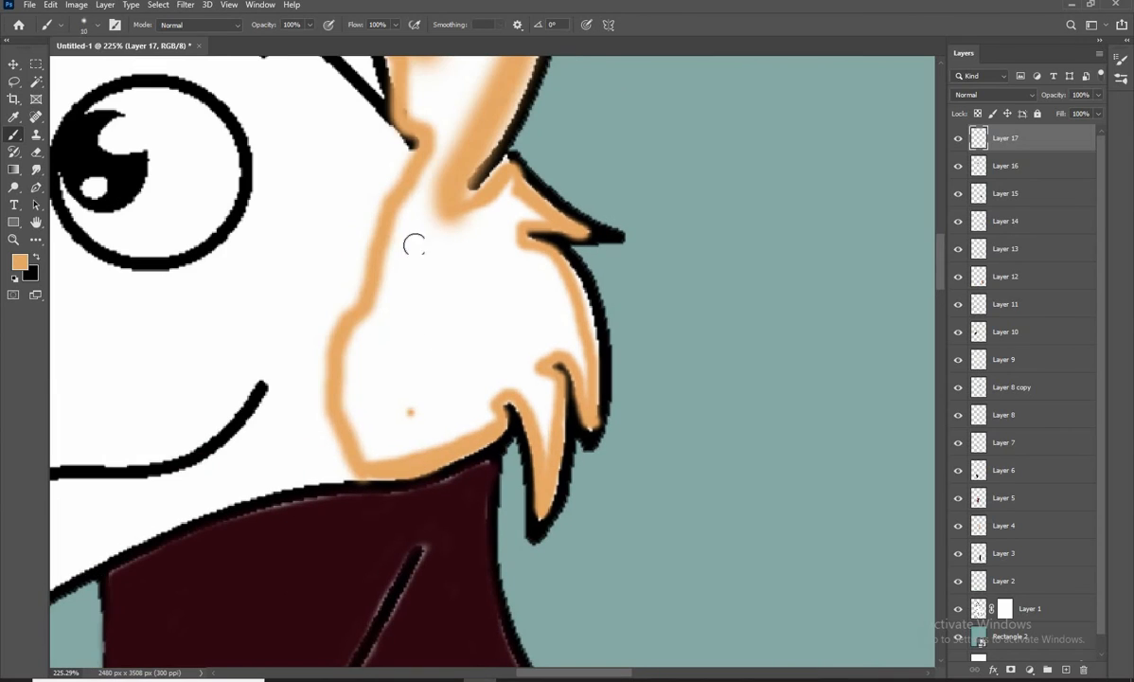
pyautogui.moveTo(414, 229)
pyautogui.mouseDown()
pyautogui.moveTo(363, 433)
pyautogui.moveTo(356, 428)
pyautogui.moveTo(426, 432)
pyautogui.moveTo(444, 390)
pyautogui.moveTo(412, 310)
pyautogui.moveTo(396, 197)
pyautogui.mouseUp()
pyautogui.moveTo(420, 223); pyautogui.dragTo(394, 374)
pyautogui.moveTo(405, 331)
pyautogui.mouseDown()
pyautogui.moveTo(388, 188)
pyautogui.moveTo(433, 242)
pyautogui.moveTo(431, 193)
pyautogui.mouseUp()
pyautogui.press('[')
pyautogui.press('[')
pyautogui.moveTo(512, 187)
pyautogui.mouseDown()
pyautogui.moveTo(435, 349)
pyautogui.moveTo(490, 382)
pyautogui.mouseUp()
pyautogui.moveTo(483, 401)
pyautogui.mouseDown()
pyautogui.moveTo(461, 339)
pyautogui.moveTo(549, 440)
pyautogui.moveTo(488, 471)
pyautogui.moveTo(367, 443)
pyautogui.mouseUp()
# Cover the remaining white gaps in the cheek fur and the right ear's lower outer section with light orange
pyautogui.press('p')
pyautogui.press('b')
pyautogui.press('[')
pyautogui.press(']')
pyautogui.press(']')
pyautogui.moveTo(377, 350)
pyautogui.mouseDown()
pyautogui.moveTo(419, 306)
pyautogui.moveTo(443, 354)
pyautogui.mouseUp()
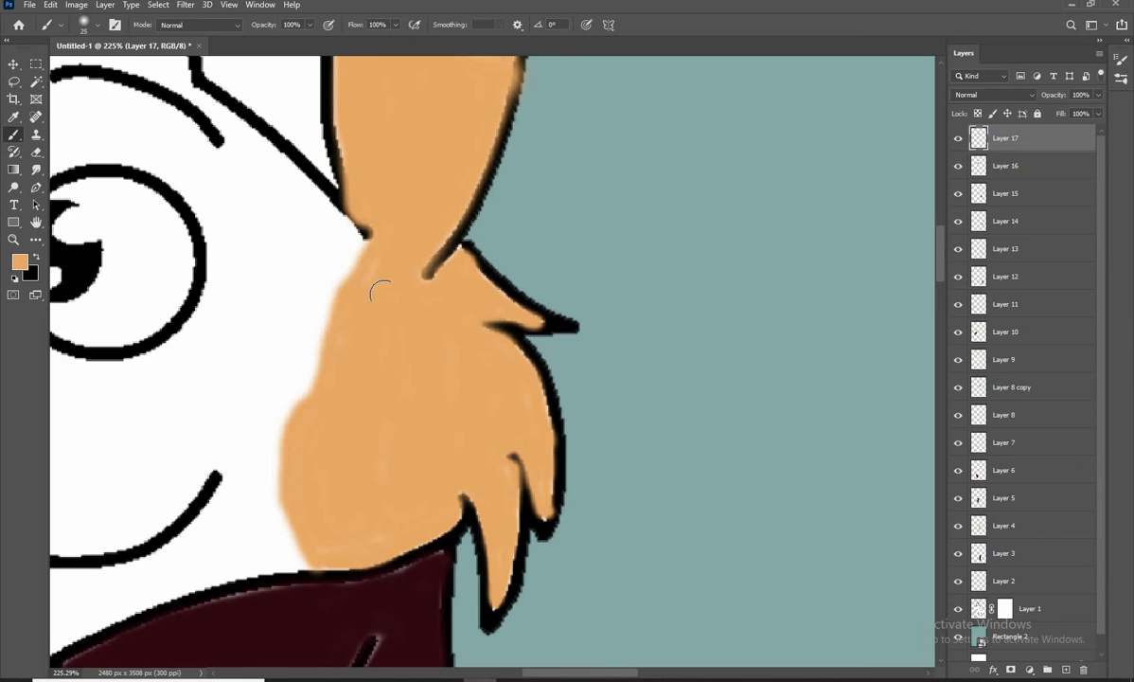
pyautogui.scroll(-5, 438, 381)
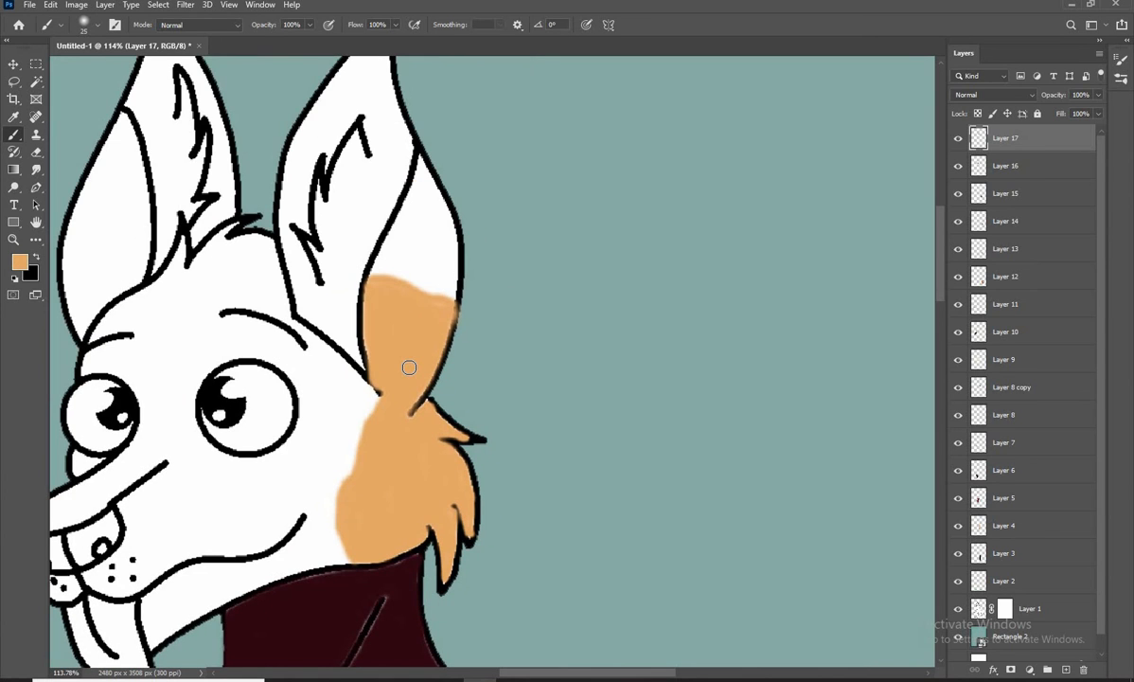
# Choose a light green and outline the white upper part of the right ear's outer section
pyautogui.click(20, 262)
pyautogui.click(930, 390)
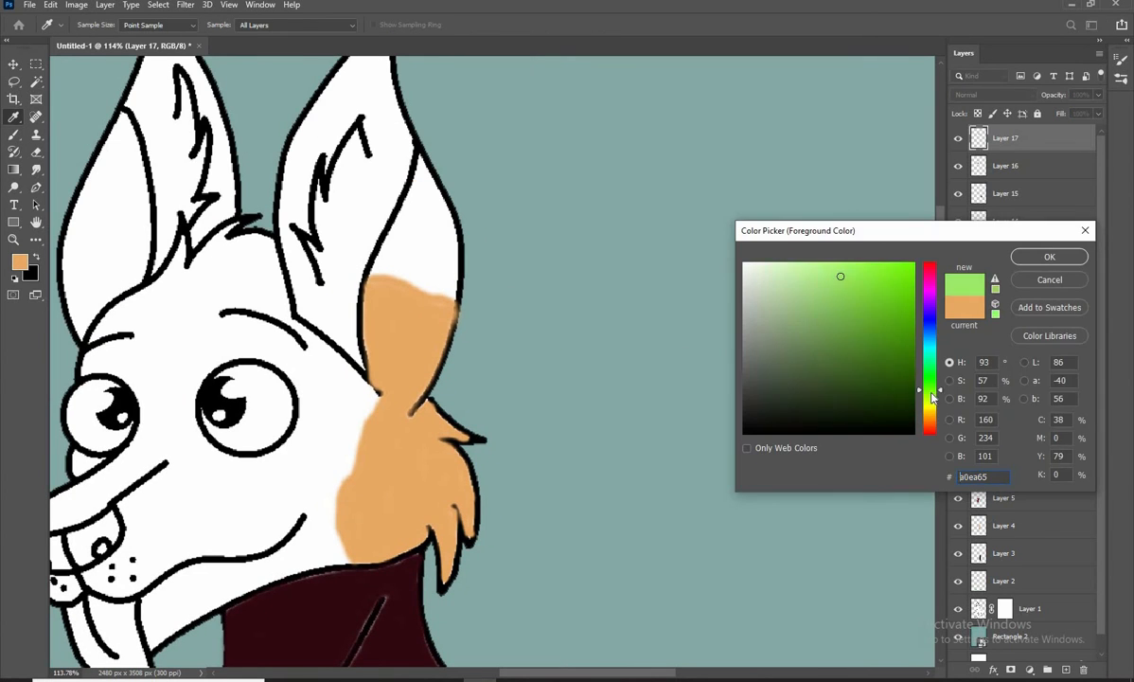
pyautogui.click(848, 297)
pyautogui.click(928, 394)
pyautogui.click(927, 386)
pyautogui.click(1050, 255)
pyautogui.scroll(4, 423, 238)
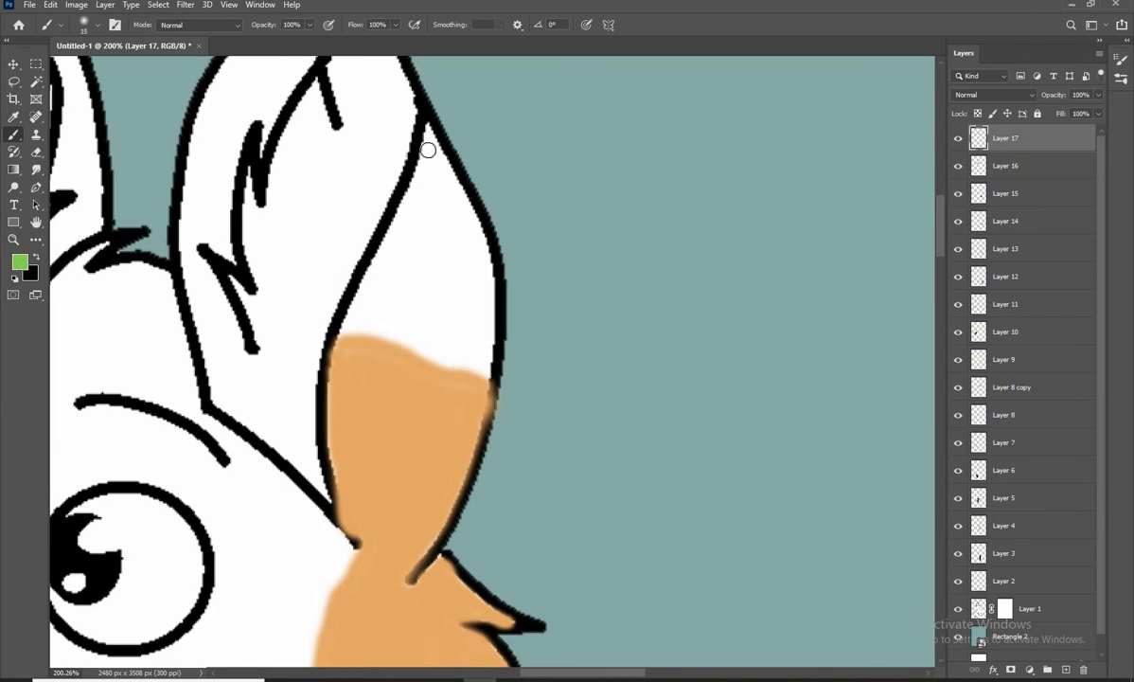
pyautogui.moveTo(428, 128)
pyautogui.mouseDown()
pyautogui.moveTo(343, 336)
pyautogui.moveTo(473, 375)
pyautogui.moveTo(470, 210)
pyautogui.mouseUp()
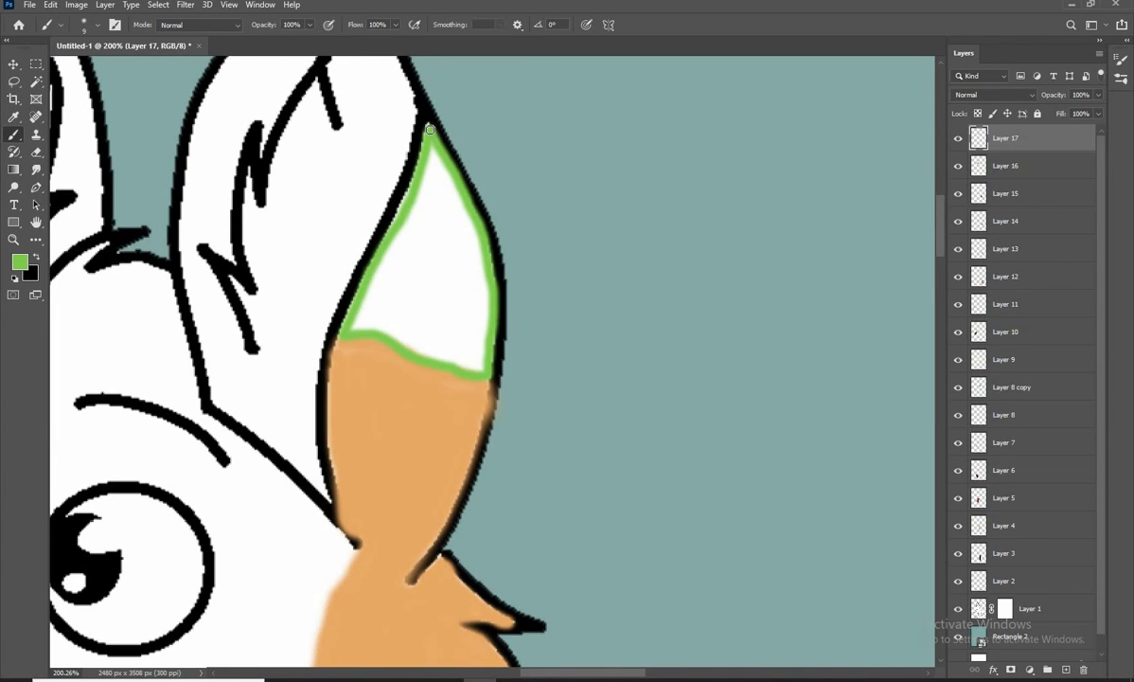
# Fill the outlined upper part of the right ear's outer section with light green
pyautogui.press(']')
pyautogui.press(']')
pyautogui.press(']')
pyautogui.press(']')
pyautogui.moveTo(422, 151)
pyautogui.mouseDown()
pyautogui.moveTo(360, 326)
pyautogui.moveTo(398, 334)
pyautogui.moveTo(476, 289)
pyautogui.moveTo(436, 189)
pyautogui.mouseUp()
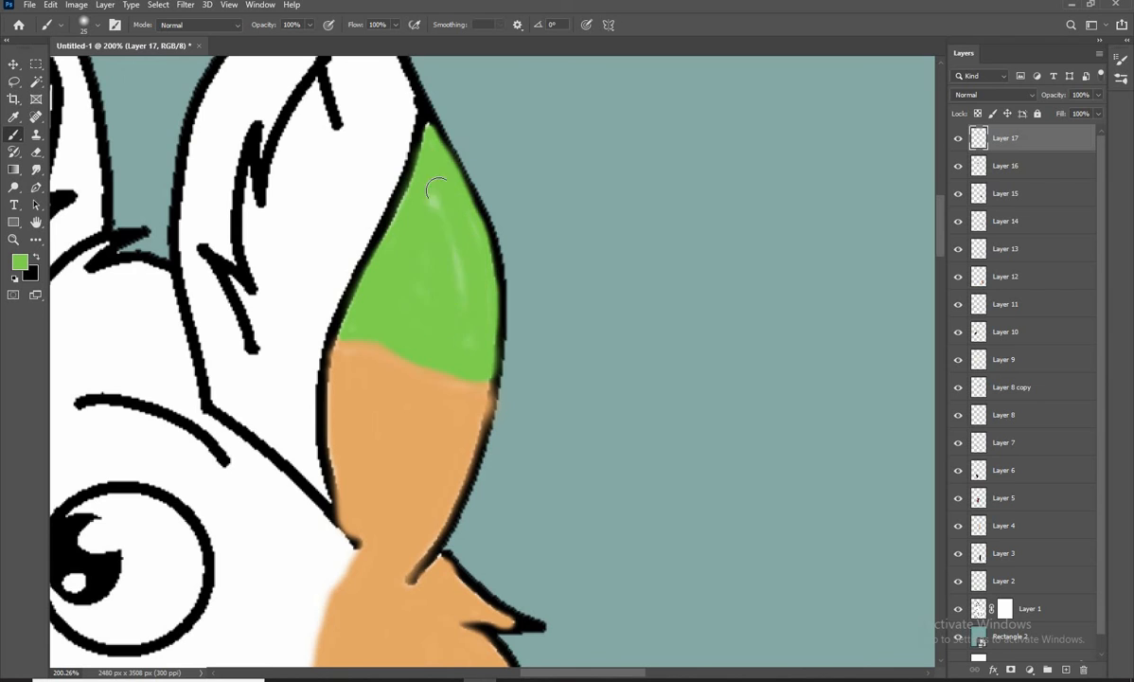
pyautogui.scroll(-5, 429, 308)
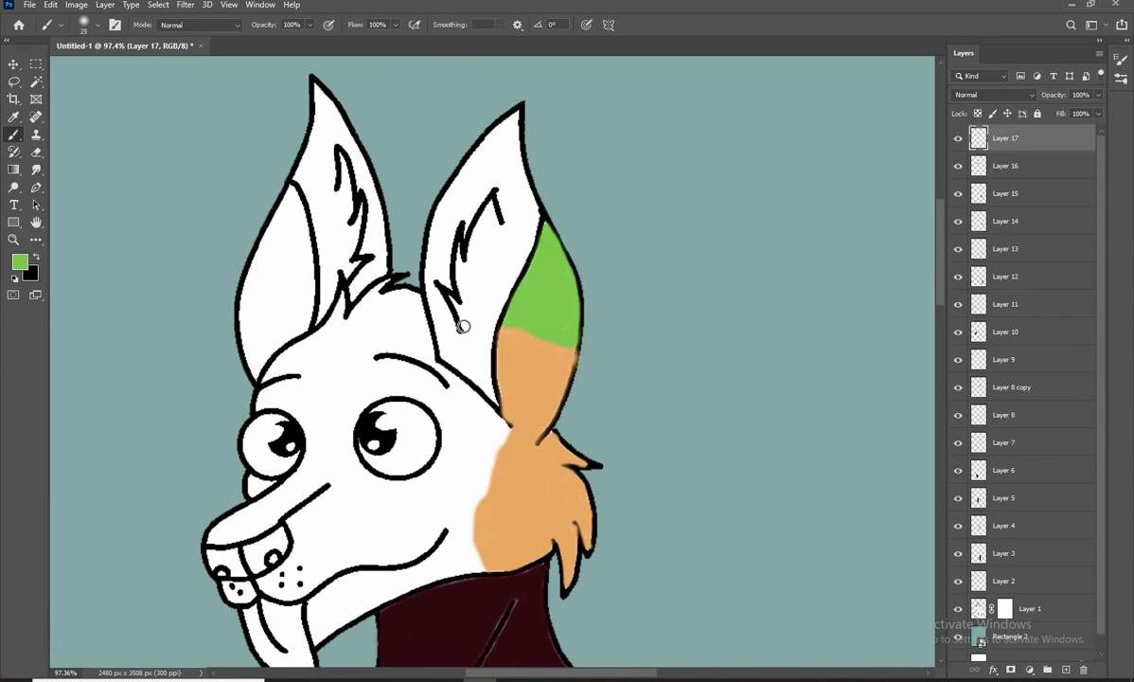
# Undo the green colouring on the right ear's outer section
pyautogui.hotkey('ctrl', 'z')
pyautogui.hotkey('ctrl', 'z')
pyautogui.hotkey('ctrl', 'z')
# Sample the cream from the chest and fill the white upper part of the right ear's outer section
pyautogui.scroll(4, 540, 354)
pyautogui.scroll(-6, 524, 280)
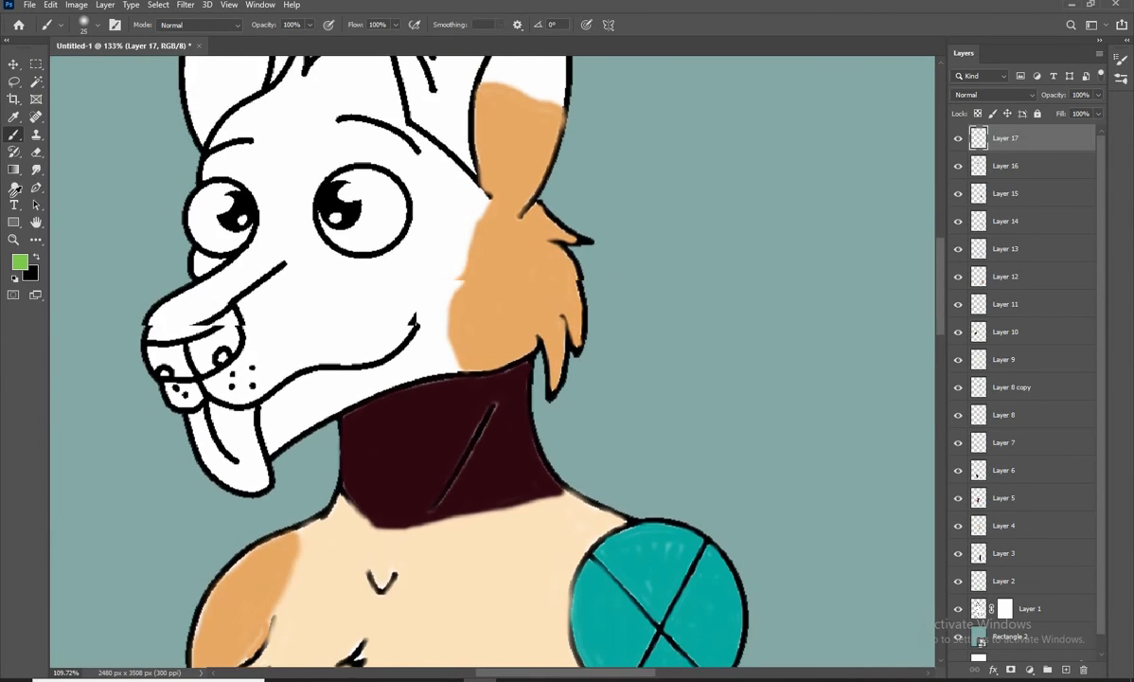
pyautogui.click(20, 262)
pyautogui.click(473, 544)
pyautogui.click(1049, 256)
pyautogui.scroll(5, 536, 104)
pyautogui.moveTo(519, 295)
pyautogui.mouseDown()
pyautogui.moveTo(456, 411)
pyautogui.moveTo(569, 488)
pyautogui.moveTo(562, 333)
pyautogui.moveTo(477, 397)
pyautogui.moveTo(580, 380)
pyautogui.mouseUp()
pyautogui.scroll(-5, 568, 350)
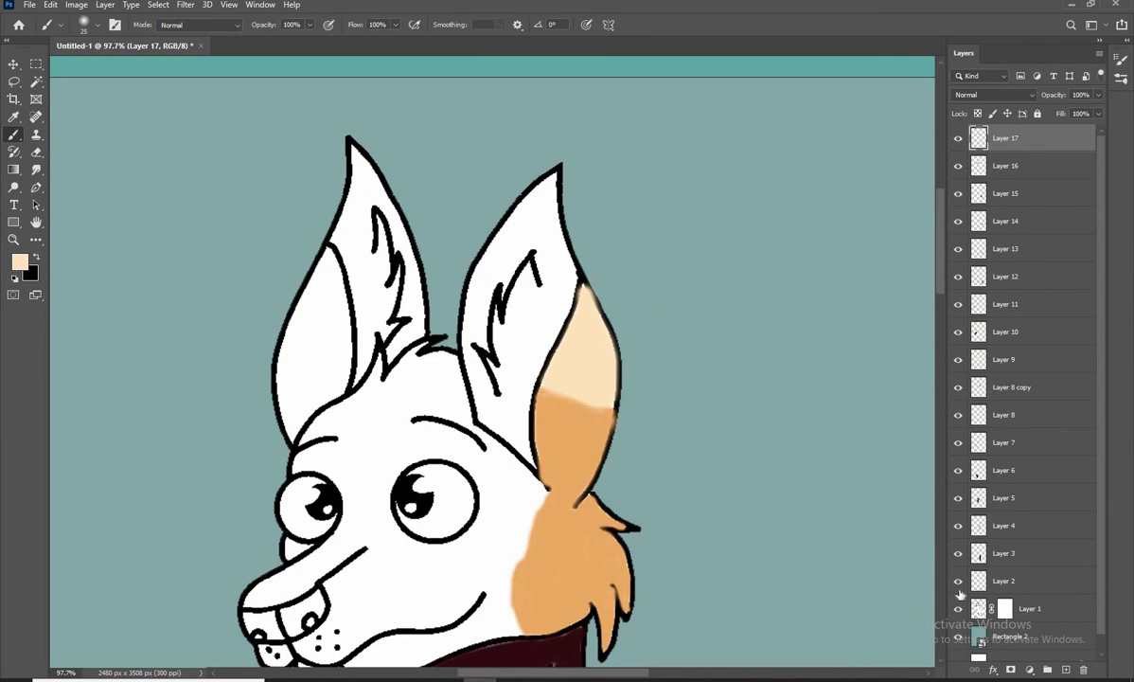
# Set the foreground colour to green 39b975 and start outlining the right ear's inner area
pyautogui.click(19, 262)
pyautogui.click(930, 381)
pyautogui.moveTo(826, 320); pyautogui.dragTo(800, 324)
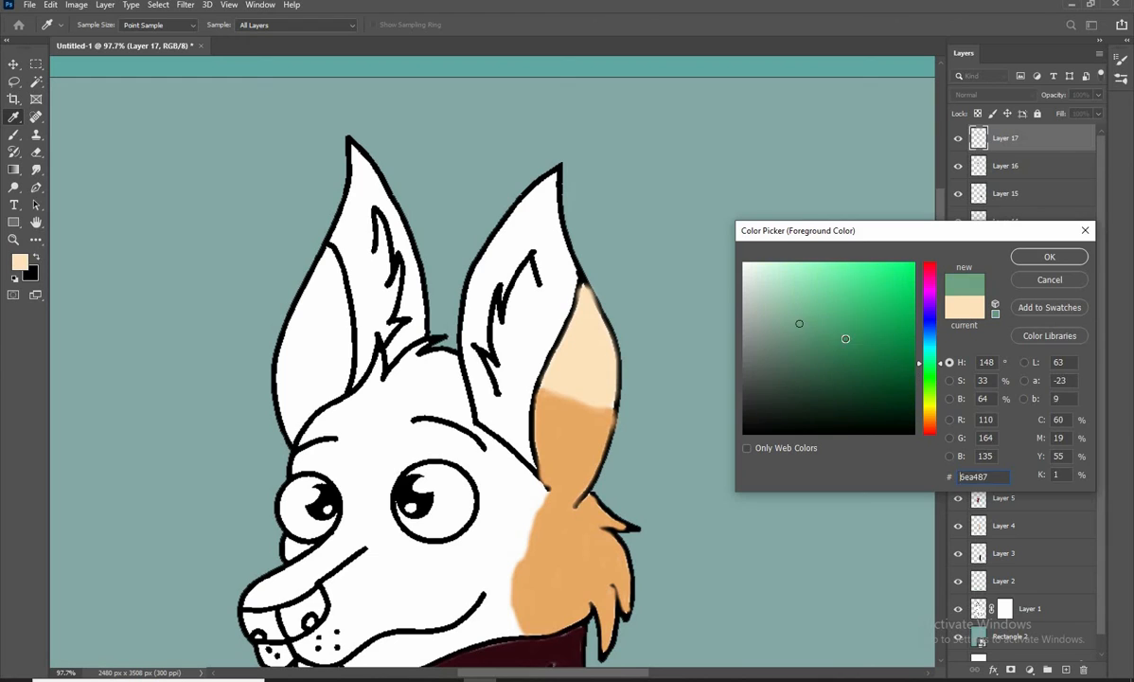
pyautogui.press('Return')
pyautogui.scroll(5, 541, 335)
pyautogui.moveTo(537, 260)
pyautogui.mouseDown()
pyautogui.moveTo(524, 374)
pyautogui.moveTo(493, 303)
pyautogui.mouseUp()
pyautogui.moveTo(494, 303); pyautogui.dragTo(462, 442)
pyautogui.moveTo(462, 442); pyautogui.dragTo(463, 401)
# Complete the green outline of the right ear's inner area from base to tip, following the fur lines with a smaller brush
pyautogui.press('[')
pyautogui.press('[')
pyautogui.press('[')
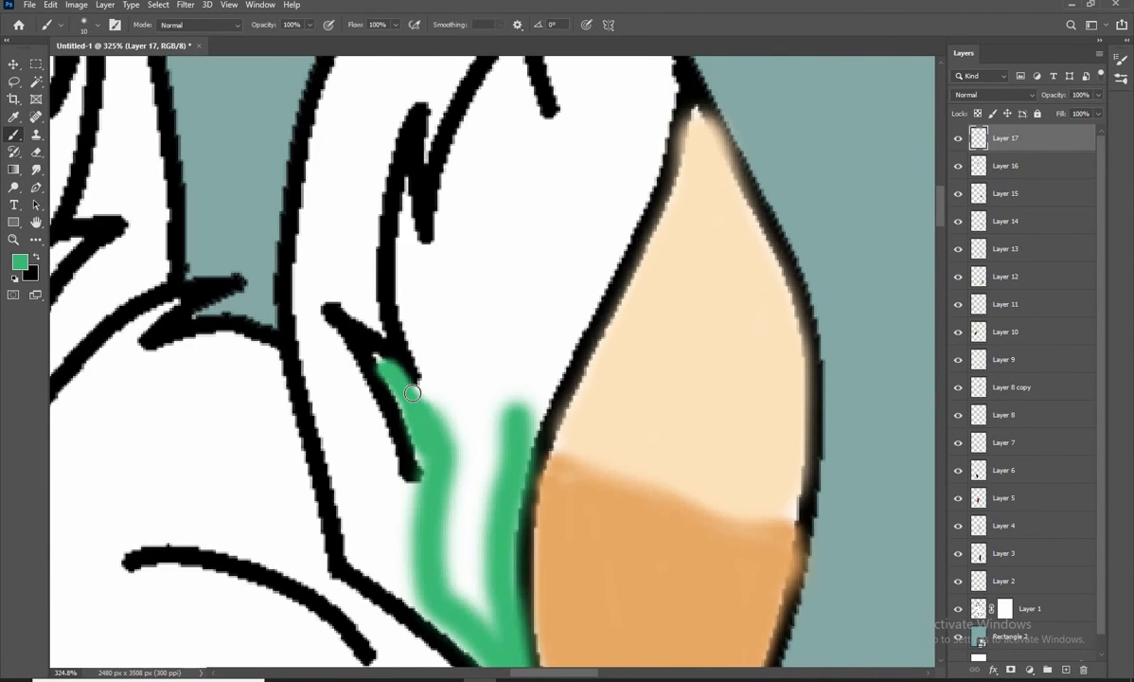
pyautogui.moveTo(413, 393); pyautogui.dragTo(420, 343)
pyautogui.moveTo(413, 301); pyautogui.dragTo(405, 375)
pyautogui.moveTo(399, 280)
pyautogui.mouseDown()
pyautogui.moveTo(418, 451)
pyautogui.moveTo(392, 286)
pyautogui.mouseUp()
pyautogui.moveTo(412, 324)
pyautogui.mouseDown()
pyautogui.moveTo(392, 415)
pyautogui.moveTo(463, 258)
pyautogui.moveTo(504, 286)
pyautogui.moveTo(514, 190)
pyautogui.mouseUp()
pyautogui.moveTo(514, 199)
pyautogui.mouseDown()
pyautogui.moveTo(440, 407)
pyautogui.moveTo(503, 177)
pyautogui.moveTo(502, 71)
pyautogui.mouseUp()
pyautogui.moveTo(502, 74)
pyautogui.mouseDown()
pyautogui.moveTo(496, 161)
pyautogui.moveTo(559, 334)
pyautogui.moveTo(536, 441)
pyautogui.mouseUp()
pyautogui.moveTo(536, 441); pyautogui.dragTo(594, 311)
pyautogui.moveTo(594, 311); pyautogui.dragTo(470, 558)
pyautogui.moveTo(470, 558)
pyautogui.mouseDown()
pyautogui.moveTo(541, 441)
pyautogui.moveTo(633, 207)
pyautogui.mouseUp()
pyautogui.moveTo(600, 232)
pyautogui.mouseDown()
pyautogui.moveTo(603, 304)
pyautogui.moveTo(578, 172)
pyautogui.mouseUp()
pyautogui.scroll(-4, 551, 261)
pyautogui.moveTo(502, 376); pyautogui.dragTo(537, 283)
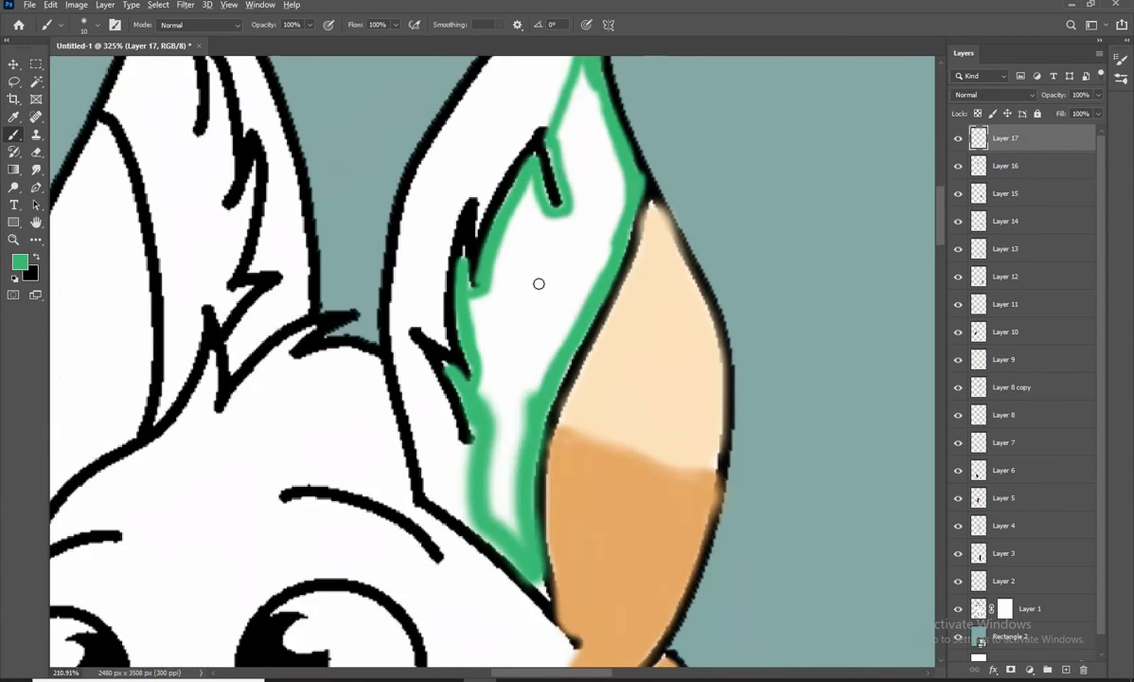
# Fill the outlined inner area of the right ear with green
pyautogui.press(']')
pyautogui.moveTo(528, 357)
pyautogui.mouseDown()
pyautogui.moveTo(503, 469)
pyautogui.moveTo(480, 500)
pyautogui.moveTo(549, 336)
pyautogui.moveTo(542, 369)
pyautogui.mouseUp()
pyautogui.moveTo(556, 327)
pyautogui.mouseDown()
pyautogui.moveTo(538, 364)
pyautogui.moveTo(563, 312)
pyautogui.moveTo(554, 169)
pyautogui.moveTo(567, 213)
pyautogui.mouseUp()
pyautogui.press('[')
pyautogui.moveTo(559, 142)
pyautogui.mouseDown()
pyautogui.moveTo(541, 227)
pyautogui.moveTo(554, 182)
pyautogui.moveTo(577, 253)
pyautogui.moveTo(558, 232)
pyautogui.moveTo(591, 266)
pyautogui.moveTo(538, 308)
pyautogui.moveTo(501, 254)
pyautogui.moveTo(504, 386)
pyautogui.moveTo(461, 453)
pyautogui.moveTo(497, 329)
pyautogui.mouseUp()
pyautogui.press(']')
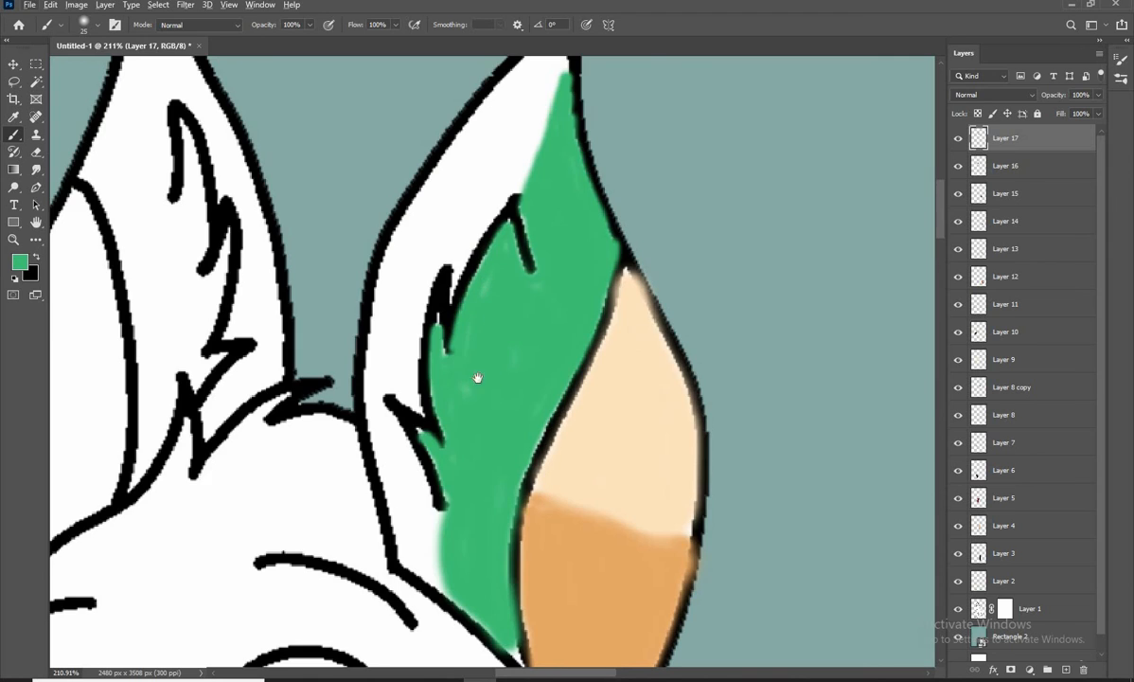
# Touch up the green inner ear's edges beside the black fur lines with a small brush
pyautogui.moveTo(477, 378); pyautogui.dragTo(432, 83)
pyautogui.scroll(3, 464, 374)
pyautogui.press('[')
pyautogui.press('[')
pyautogui.press('[')
pyautogui.press('[')
pyautogui.press('[')
pyautogui.press('[')
pyautogui.moveTo(483, 324); pyautogui.dragTo(523, 367)
pyautogui.scroll(-4, 507, 301)
pyautogui.moveTo(454, 142)
pyautogui.mouseDown()
pyautogui.moveTo(563, 350)
pyautogui.moveTo(517, 433)
pyautogui.mouseUp()
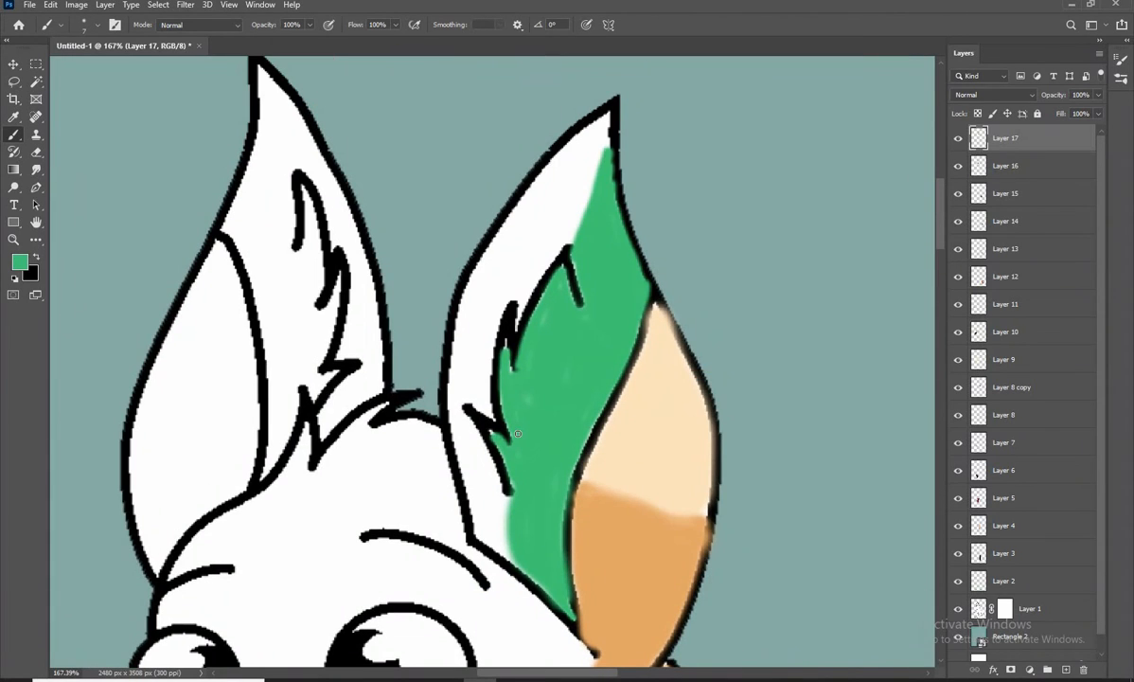
# Choose a yellow-green and outline the white fur strip along the right ear's inner front edge
pyautogui.click(19, 261)
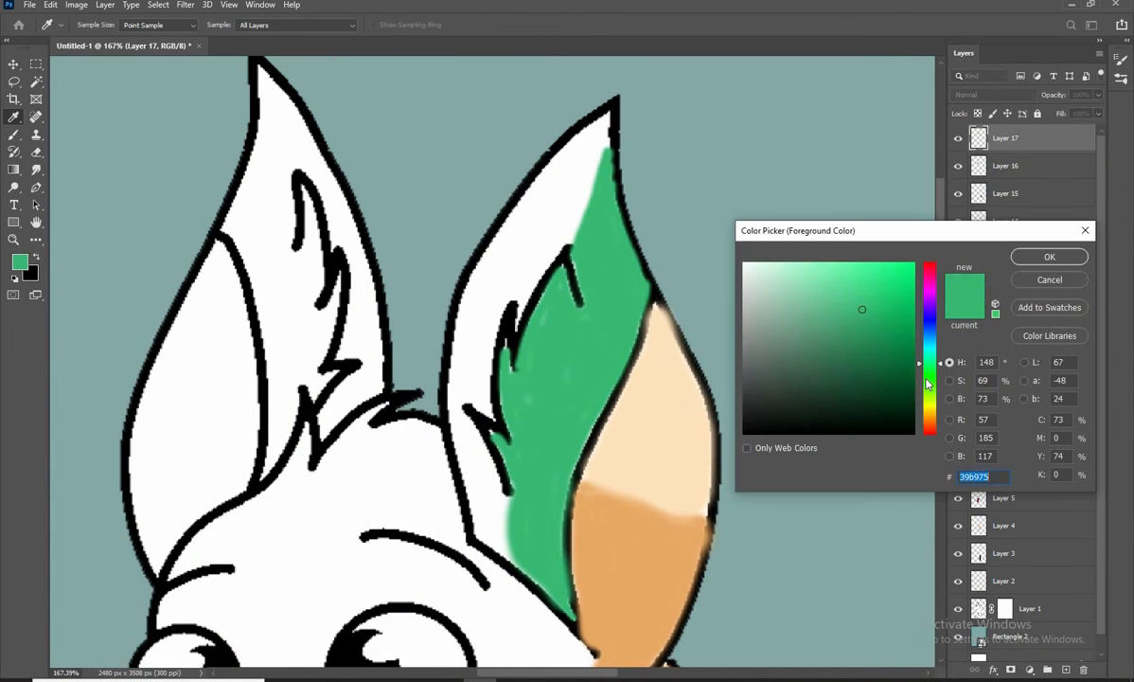
pyautogui.click(928, 384)
pyautogui.click(1038, 256)
pyautogui.moveTo(524, 201); pyautogui.dragTo(455, 356)
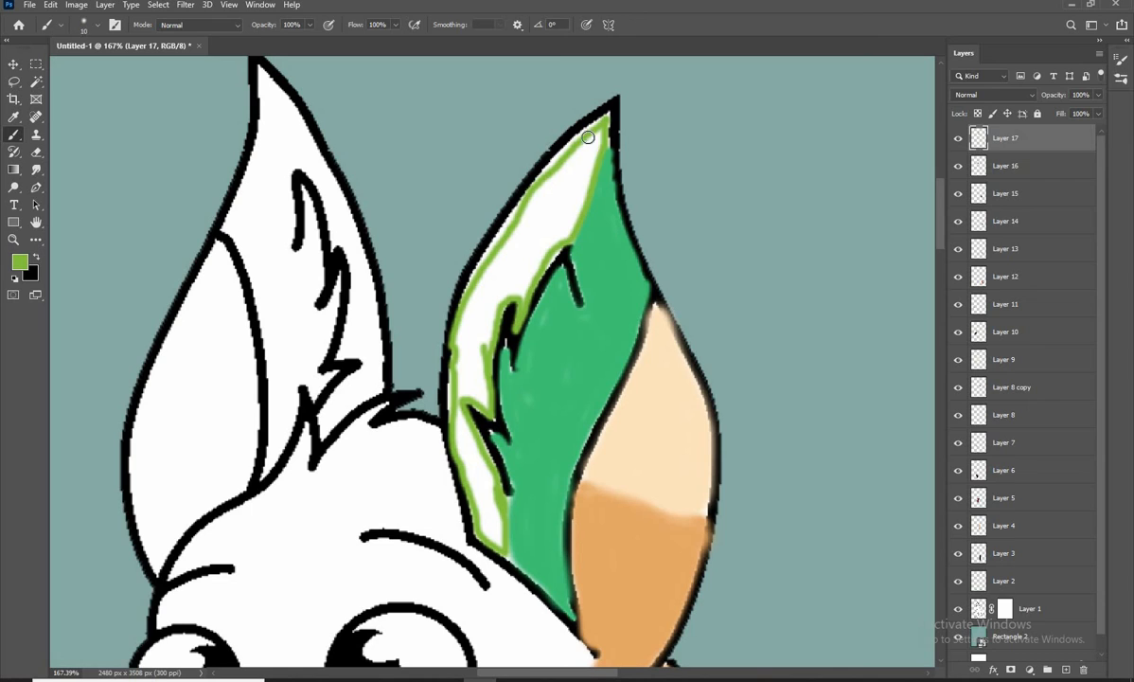
# Fill the outlined white strip along the right ear's inner front edge with yellow-green, down to its base
pyautogui.press(']')
pyautogui.press(']')
pyautogui.moveTo(586, 137)
pyautogui.mouseDown()
pyautogui.moveTo(511, 194)
pyautogui.moveTo(539, 170)
pyautogui.moveTo(483, 237)
pyautogui.moveTo(572, 184)
pyautogui.moveTo(528, 277)
pyautogui.moveTo(476, 334)
pyautogui.moveTo(492, 375)
pyautogui.moveTo(474, 391)
pyautogui.mouseUp()
pyautogui.press('[')
pyautogui.press('[')
pyautogui.moveTo(472, 389)
pyautogui.mouseDown()
pyautogui.moveTo(509, 265)
pyautogui.moveTo(503, 331)
pyautogui.mouseUp()
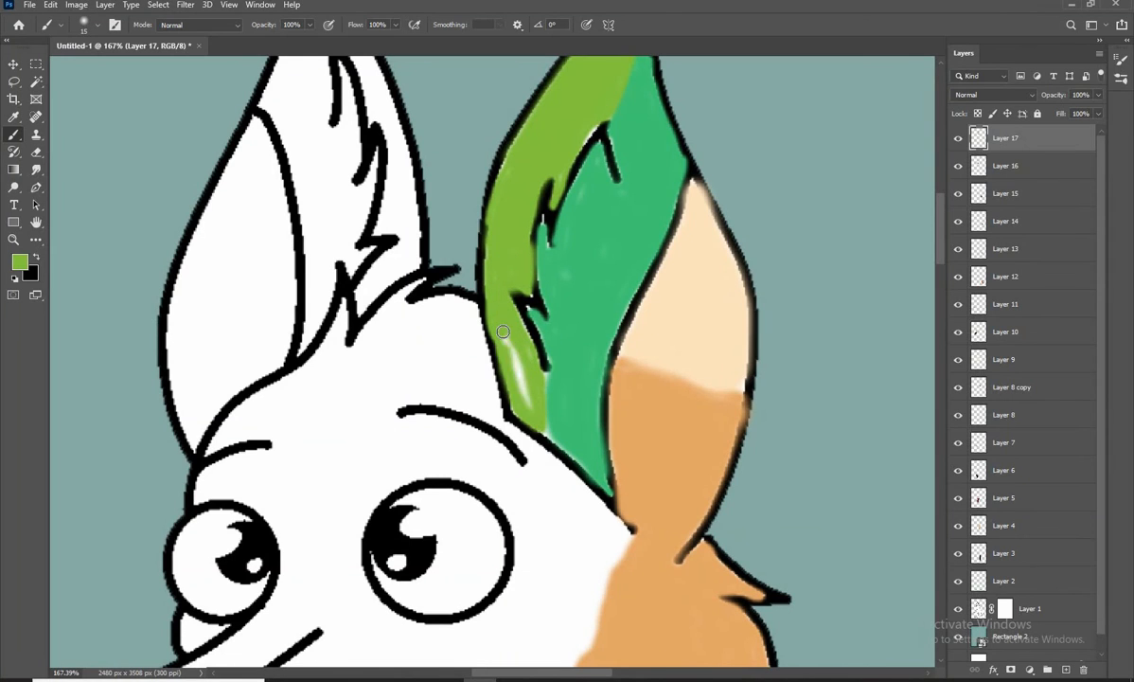
pyautogui.click(508, 407)
pyautogui.scroll(-7, 482, 361)
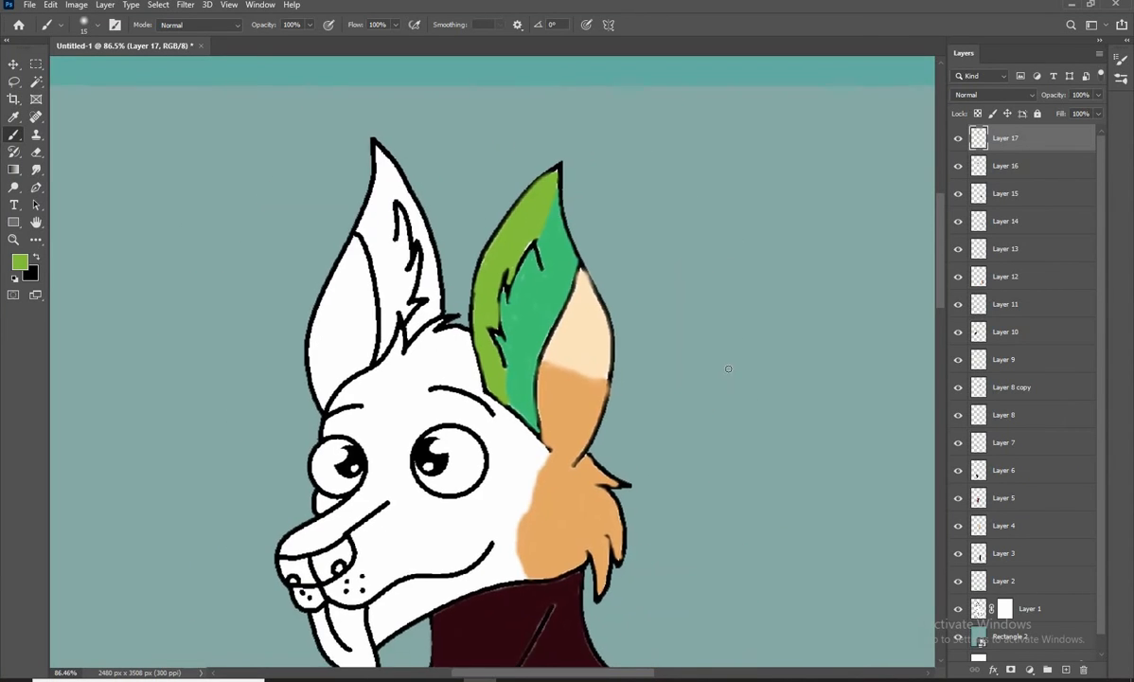
# Add a new layer, sample the right ear's tan, and fill the lower part of the left ear's outer side with it
pyautogui.scroll(2, 538, 286)
pyautogui.moveTo(376, 320); pyautogui.dragTo(495, 317)
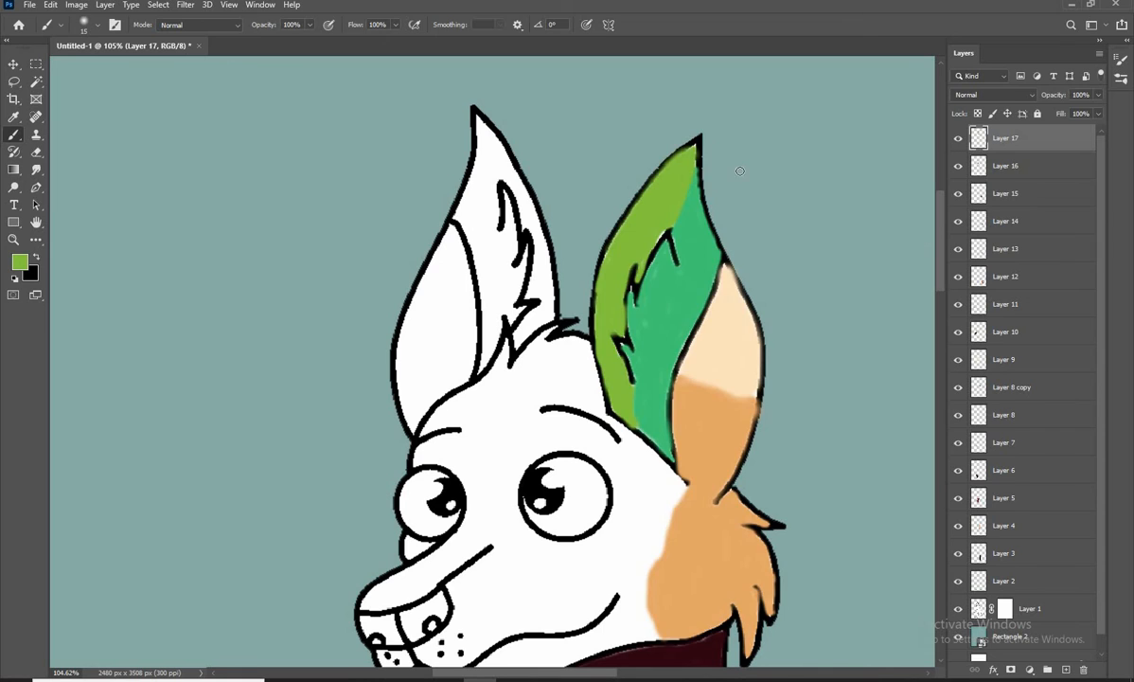
pyautogui.click(14, 64)
pyautogui.click(1066, 669)
pyautogui.click(14, 135)
pyautogui.click(20, 262)
pyautogui.click(689, 427)
pyautogui.click(1051, 255)
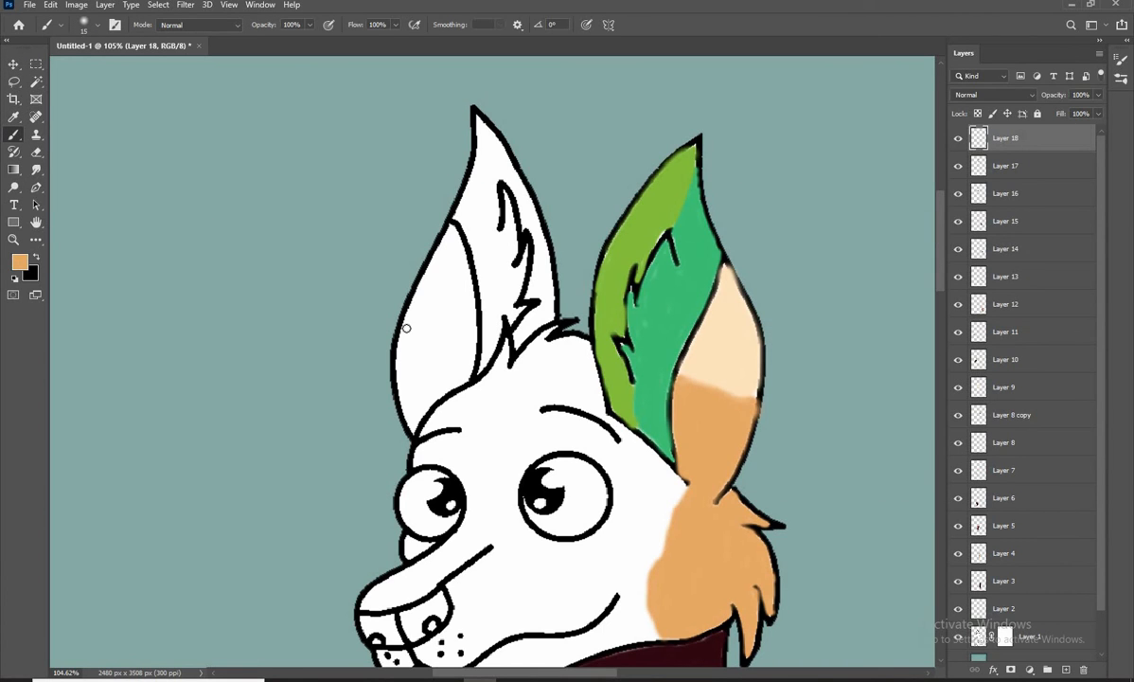
pyautogui.press(']')
pyautogui.press(']')
pyautogui.moveTo(457, 351)
pyautogui.mouseDown()
pyautogui.moveTo(398, 326)
pyautogui.moveTo(440, 387)
pyautogui.moveTo(413, 337)
pyautogui.moveTo(456, 355)
pyautogui.mouseUp()
# Sample the right ear's pale cream and fill the upper part of the left ear's outer side
pyautogui.click(20, 262)
pyautogui.click(710, 332)
pyautogui.click(1046, 255)
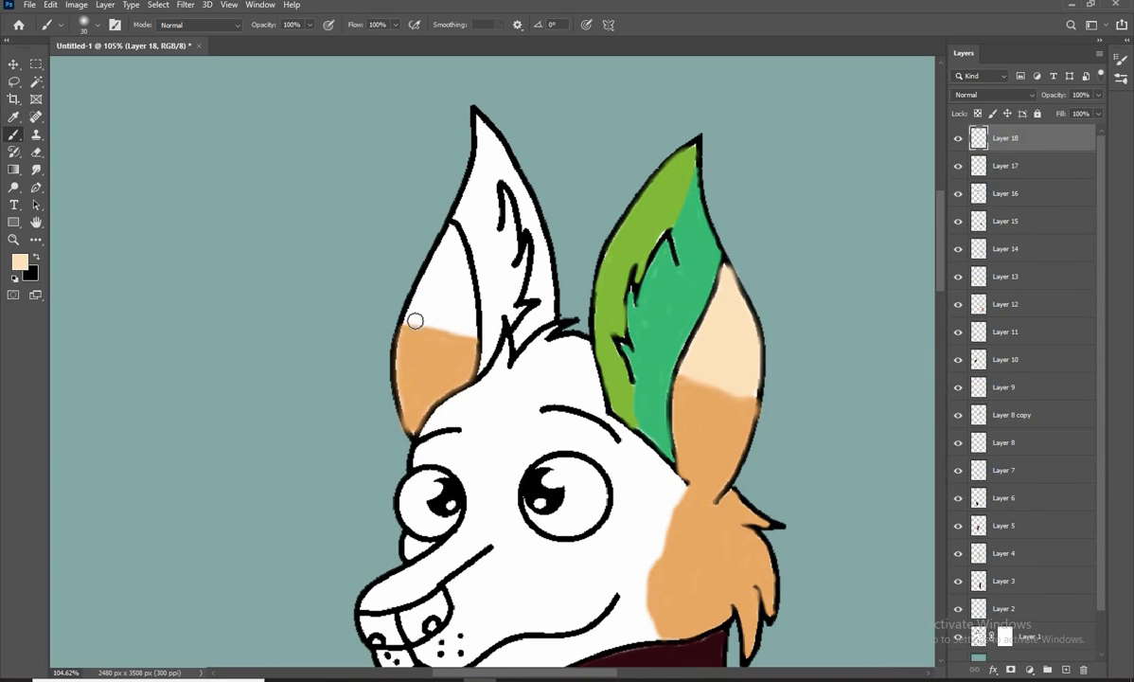
pyautogui.moveTo(413, 319)
pyautogui.mouseDown()
pyautogui.moveTo(451, 243)
pyautogui.moveTo(429, 287)
pyautogui.moveTo(437, 304)
pyautogui.moveTo(456, 218)
pyautogui.moveTo(497, 178)
pyautogui.mouseUp()
# Sample the right ear's yellow-green and fill the left ear's inner area from tip to base, up to the black fur lines
pyautogui.click(20, 263)
pyautogui.click(644, 227)
pyautogui.click(1045, 253)
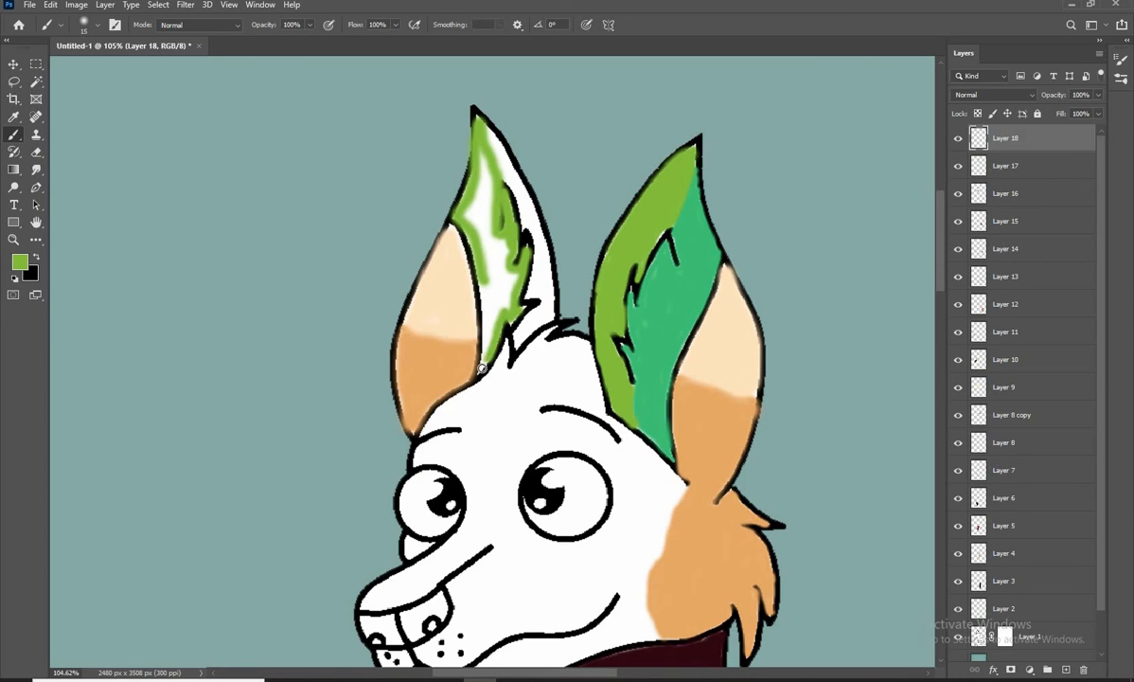
pyautogui.moveTo(510, 292)
pyautogui.mouseDown()
pyautogui.moveTo(454, 208)
pyautogui.moveTo(482, 159)
pyautogui.mouseUp()
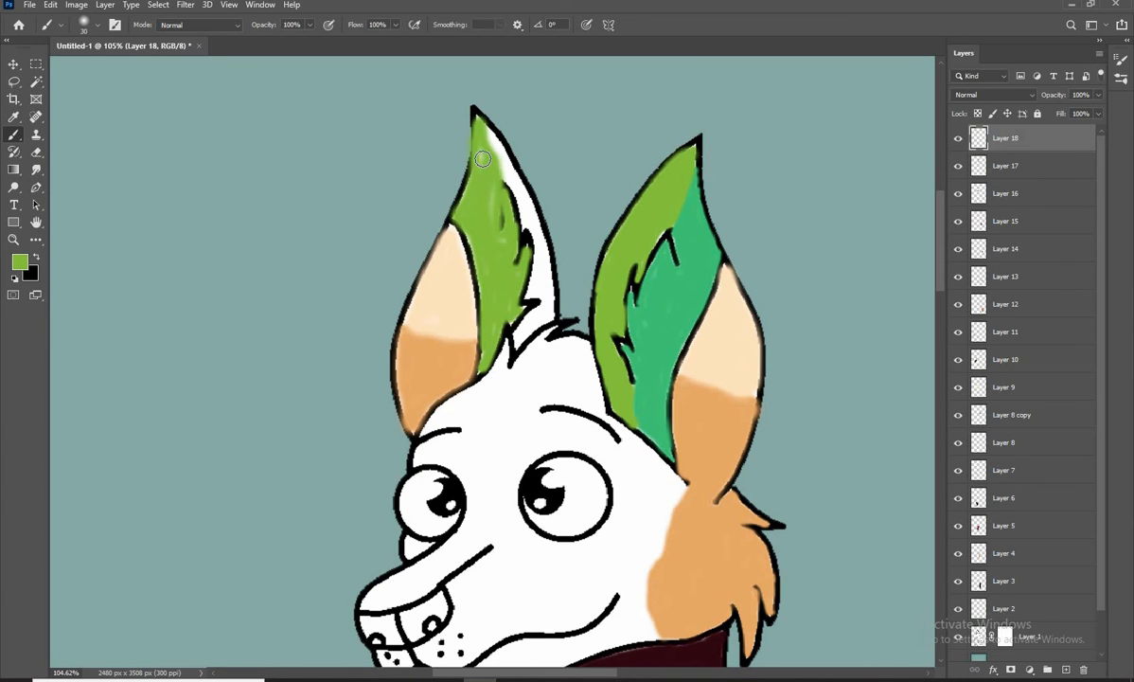
# Sample the right ear's green and fill the remaining white strip along the left ear's inner back edge
pyautogui.click(20, 262)
pyautogui.click(653, 284)
pyautogui.click(1049, 256)
pyautogui.press('[')
pyautogui.moveTo(532, 219); pyautogui.dragTo(515, 342)
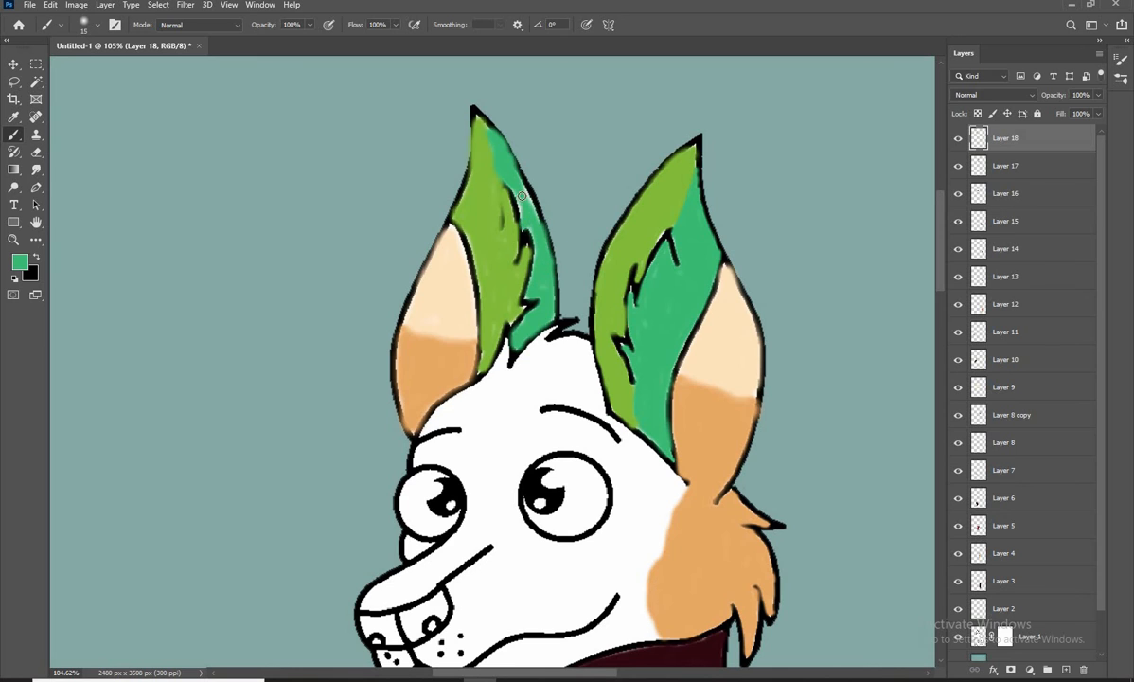
pyautogui.keyDown('alt'); pyautogui.scroll(-6, 524, 416); pyautogui.keyUp('alt')
# Choose a burnt orange and outline a face patch from the right eyebrow around the eye, cheek, jaw and muzzle
pyautogui.keyDown('alt'); pyautogui.scroll(6, 483, 452); pyautogui.keyUp('alt')
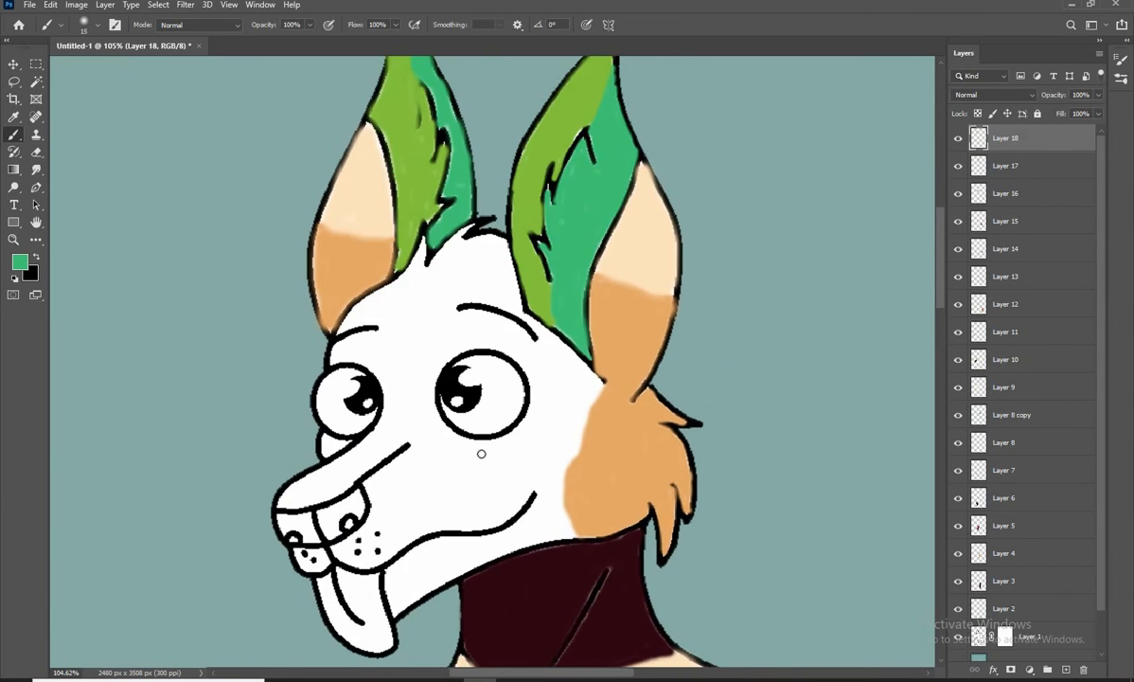
pyautogui.keyDown('alt'); pyautogui.scroll(-3, 481, 452); pyautogui.keyUp('alt')
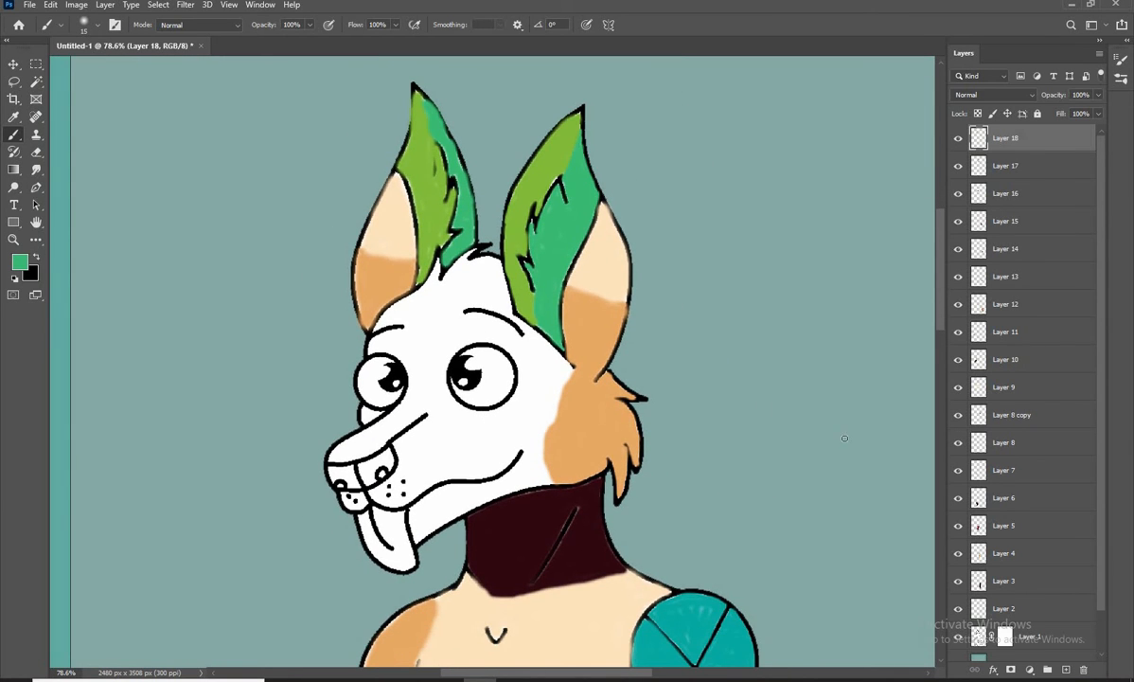
pyautogui.moveTo(628, 404); pyautogui.dragTo(652, 428)
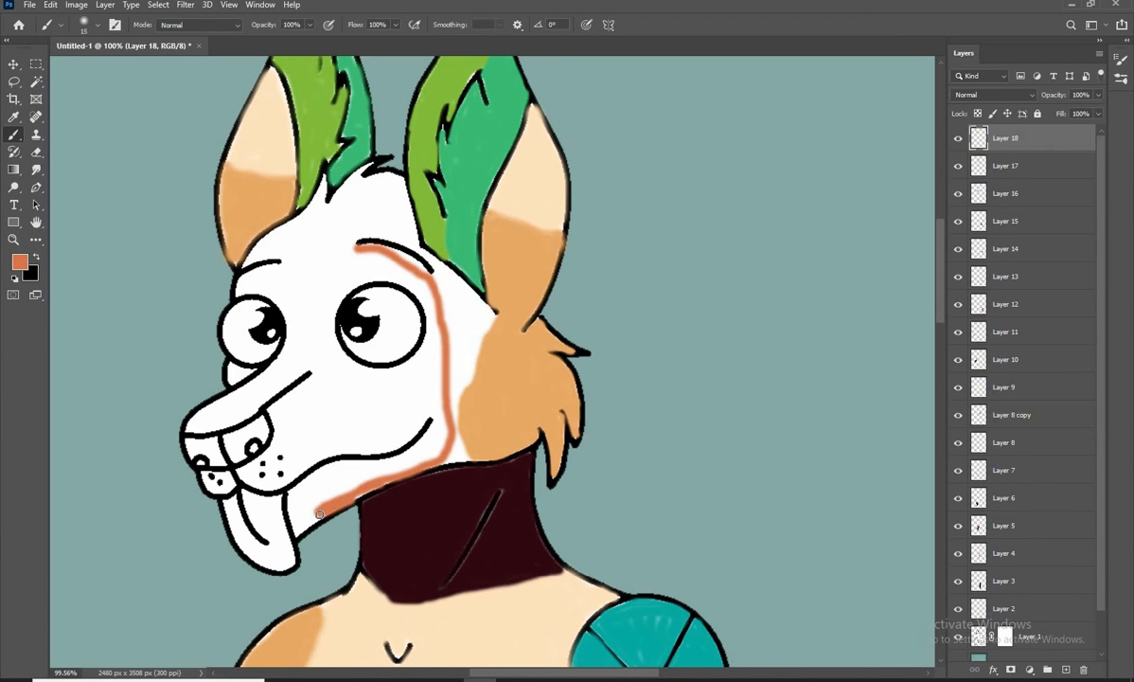
pyautogui.moveTo(270, 405)
pyautogui.mouseDown()
pyautogui.moveTo(282, 455)
pyautogui.moveTo(330, 422)
pyautogui.mouseUp()
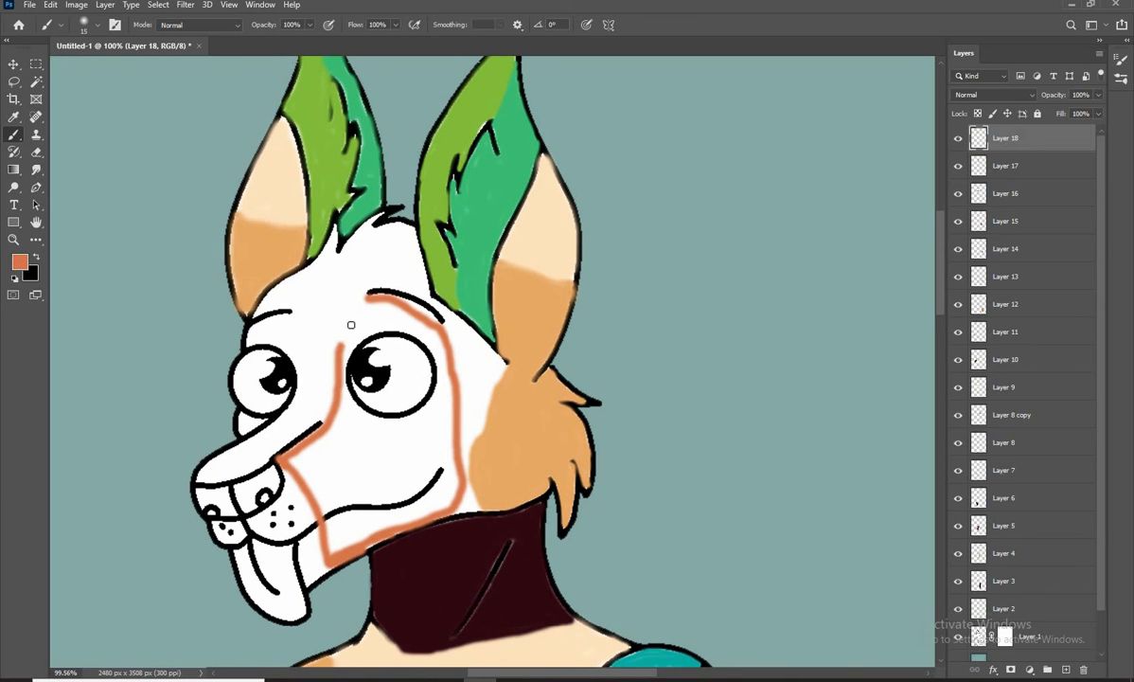
pyautogui.moveTo(350, 325); pyautogui.dragTo(366, 295)
pyautogui.scroll(-4, 350, 363)
# Fill the orange patch above and beside the right eye, following the eye's black outline
pyautogui.moveTo(453, 325)
pyautogui.mouseDown()
pyautogui.moveTo(461, 371)
pyautogui.moveTo(424, 175)
pyautogui.moveTo(392, 144)
pyautogui.mouseUp()
pyautogui.press('[')
pyautogui.scroll(6, 463, 399)
pyautogui.press('[')
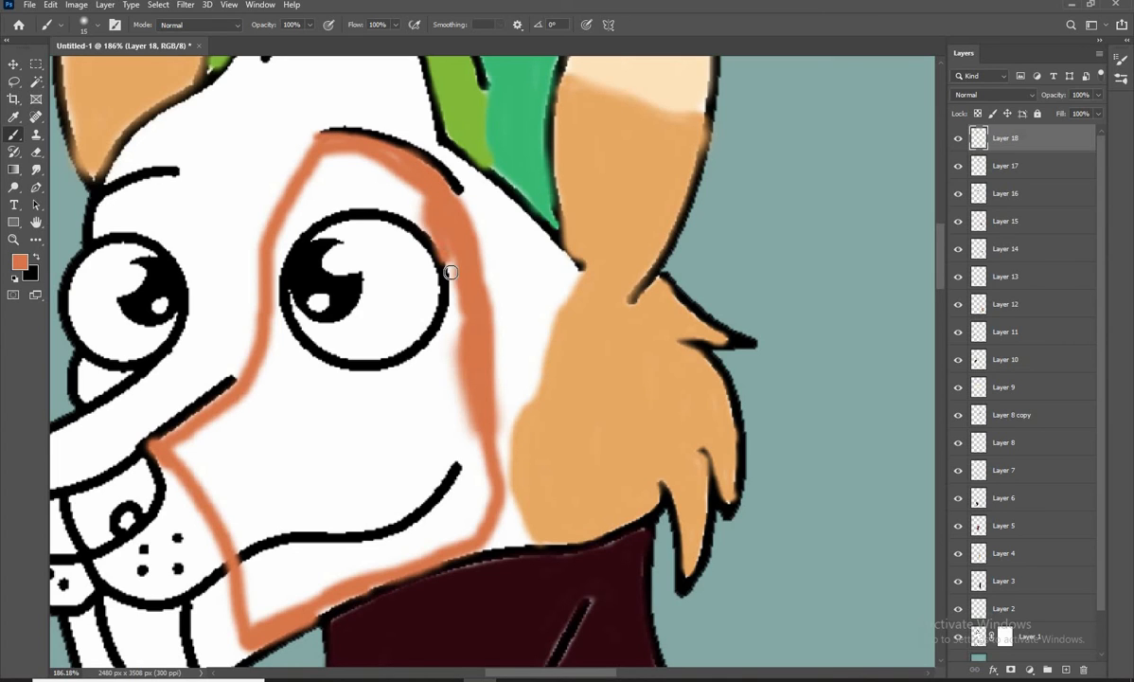
pyautogui.moveTo(451, 272)
pyautogui.mouseDown()
pyautogui.moveTo(419, 327)
pyautogui.moveTo(278, 253)
pyautogui.moveTo(367, 200)
pyautogui.moveTo(284, 203)
pyautogui.moveTo(310, 170)
pyautogui.mouseUp()
pyautogui.press(']')
pyautogui.moveTo(285, 237); pyautogui.dragTo(340, 130)
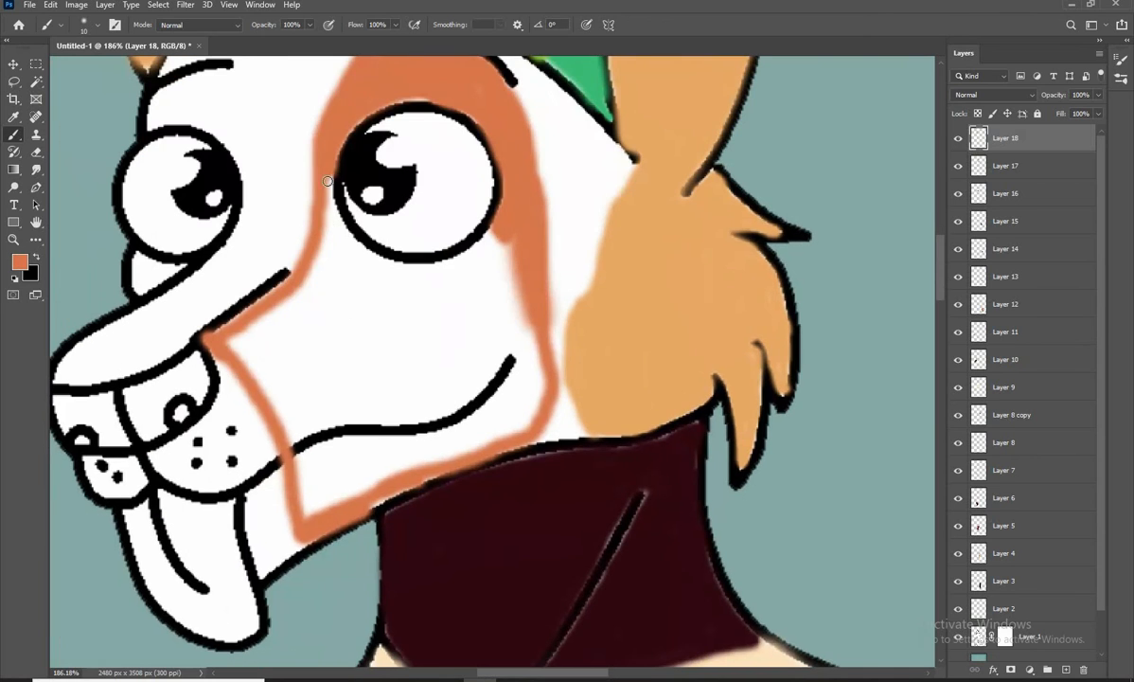
# Fill the orange patch along the muzzle edge, the mouth line and the jaw below it
pyautogui.moveTo(324, 175)
pyautogui.mouseDown()
pyautogui.moveTo(309, 278)
pyautogui.moveTo(242, 309)
pyautogui.moveTo(306, 423)
pyautogui.moveTo(432, 405)
pyautogui.moveTo(405, 469)
pyautogui.moveTo(293, 469)
pyautogui.moveTo(392, 419)
pyautogui.moveTo(525, 379)
pyautogui.mouseUp()
pyautogui.press(']')
pyautogui.press(']')
pyautogui.press('[')
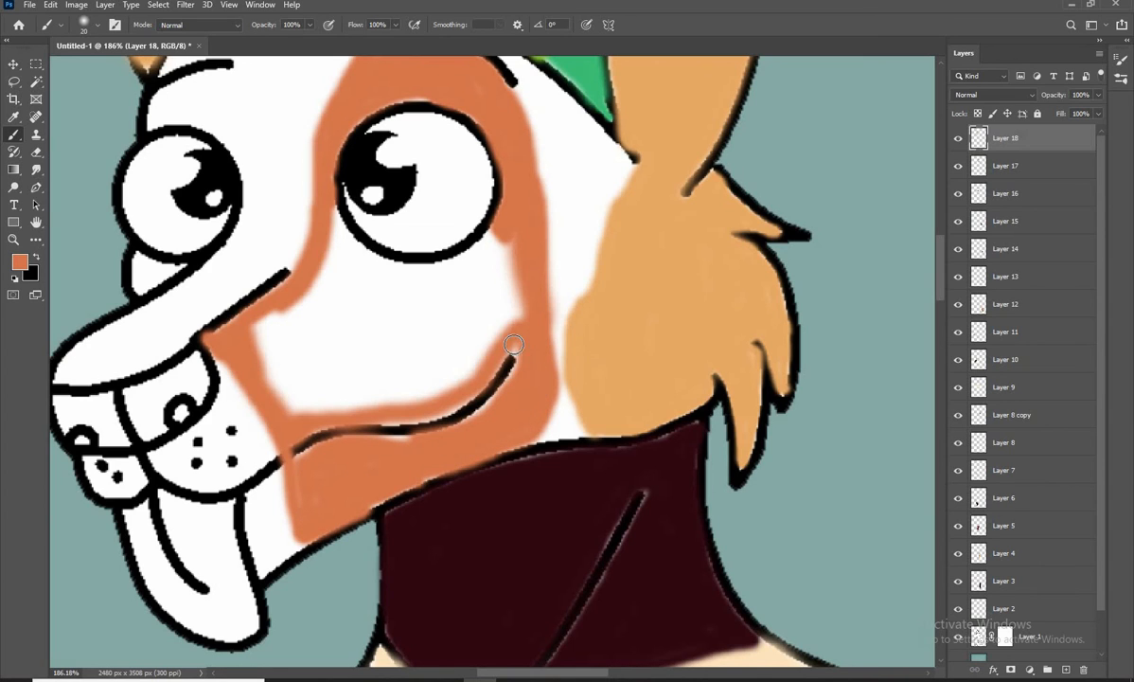
pyautogui.press('[')
pyautogui.press('[')
pyautogui.press('[')
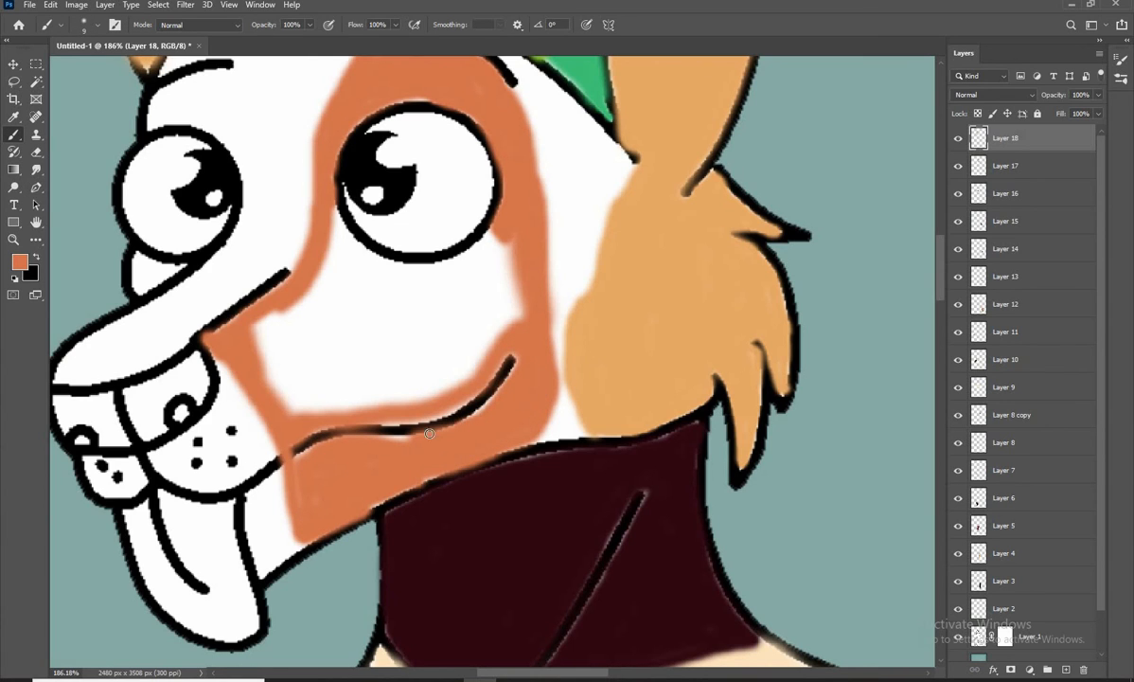
# Fill the remaining white cheek area below the right eye with burnt orange using a larger brush
pyautogui.press(']')
pyautogui.press(']')
pyautogui.press(']')
pyautogui.press(']')
pyautogui.press(']')
pyautogui.moveTo(469, 286)
pyautogui.mouseDown()
pyautogui.moveTo(416, 312)
pyautogui.moveTo(332, 392)
pyautogui.moveTo(405, 334)
pyautogui.moveTo(291, 360)
pyautogui.moveTo(337, 222)
pyautogui.moveTo(426, 246)
pyautogui.moveTo(435, 286)
pyautogui.moveTo(462, 286)
pyautogui.mouseUp()
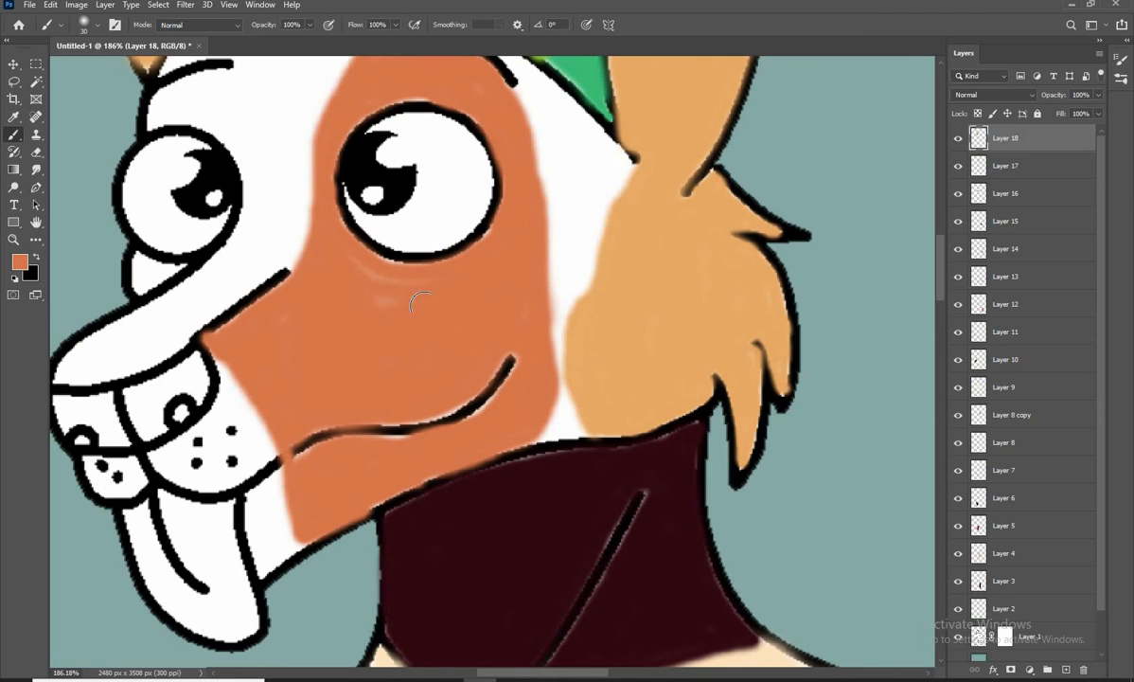
pyautogui.scroll(-5, 386, 341)
pyautogui.scroll(5, 426, 327)
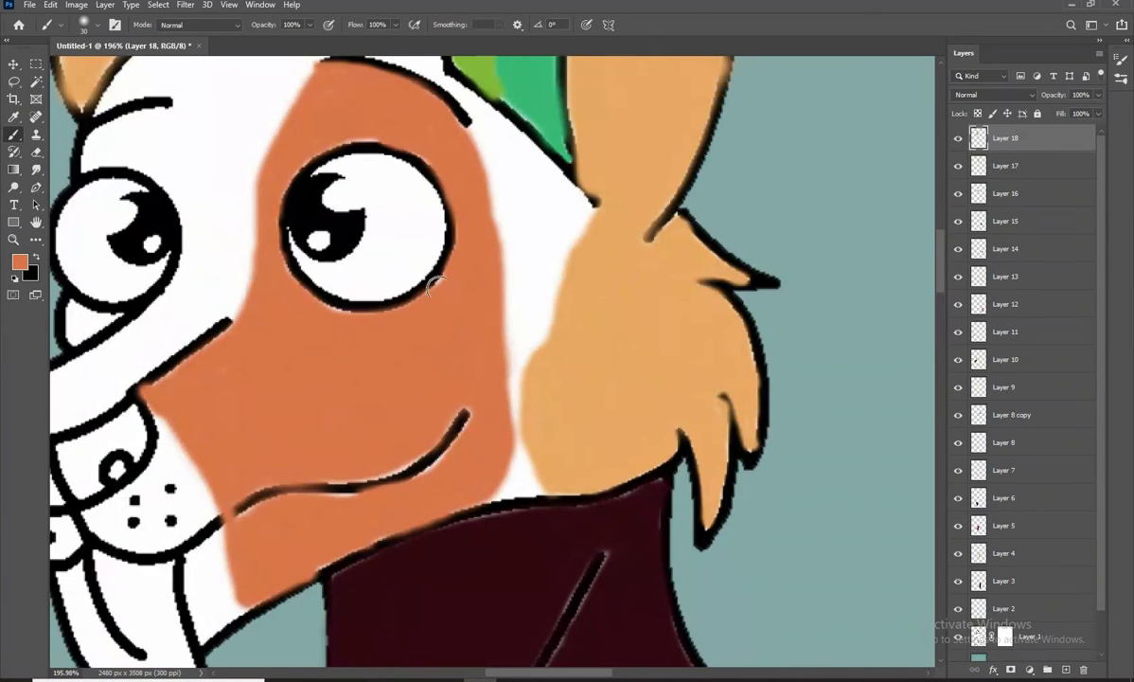
pyautogui.moveTo(386, 365); pyautogui.dragTo(327, 378)
# Sample the cheek fur's tan and fill the white gap between the orange patch and the fur, up to the right ear's base
pyautogui.click(20, 263)
pyautogui.click(587, 332)
pyautogui.click(1049, 258)
pyautogui.press('b')
pyautogui.scroll(-1, 464, 378)
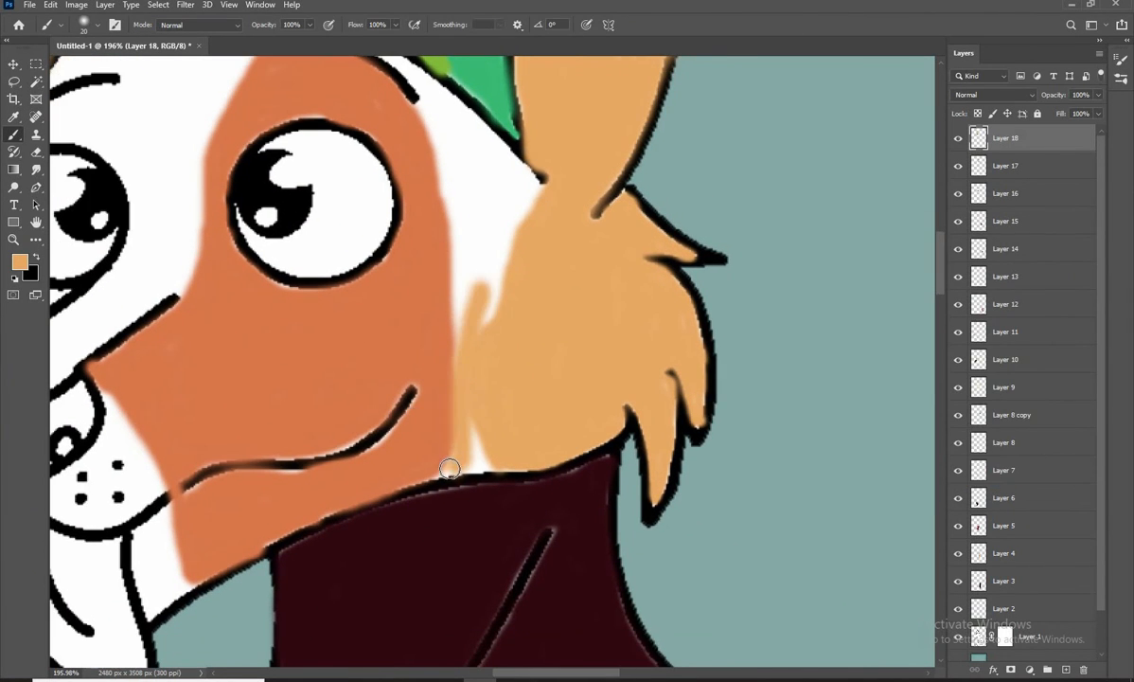
pyautogui.scroll(3, 473, 410)
pyautogui.moveTo(438, 410)
pyautogui.mouseDown()
pyautogui.moveTo(446, 296)
pyautogui.moveTo(492, 291)
pyautogui.moveTo(413, 164)
pyautogui.moveTo(405, 185)
pyautogui.moveTo(435, 198)
pyautogui.moveTo(466, 245)
pyautogui.mouseUp()
pyautogui.press(']')
pyautogui.press(']')
pyautogui.press(']')
pyautogui.moveTo(521, 407); pyautogui.dragTo(599, 499)
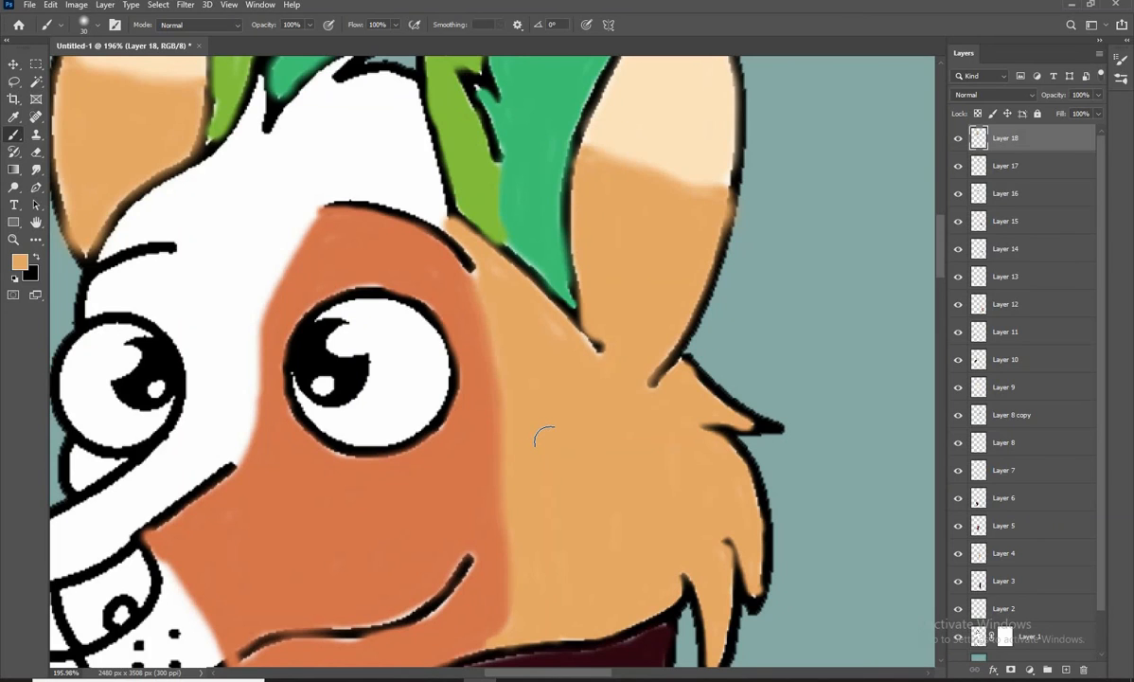
pyautogui.moveTo(478, 272); pyautogui.dragTo(490, 284)
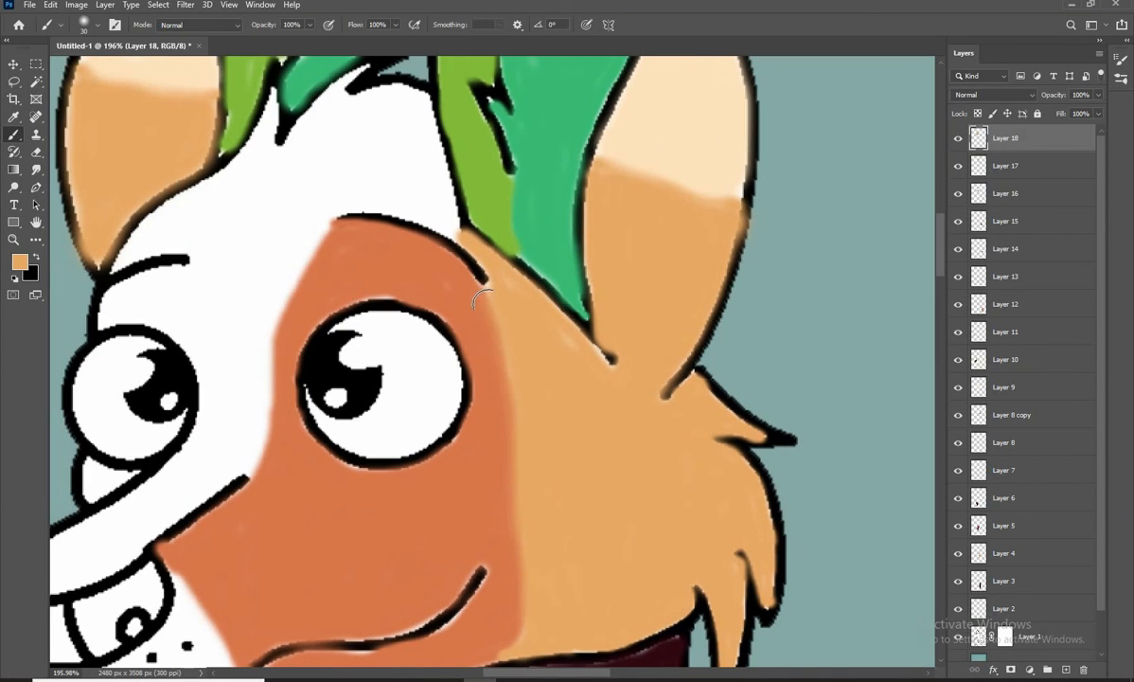
# Outline the forehead in tan with a small brush, following the hair tufts, ear bases and both eyebrows
pyautogui.press('[')
pyautogui.press('[')
pyautogui.press('[')
pyautogui.moveTo(506, 332)
pyautogui.mouseDown()
pyautogui.moveTo(563, 419)
pyautogui.moveTo(435, 177)
pyautogui.moveTo(399, 171)
pyautogui.moveTo(424, 154)
pyautogui.mouseUp()
pyautogui.press('[')
pyautogui.press('[')
pyautogui.moveTo(404, 242); pyautogui.dragTo(417, 233)
pyautogui.moveTo(402, 165); pyautogui.dragTo(354, 226)
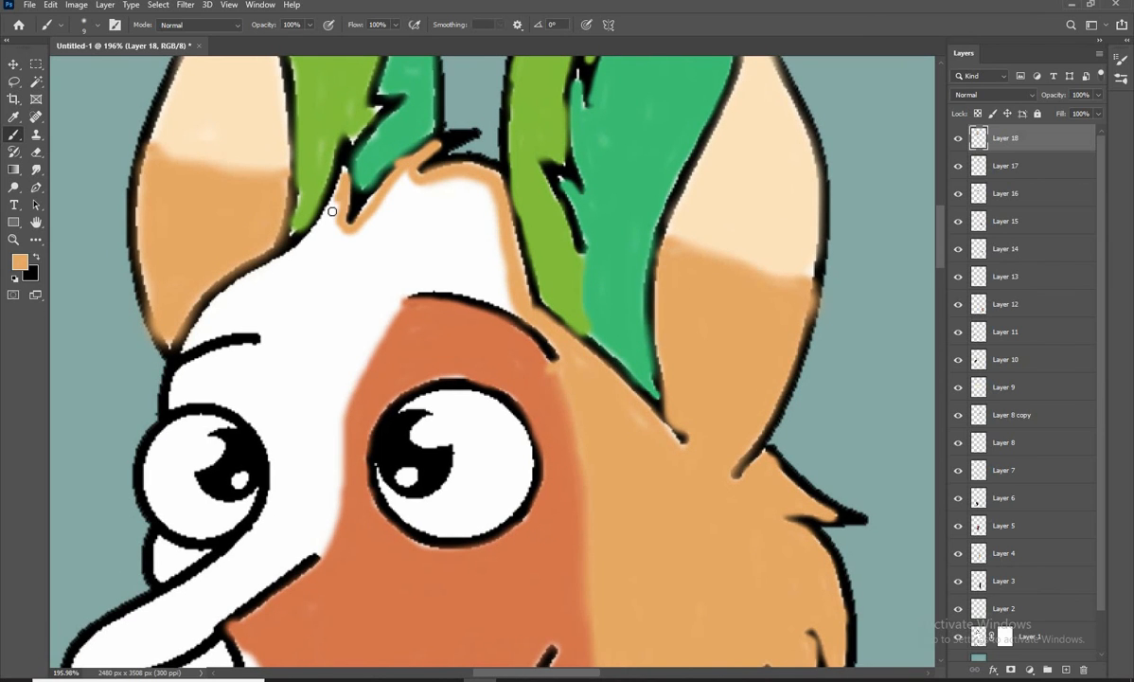
pyautogui.moveTo(194, 326)
pyautogui.mouseDown()
pyautogui.moveTo(383, 301)
pyautogui.moveTo(453, 202)
pyautogui.mouseUp()
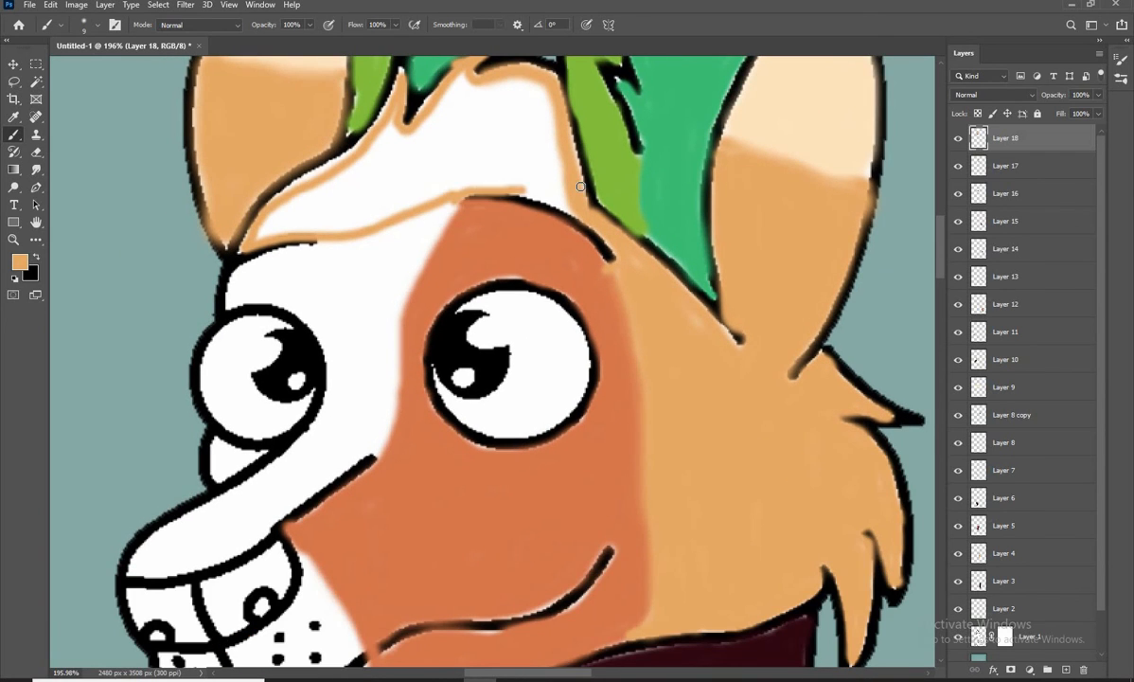
pyautogui.moveTo(580, 186)
pyautogui.mouseDown()
pyautogui.moveTo(499, 185)
pyautogui.moveTo(531, 191)
pyautogui.mouseUp()
# Fill the outlined forehead between the ears and eyebrows with tan using a larger brush
pyautogui.press(']')
pyautogui.press(']')
pyautogui.press(']')
pyautogui.press(']')
pyautogui.moveTo(444, 272); pyautogui.dragTo(455, 285)
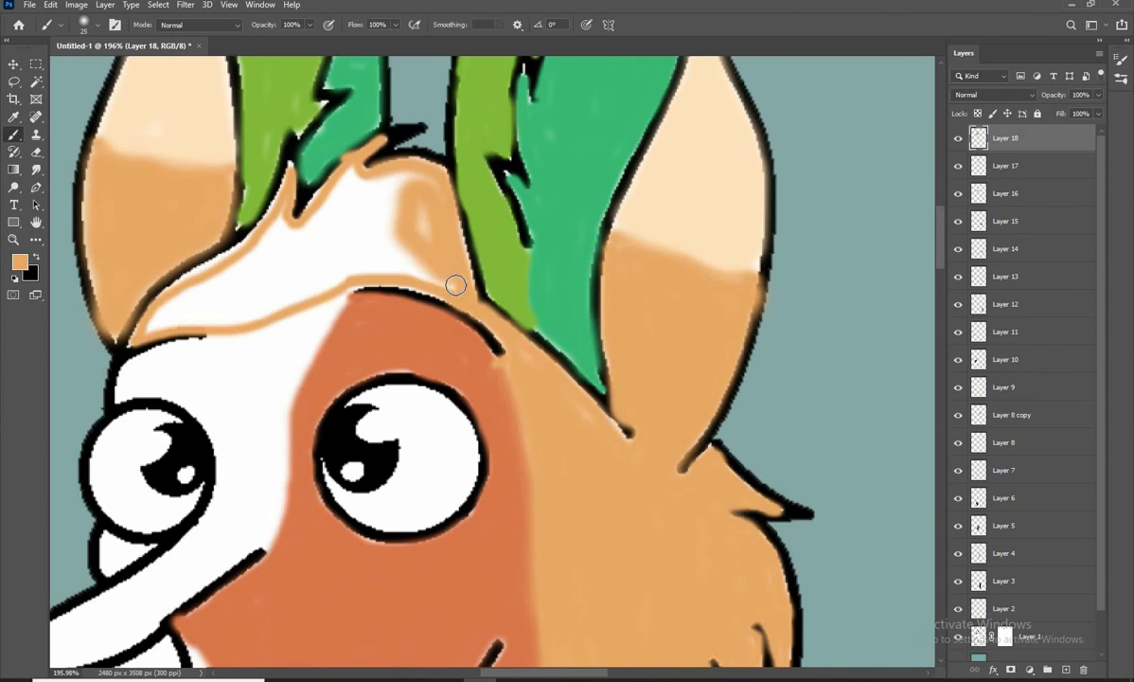
pyautogui.moveTo(367, 181)
pyautogui.mouseDown()
pyautogui.moveTo(281, 246)
pyautogui.moveTo(193, 273)
pyautogui.moveTo(226, 265)
pyautogui.moveTo(157, 317)
pyautogui.moveTo(218, 281)
pyautogui.moveTo(205, 312)
pyautogui.moveTo(195, 296)
pyautogui.moveTo(284, 259)
pyautogui.moveTo(343, 192)
pyautogui.moveTo(304, 231)
pyautogui.moveTo(383, 203)
pyautogui.moveTo(415, 276)
pyautogui.moveTo(405, 258)
pyautogui.moveTo(314, 272)
pyautogui.moveTo(275, 299)
pyautogui.moveTo(344, 288)
pyautogui.mouseUp()
pyautogui.press(']')
pyautogui.press(']')
pyautogui.press(']')
# Paint the top of the snout tan and run the colour along the orange patch's edge between the eyes
pyautogui.scroll(-3, 270, 310)
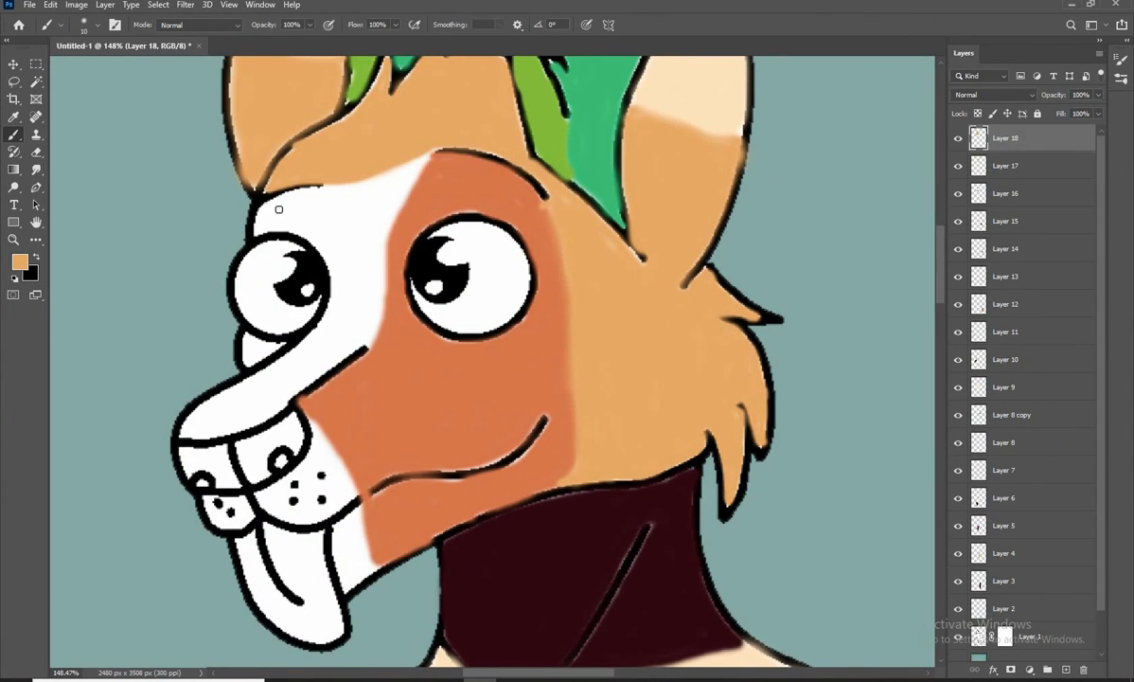
pyautogui.moveTo(380, 249)
pyautogui.mouseDown()
pyautogui.moveTo(359, 333)
pyautogui.moveTo(273, 377)
pyautogui.mouseUp()
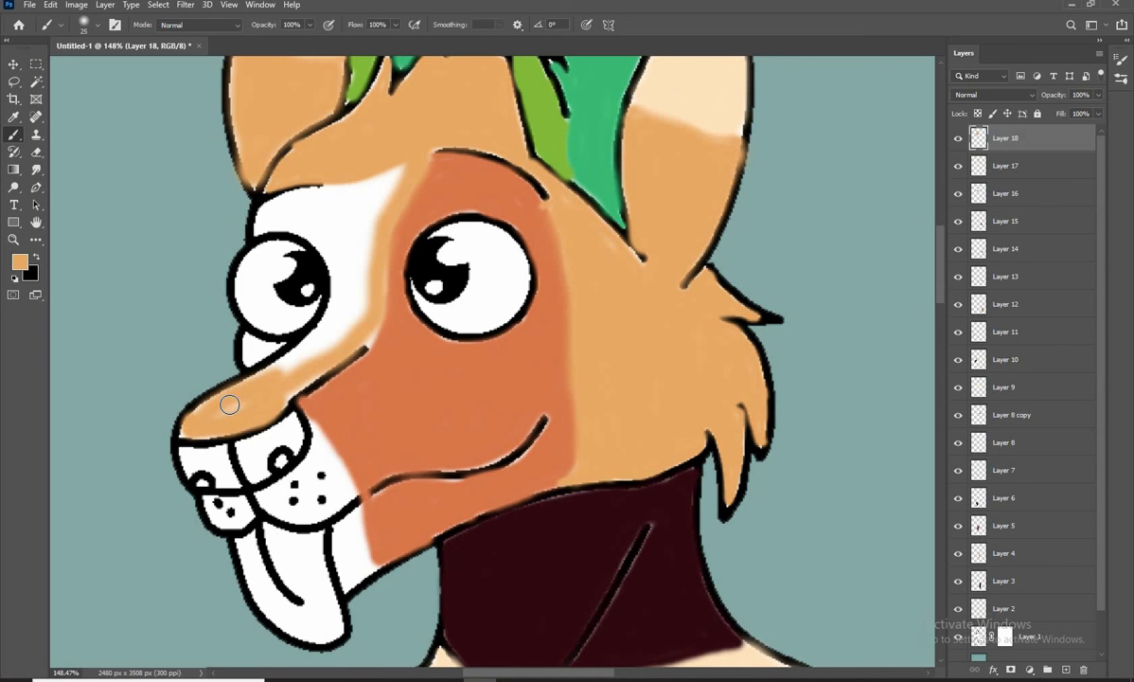
pyautogui.moveTo(275, 423); pyautogui.dragTo(254, 469)
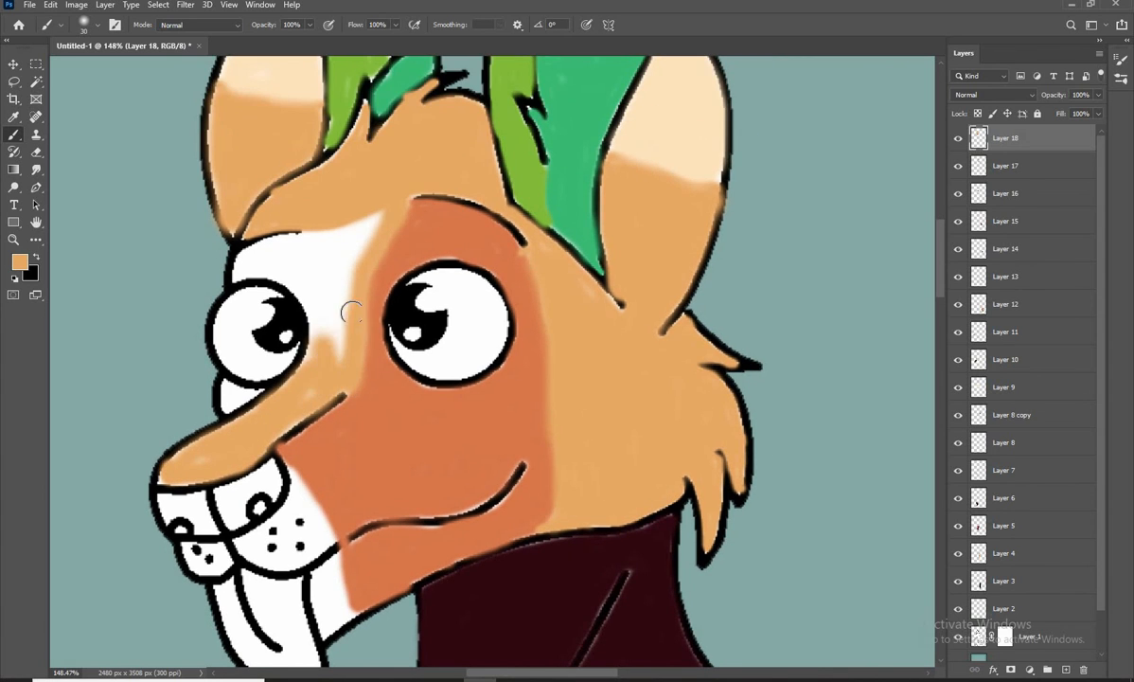
# Fill the remaining white area between the eyes and around the left eye with tan, undoing stray strokes
pyautogui.moveTo(352, 312)
pyautogui.mouseDown()
pyautogui.moveTo(321, 343)
pyautogui.moveTo(388, 203)
pyautogui.moveTo(298, 285)
pyautogui.mouseUp()
pyautogui.hotkey('ctrl', 'z')
pyautogui.press('[')
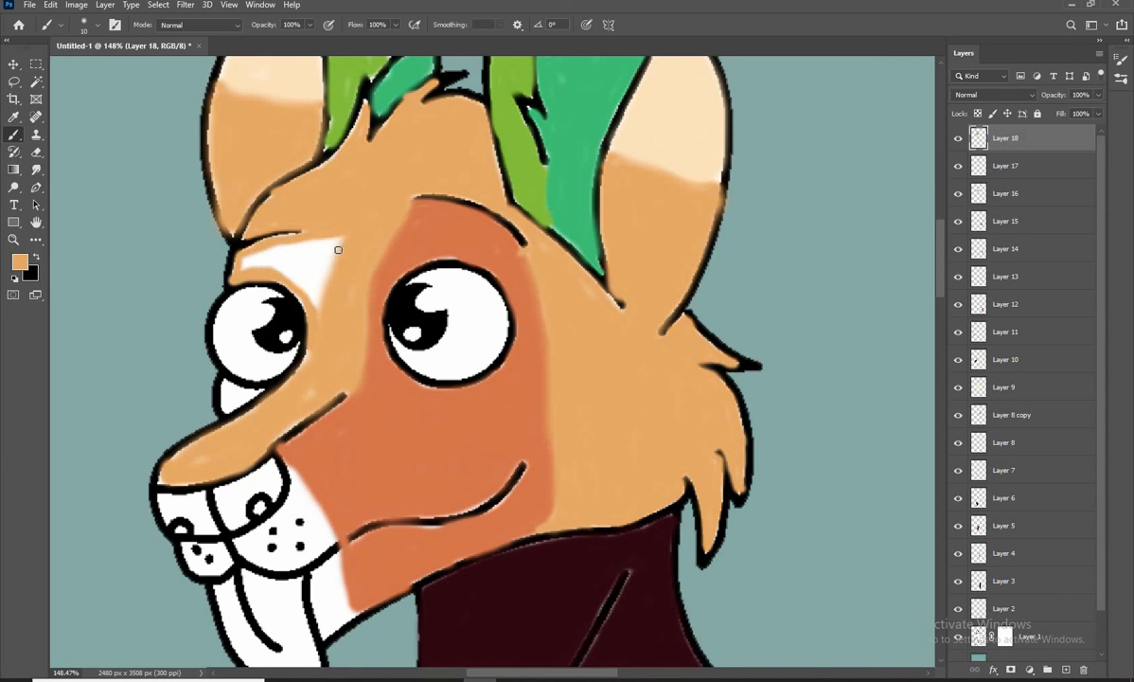
pyautogui.hotkey('ctrl', 'z')
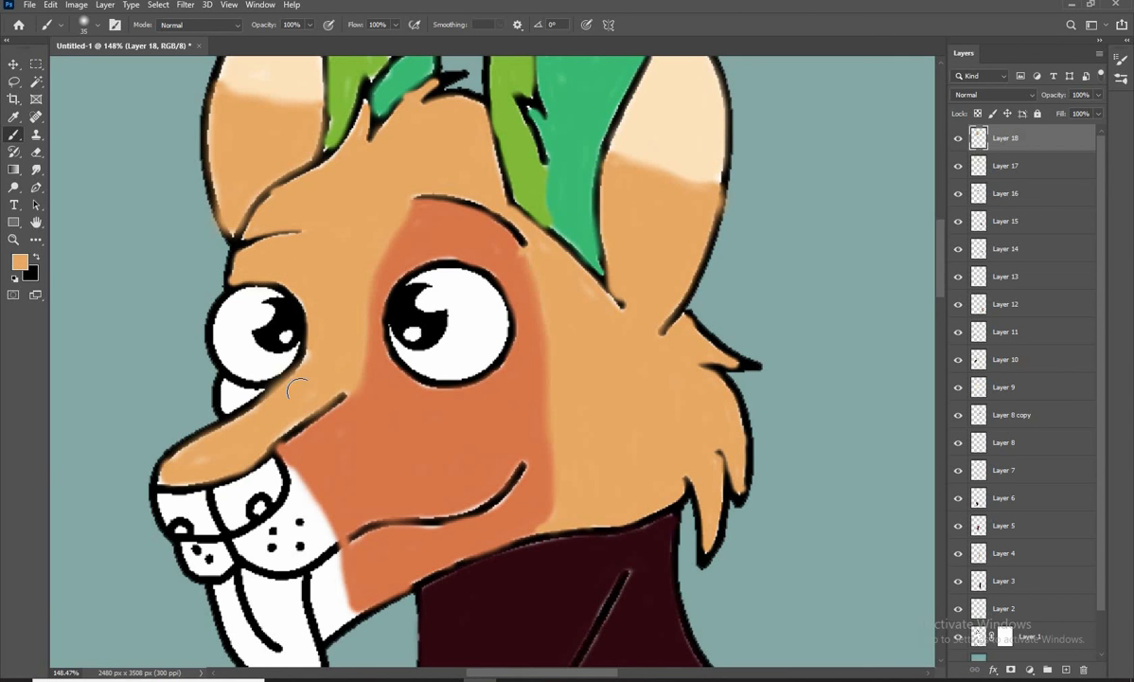
# Add a new layer, sample the neck's dark maroon, and fill the small white area beneath the left eye
pyautogui.scroll(-5, 308, 397)
pyautogui.scroll(5, 161, 469)
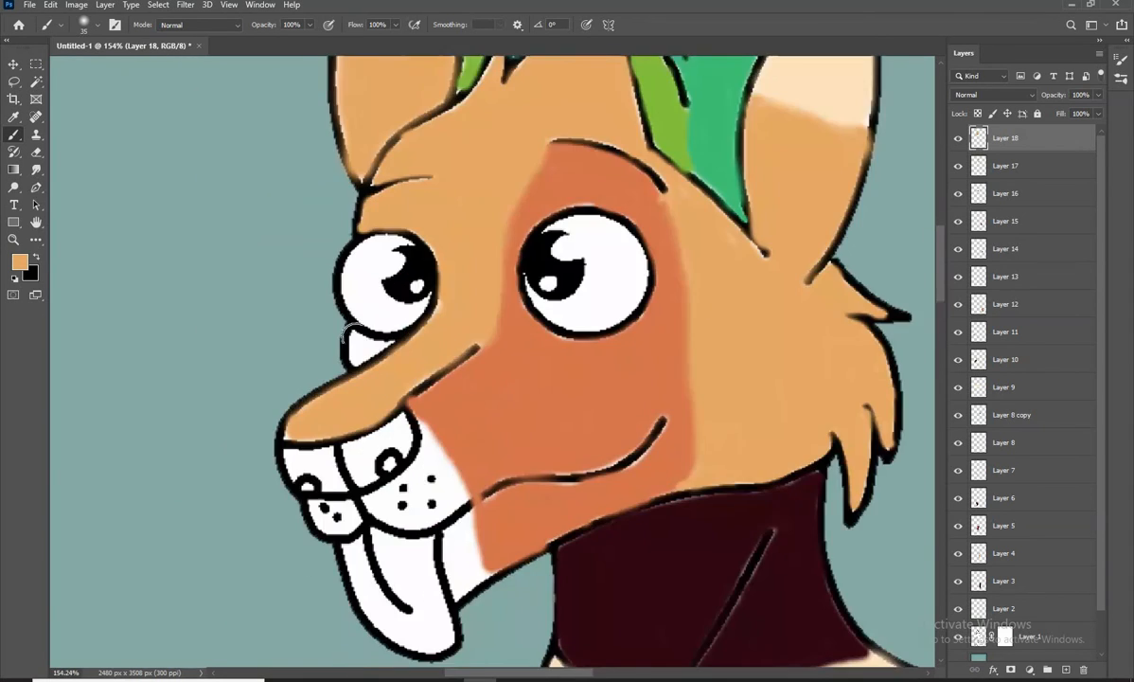
pyautogui.click(1066, 669)
pyautogui.click(20, 261)
pyautogui.click(718, 511)
pyautogui.click(1050, 256)
pyautogui.scroll(7, 346, 339)
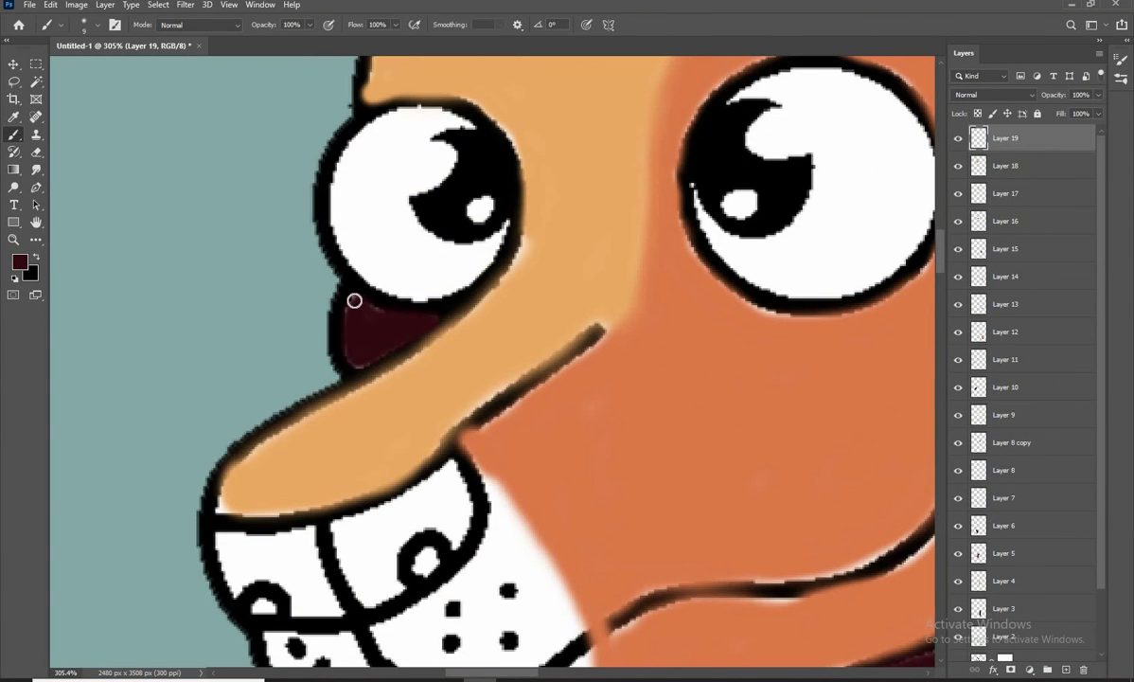
# On a new layer, set the brush colour to the chest's light cream for the jaw and muzzle
pyautogui.scroll(-8, 354, 312)
pyautogui.scroll(6, 350, 350)
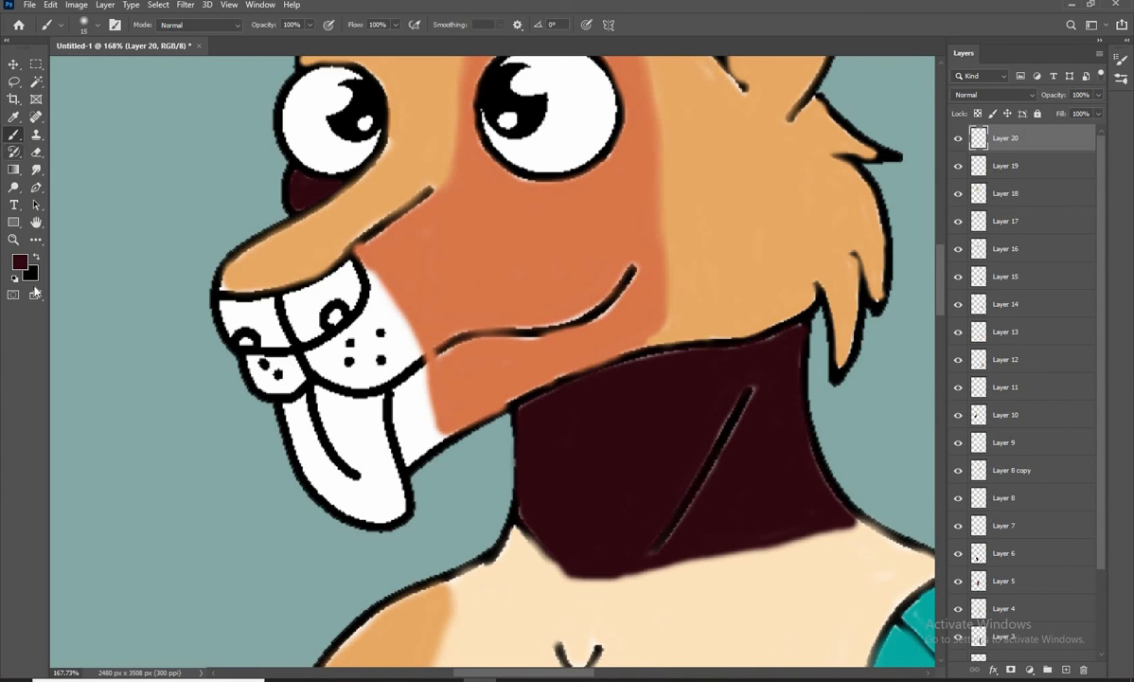
pyautogui.click(19, 261)
pyautogui.moveTo(929, 404)
pyautogui.mouseDown()
pyautogui.moveTo(930, 391)
pyautogui.moveTo(930, 408)
pyautogui.mouseUp()
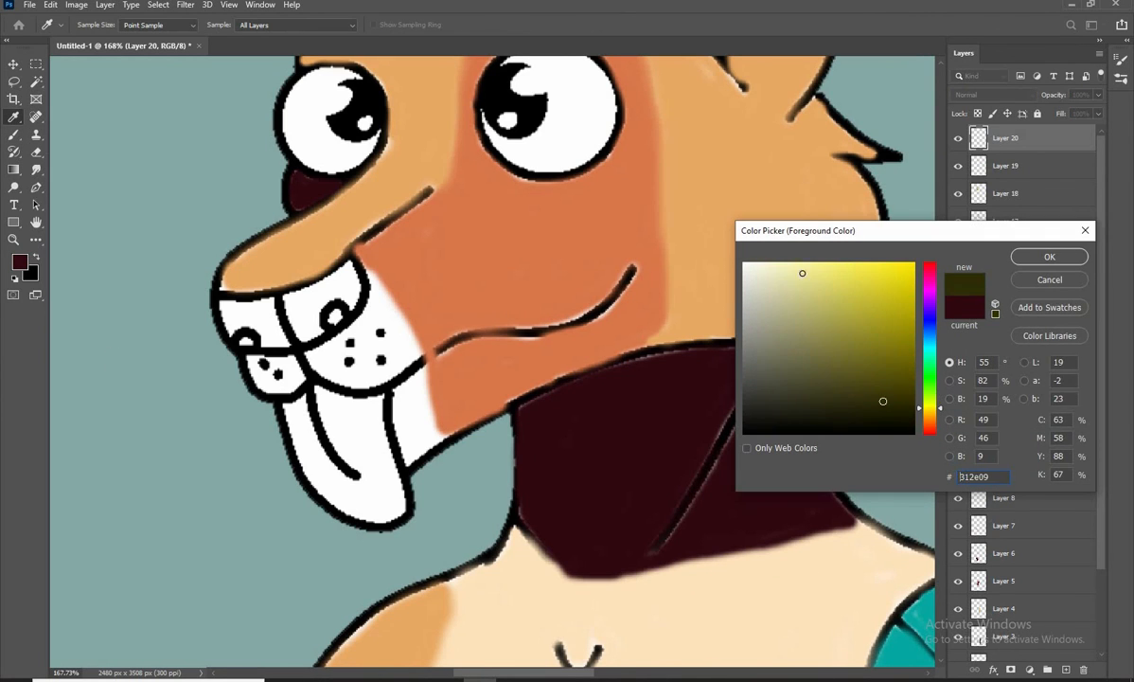
pyautogui.click(806, 266)
pyautogui.click(931, 298)
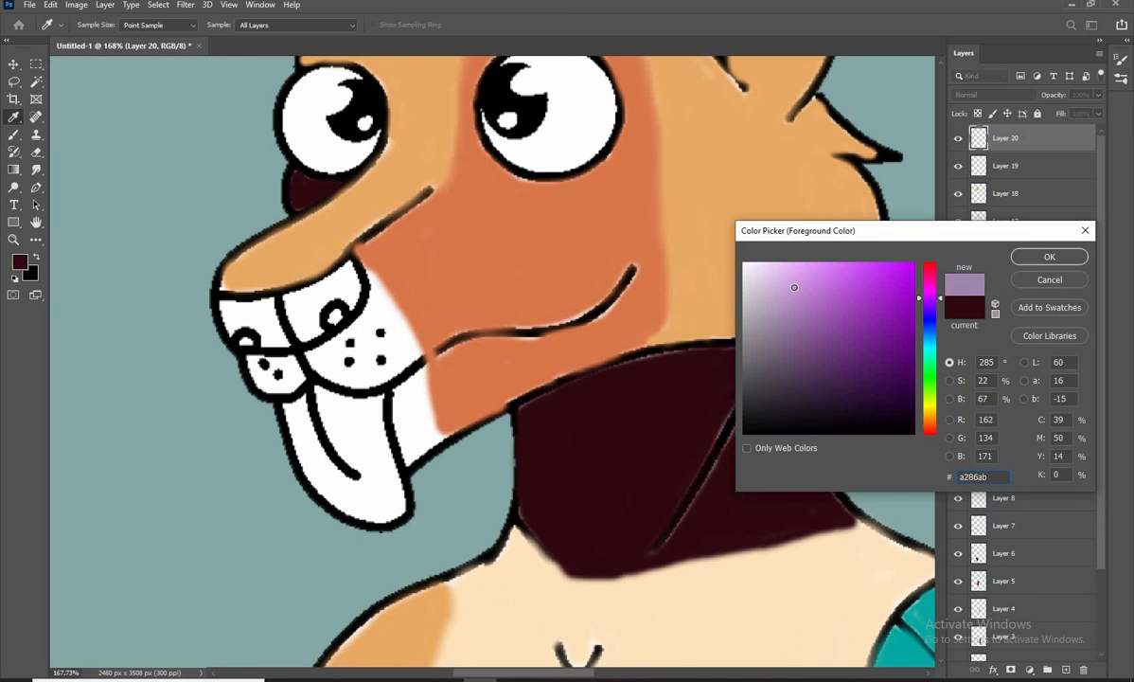
pyautogui.press('Return')
pyautogui.press('b')
# Fill the white jaw area between the tongue and the orange patch with cream, undoing a stray stroke
pyautogui.moveTo(405, 341); pyautogui.dragTo(387, 309)
pyautogui.hotkey('ctrl', 'z')
pyautogui.scroll(-5, 365, 180)
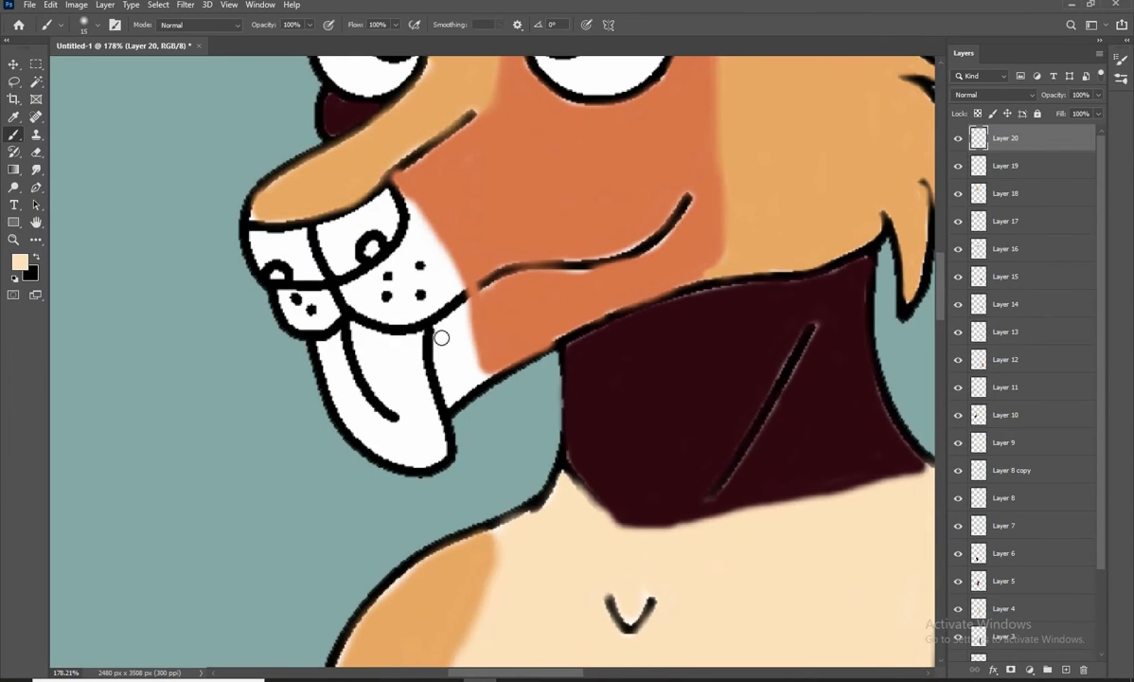
pyautogui.scroll(2, 491, 332)
pyautogui.moveTo(491, 332)
pyautogui.mouseDown()
pyautogui.moveTo(505, 422)
pyautogui.moveTo(436, 397)
pyautogui.moveTo(489, 281)
pyautogui.moveTo(481, 356)
pyautogui.moveTo(438, 399)
pyautogui.moveTo(474, 433)
pyautogui.mouseUp()
pyautogui.press(']')
pyautogui.press(']')
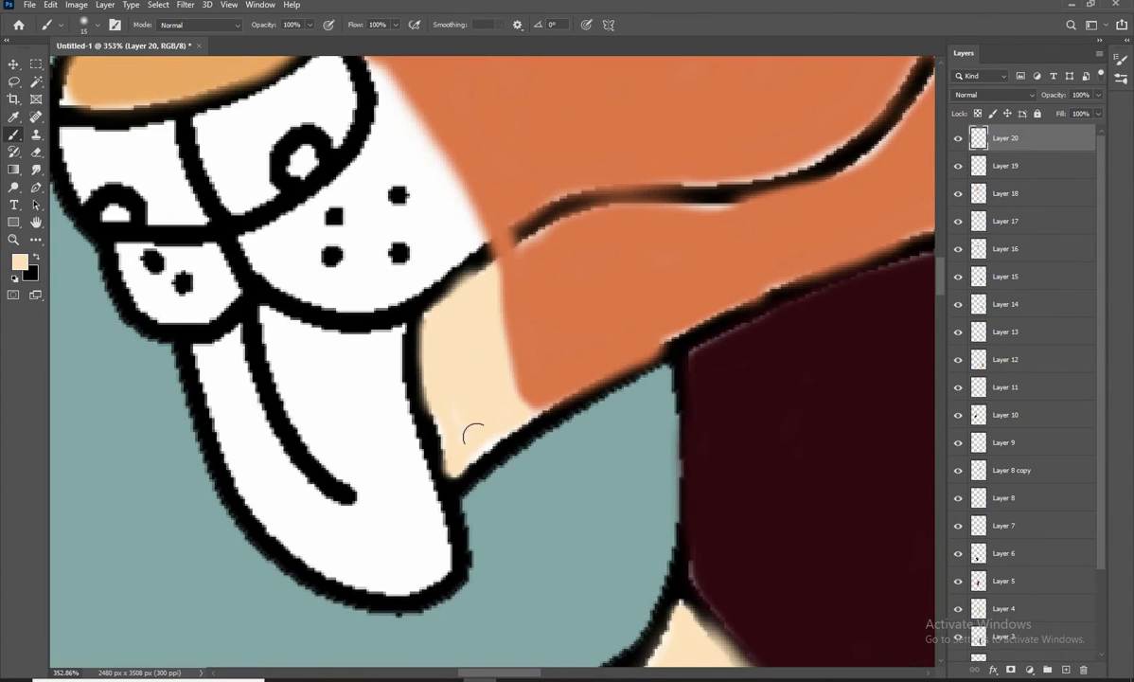
# Paint the near side of the muzzle cream along the orange patch and around the whisker dots
pyautogui.moveTo(413, 93); pyautogui.dragTo(485, 204)
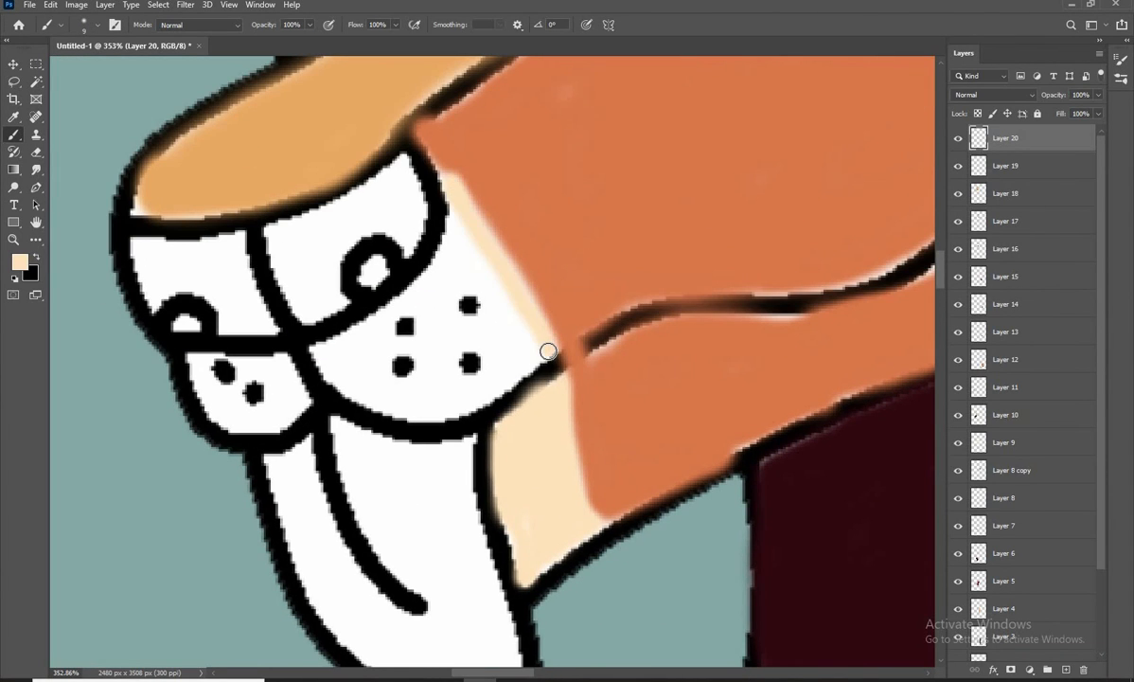
pyautogui.moveTo(549, 351)
pyautogui.mouseDown()
pyautogui.moveTo(428, 411)
pyautogui.moveTo(430, 287)
pyautogui.moveTo(451, 203)
pyautogui.mouseUp()
pyautogui.press(']')
pyautogui.press(']')
pyautogui.moveTo(441, 319)
pyautogui.mouseDown()
pyautogui.moveTo(476, 322)
pyautogui.moveTo(448, 329)
pyautogui.moveTo(493, 288)
pyautogui.moveTo(520, 317)
pyautogui.moveTo(416, 392)
pyautogui.mouseUp()
pyautogui.press('p')
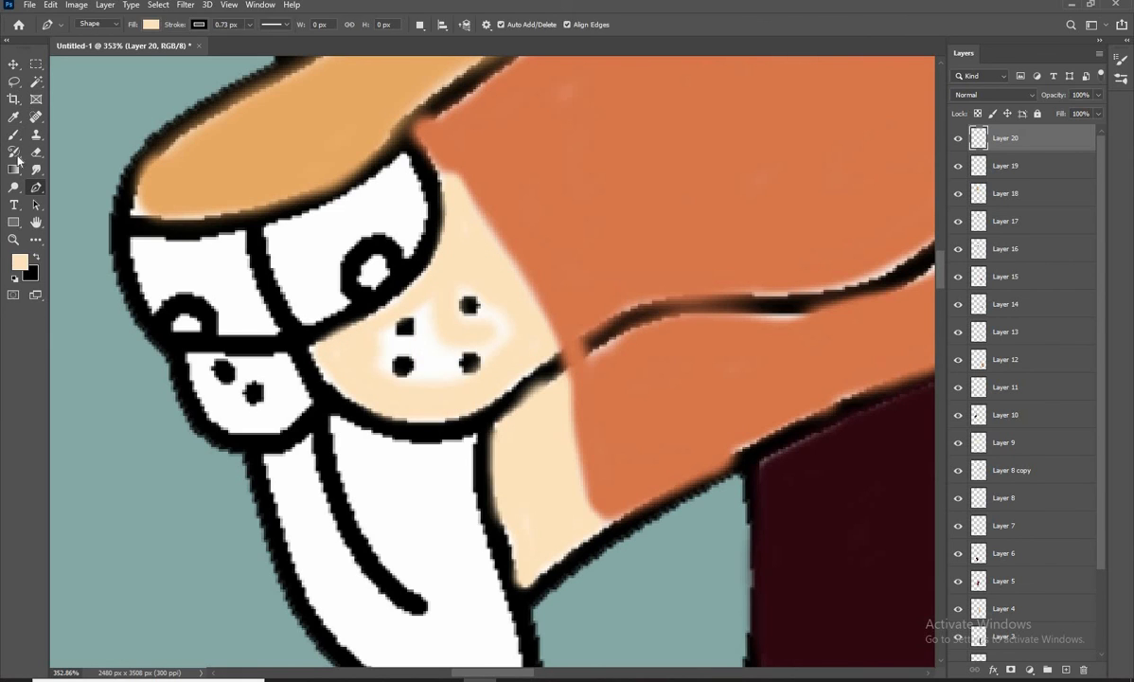
pyautogui.press('b')
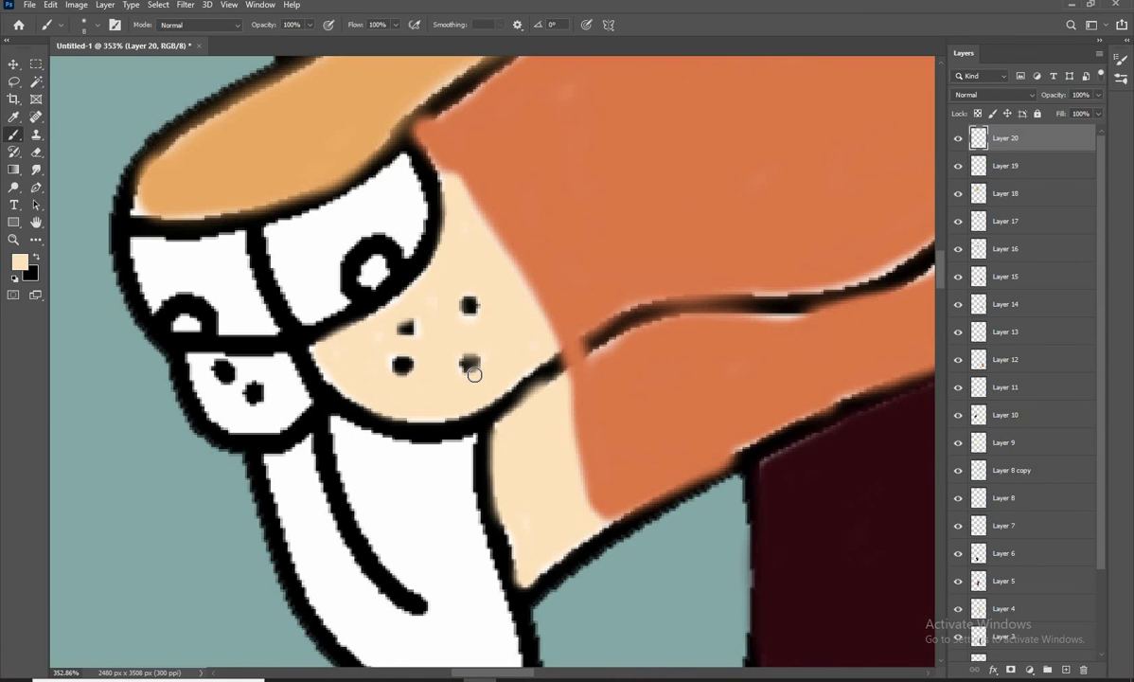
# Fill the small far side of the muzzle with cream around its two whisker dots using a smaller brush
pyautogui.moveTo(265, 393)
pyautogui.mouseDown()
pyautogui.moveTo(347, 381)
pyautogui.moveTo(384, 341)
pyautogui.mouseUp()
pyautogui.scroll(4, 384, 340)
pyautogui.press('[')
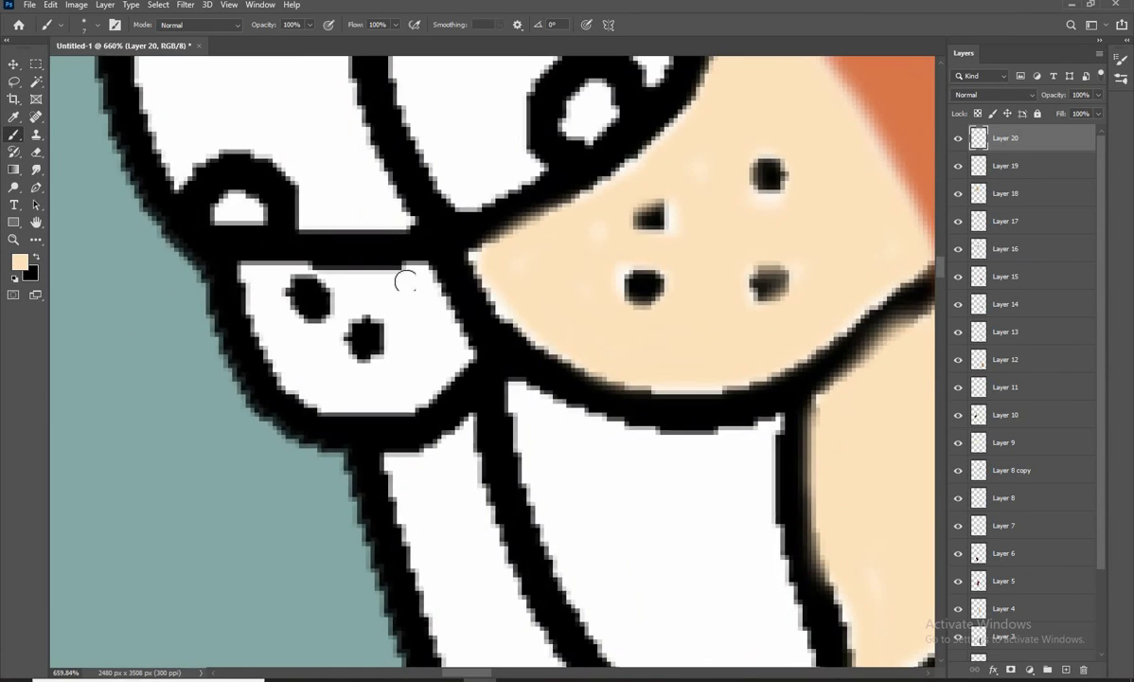
pyautogui.moveTo(406, 280)
pyautogui.mouseDown()
pyautogui.moveTo(368, 395)
pyautogui.moveTo(246, 271)
pyautogui.moveTo(271, 333)
pyautogui.moveTo(407, 380)
pyautogui.moveTo(344, 382)
pyautogui.moveTo(384, 281)
pyautogui.moveTo(407, 325)
pyautogui.moveTo(306, 269)
pyautogui.mouseUp()
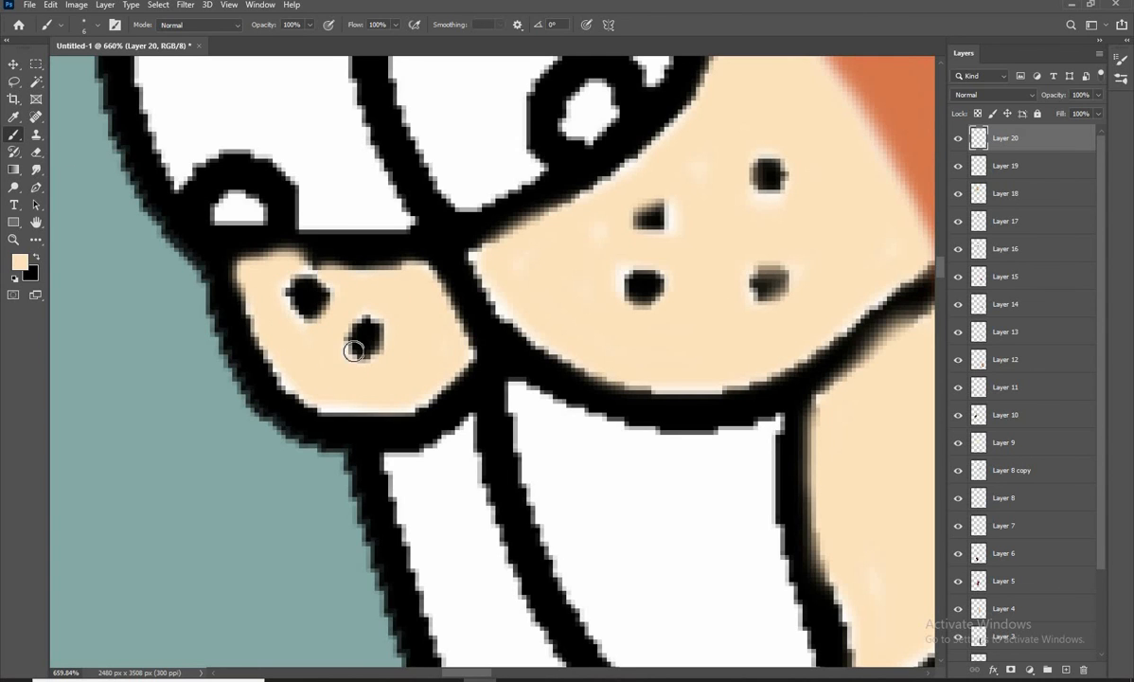
pyautogui.scroll(-6, 551, 437)
# Sample the bluish green from the ear as the foreground colour
pyautogui.moveTo(551, 437); pyautogui.dragTo(373, 478)
pyautogui.scroll(3, 368, 374)
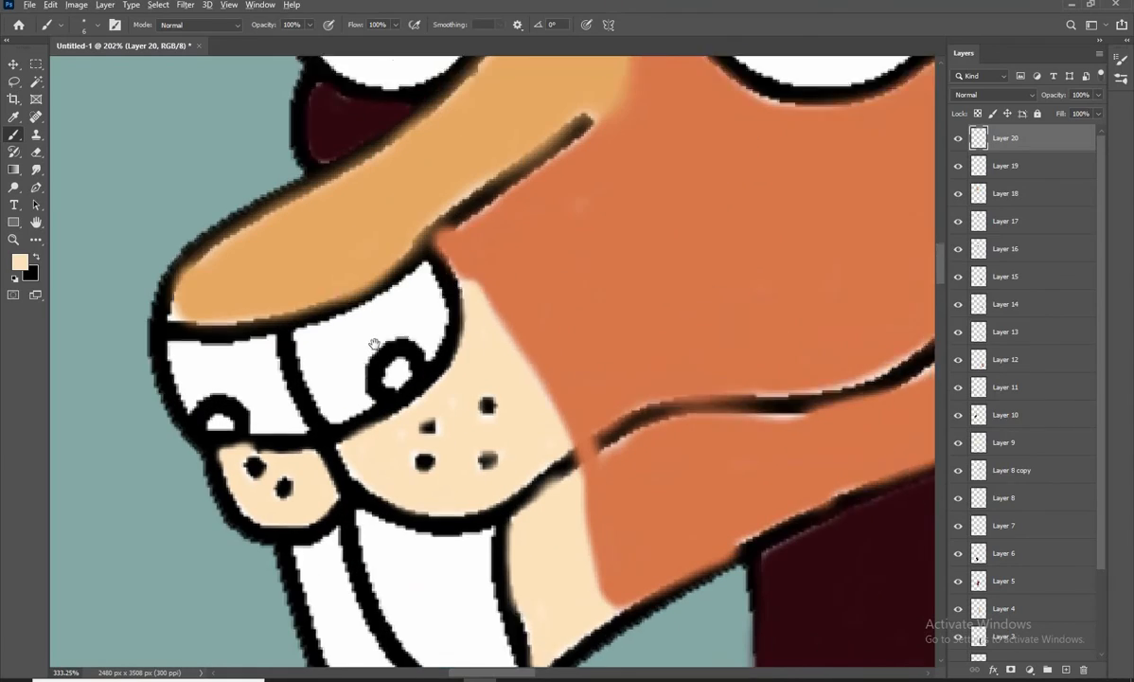
pyautogui.moveTo(377, 344); pyautogui.dragTo(412, 308)
pyautogui.click(22, 263)
pyautogui.moveTo(606, 142); pyautogui.dragTo(449, 444)
pyautogui.moveTo(532, 195); pyautogui.dragTo(463, 533)
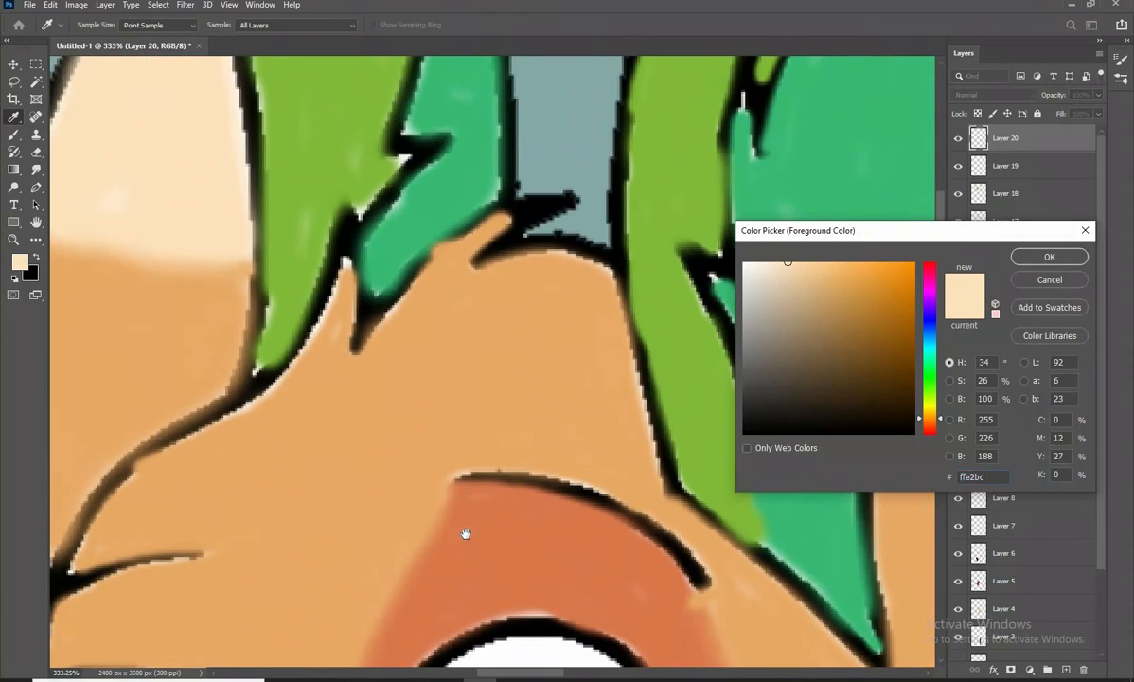
pyautogui.click(772, 525)
pyautogui.click(1066, 262)
# Outline and fill both halves of the nose with bluish green, leaving the nostril openings white
pyautogui.scroll(-4, 663, 123)
pyautogui.moveTo(586, 187)
pyautogui.mouseDown()
pyautogui.moveTo(519, 272)
pyautogui.moveTo(554, 128)
pyautogui.mouseUp()
pyautogui.scroll(-2, 554, 128)
pyautogui.scroll(7, 441, 379)
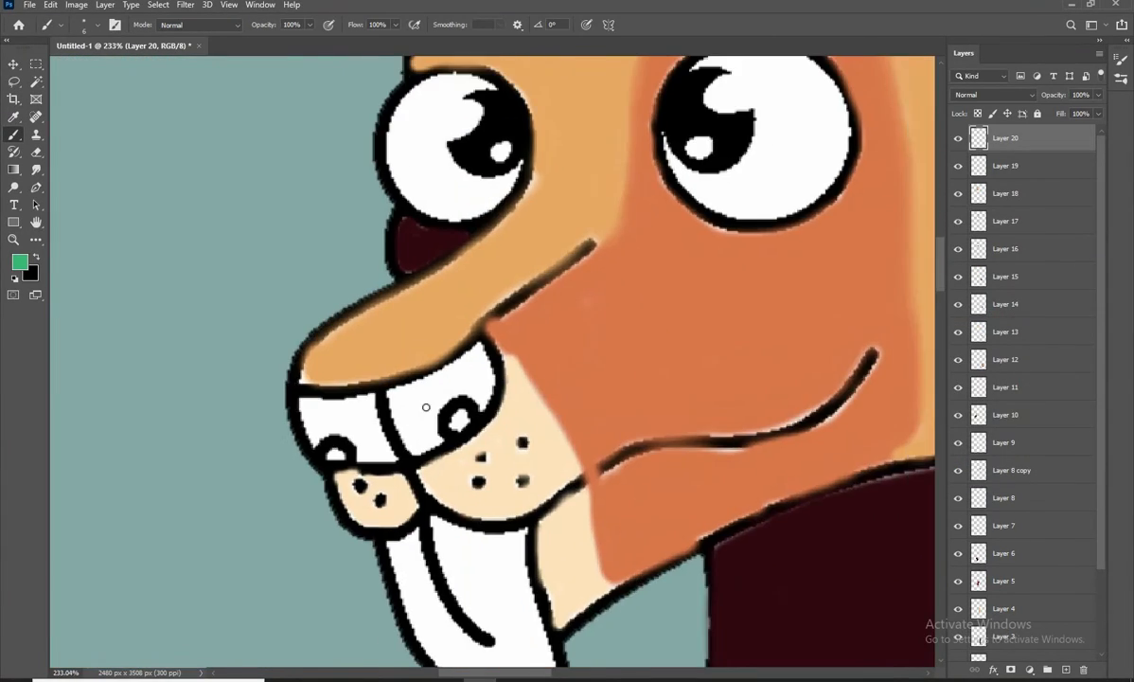
pyautogui.moveTo(516, 309)
pyautogui.mouseDown()
pyautogui.moveTo(476, 334)
pyautogui.moveTo(389, 489)
pyautogui.moveTo(561, 321)
pyautogui.mouseUp()
pyautogui.moveTo(397, 350); pyautogui.dragTo(424, 441)
pyautogui.moveTo(316, 412)
pyautogui.mouseDown()
pyautogui.moveTo(346, 364)
pyautogui.moveTo(407, 354)
pyautogui.mouseUp()
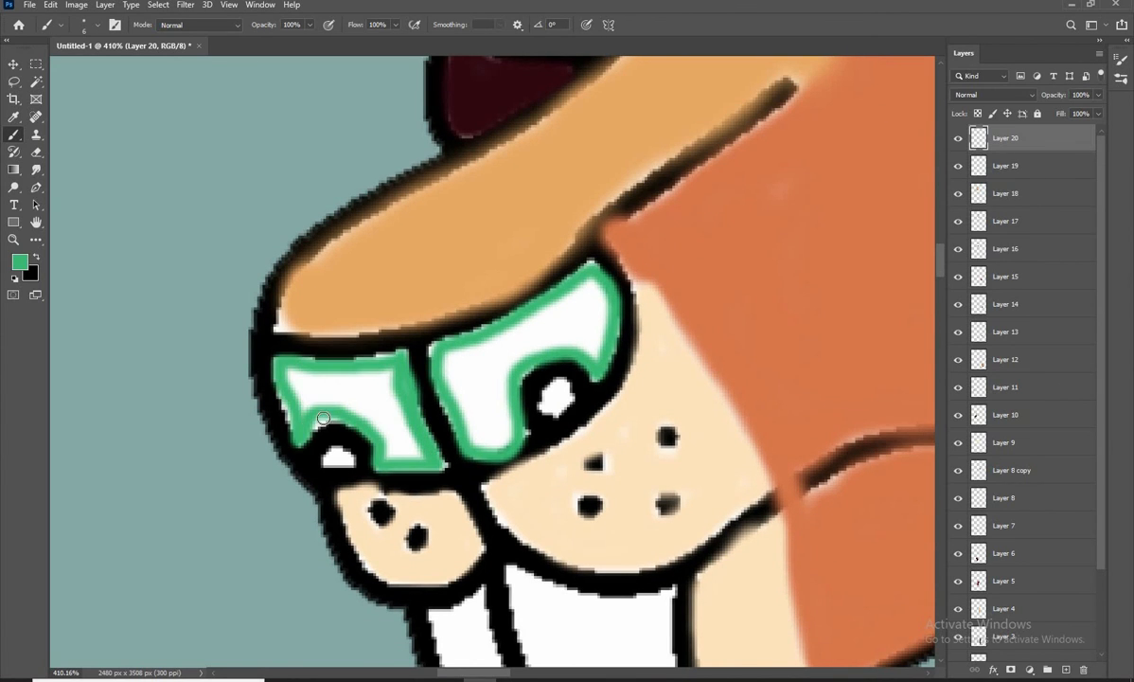
pyautogui.moveTo(413, 446); pyautogui.dragTo(360, 396)
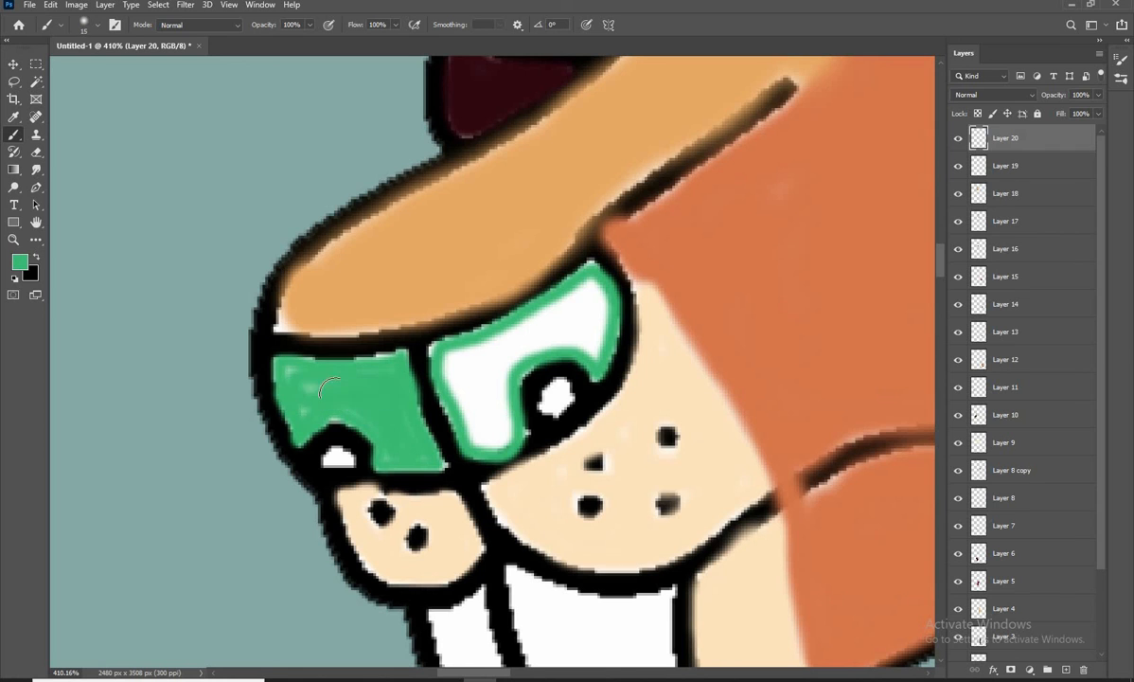
pyautogui.press(']')
pyautogui.press(']')
pyautogui.moveTo(456, 359)
pyautogui.mouseDown()
pyautogui.moveTo(488, 432)
pyautogui.moveTo(489, 358)
pyautogui.moveTo(548, 315)
pyautogui.moveTo(514, 363)
pyautogui.moveTo(555, 311)
pyautogui.moveTo(594, 352)
pyautogui.moveTo(592, 304)
pyautogui.mouseUp()
pyautogui.scroll(-7, 441, 355)
pyautogui.moveTo(402, 503); pyautogui.dragTo(327, 626)
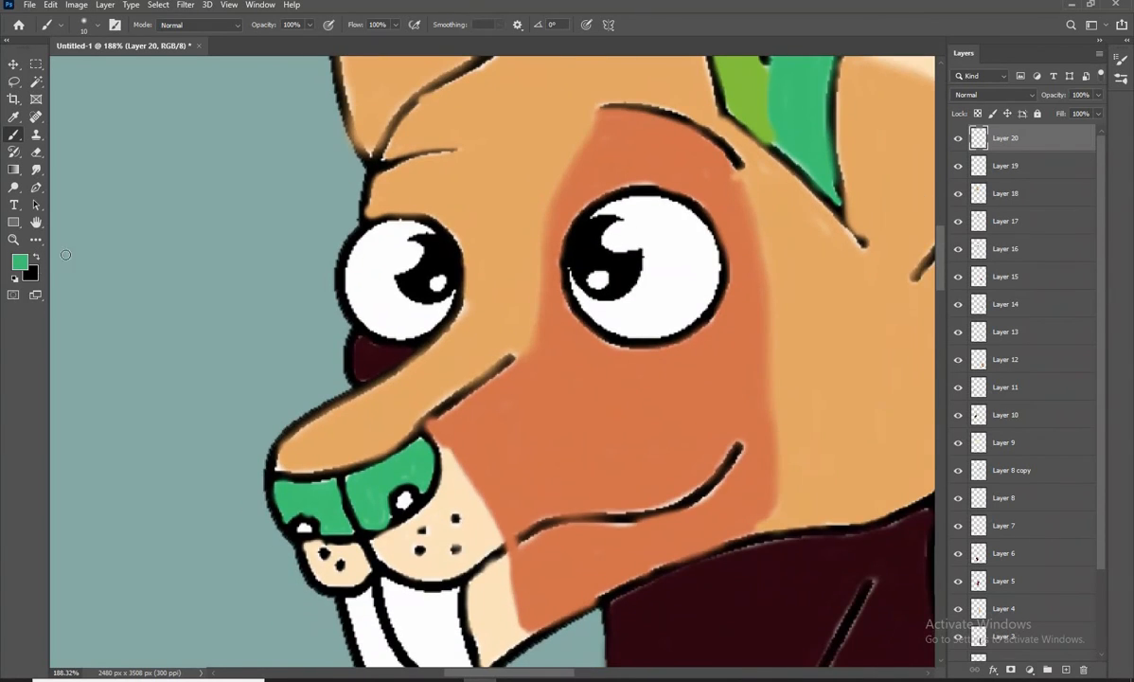
# Sample the lime green from the ear and fill both nostril openings with it
pyautogui.click(20, 263)
pyautogui.click(747, 98)
pyautogui.click(1048, 256)
pyautogui.scroll(6, 453, 402)
pyautogui.moveTo(391, 517)
pyautogui.mouseDown()
pyautogui.moveTo(452, 402)
pyautogui.moveTo(437, 398)
pyautogui.mouseUp()
pyautogui.scroll(3, 453, 402)
pyautogui.moveTo(120, 475); pyautogui.dragTo(322, 409)
pyautogui.scroll(-12, 309, 399)
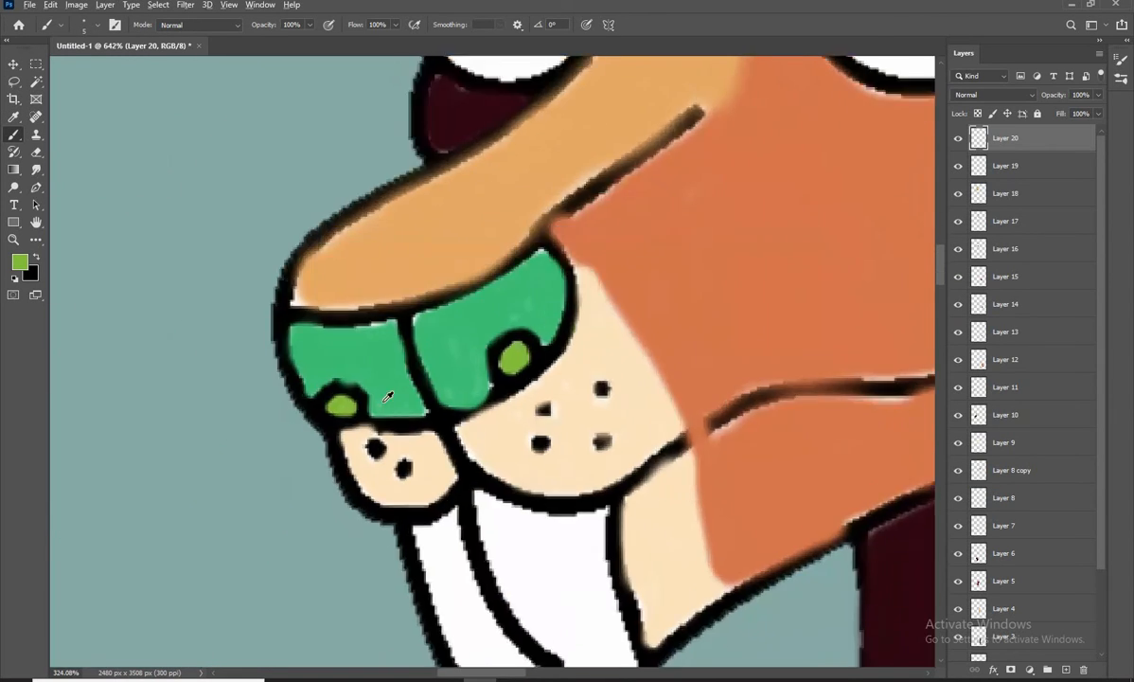
pyautogui.scroll(4, 426, 415)
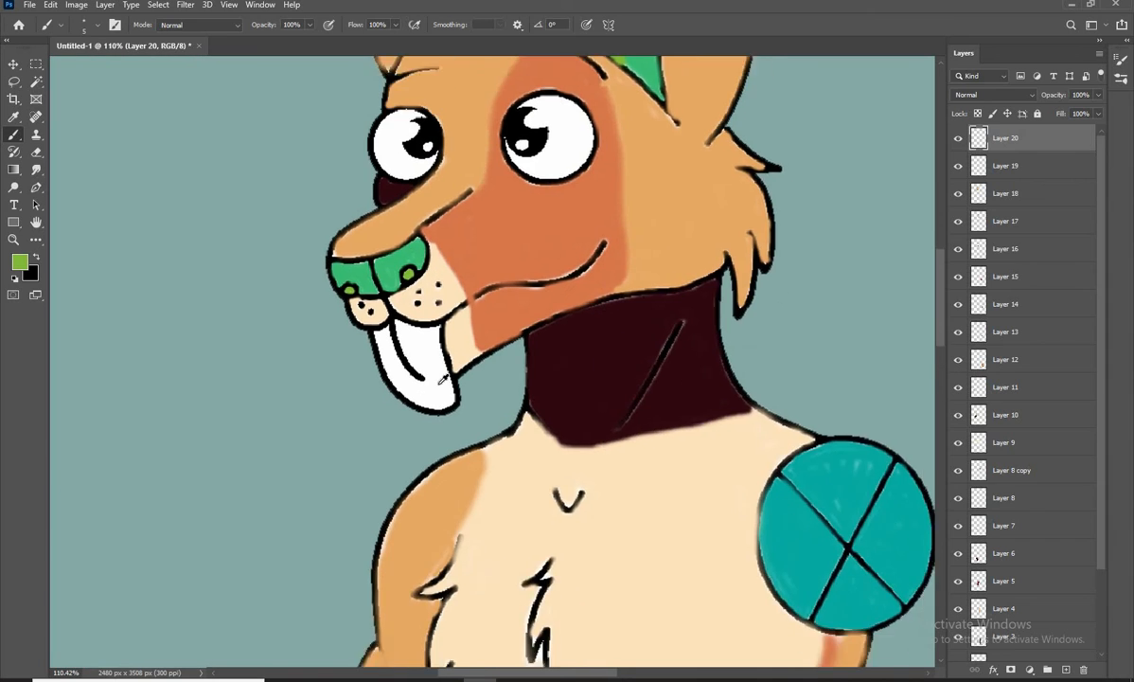
# Add a new layer and set the foreground colour to #067975
pyautogui.click(1066, 669)
pyautogui.click(20, 262)
pyautogui.press('BackSpace')
pyautogui.write('0')
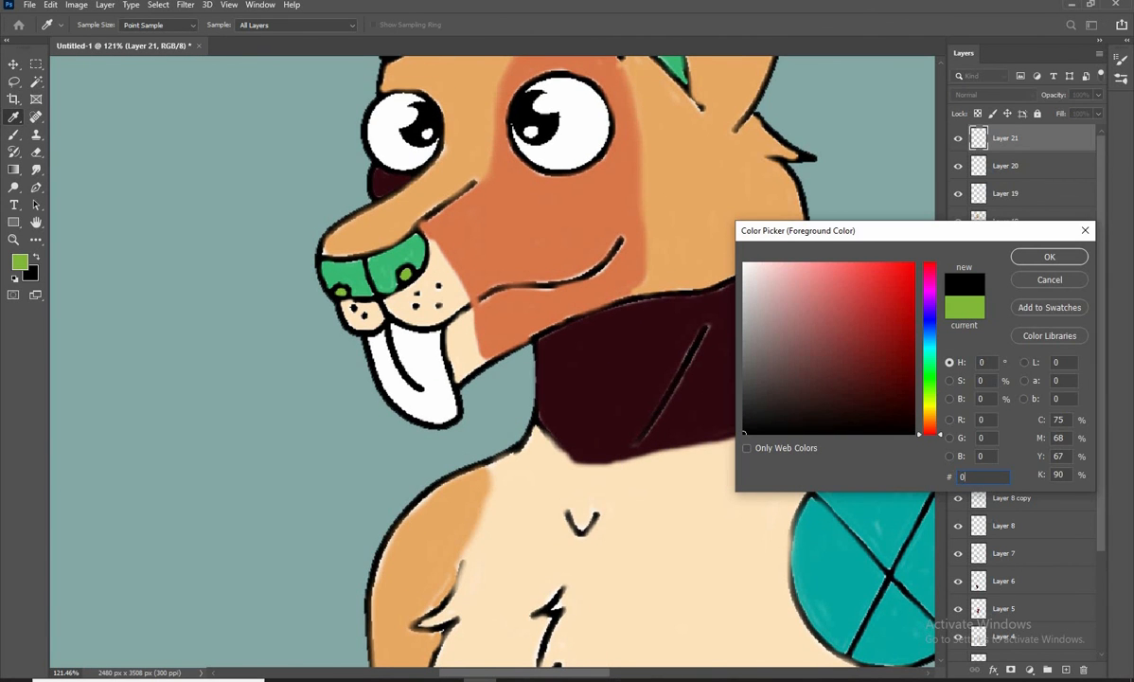
pyautogui.write('67975')
pyautogui.press('Return')
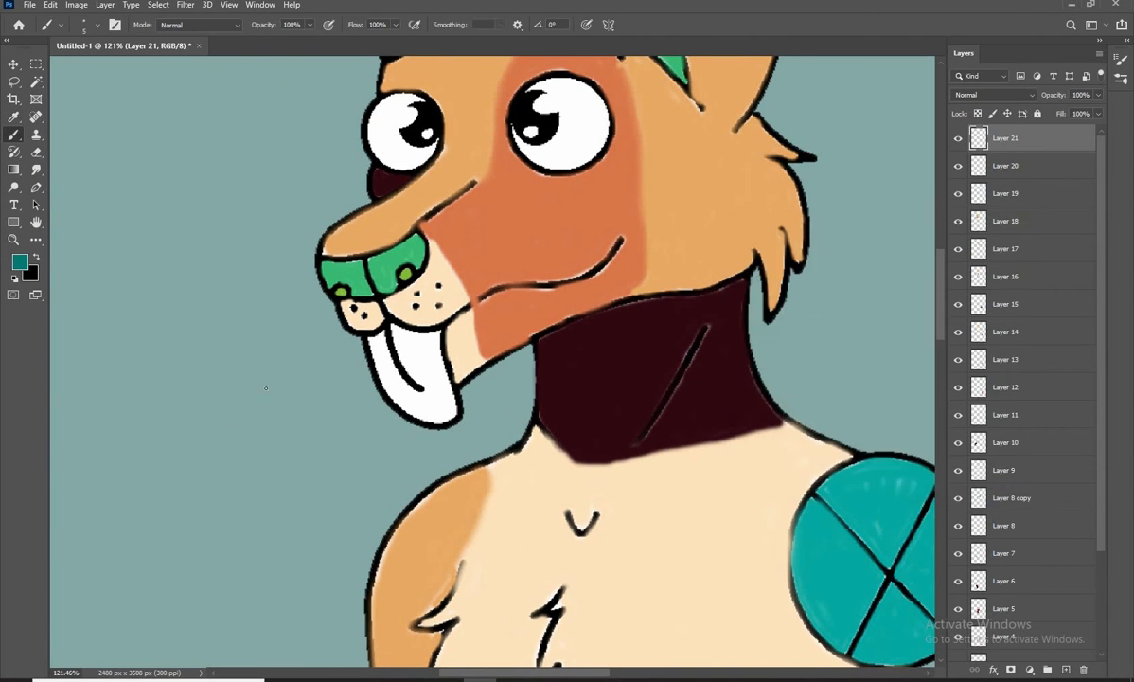
# Outline the tongue in dark teal and paint its outer and lower areas, undoing a stray stroke
pyautogui.scroll(5, 369, 246)
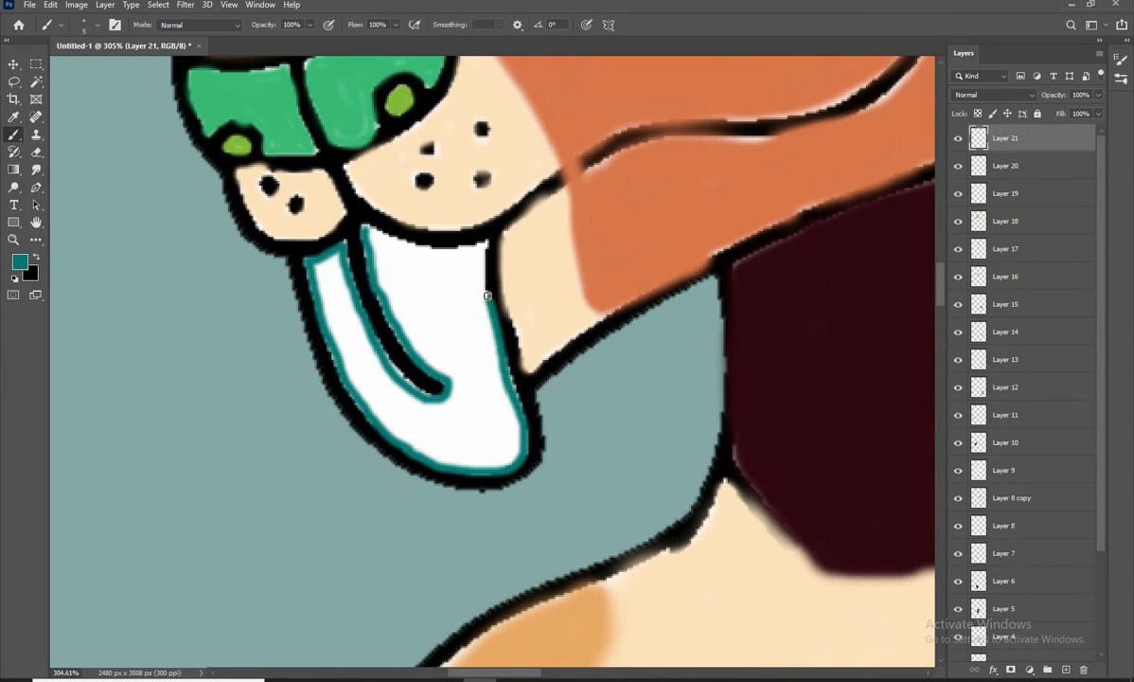
pyautogui.press(']')
pyautogui.press(']')
pyautogui.moveTo(379, 246)
pyautogui.mouseDown()
pyautogui.moveTo(404, 259)
pyautogui.moveTo(464, 249)
pyautogui.moveTo(457, 319)
pyautogui.moveTo(471, 271)
pyautogui.moveTo(505, 414)
pyautogui.moveTo(445, 405)
pyautogui.moveTo(461, 456)
pyautogui.moveTo(445, 408)
pyautogui.mouseUp()
pyautogui.hotkey('ctrl', 'z')
pyautogui.press('[')
pyautogui.press('[')
pyautogui.press('[')
pyautogui.press(']')
pyautogui.press(']')
pyautogui.press(']')
pyautogui.moveTo(349, 365); pyautogui.dragTo(400, 402)
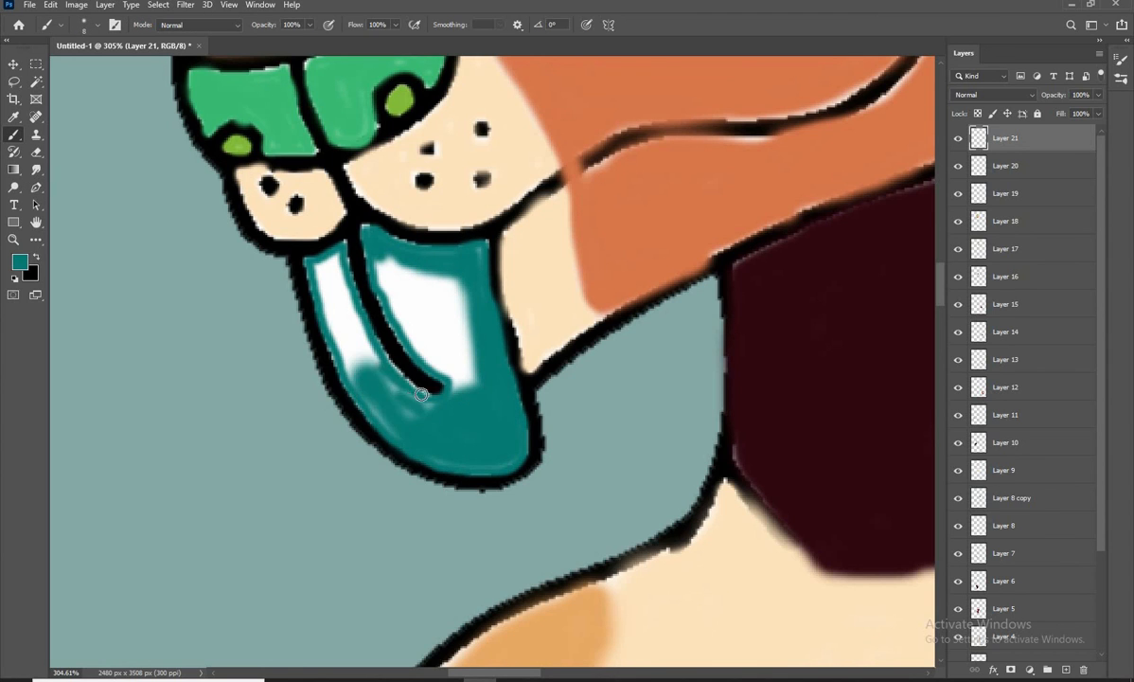
# Fill the remaining white areas on both sides of the tongue's centre line with dark teal
pyautogui.press('[')
pyautogui.press('[')
pyautogui.moveTo(359, 358)
pyautogui.mouseDown()
pyautogui.moveTo(315, 282)
pyautogui.moveTo(367, 343)
pyautogui.moveTo(328, 275)
pyautogui.moveTo(381, 263)
pyautogui.moveTo(403, 313)
pyautogui.moveTo(460, 346)
pyautogui.moveTo(457, 396)
pyautogui.moveTo(421, 323)
pyautogui.mouseUp()
pyautogui.press(']')
pyautogui.press(']')
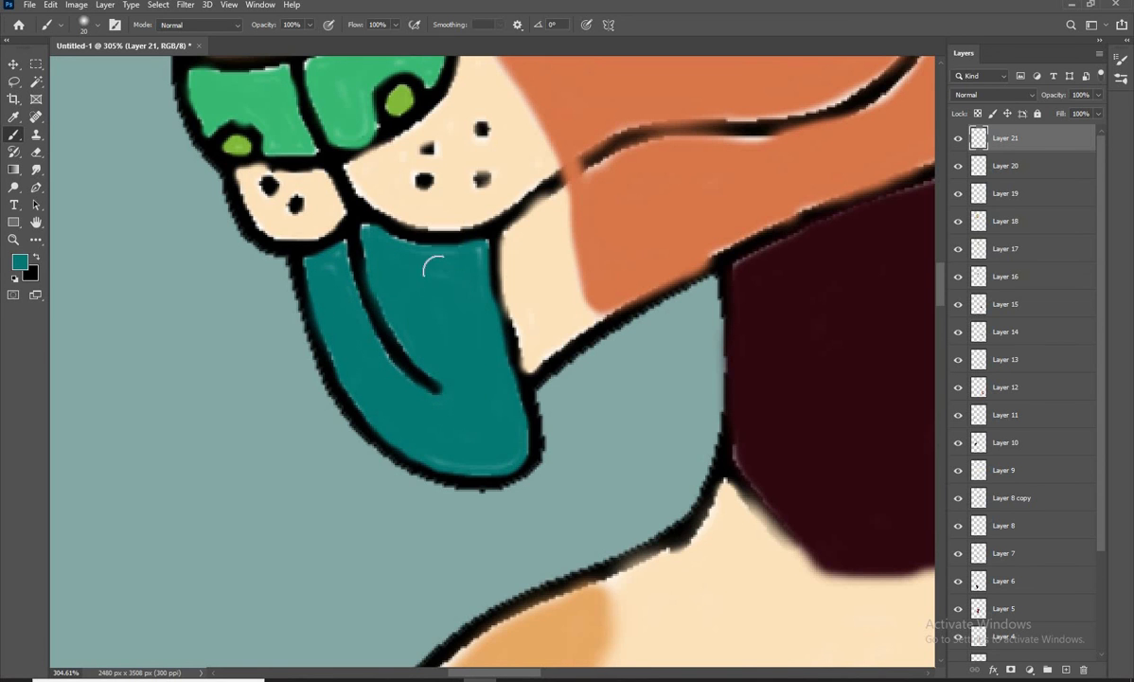
pyautogui.hotkey('ctrl', '0')
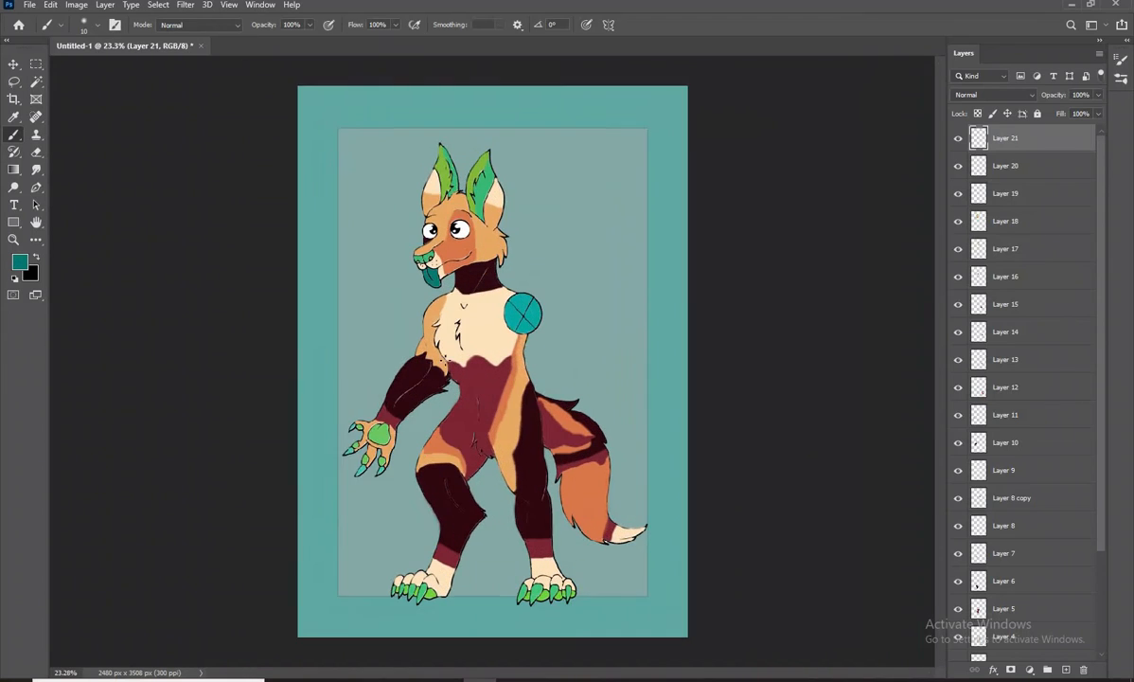
# Select all layers from the Background to Layer 21, convert them to one Smart Object, and nudge it slightly
pyautogui.scroll(-1, 517, 343)
pyautogui.scroll(-5, 1023, 397)
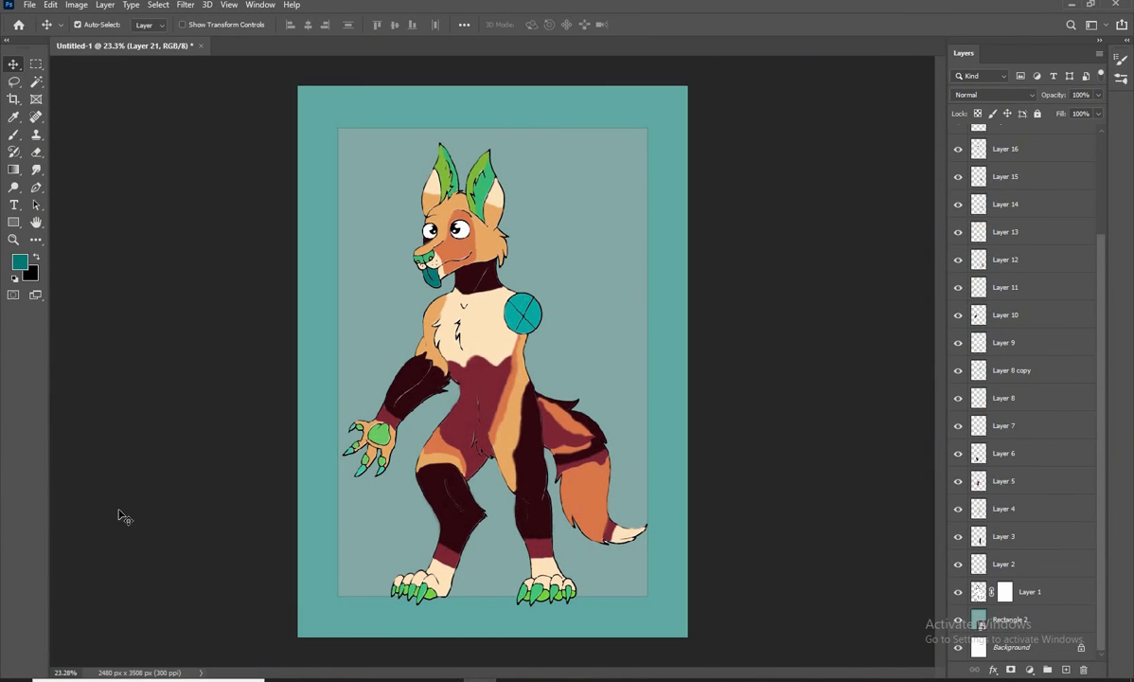
pyautogui.click(1038, 646)
pyautogui.keyDown('ctrl'); pyautogui.click(1032, 619); pyautogui.keyUp('ctrl')
pyautogui.keyDown('ctrl'); pyautogui.click(1030, 592); pyautogui.keyUp('ctrl')
pyautogui.keyDown('ctrl'); pyautogui.click(1026, 564); pyautogui.keyUp('ctrl')
pyautogui.keyDown('ctrl'); pyautogui.click(1019, 481); pyautogui.keyUp('ctrl')
pyautogui.keyDown('ctrl'); pyautogui.click(1018, 454); pyautogui.keyUp('ctrl')
pyautogui.keyDown('ctrl'); pyautogui.click(1014, 288); pyautogui.keyUp('ctrl')
pyautogui.keyDown('ctrl'); pyautogui.click(1013, 232); pyautogui.keyUp('ctrl')
pyautogui.keyDown('ctrl'); pyautogui.click(1011, 151); pyautogui.keyUp('ctrl')
pyautogui.scroll(4, 1008, 151)
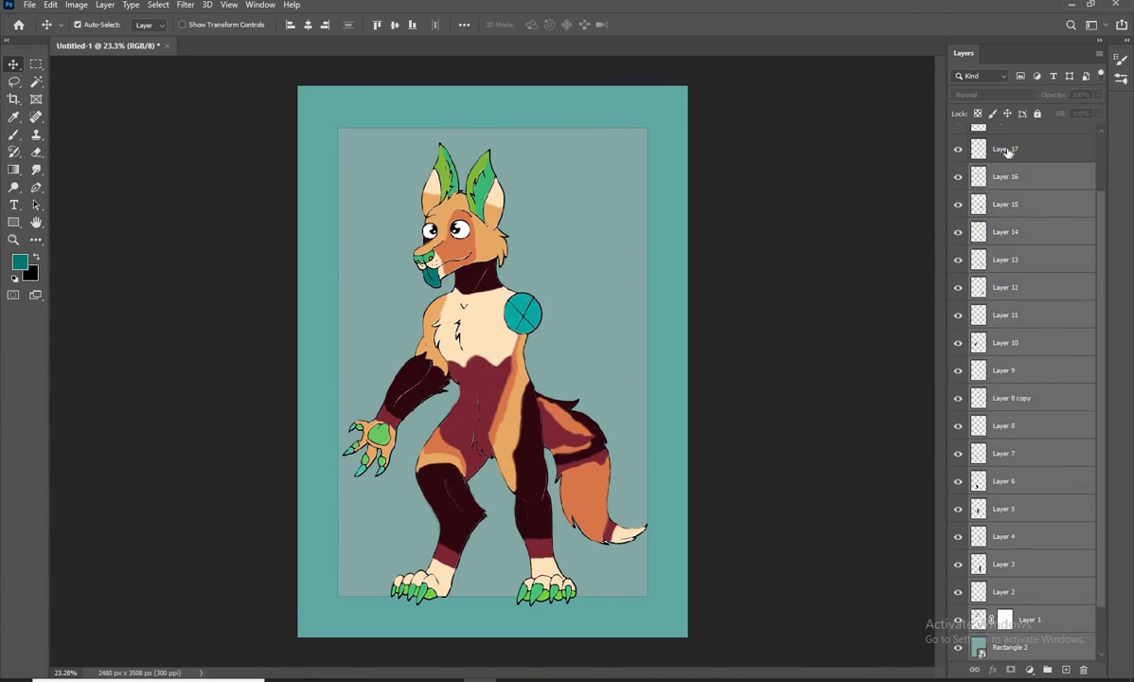
pyautogui.keyDown('ctrl'); pyautogui.click(1015, 193); pyautogui.keyUp('ctrl')
pyautogui.keyDown('ctrl'); pyautogui.click(1015, 141); pyautogui.keyUp('ctrl')
pyautogui.rightClick(1020, 140)
pyautogui.click(884, 274)
pyautogui.moveTo(494, 375); pyautogui.dragTo(496, 377)
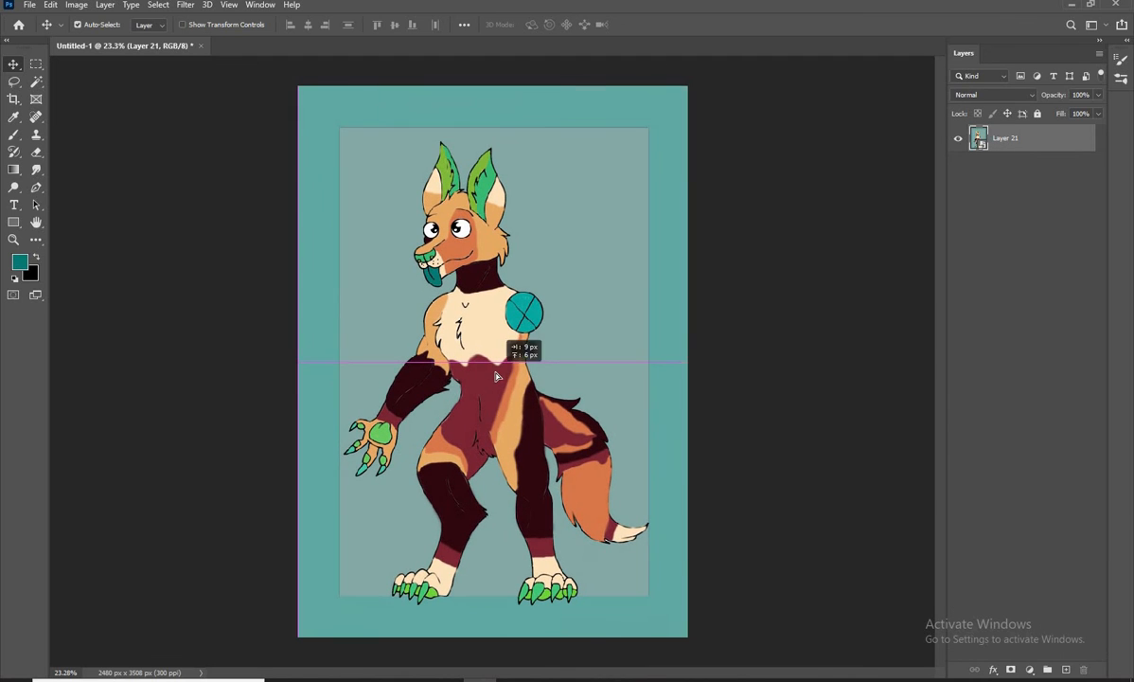
# Add a layer mask, select the teal border with the Magic Wand, and try to delete it from the Smart Object
pyautogui.click(1013, 670)
pyautogui.click(979, 139)
pyautogui.click(35, 82)
pyautogui.click(315, 214)
pyautogui.press('Delete')
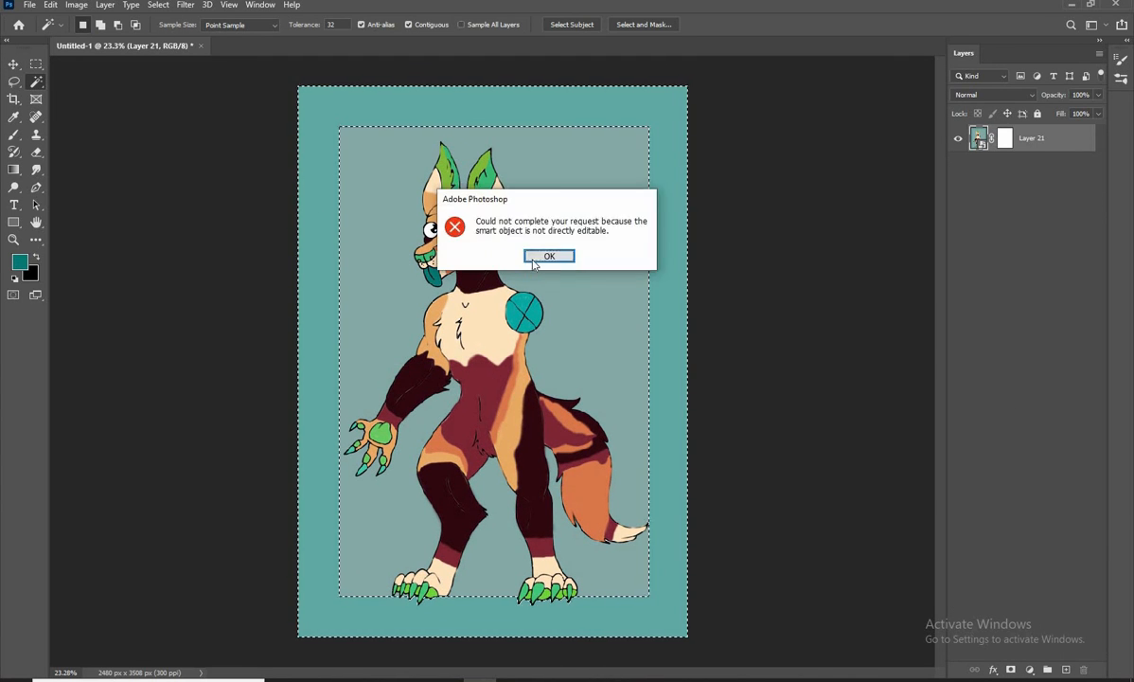
pyautogui.click(538, 256)
pyautogui.hotkey('ctrl', 'd')
pyautogui.press('v')
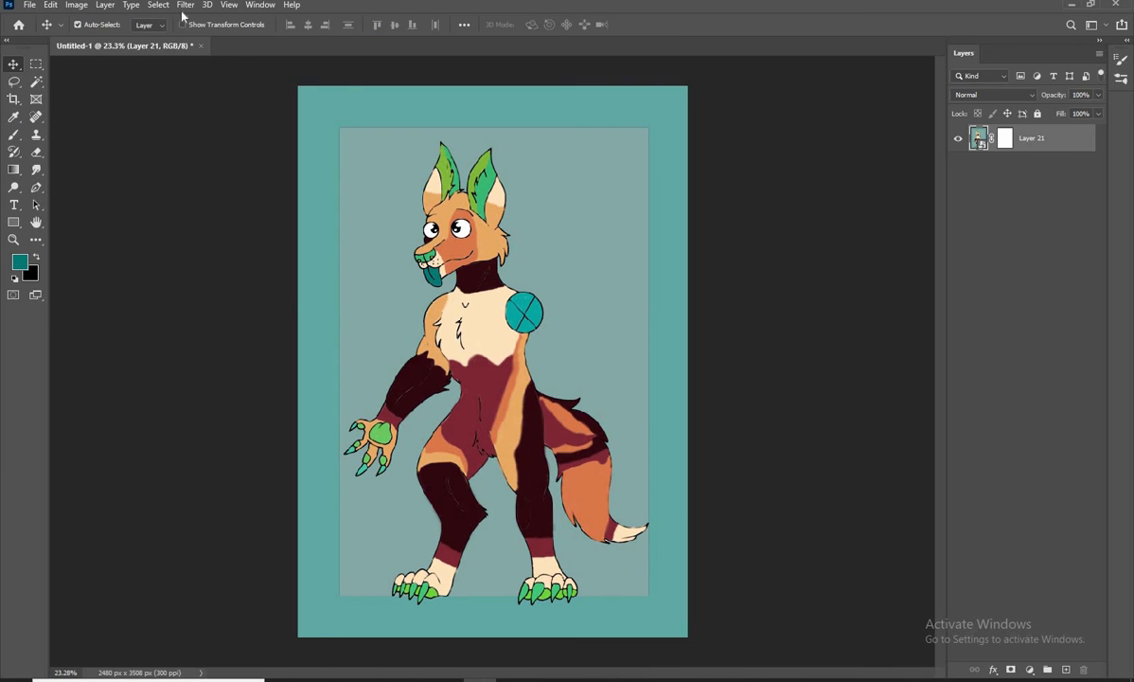
pyautogui.click(185, 5)
pyautogui.click(230, 87)
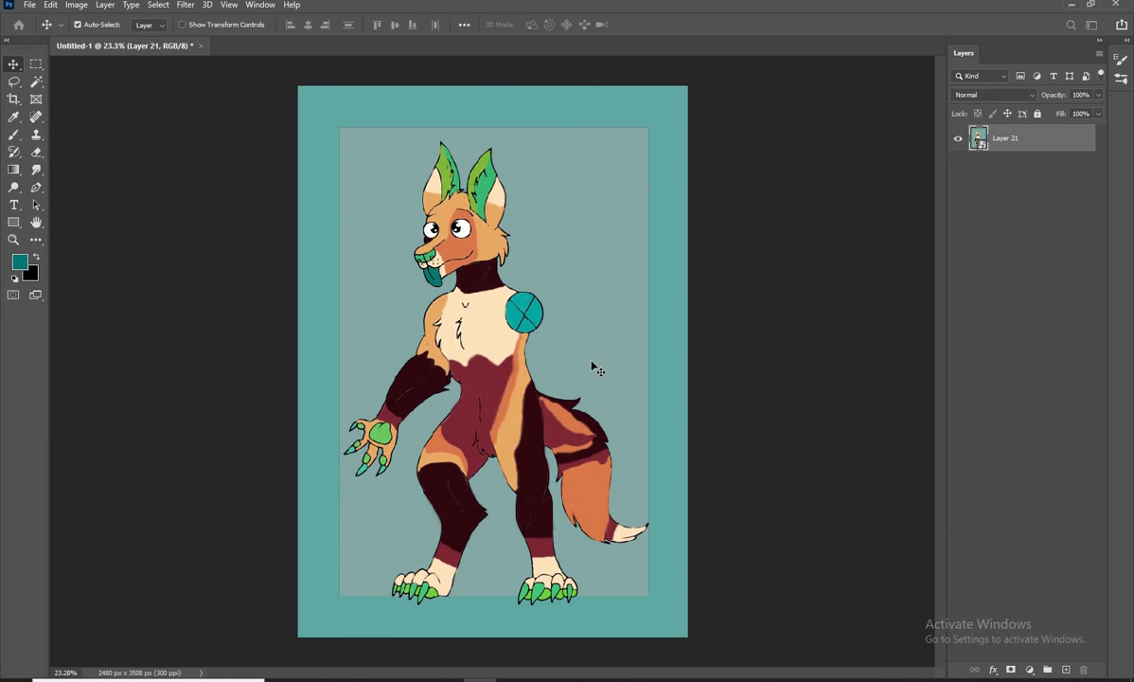
# Export the artwork as pait.jpg in JPG format at 100% quality and 2480 x 3508 px
pyautogui.hotkey('ctrl', 'alt', 'shift', 'w')
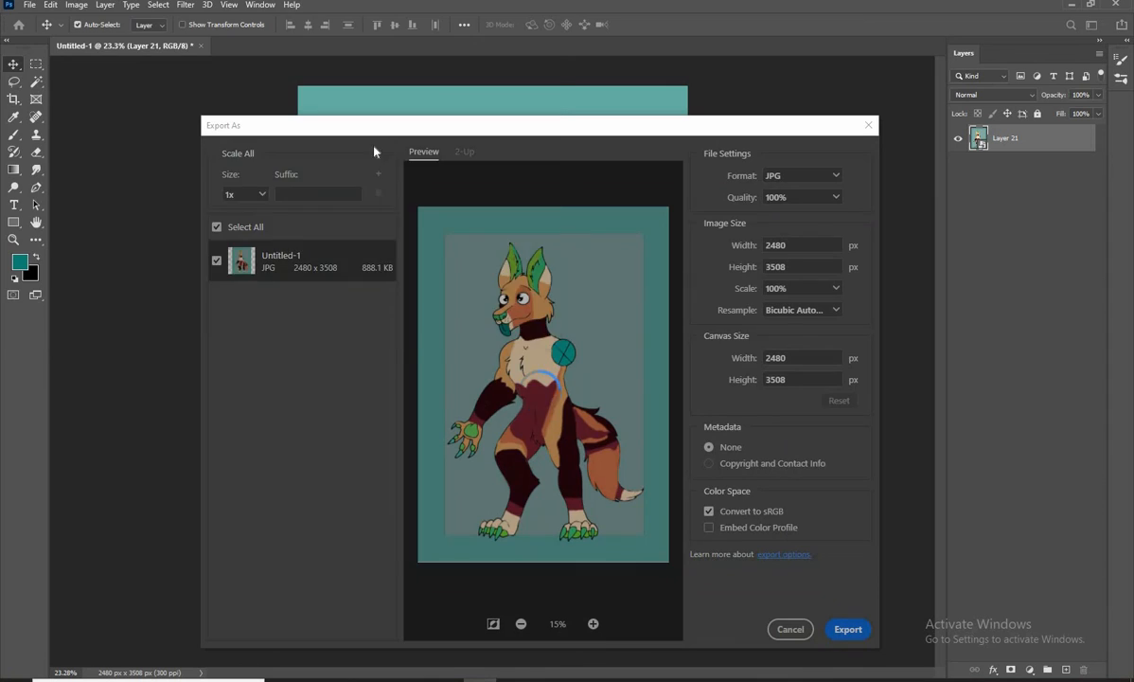
pyautogui.press('Return')
pyautogui.write('joel')
pyautogui.press('Return')
# Open the exported pait.jpg from File Explorer in Photoshop and close the original untitled document
pyautogui.press('super+e')
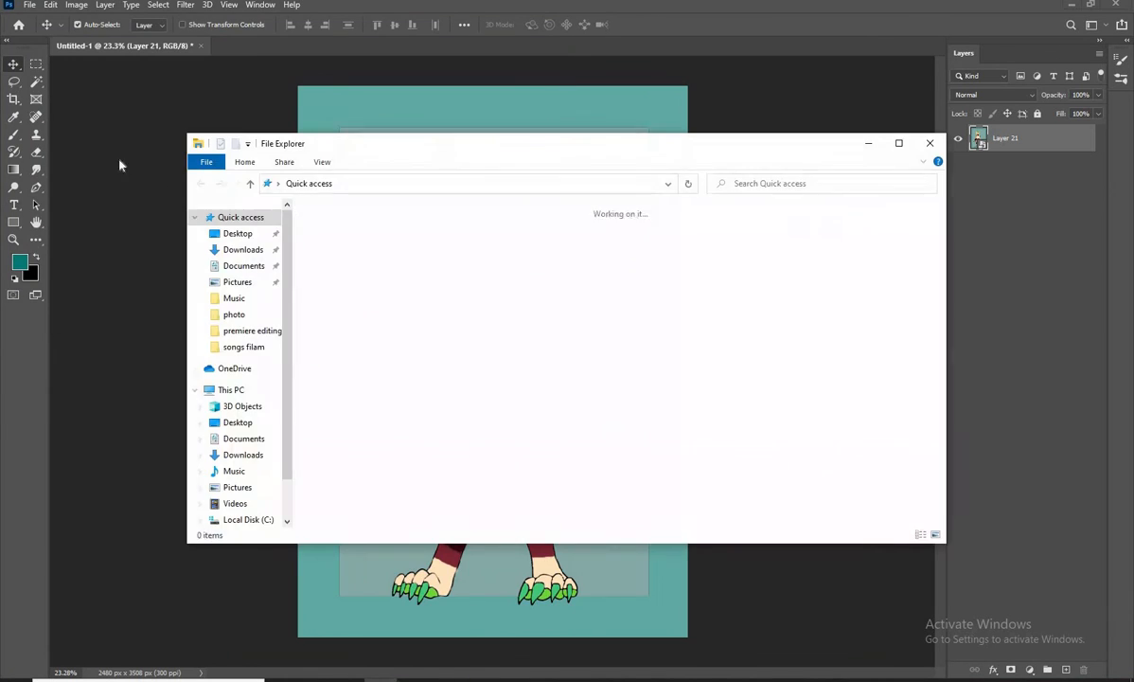
pyautogui.press('super+Up')
pyautogui.hotkey('alt', 'Tab')
pyautogui.moveTo(181, 210); pyautogui.dragTo(553, 49)
pyautogui.hotkey('ctrl', 'Tab')
pyautogui.hotkey('ctrl', 'w')
pyautogui.click(558, 254)
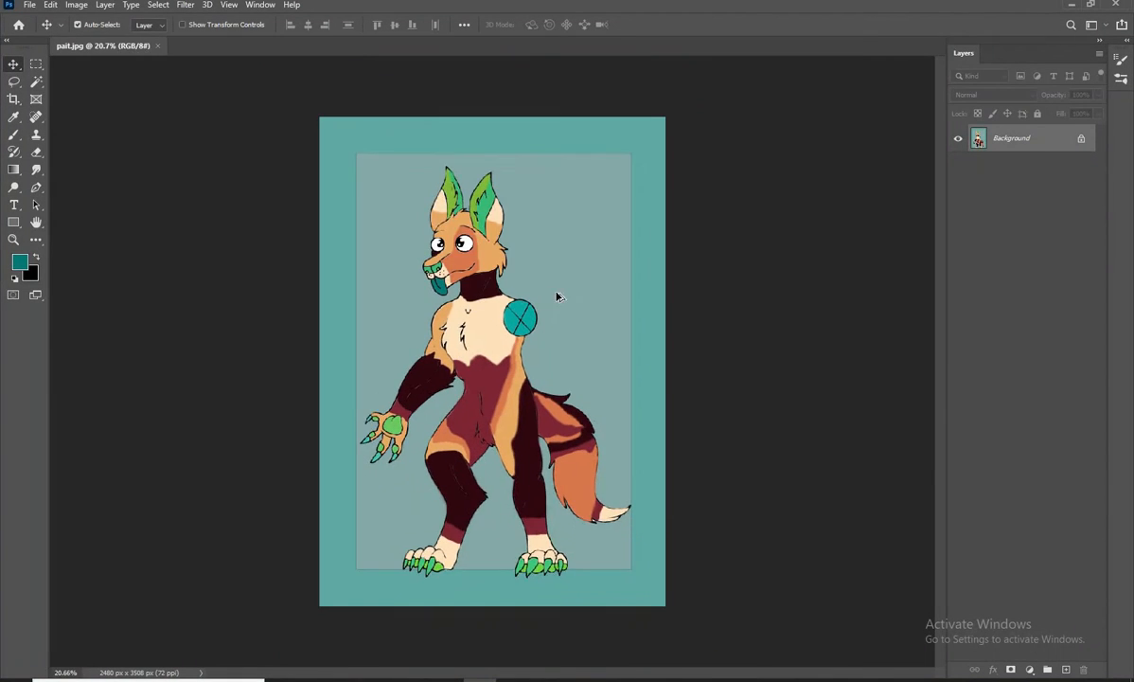
# Add a mask to the opened image's layer, select the teal border with the Magic Wand, and delete it
pyautogui.hotkey('ctrl', '+')
pyautogui.click(1010, 668)
pyautogui.press('w')
pyautogui.click(306, 207)
pyautogui.click(979, 138)
pyautogui.press('Delete')
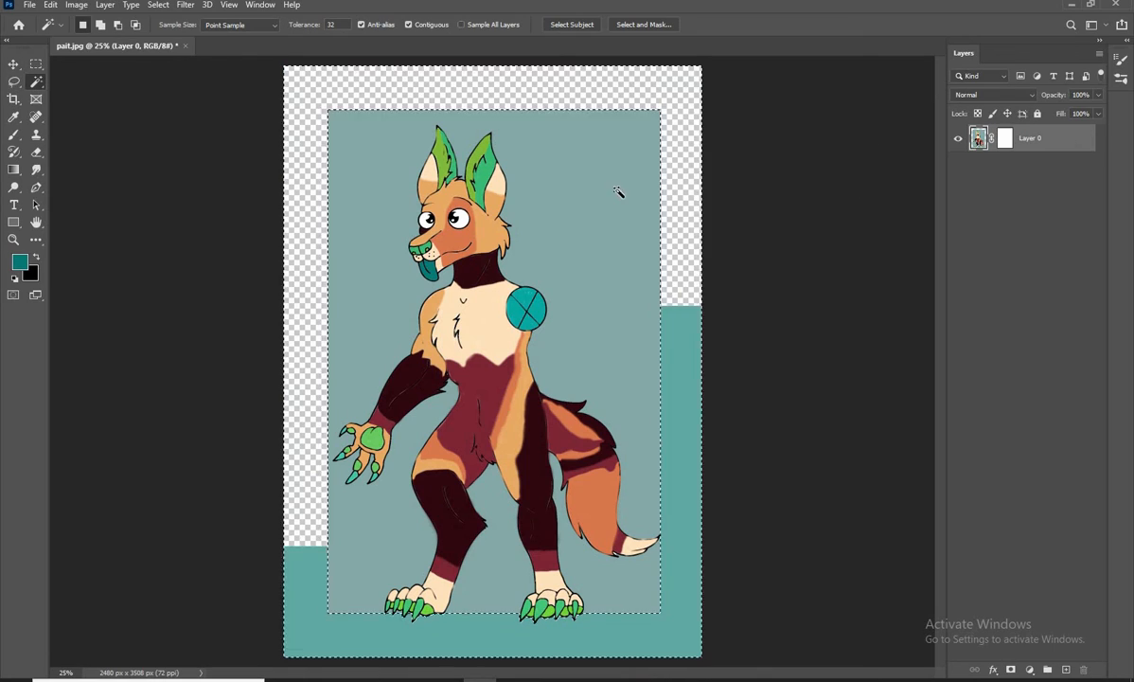
# Delete the grey-green background around the character and the enclosed patches near the legs, and clear the selection
pyautogui.click(616, 190)
pyautogui.press('Delete')
pyautogui.keyDown('shift'); pyautogui.click(492, 520); pyautogui.keyUp('shift')
pyautogui.keyDown('shift'); pyautogui.click(602, 564); pyautogui.keyUp('shift')
pyautogui.press('Delete')
pyautogui.hotkey('ctrl', 'd')
# Return to the Home screen
pyautogui.click(14, 64)
pyautogui.click(18, 27)
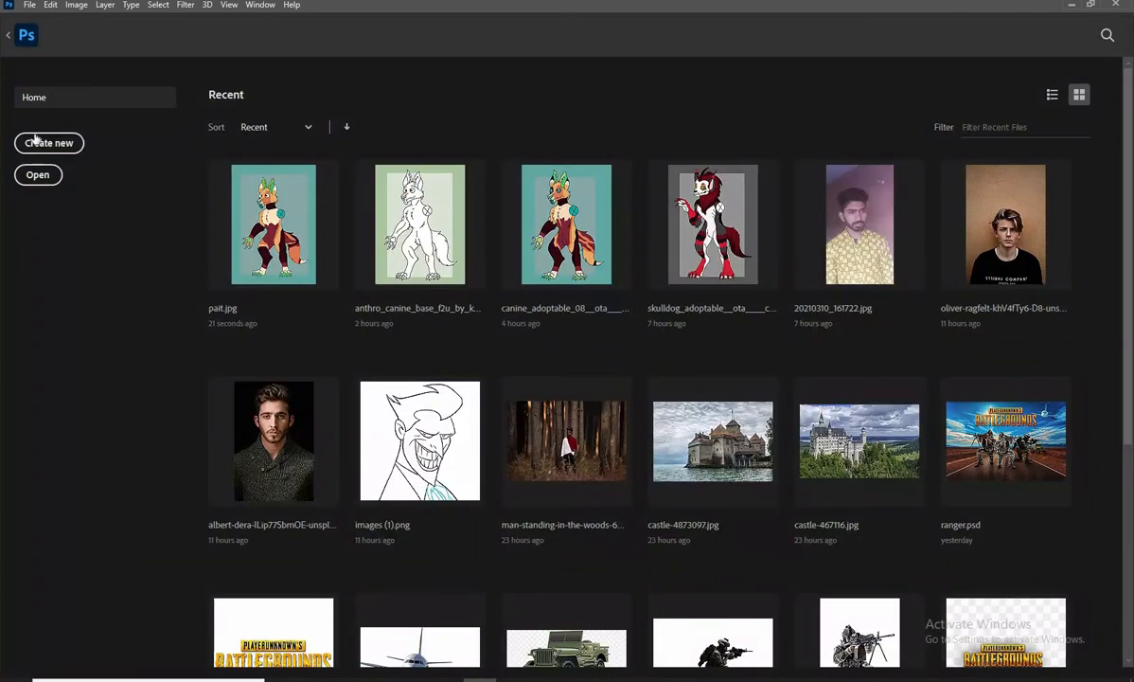
# Create a new 2480 x 3508 px, 300 ppi document and place the meadow-at-night image from File Explorer into it
pyautogui.click(36, 139)
pyautogui.click(826, 549)
pyautogui.hotkey('alt', 'Tab')
pyautogui.click(56, 109)
pyautogui.doubleClick(582, 216)
pyautogui.moveTo(730, 516); pyautogui.dragTo(499, 351)
# Scale the placed meadow image to about 115% so that it covers the full canvas height
pyautogui.moveTo(493, 266); pyautogui.dragTo(493, 66)
pyautogui.moveTo(491, 457); pyautogui.dragTo(476, 657)
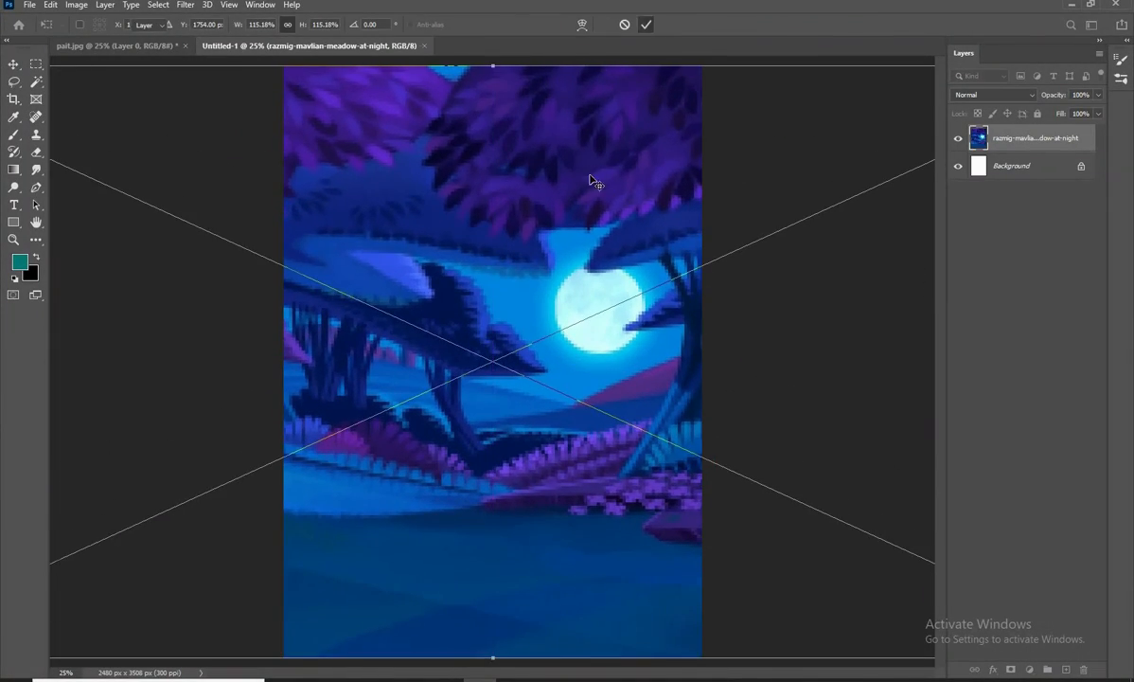
pyautogui.click(645, 25)
# Bring the cut-out character from pait.jpg into the new document and position it centrally over the night meadow
pyautogui.click(117, 46)
pyautogui.moveTo(483, 365); pyautogui.dragTo(480, 516)
pyautogui.scroll(-2, 484, 485)
pyautogui.moveTo(483, 485); pyautogui.dragTo(506, 367)
pyautogui.scroll(1, 507, 372)
pyautogui.scroll(1, 512, 348)
pyautogui.scroll(4, 549, 555)
pyautogui.moveTo(549, 558); pyautogui.dragTo(542, 455)
pyautogui.scroll(-8, 545, 455)
pyautogui.scroll(1, 532, 455)
# Give the character layer a drop shadow with Normal blending, 42% opacity, 157° angle, 40 px distance and 0 px size
pyautogui.click(992, 671)
pyautogui.click(975, 629)
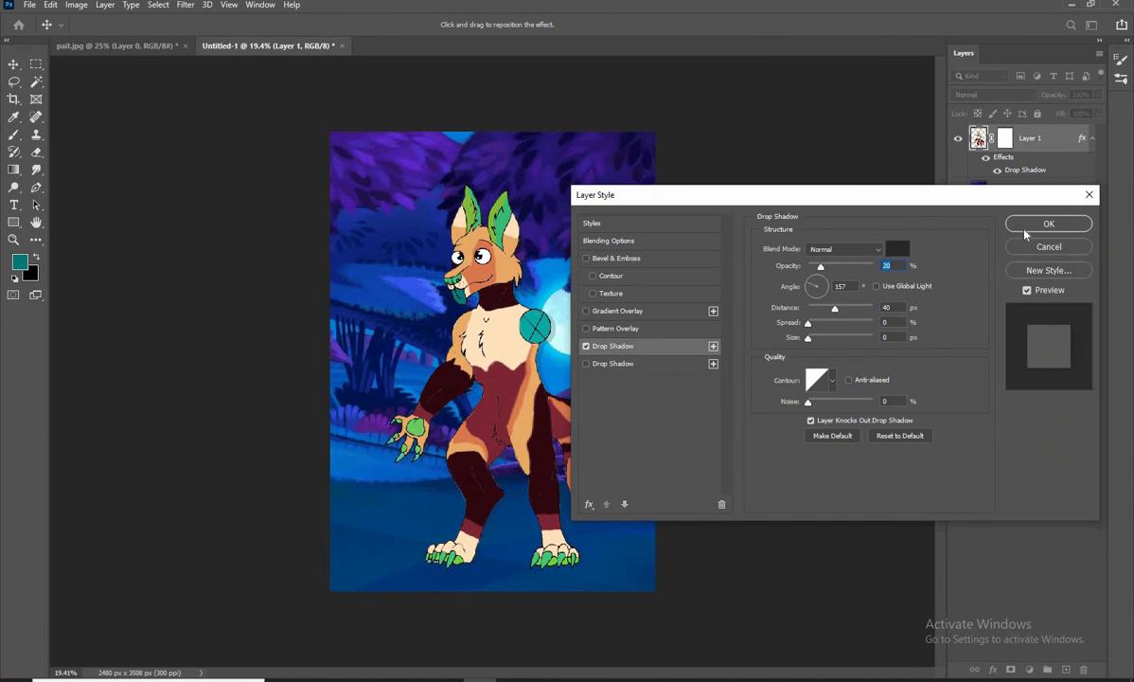
pyautogui.click(1048, 225)
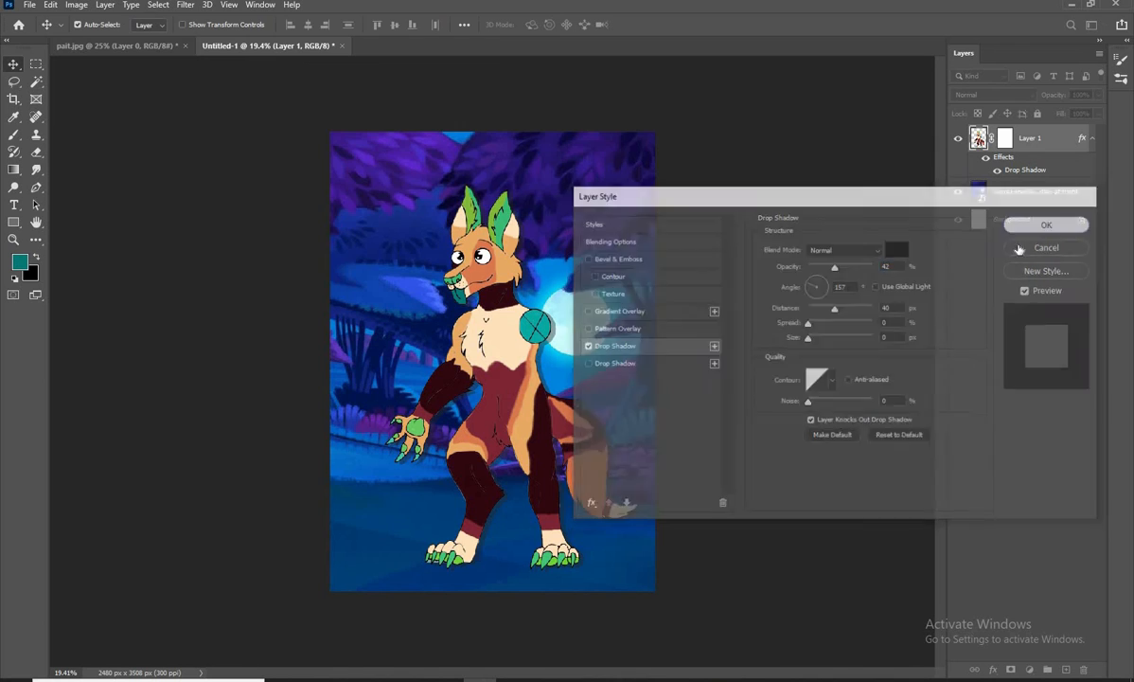
# Separate the character's drop shadow effect into its own layer
pyautogui.scroll(5, 513, 494)
pyautogui.moveTo(512, 494); pyautogui.dragTo(498, 351)
pyautogui.click(650, 439)
pyautogui.rightClick(1016, 164)
pyautogui.click(1053, 384)
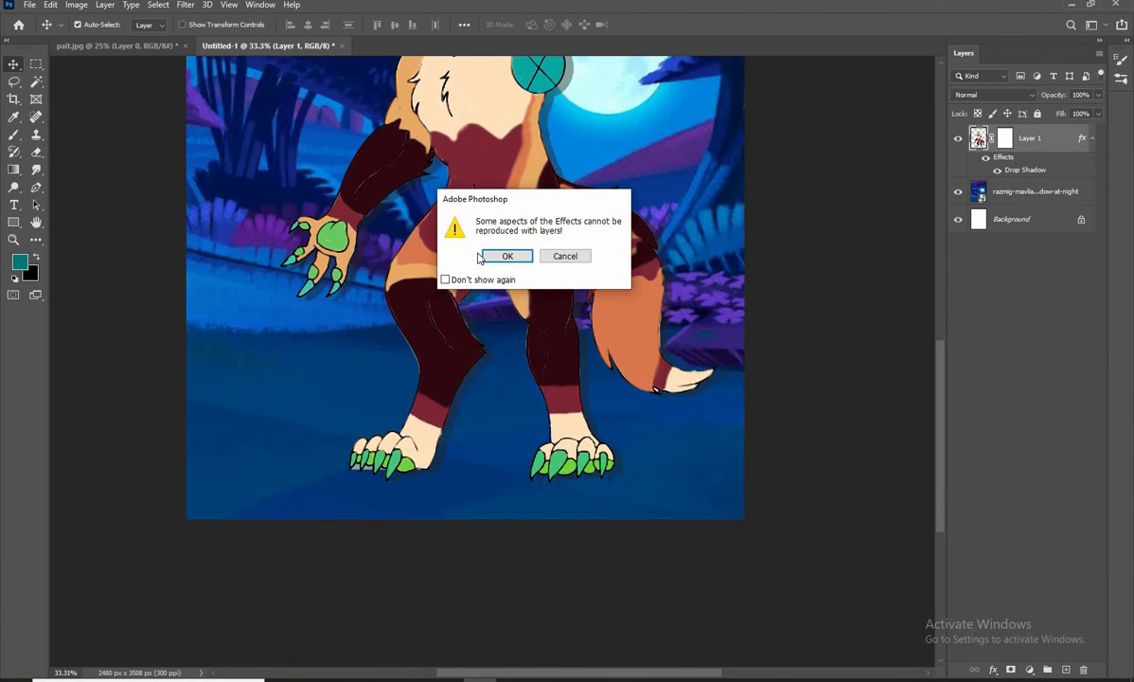
pyautogui.click(504, 254)
# Move the separated shadow layer by about 12 px horizontally and 15 px vertically
pyautogui.hotkey('ctrl', 't')
pyautogui.moveTo(568, 407)
pyautogui.mouseDown()
pyautogui.moveTo(590, 425)
pyautogui.moveTo(581, 414)
pyautogui.mouseUp()
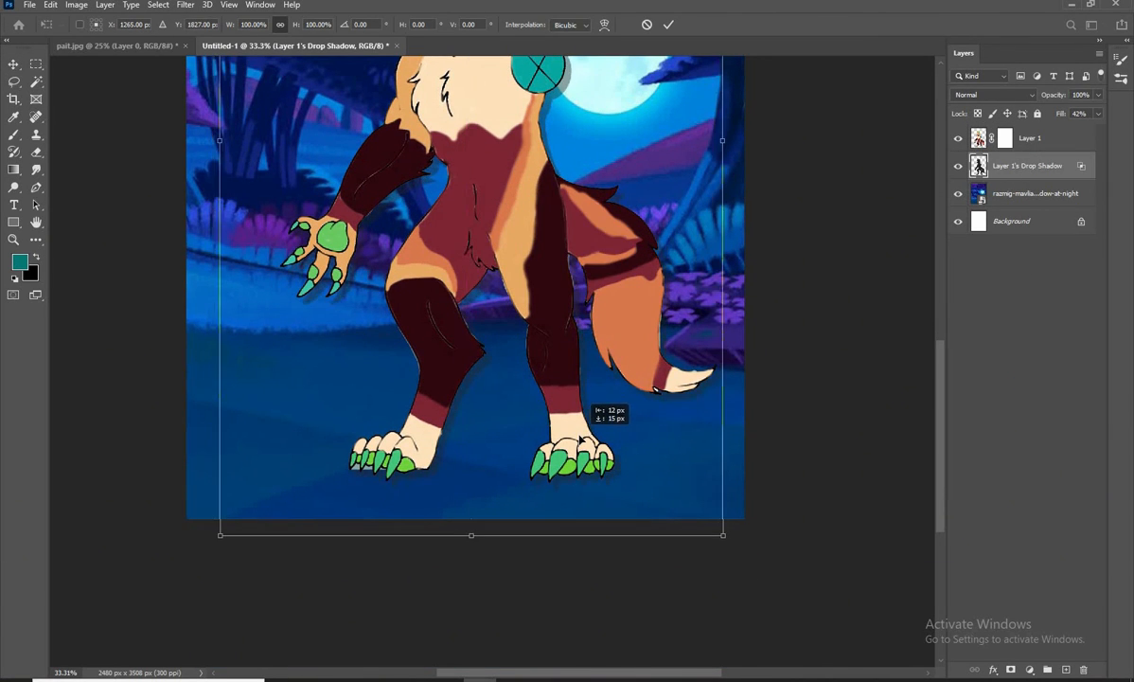
pyautogui.press('Return')
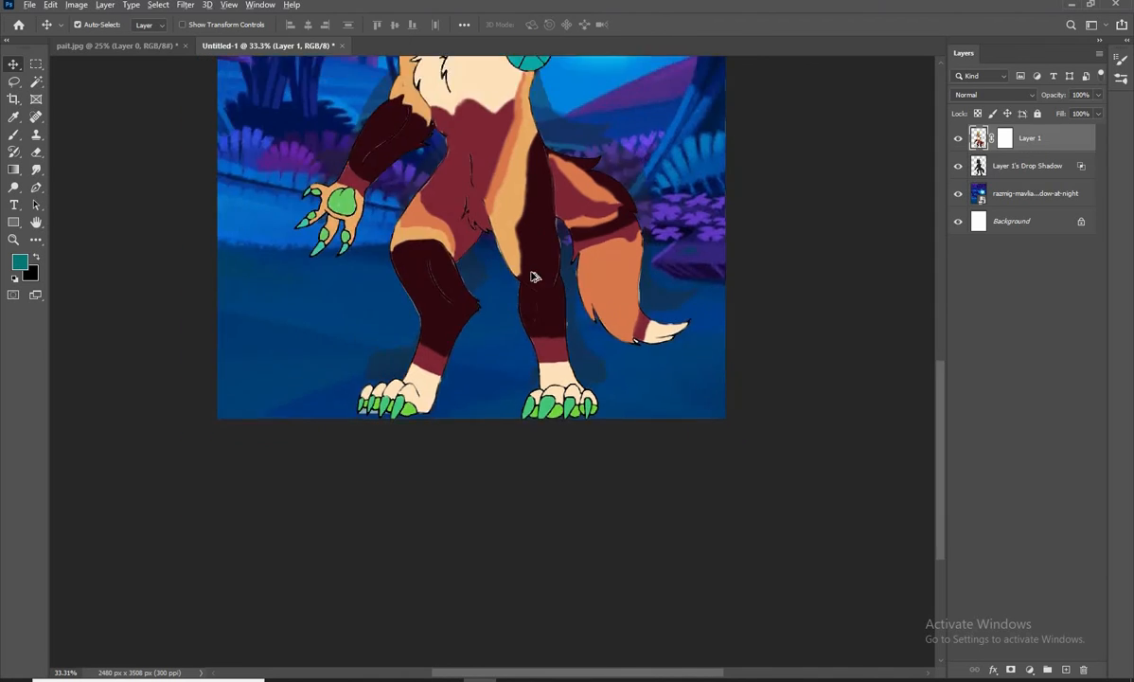
# Convert the character layer and its shadow layer together into one smart object
pyautogui.scroll(-4, 526, 326)
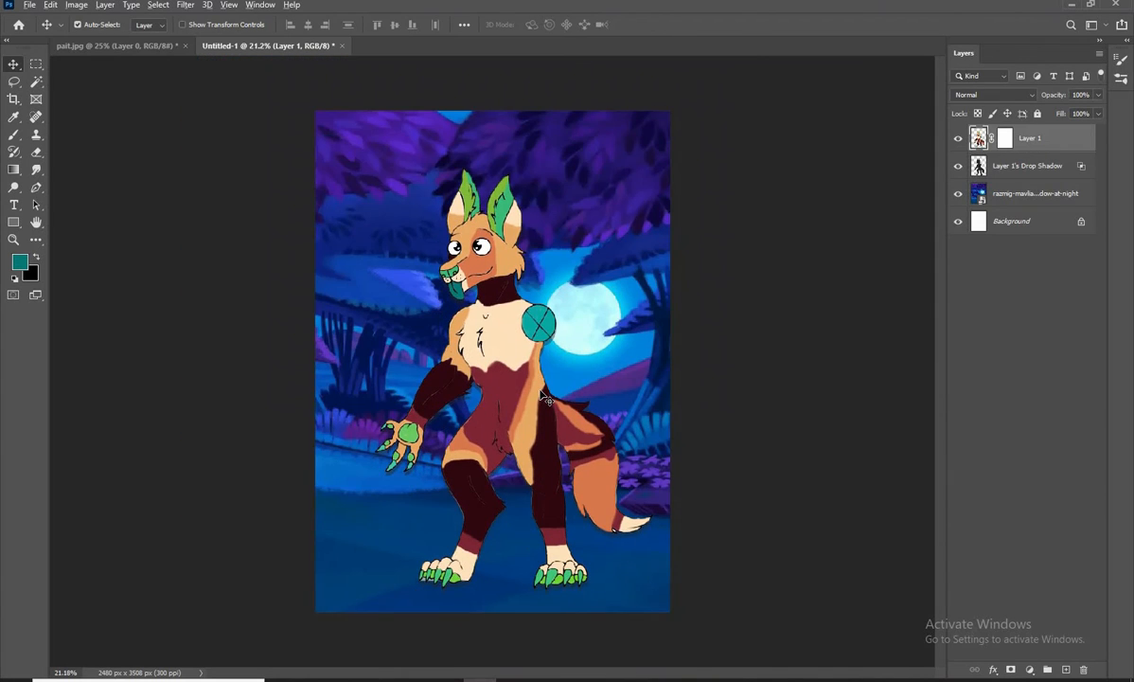
pyautogui.scroll(2, 512, 371)
pyautogui.keyDown('ctrl'); pyautogui.click(1027, 172); pyautogui.keyUp('ctrl')
pyautogui.rightClick(968, 165)
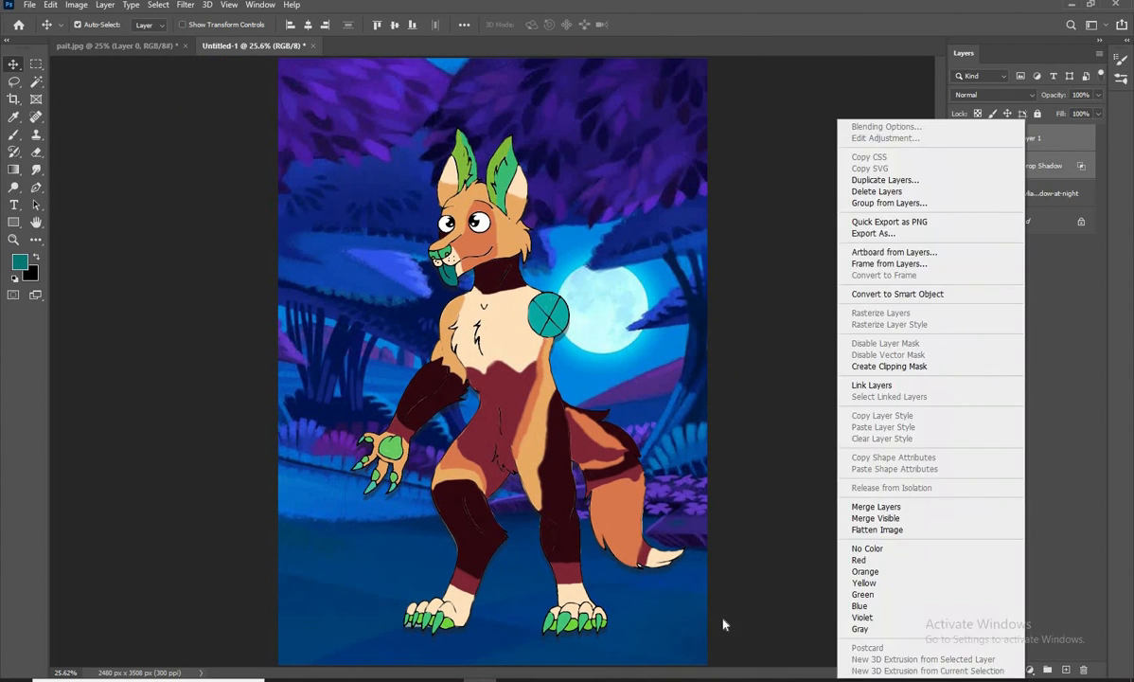
pyautogui.click(863, 489)
# Start a Camera Raw adjustment on the character with contrast +36, blacks +2 and highlights -13
pyautogui.click(186, 4)
pyautogui.click(227, 86)
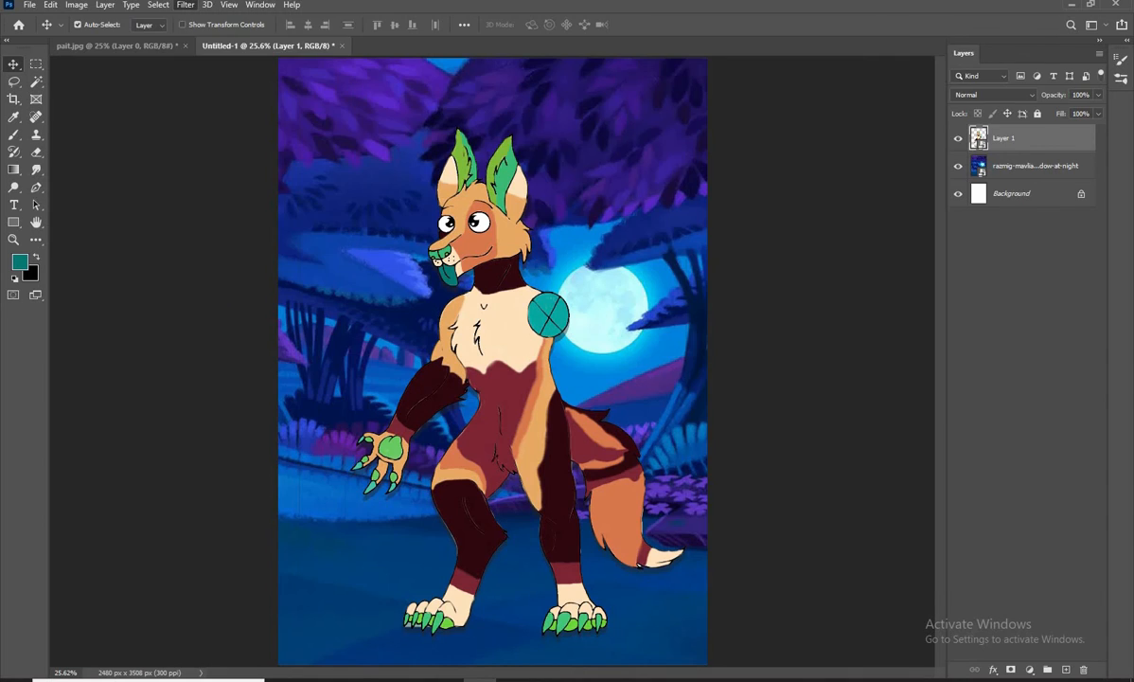
pyautogui.scroll(5, 915, 236)
pyautogui.moveTo(918, 334); pyautogui.dragTo(947, 338)
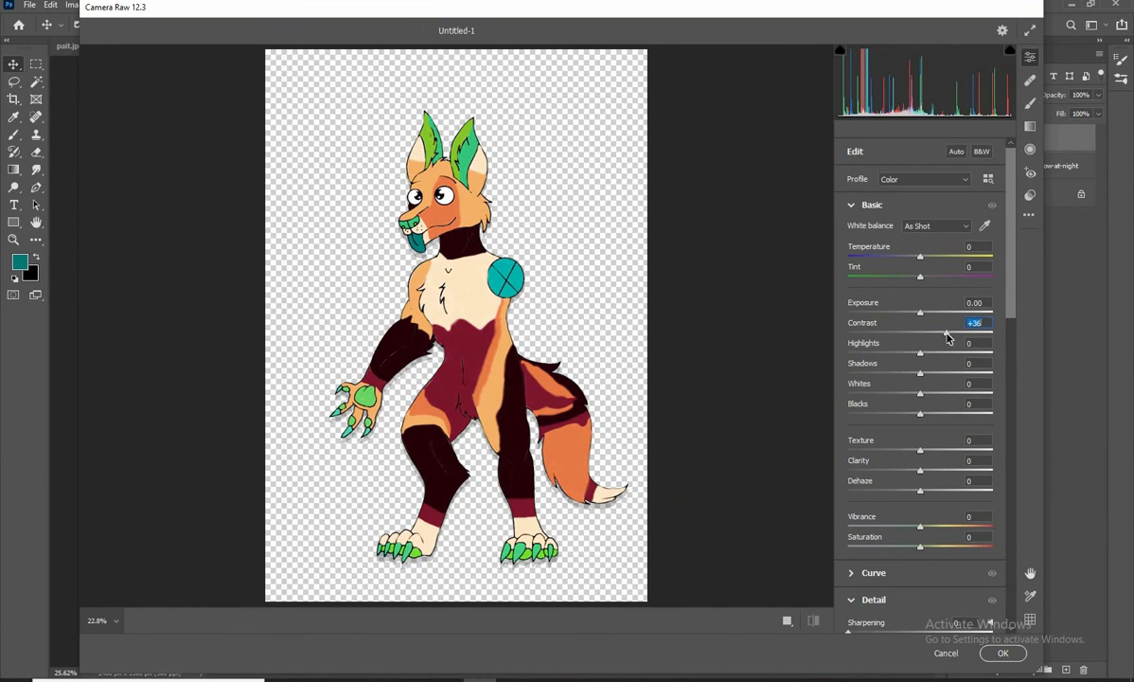
pyautogui.moveTo(920, 417); pyautogui.dragTo(923, 414)
pyautogui.moveTo(920, 352)
pyautogui.mouseDown()
pyautogui.moveTo(931, 357)
pyautogui.moveTo(914, 361)
pyautogui.mouseUp()
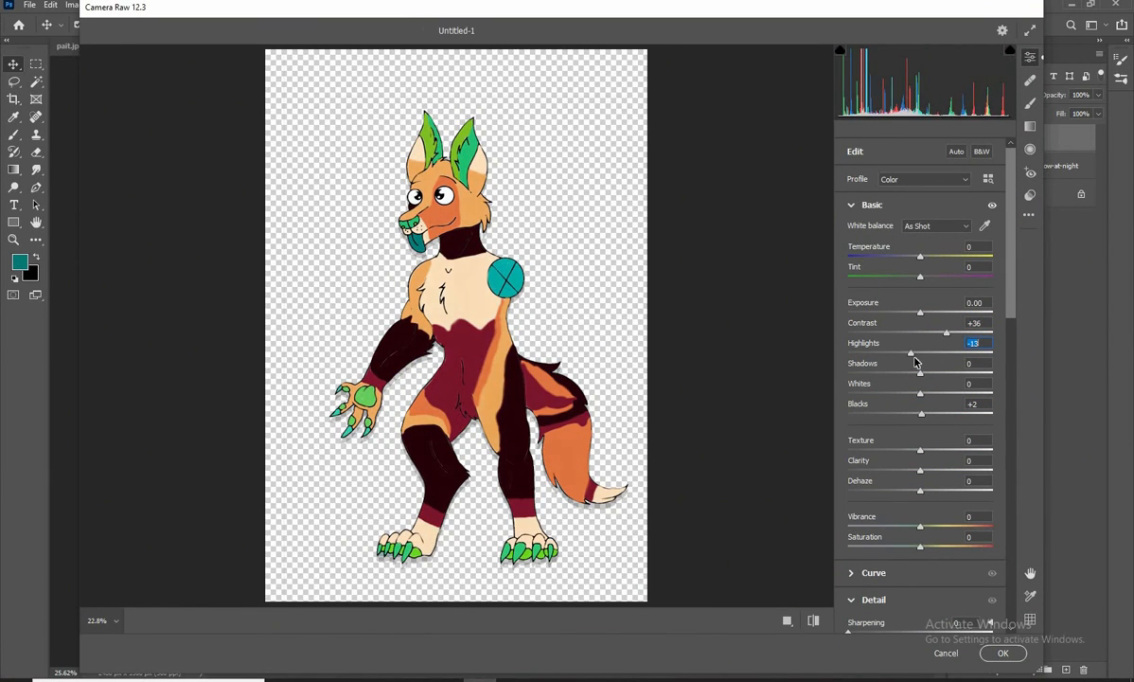
# Adjust the colours in the HSL Color Mixer and apply the Camera Raw filter to the character
pyautogui.scroll(-3, 917, 362)
pyautogui.click(939, 315)
pyautogui.scroll(-6, 939, 312)
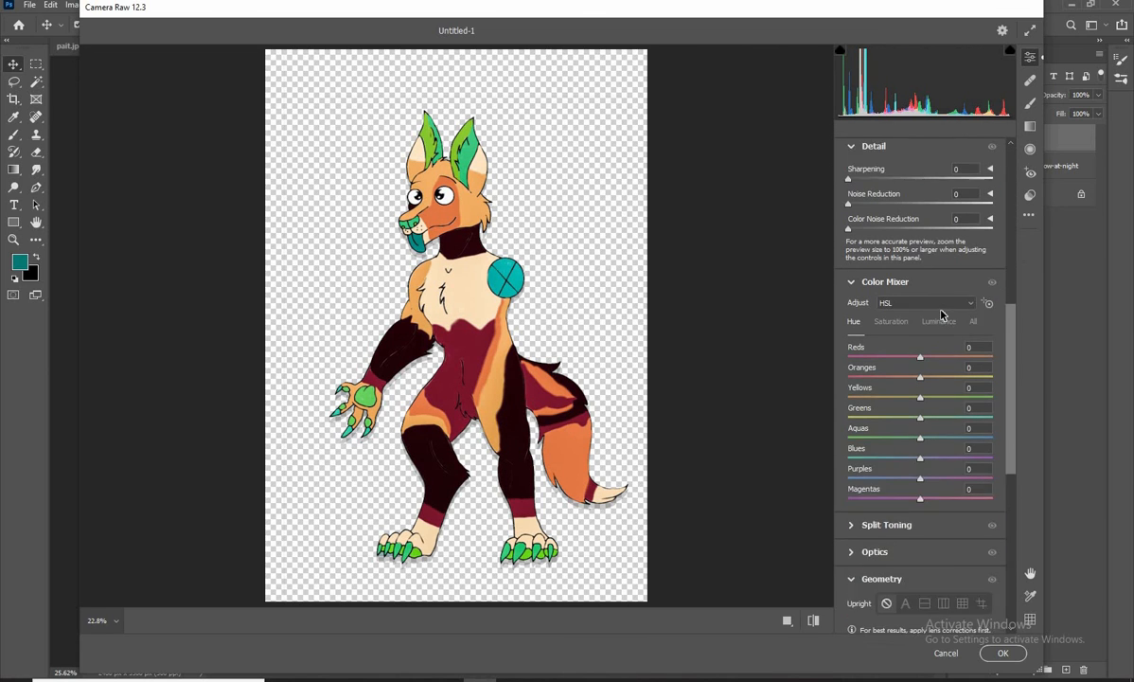
pyautogui.moveTo(921, 425); pyautogui.dragTo(966, 427)
pyautogui.press('Return')
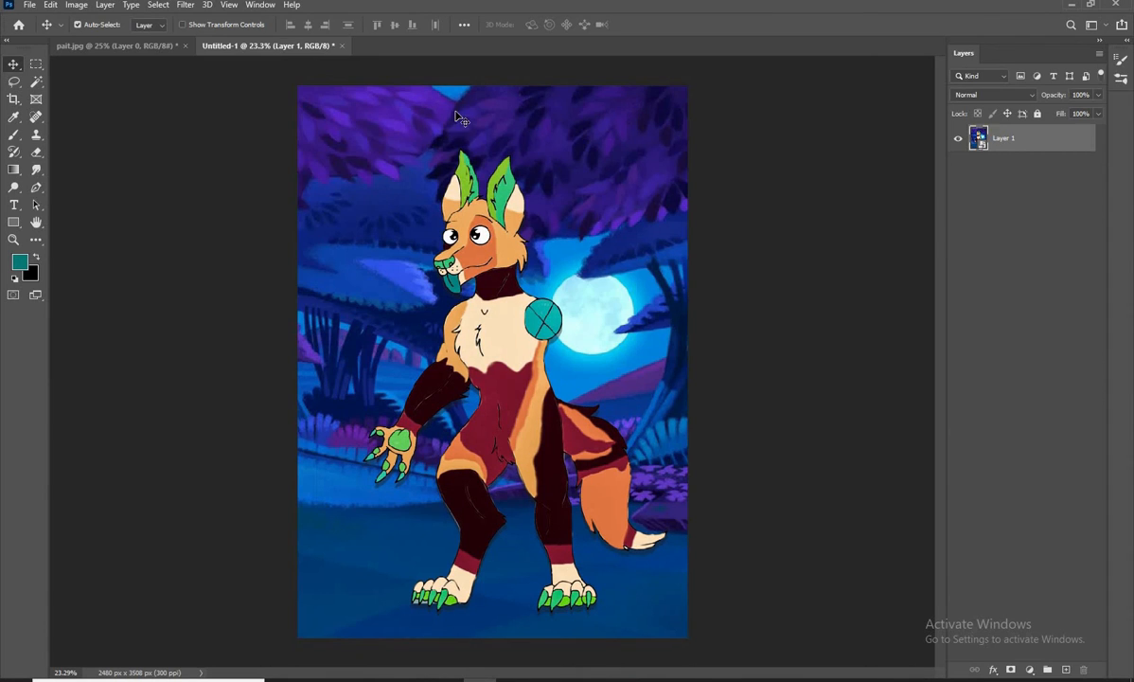
# Start a Camera Raw adjustment on the combined artwork with tint +11 and contrast +18
pyautogui.click(188, 6)
pyautogui.click(220, 95)
pyautogui.scroll(10, 903, 297)
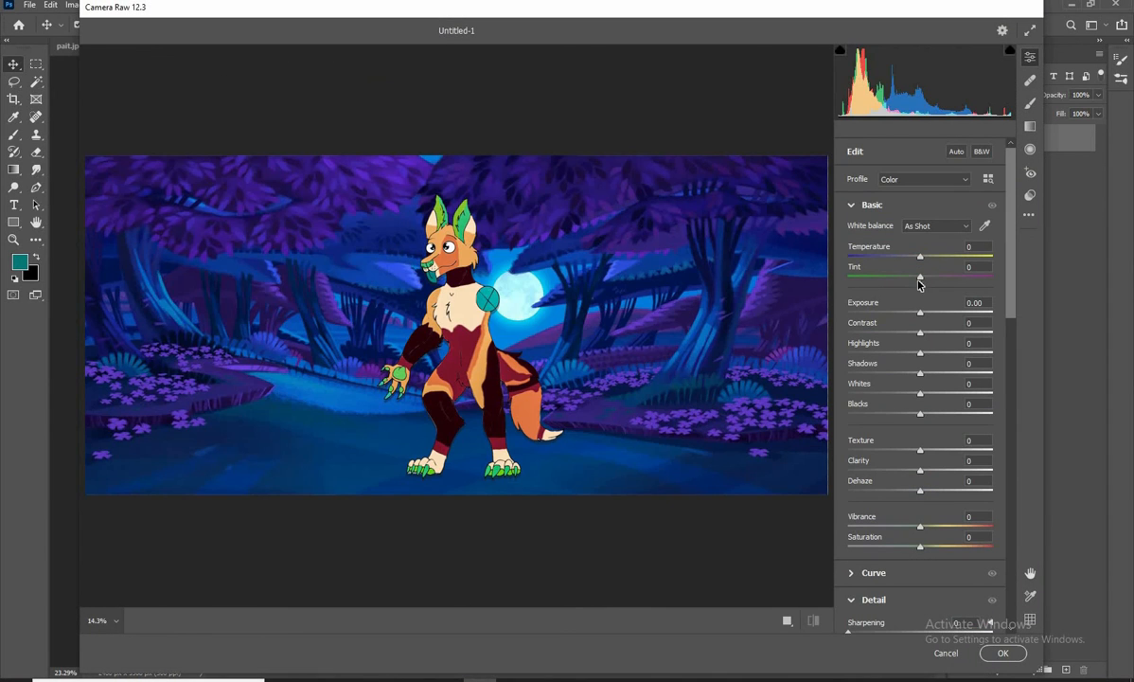
pyautogui.moveTo(920, 277); pyautogui.dragTo(941, 277)
pyautogui.scroll(-10, 918, 355)
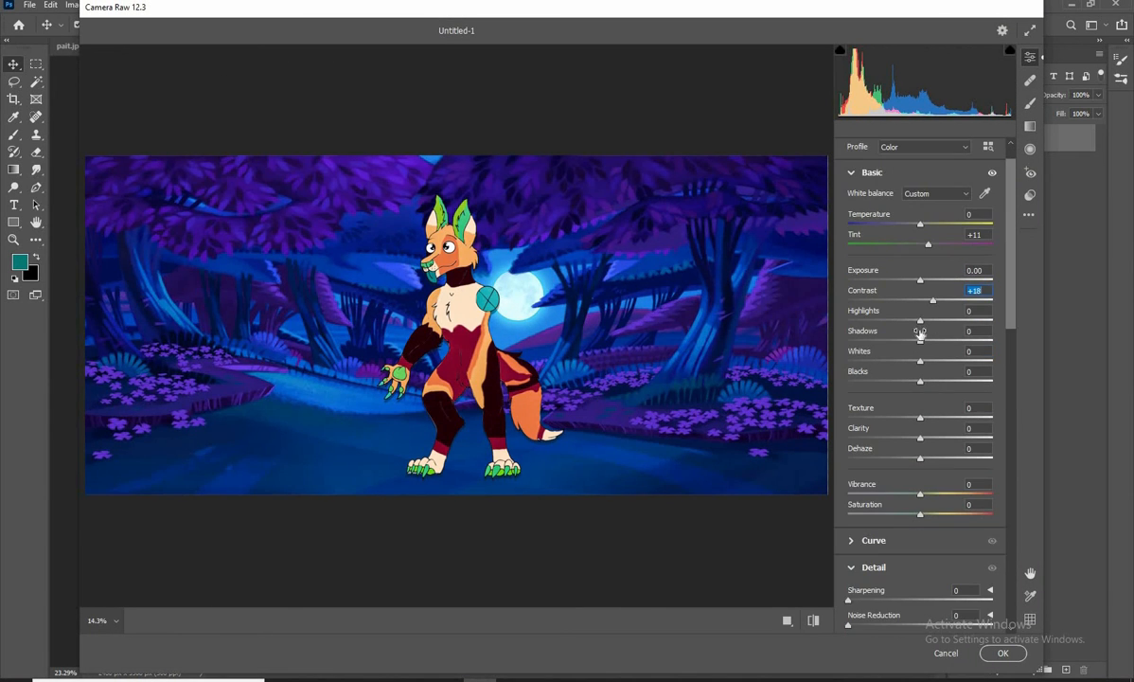